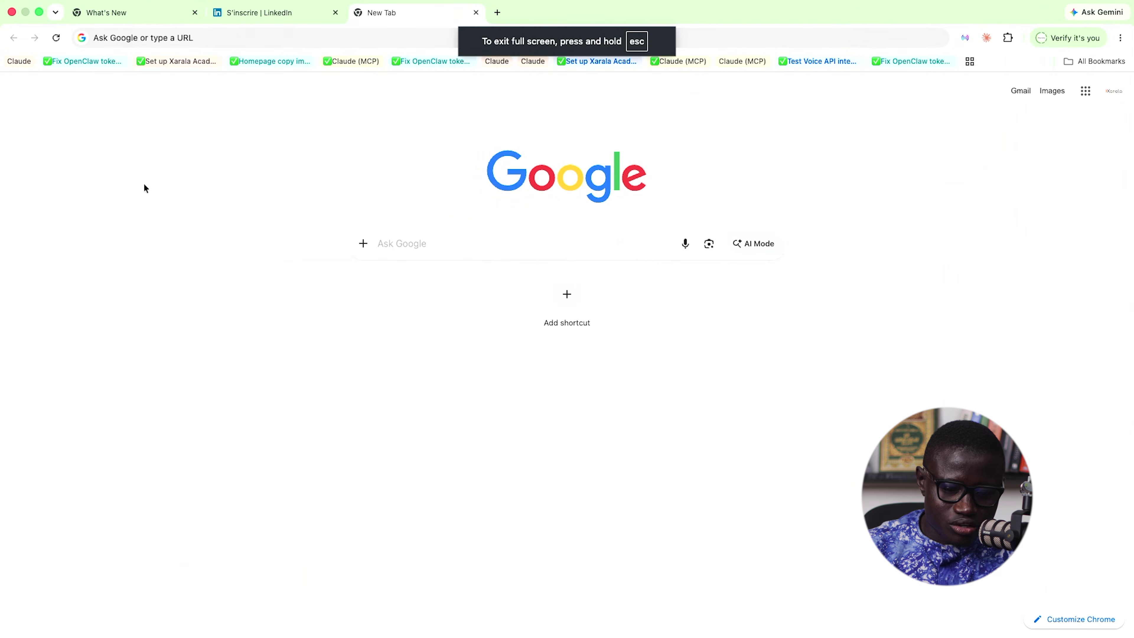
- Go to Make.com in Chrome and choose Sign in on the Make homepage
click(214, 37)
text(Make.com)
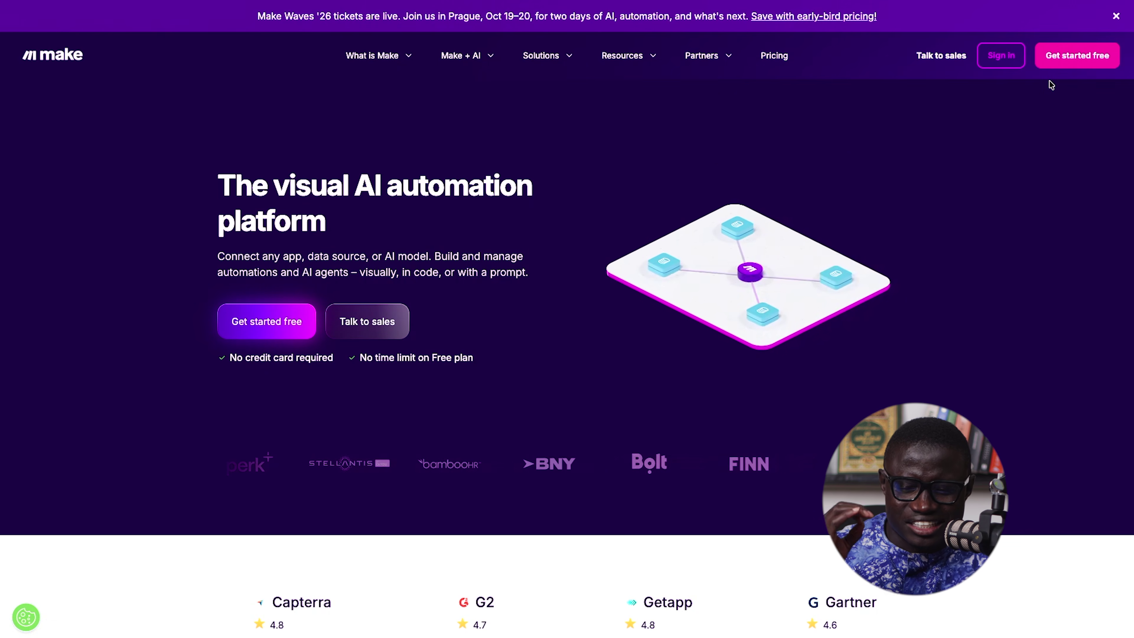
click(997, 63)
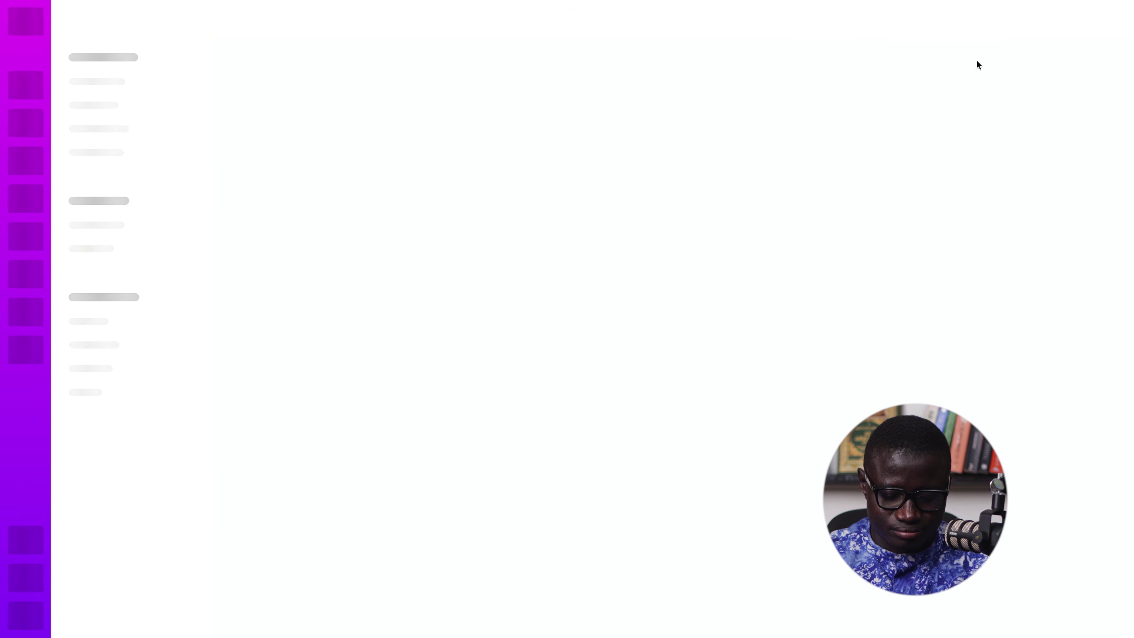
- Open the Excalidraw site and scroll to an empty part of the canvas
key(super+t)
text(excalidraw.com)
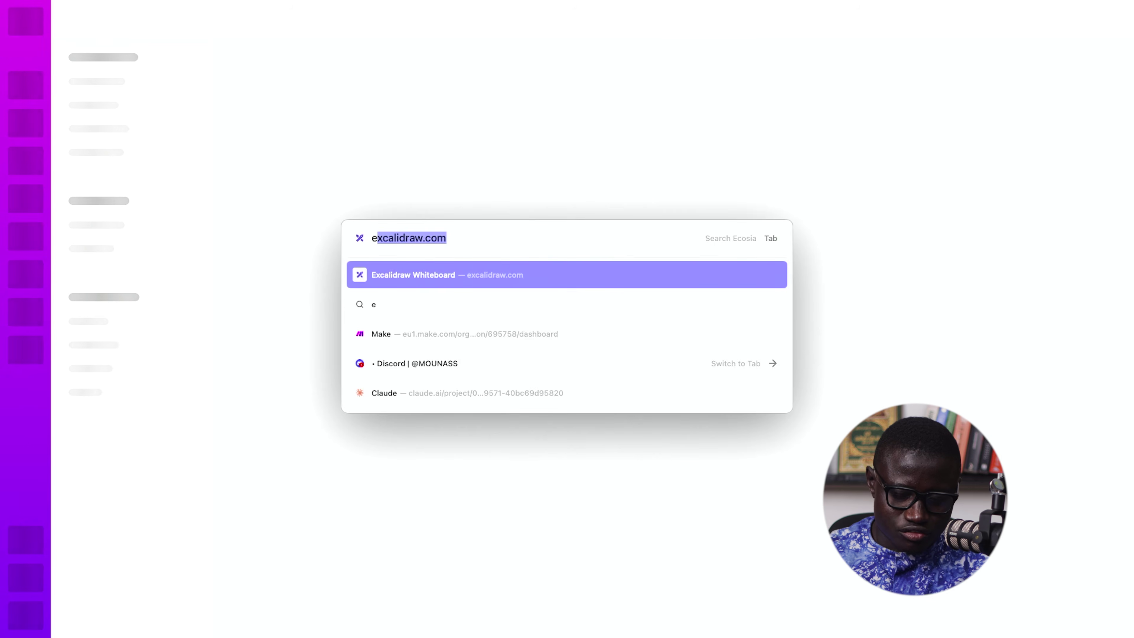
key(Return)
scroll(769, 172, down, 20)
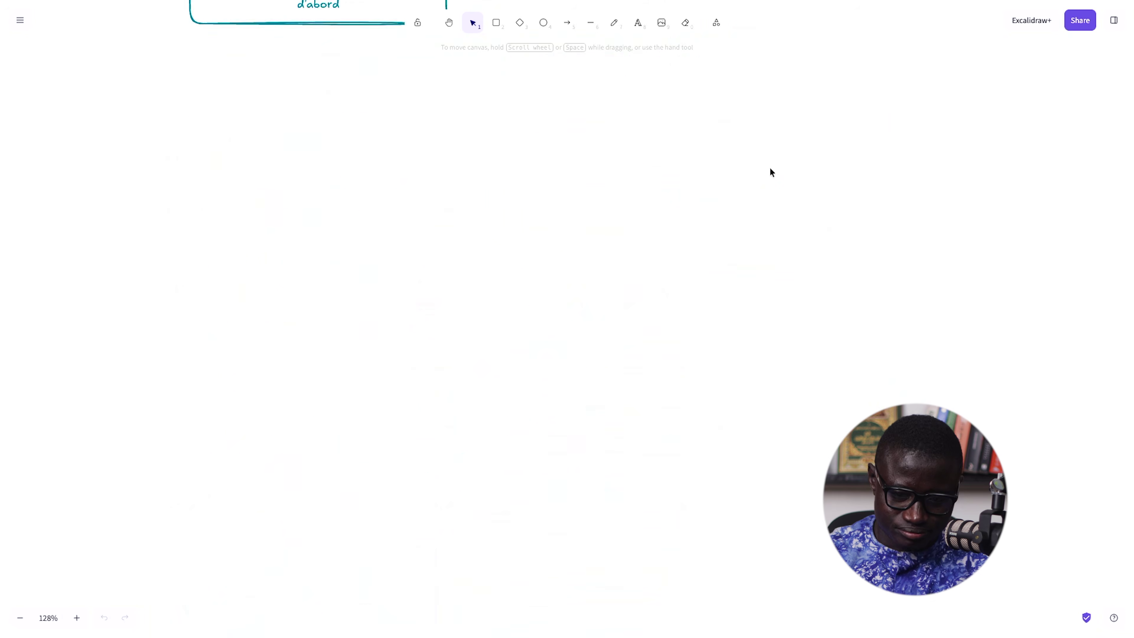
scroll(770, 171, down, 10)
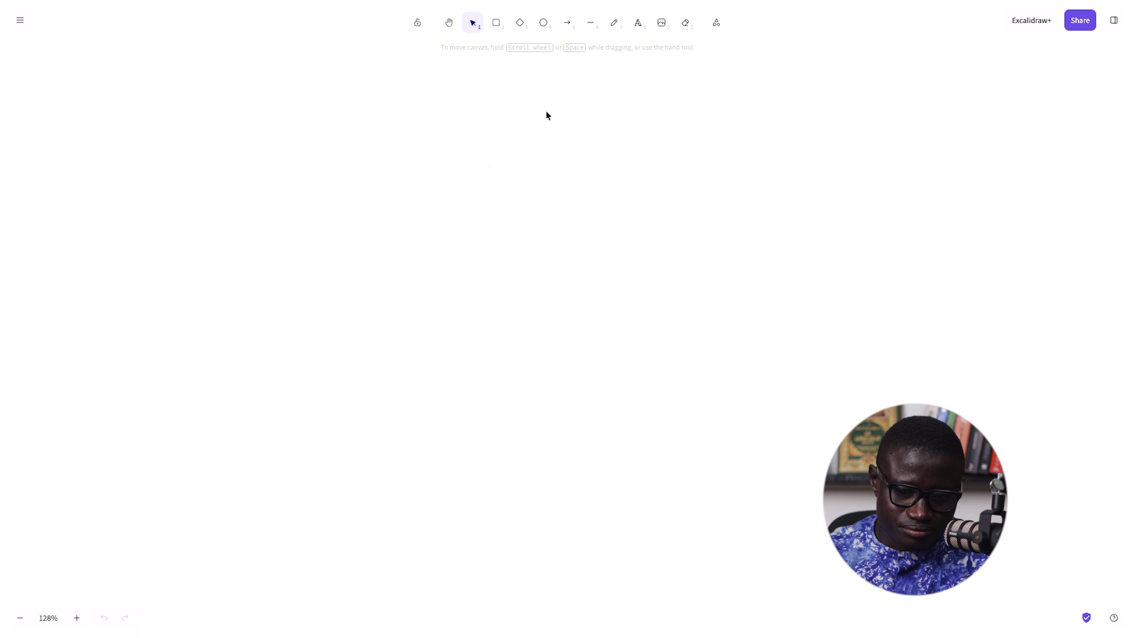
- Draw a rounded box labelled 'Formulaire de commande' and shift it slightly left
click(496, 24)
drag(228, 331, 444, 414)
double_click(340, 368)
text(Formulaire de commande)
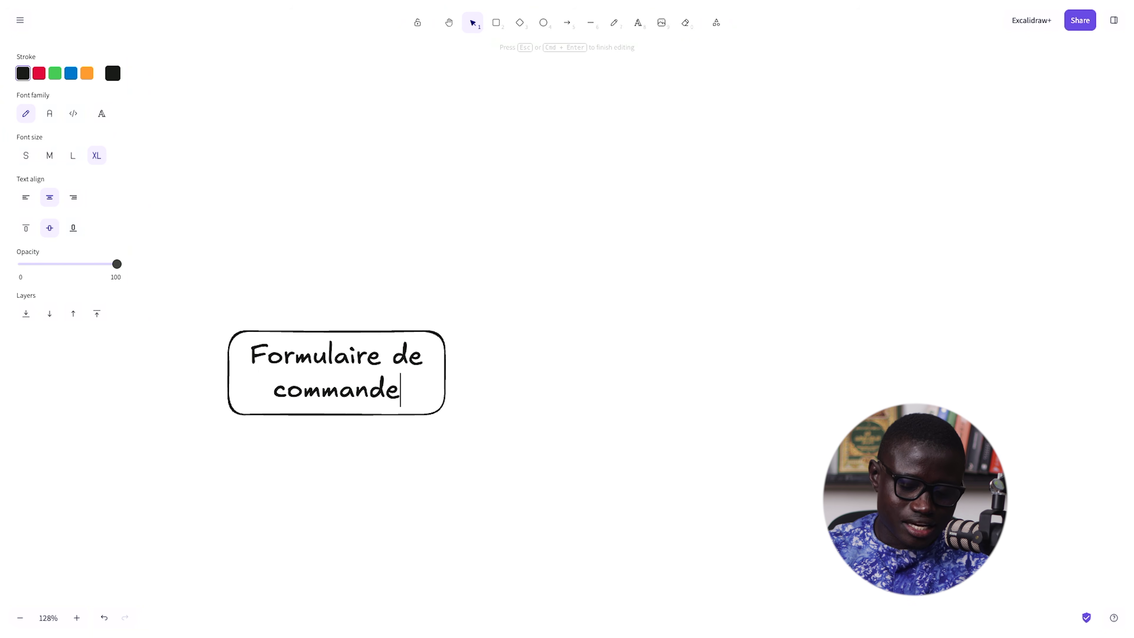
key(Escape)
drag(390, 384, 337, 385)
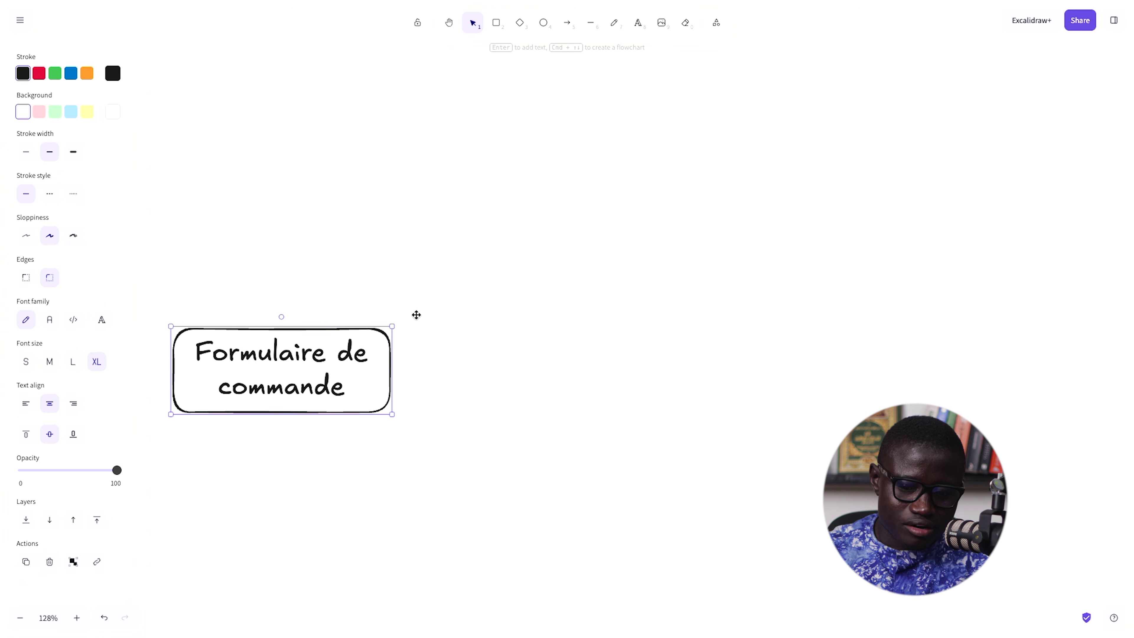
click(496, 23)
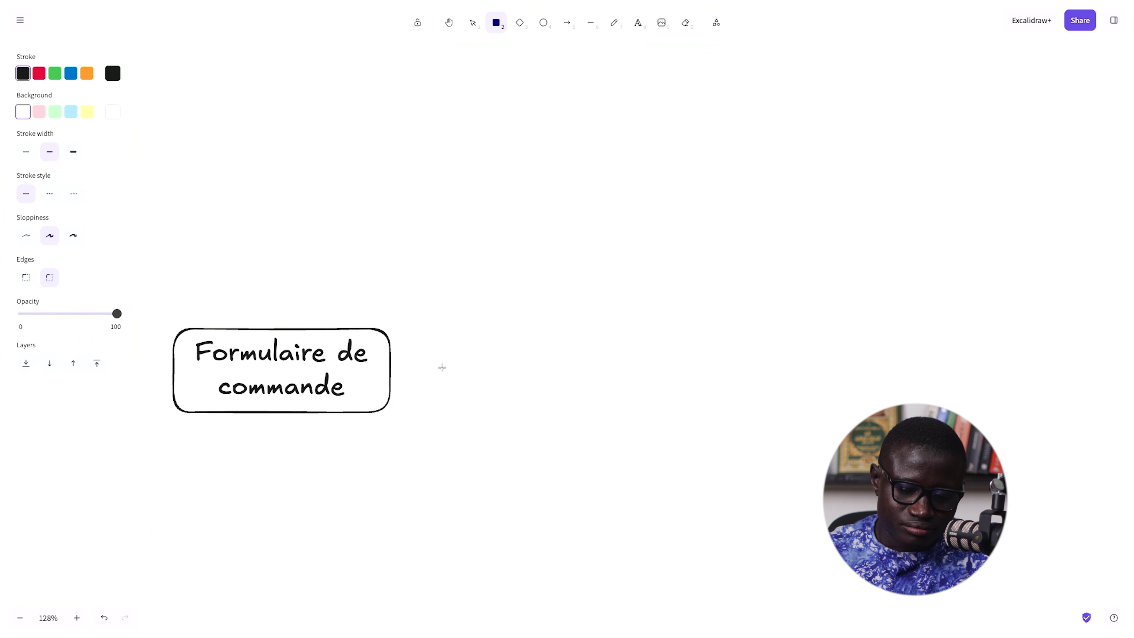
- Draw a second box labelled 'CRM - Google Sheet' to the right of the first
mouse_move(450, 341)
mouse_down()
mouse_move(566, 413)
mouse_move(654, 422)
mouse_up()
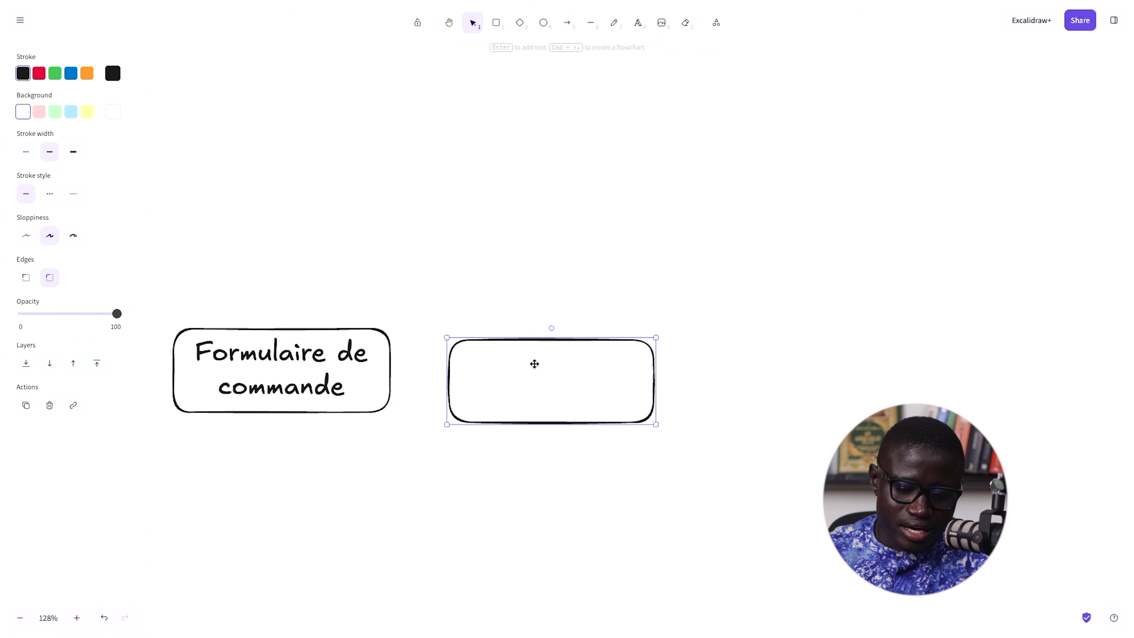
double_click(531, 375)
text(CRM )
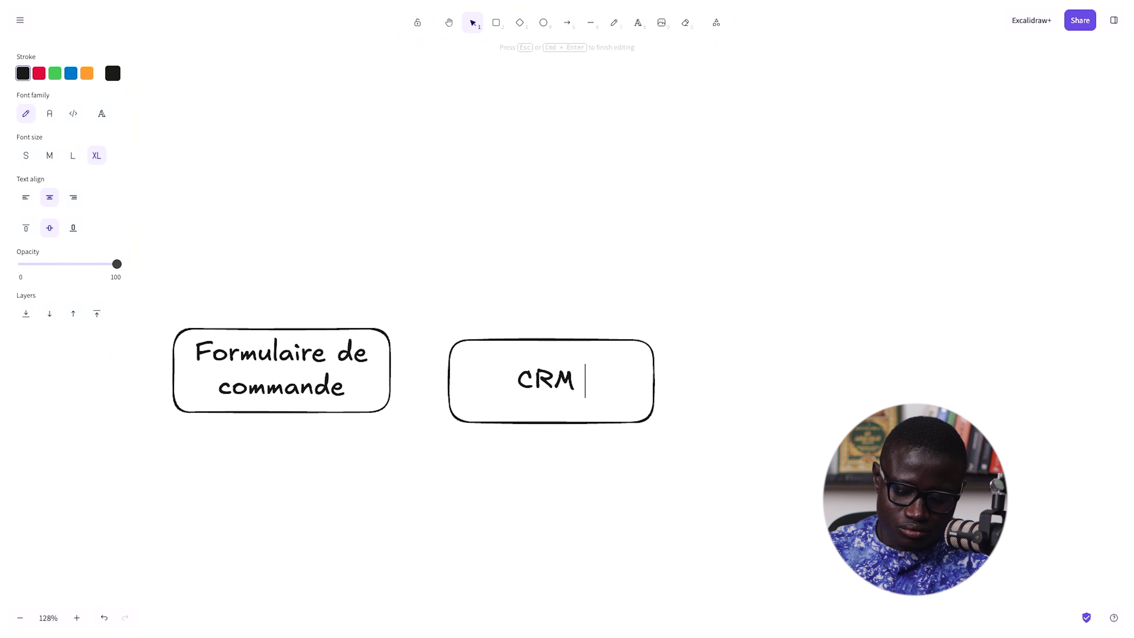
text(- )
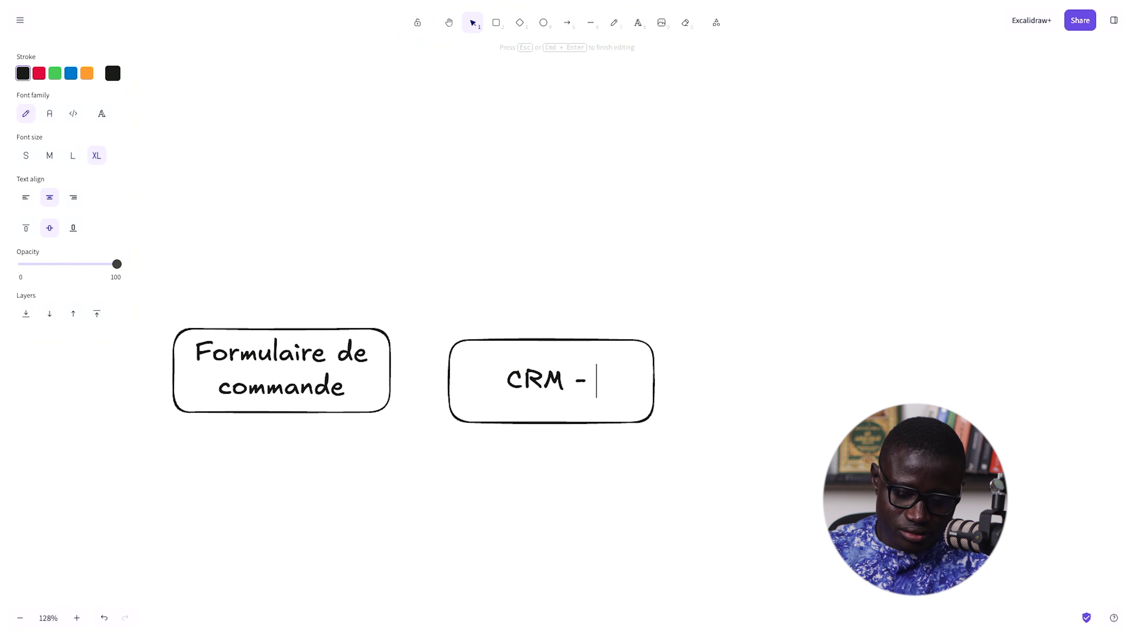
text(Google Sheet)
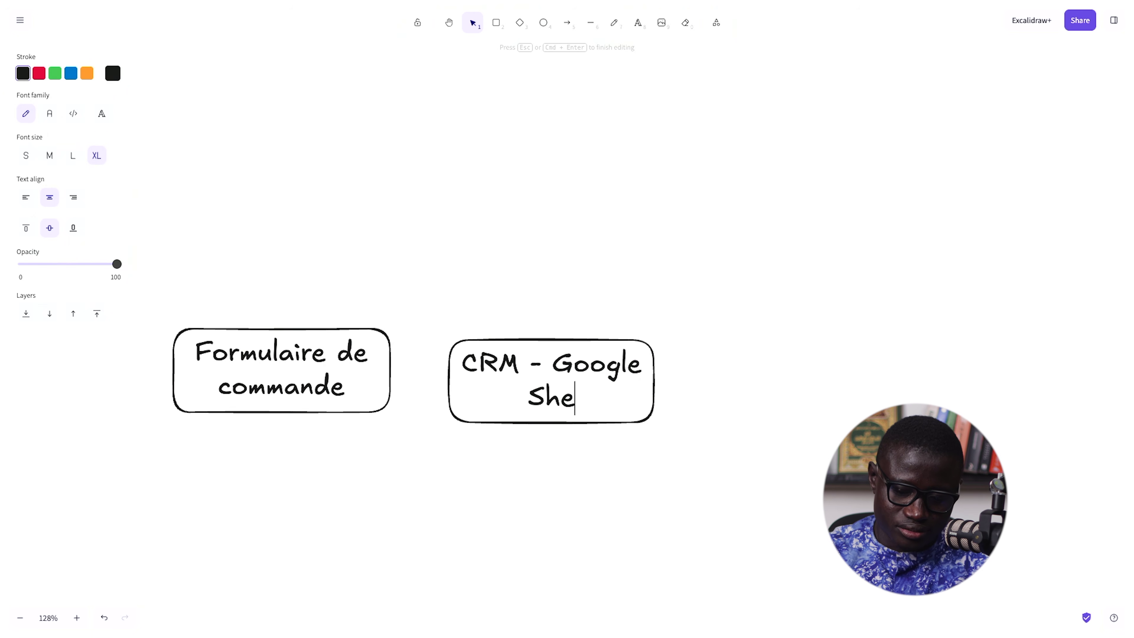
click(731, 401)
click(613, 386)
drag(613, 387, 702, 382)
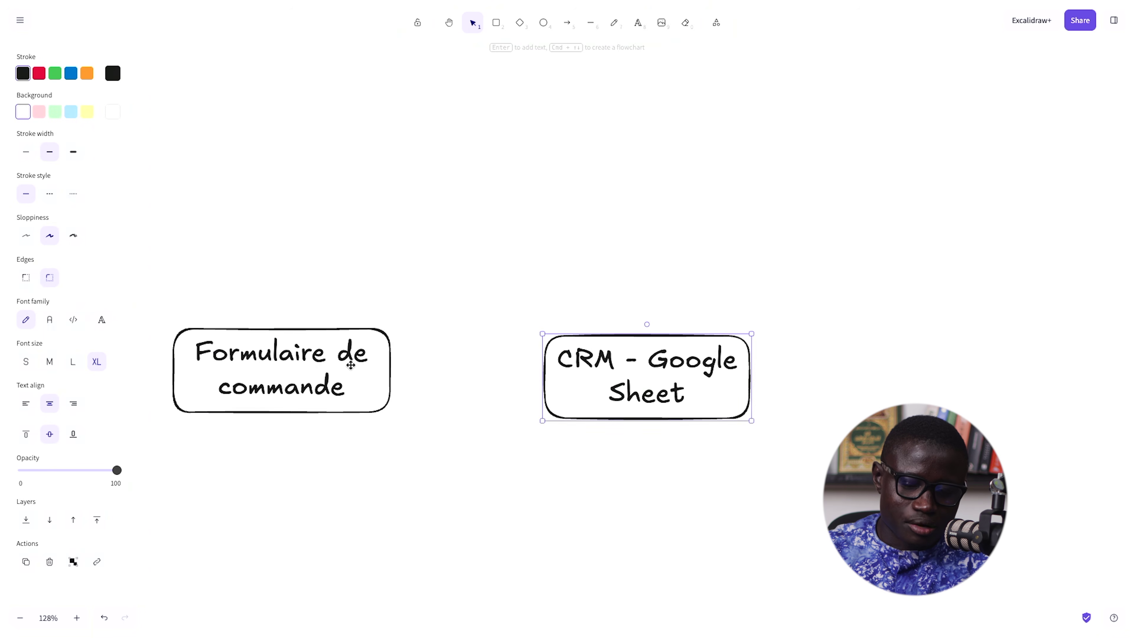
- Draw an arrow from Formulaire de commande to the CRM - Google Sheet box
click(346, 356)
click(567, 24)
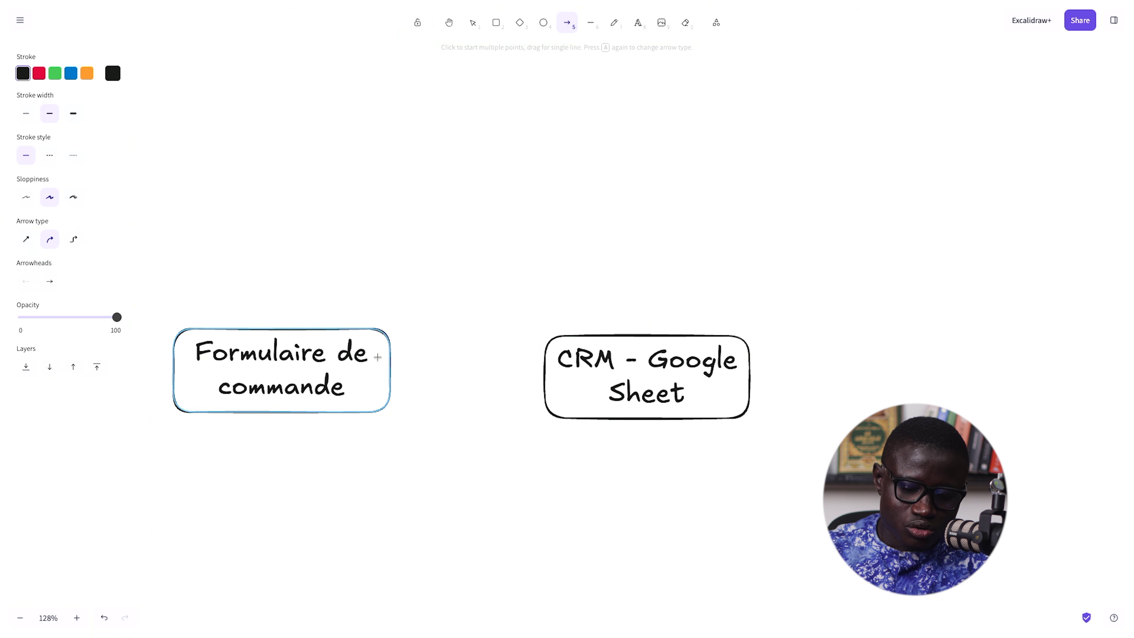
drag(391, 366, 540, 378)
drag(623, 365, 583, 372)
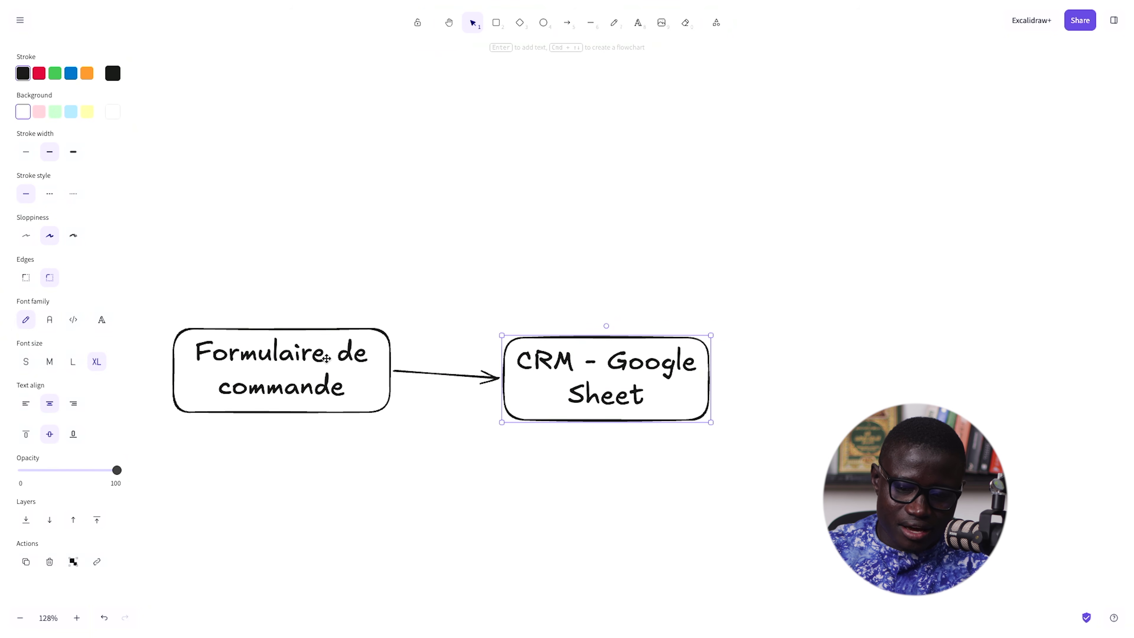
click(326, 375)
click(637, 364)
click(568, 134)
- Draw a third, widened box labelled 'Confirmation de commande par mail' over two lines
click(496, 24)
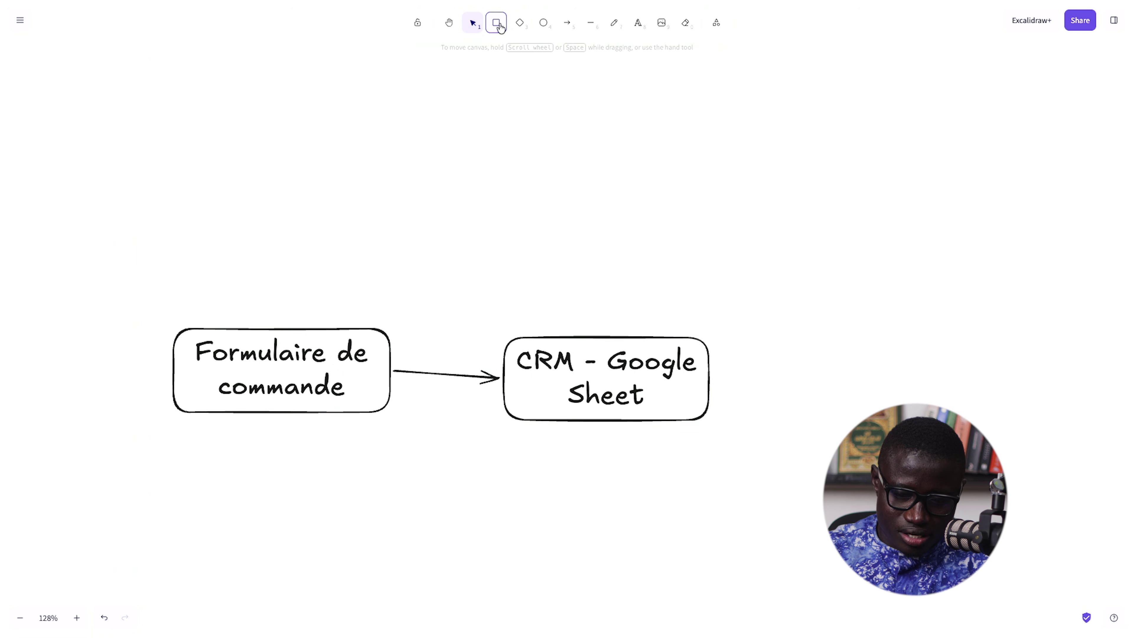
mouse_move(775, 350)
mouse_down()
mouse_move(944, 461)
mouse_move(969, 393)
mouse_move(977, 426)
mouse_up()
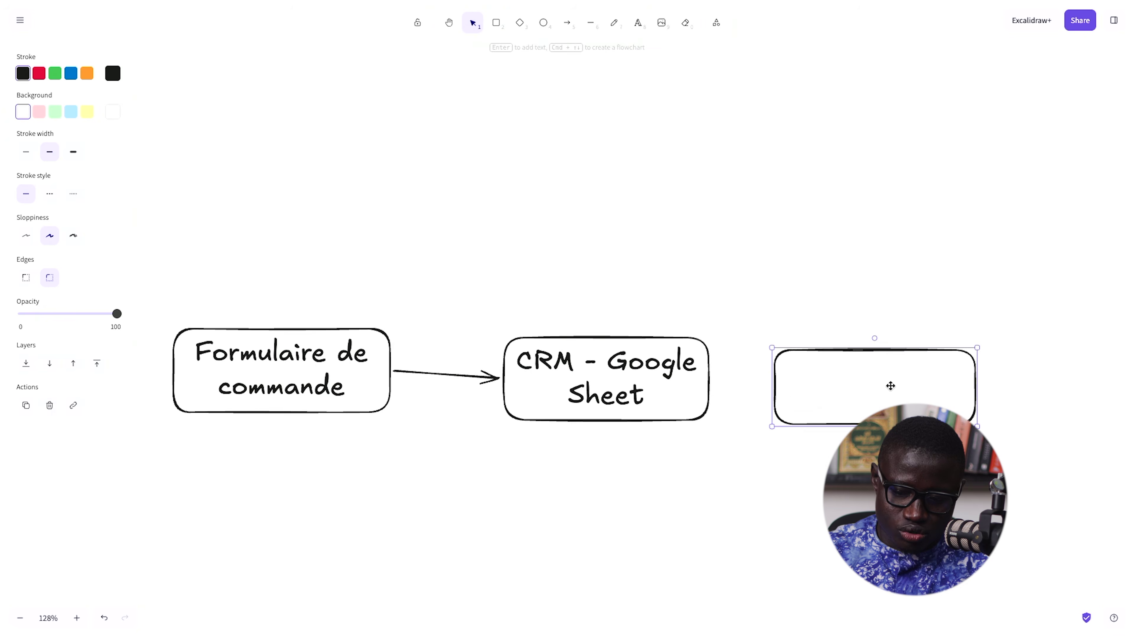
double_click(890, 385)
text(Confirmat)
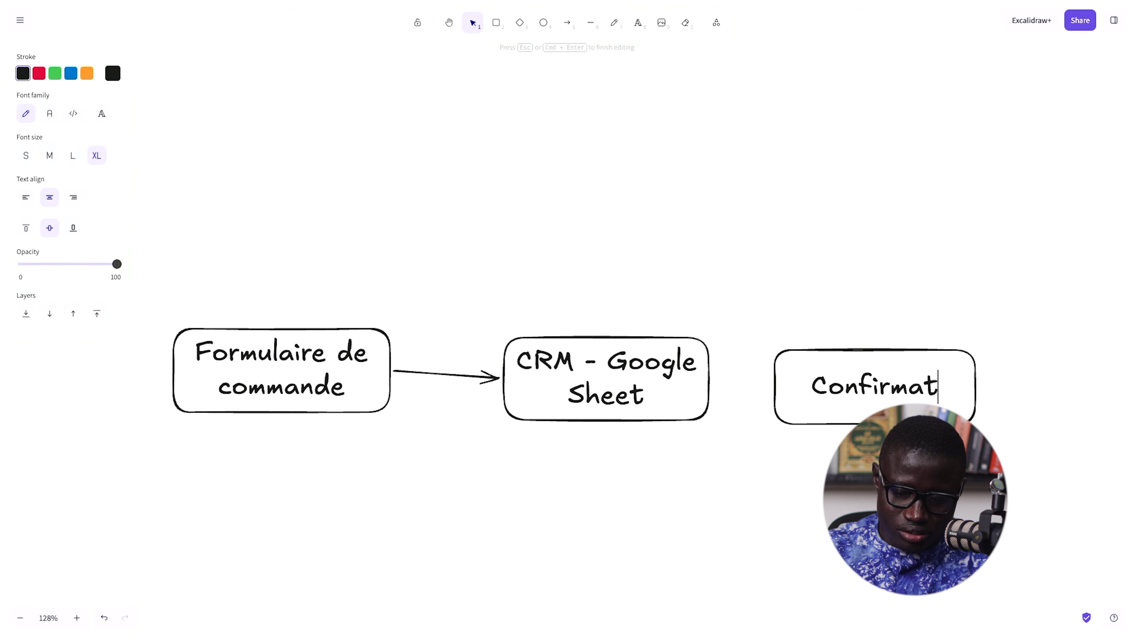
text(ion de commande)
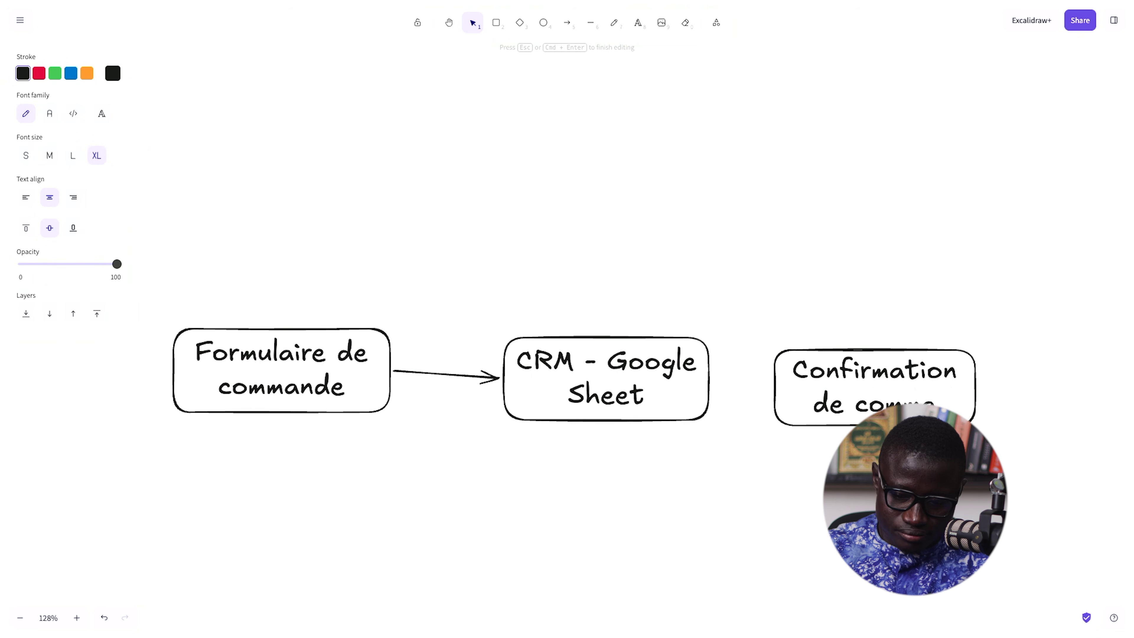
key(Return)
click(1053, 382)
drag(937, 415, 956, 382)
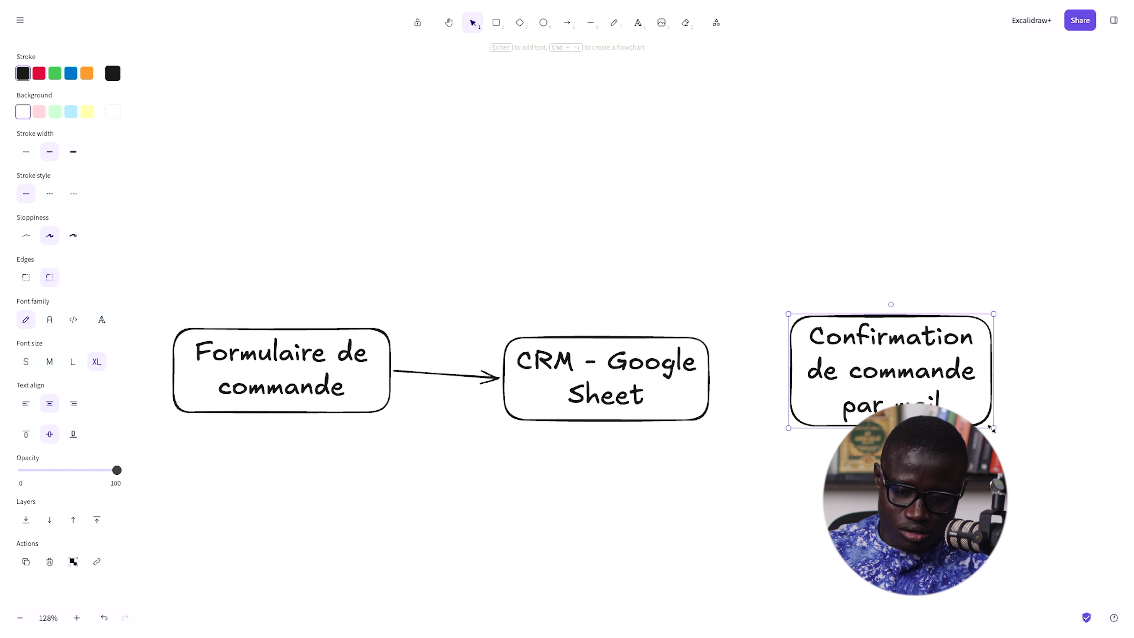
drag(992, 429, 1055, 429)
drag(972, 372, 972, 394)
- Connect the CRM box to the Confirmation box with an arrow and align all three boxes
drag(671, 384, 637, 367)
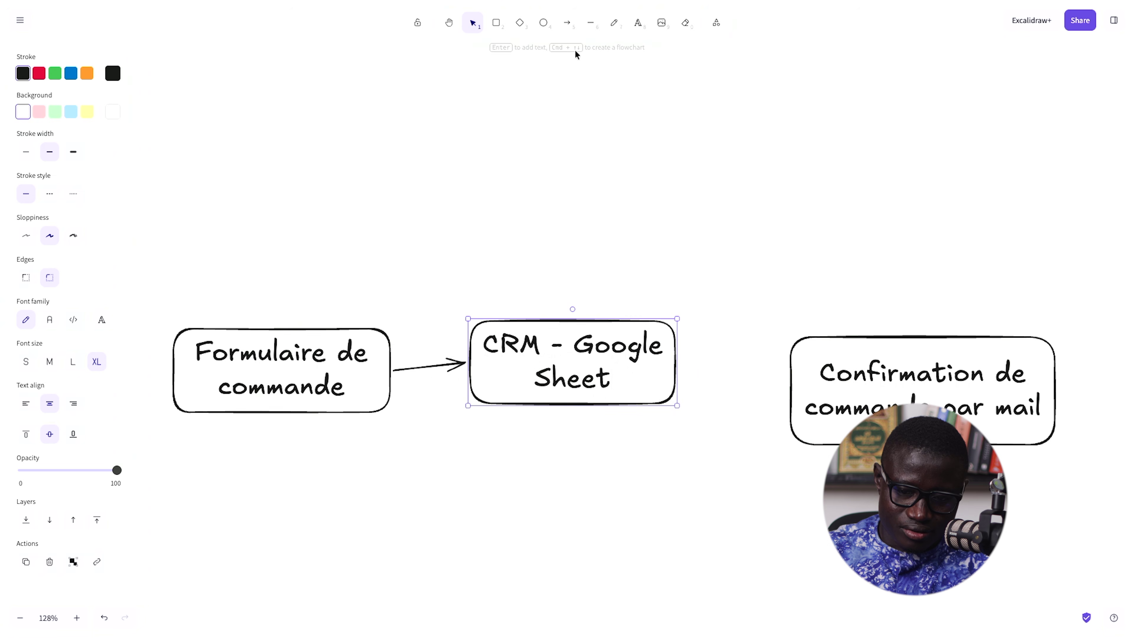
click(566, 28)
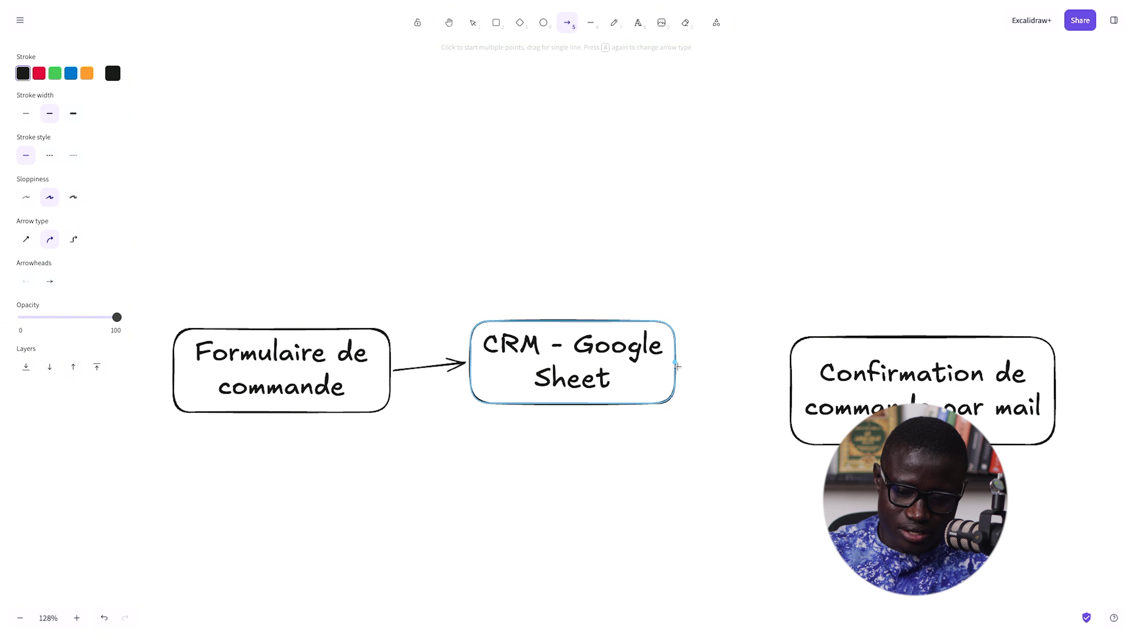
mouse_move(680, 366)
mouse_down()
mouse_move(793, 388)
mouse_move(847, 363)
mouse_up()
drag(349, 382, 310, 366)
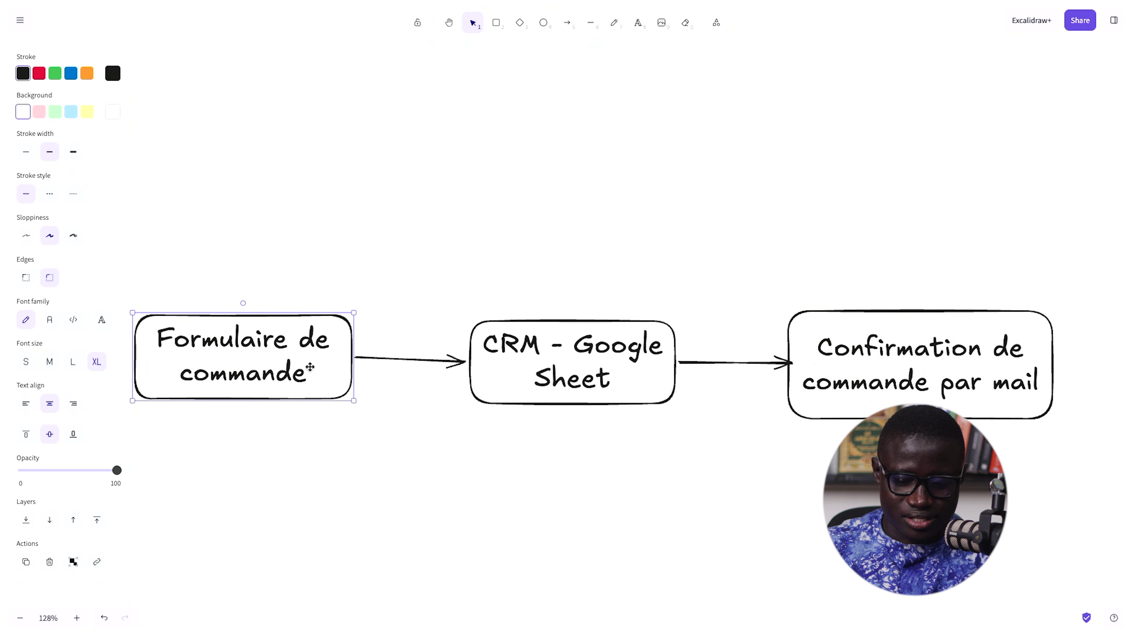
drag(608, 383, 590, 367)
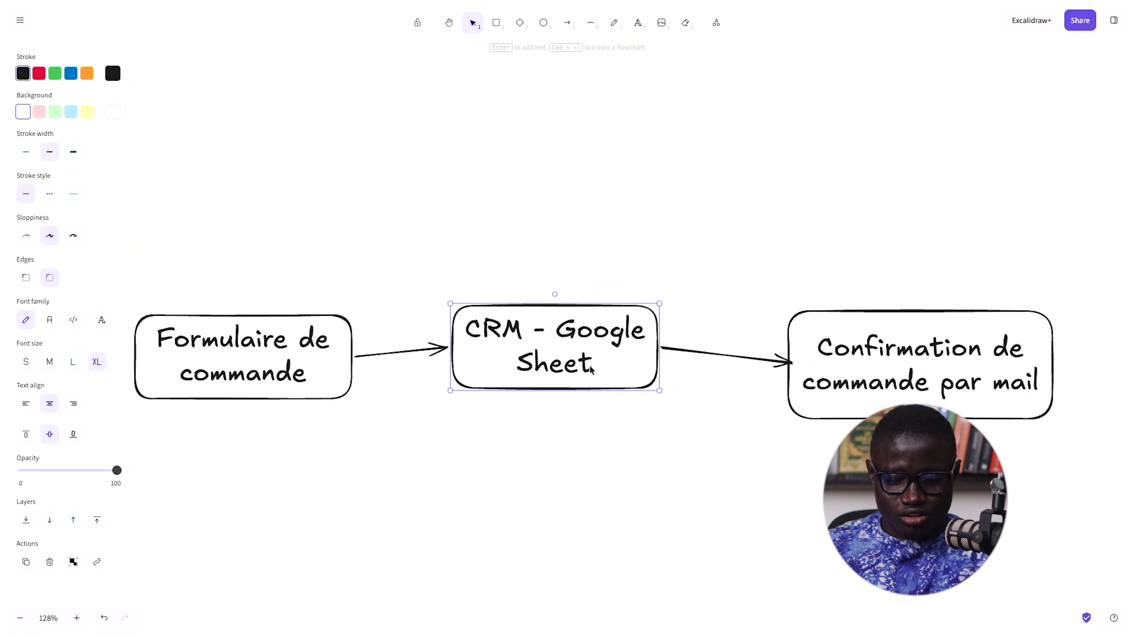
click(303, 361)
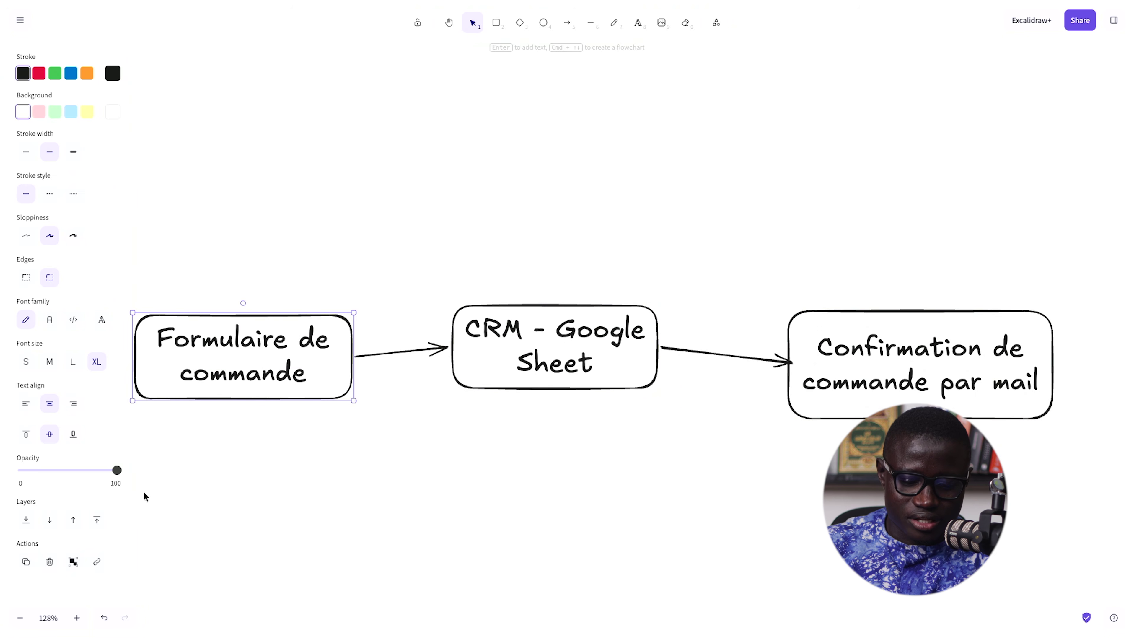
- Place the note 'nom, email, telephone, produit' under the Formulaire de commande box, fixing the typo
double_click(172, 440)
text(nom, )
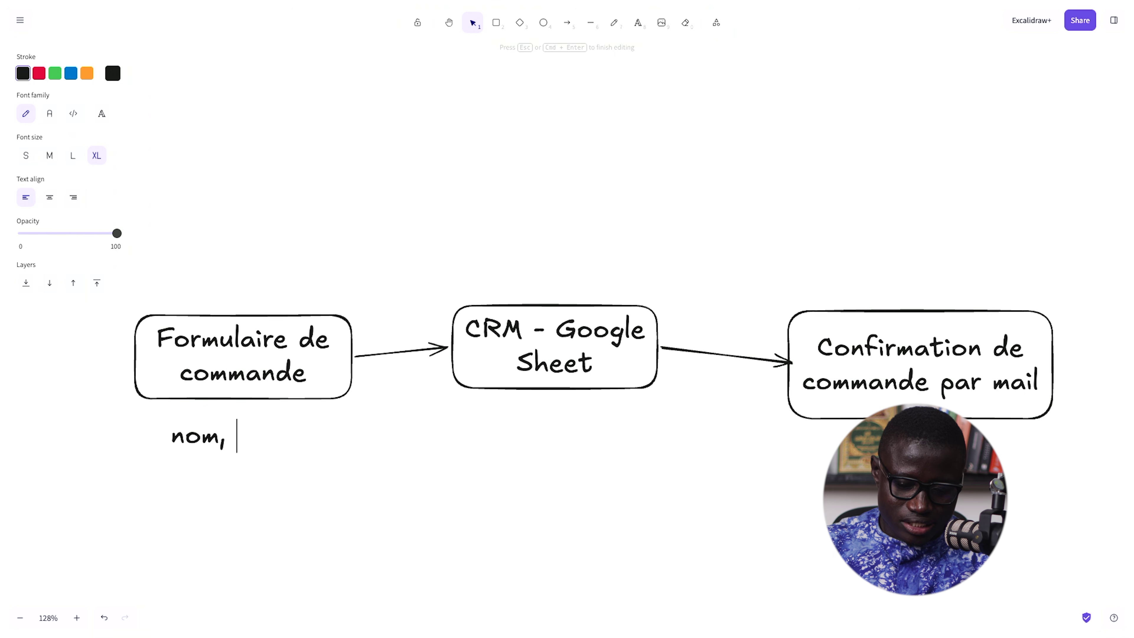
text(email, telep)
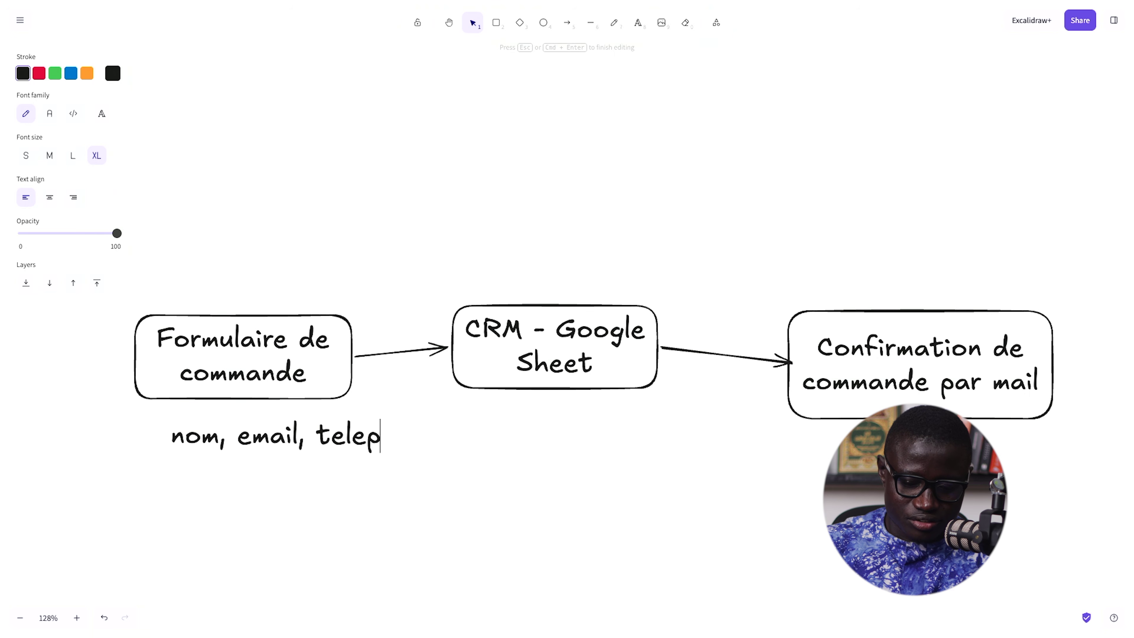
text(hopne, produit)
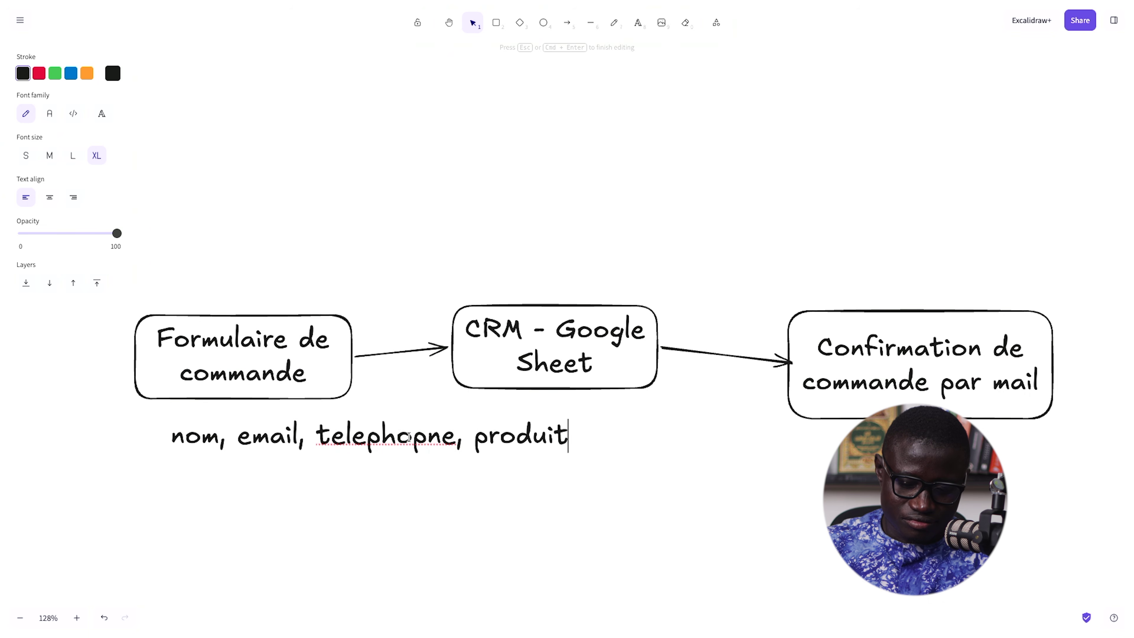
key(BackSpace)
click(386, 454)
drag(432, 444, 437, 473)
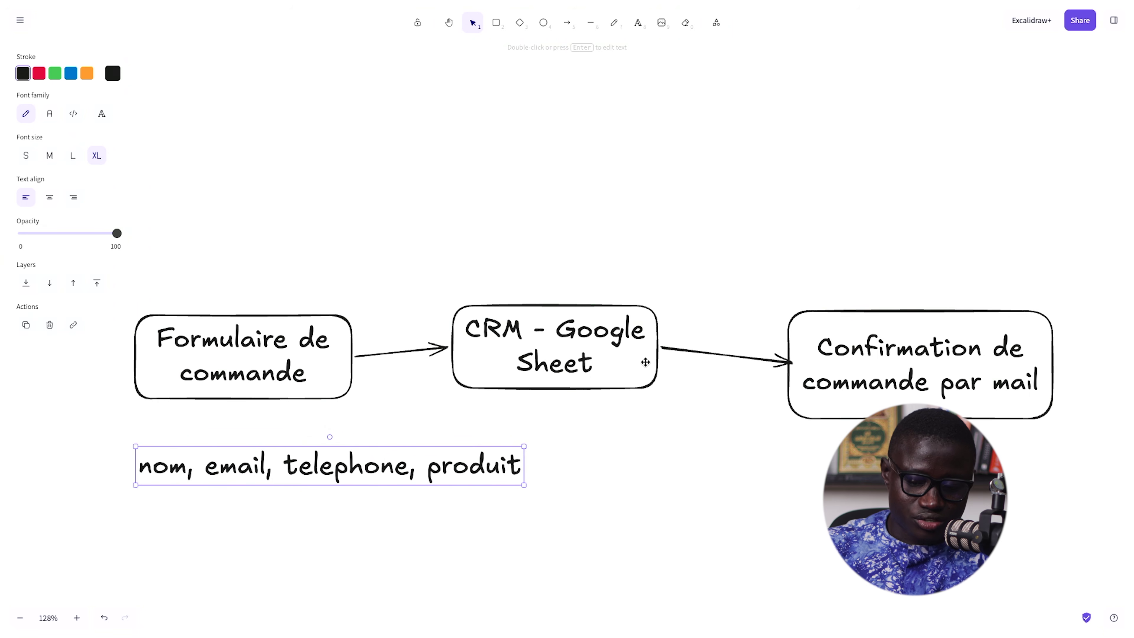
scroll(634, 362, down, 1)
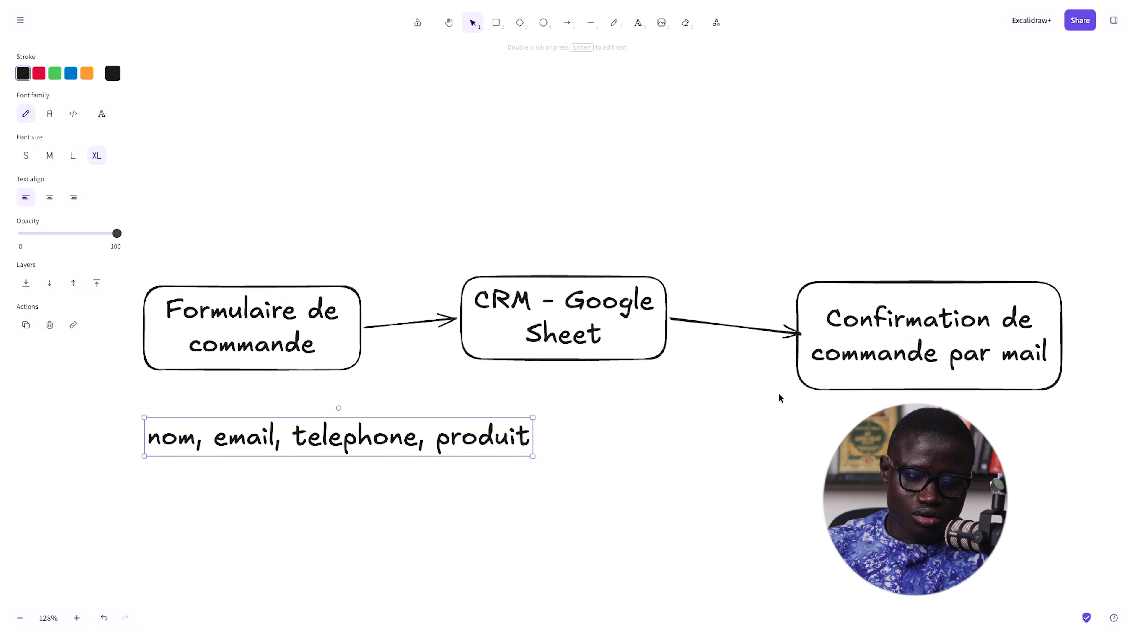
scroll(779, 395, up, 1)
scroll(778, 395, left, 1)
scroll(780, 397, up, 1)
scroll(779, 397, left, 1)
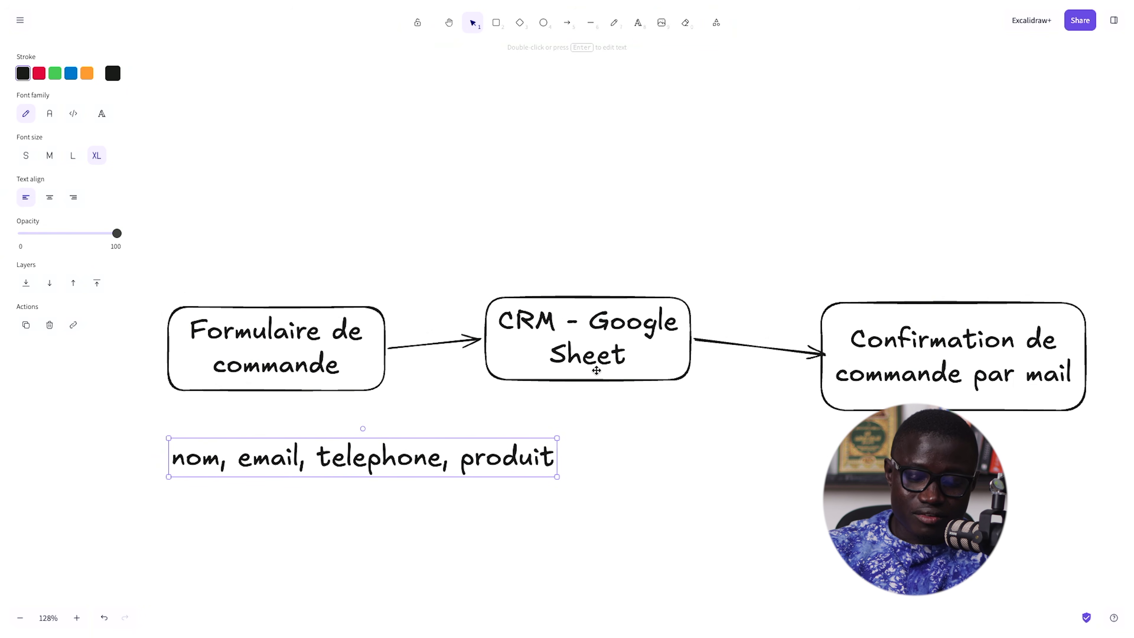
key(super+t)
- Open Google Drive at drive.google.com
text(drive.google.com)
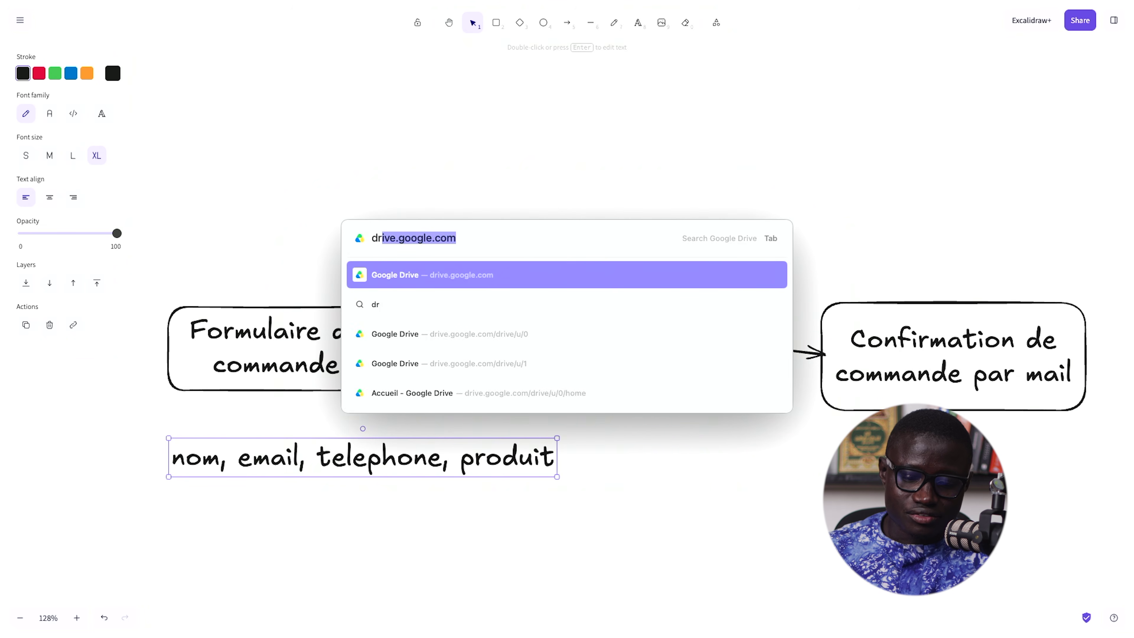
key(Return)
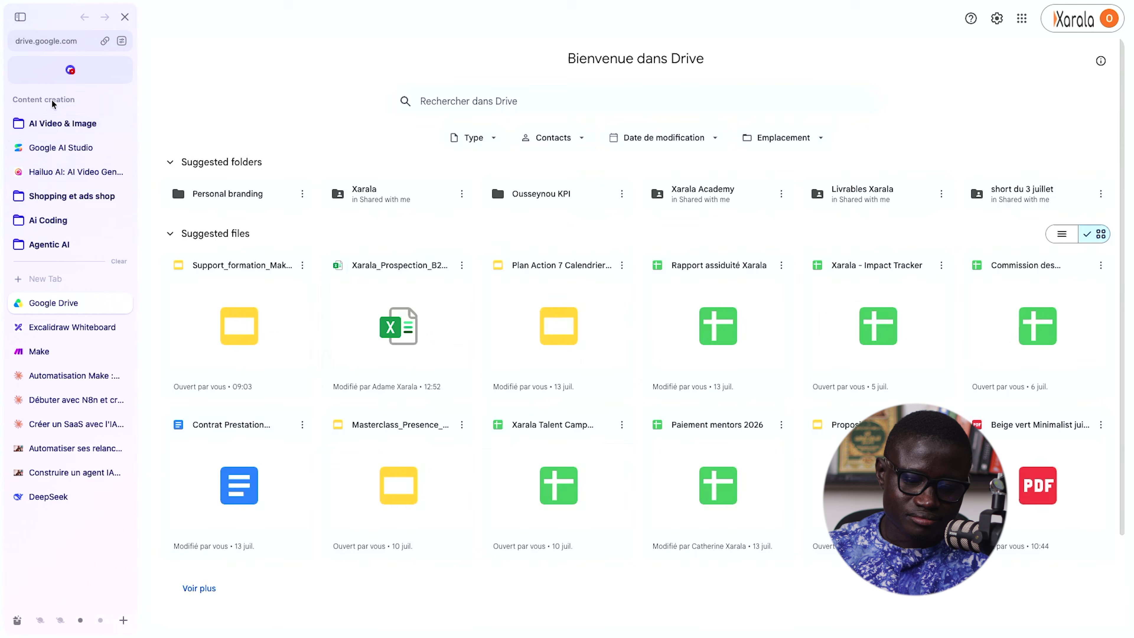
click(79, 45)
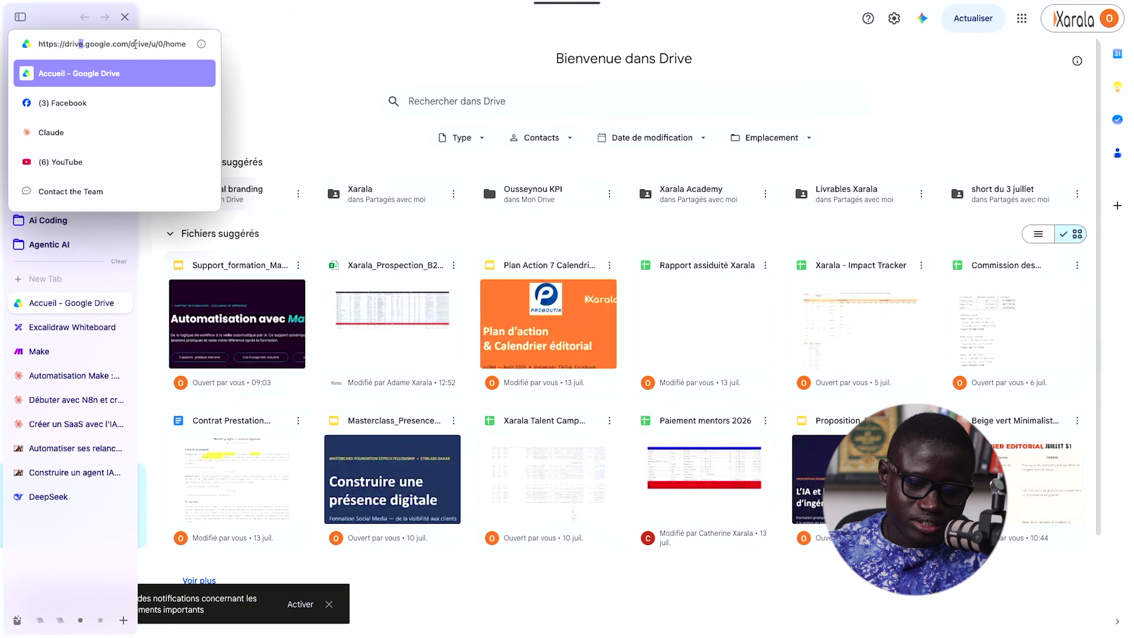
drag(128, 44, 15, 43)
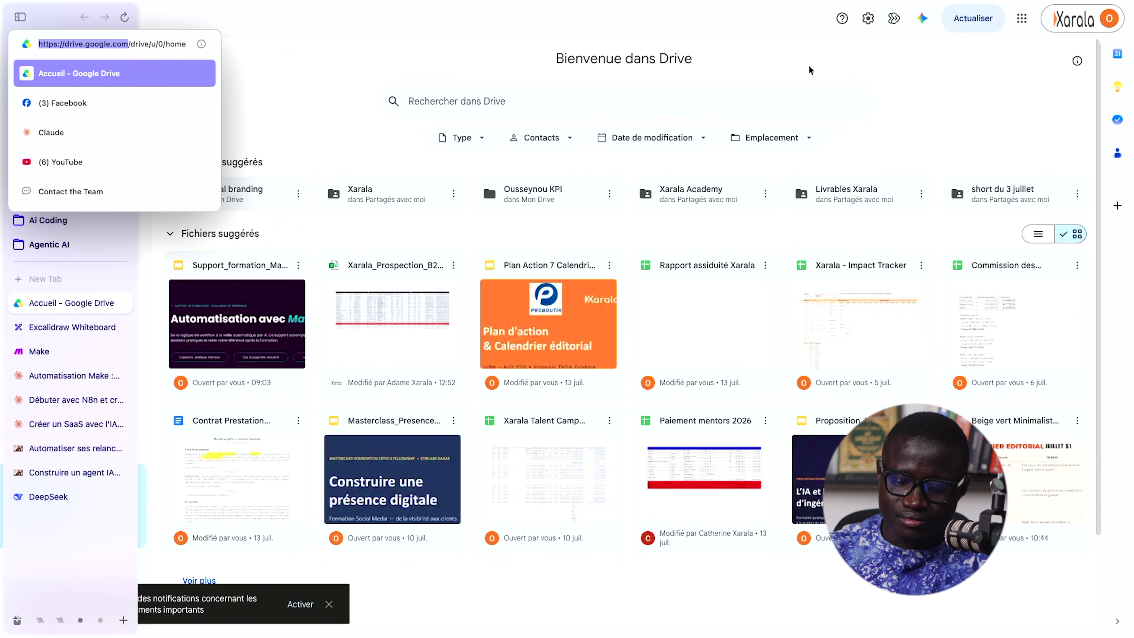
key(Escape)
- Switch to the other Google account and open the suggested work folder
click(1073, 24)
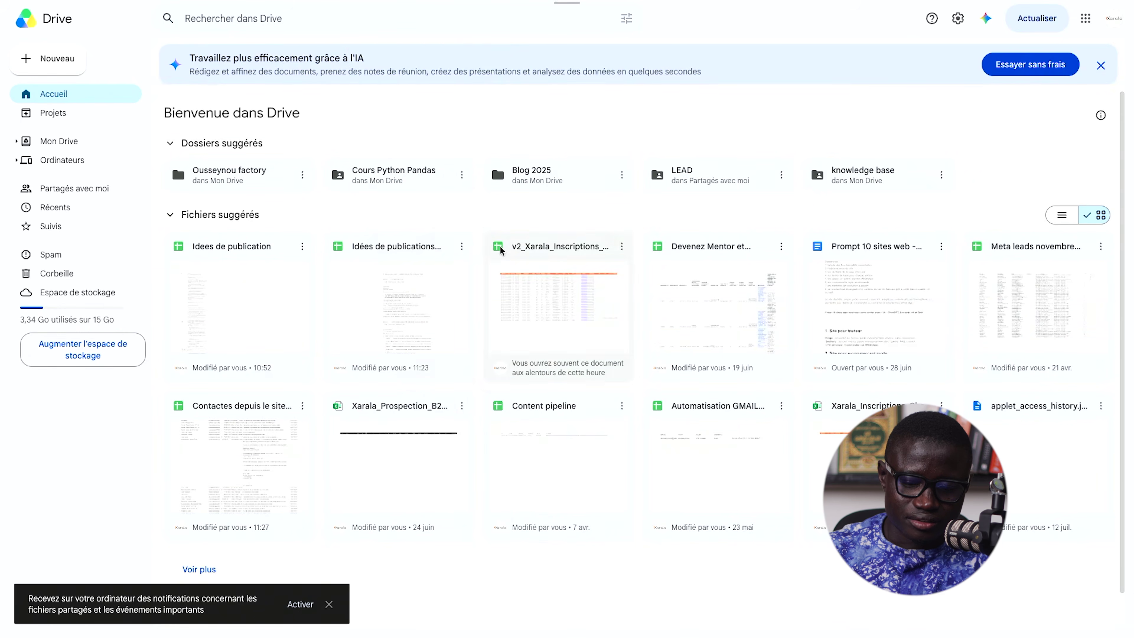
double_click(558, 246)
mouse_move(117, 315)
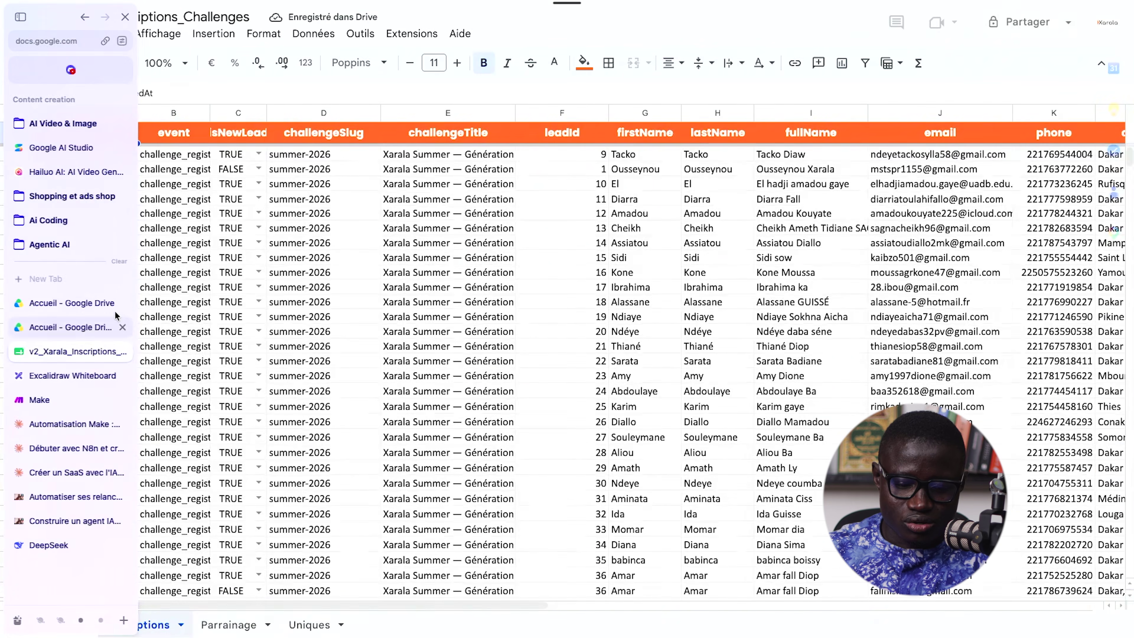
click(122, 352)
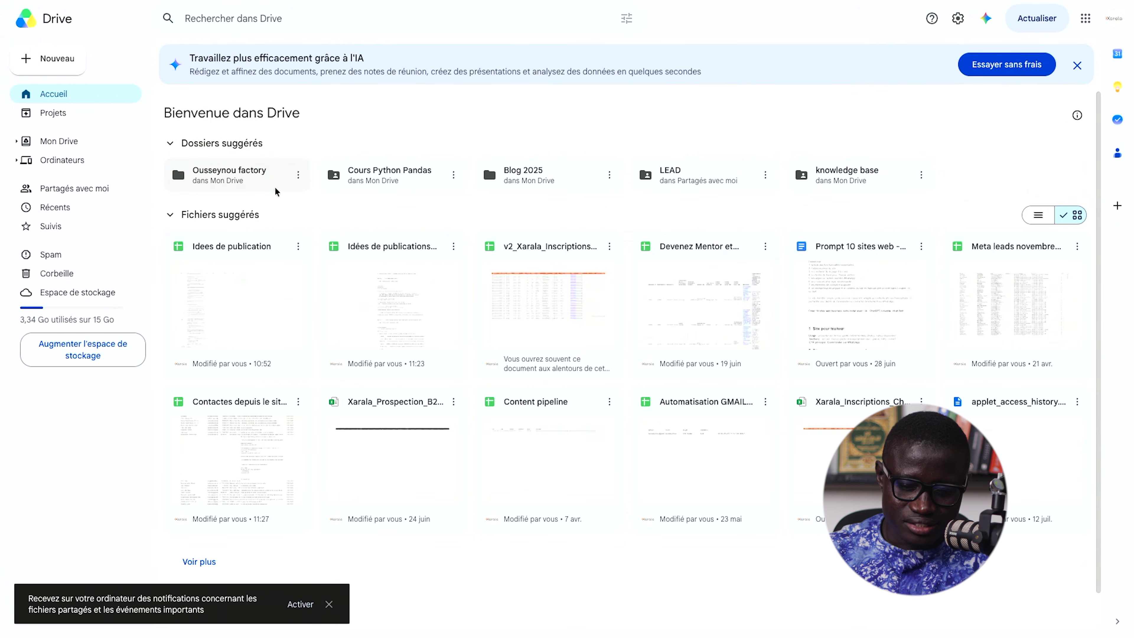
double_click(264, 181)
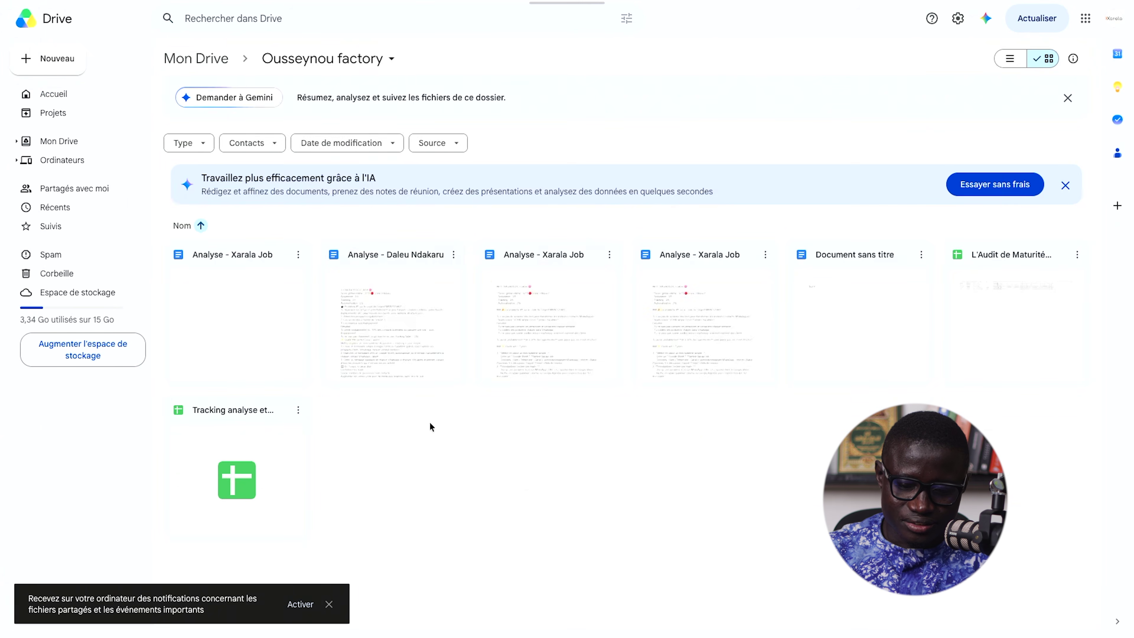
- Create a new folder named 'Darou Salam Multimedia' in the work folder
right_click(430, 454)
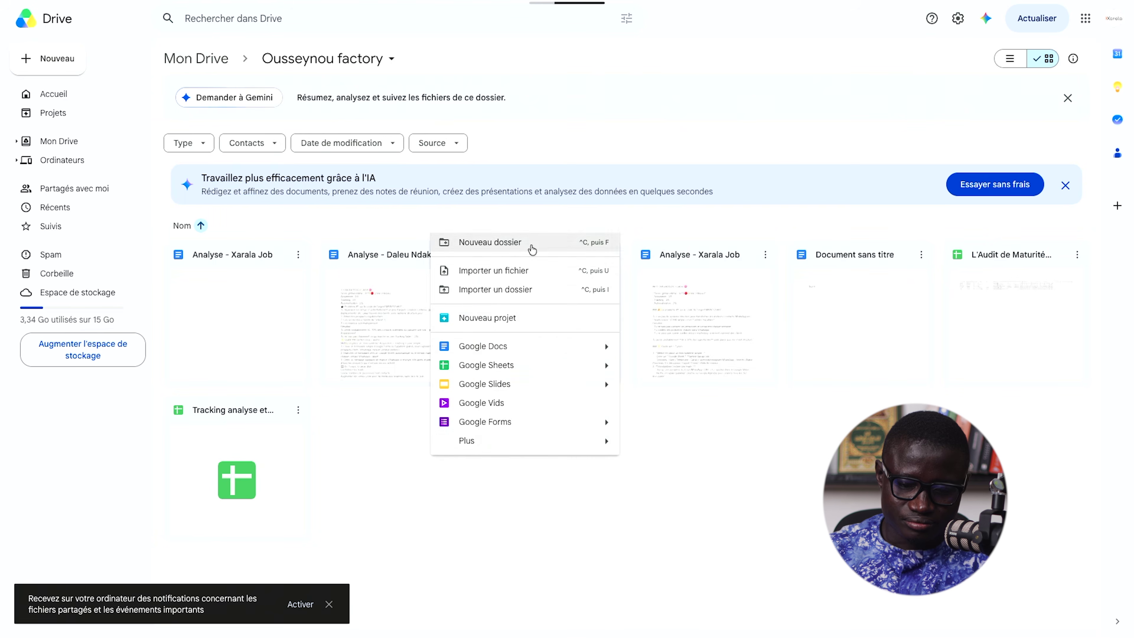
click(531, 244)
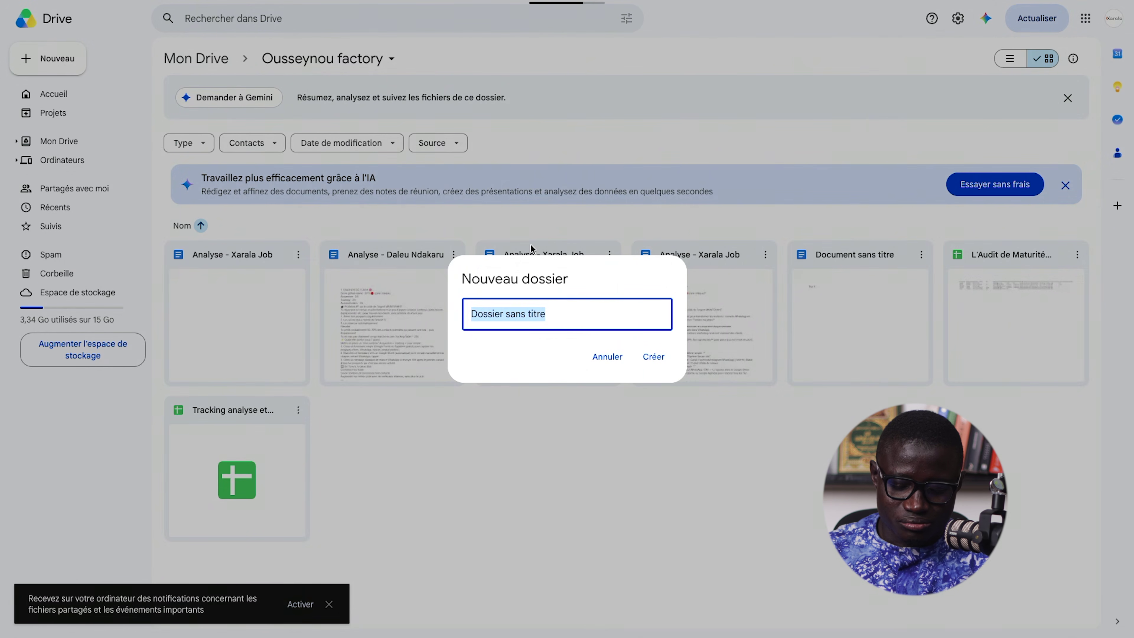
text(Darou Salam Habillement)
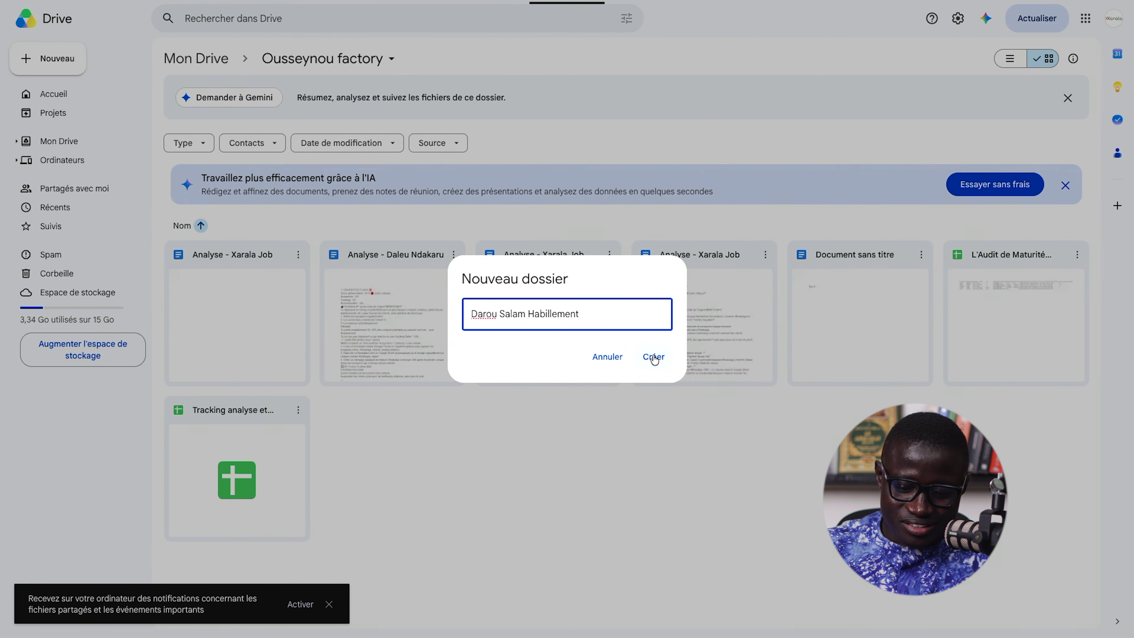
double_click(561, 313)
text(Multimedis)
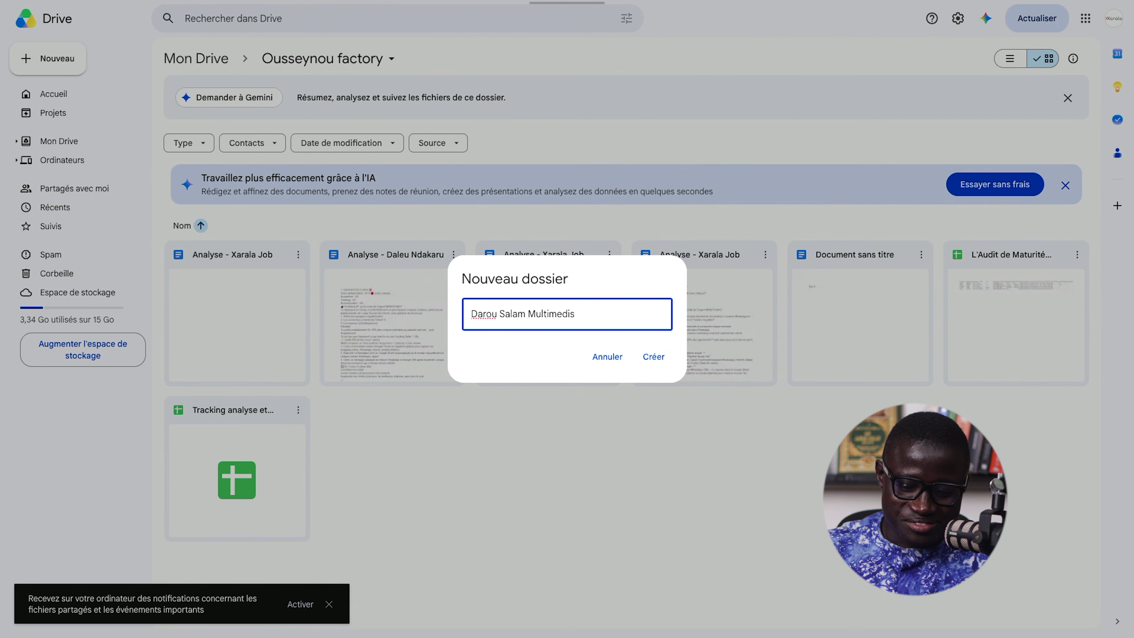
click(643, 361)
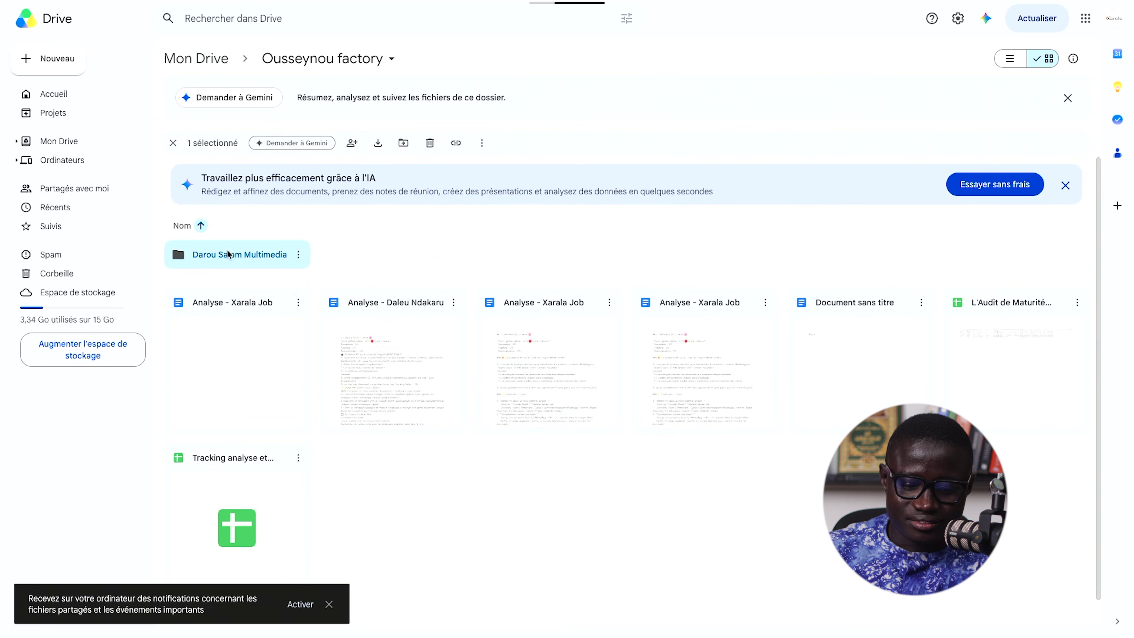
- Open the Darou Salam Multimedia folder and create a blank Google Form in it
double_click(227, 254)
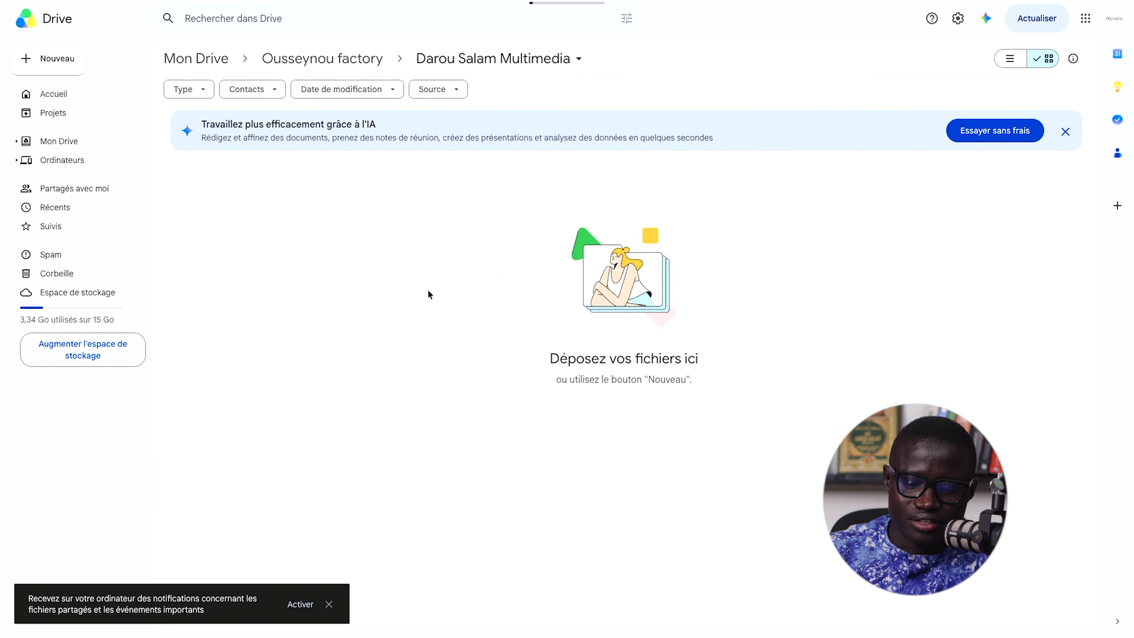
right_click(428, 294)
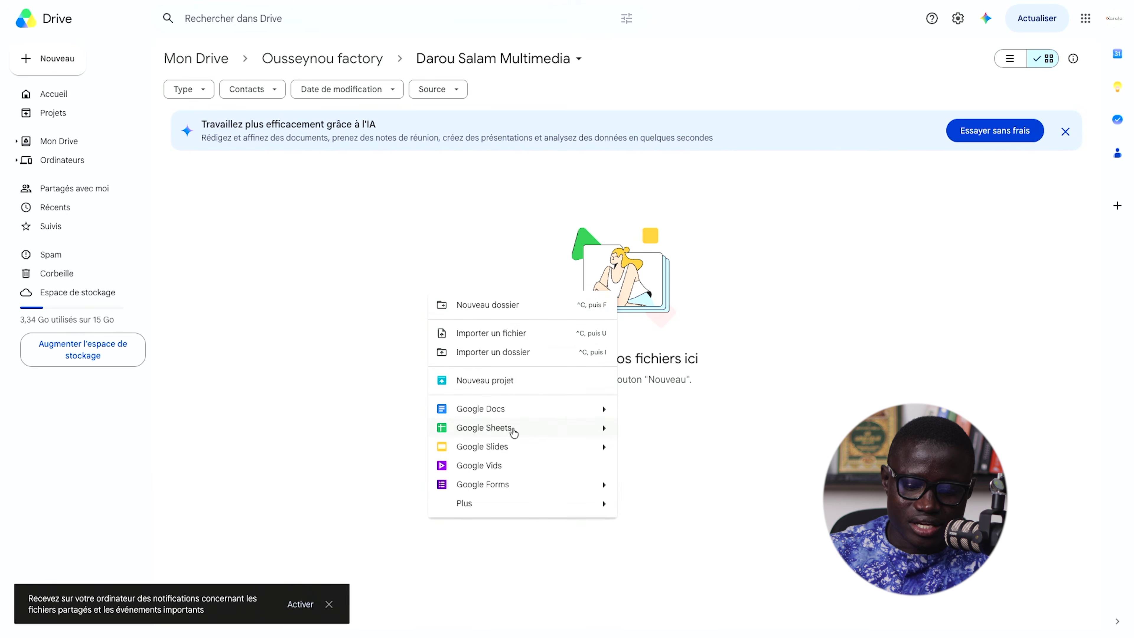
click(536, 488)
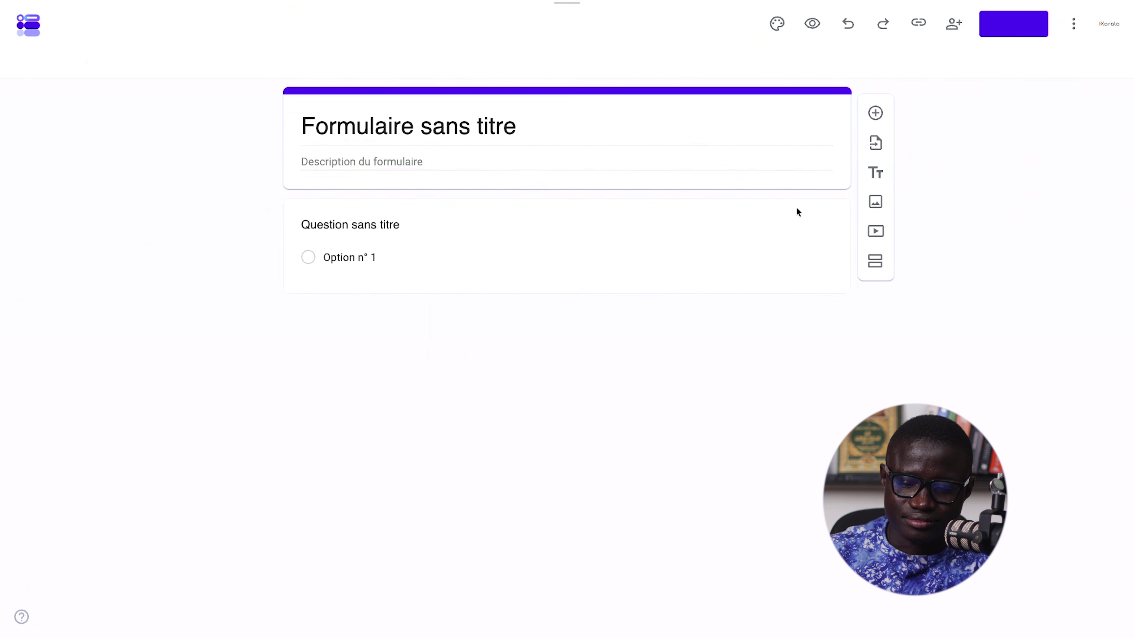
- Rename the untitled form to 'Commande Iphone' and show the first question's answer types
click(488, 134)
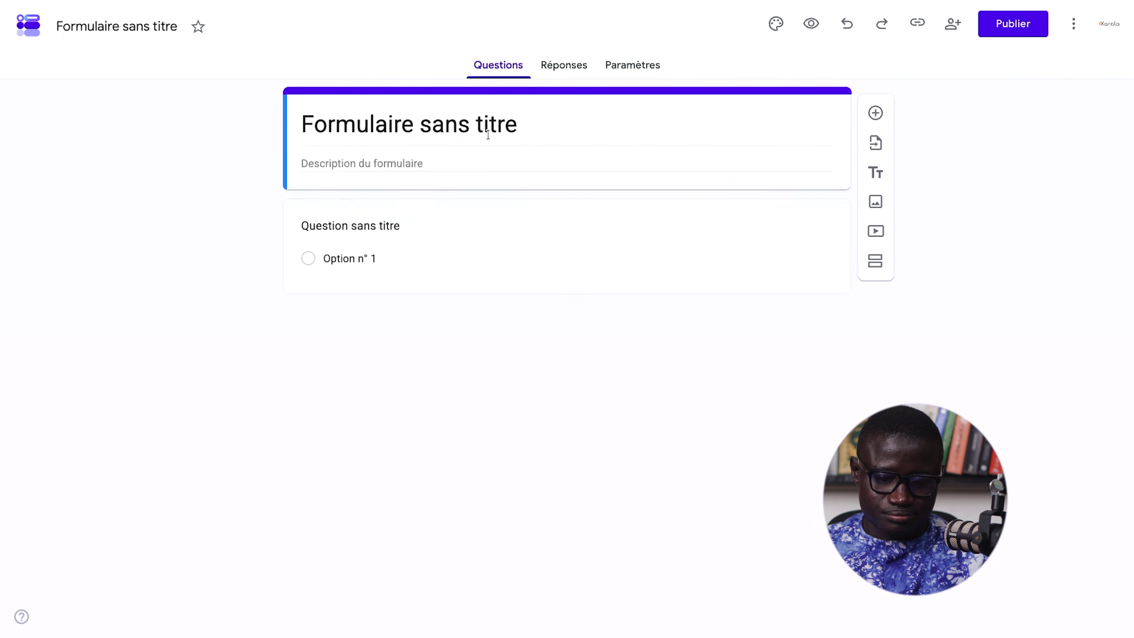
key(ctrl+a)
click(487, 134)
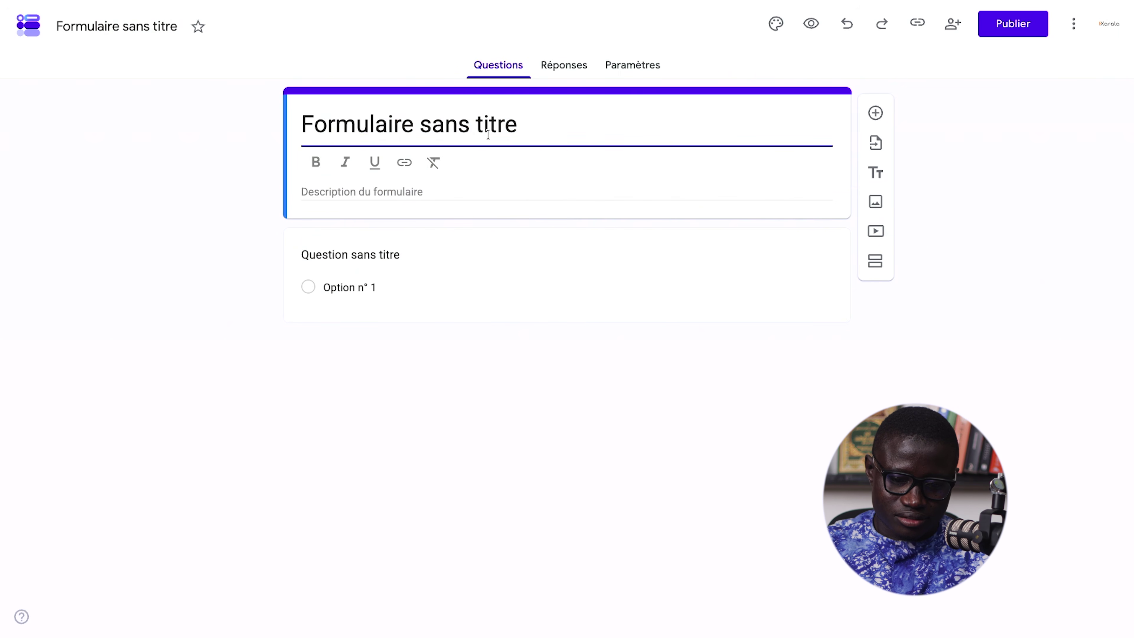
key(ctrl+a)
text(Command)
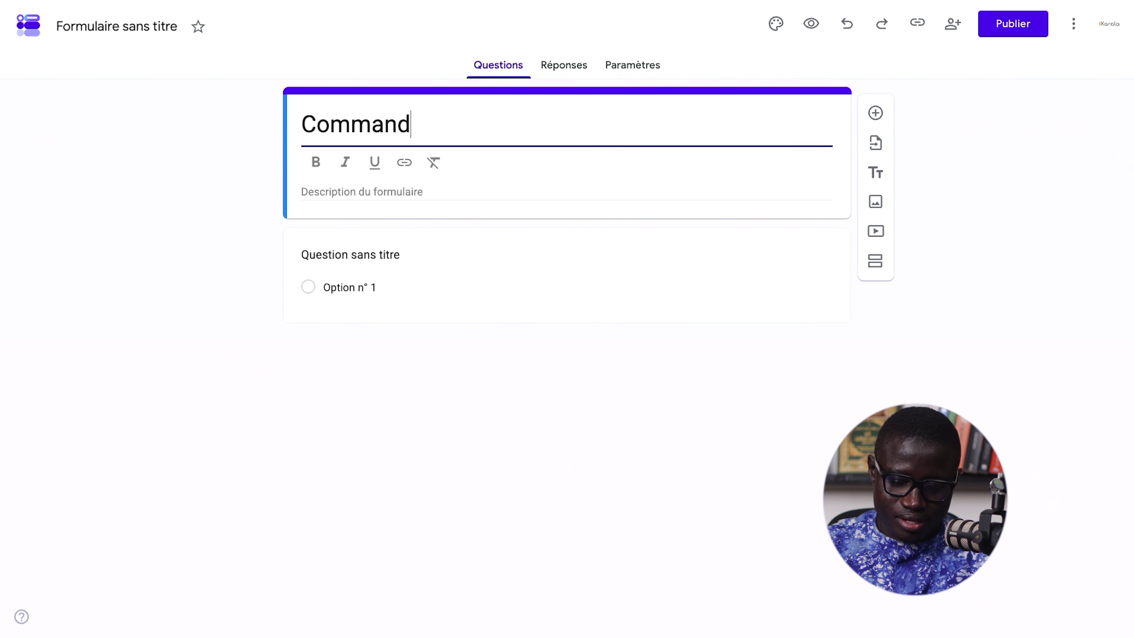
text(e Iphone)
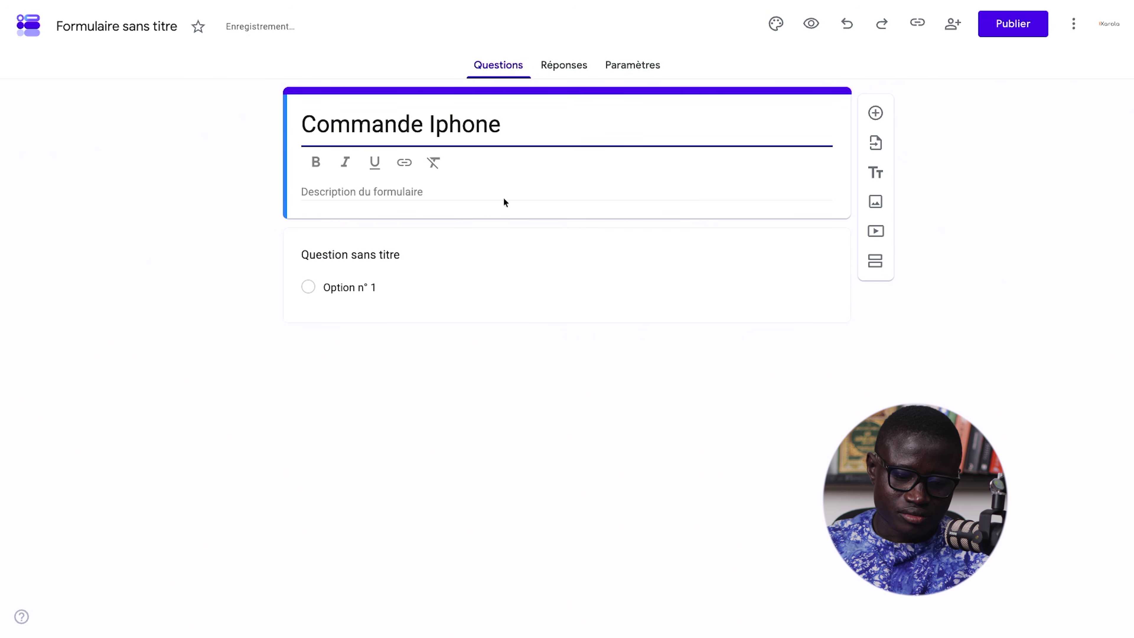
click(462, 191)
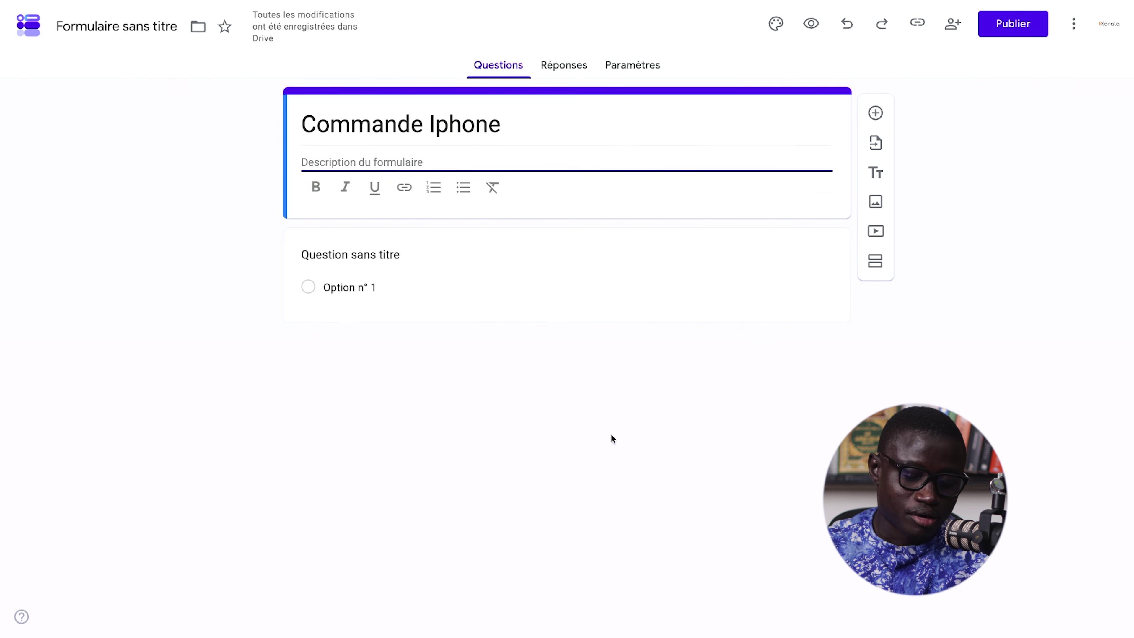
click(711, 254)
click(795, 242)
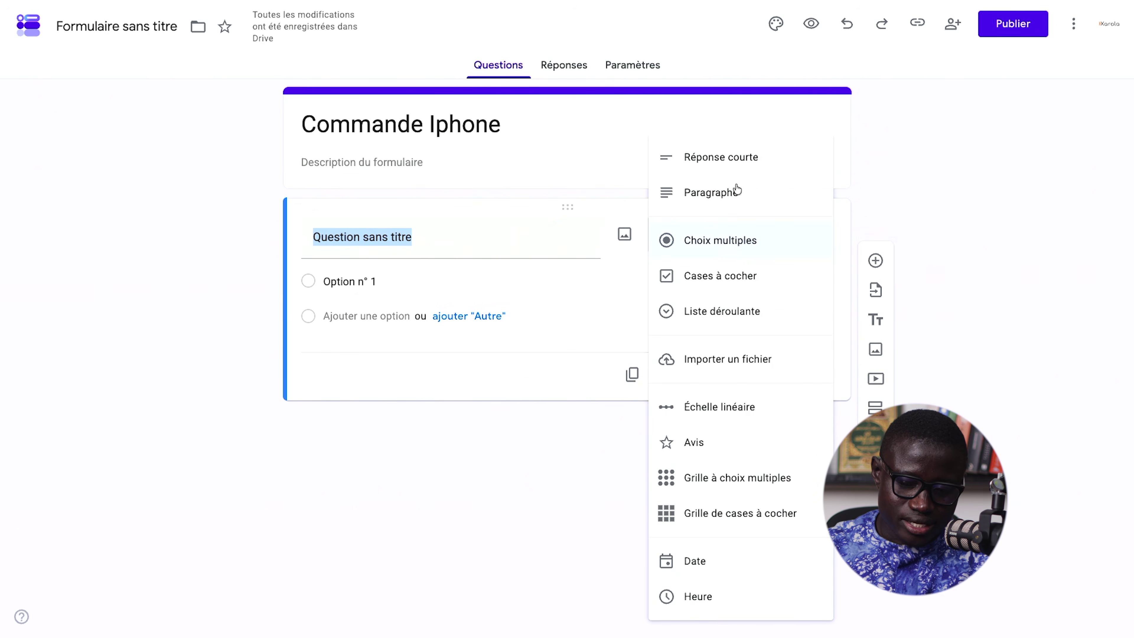
- Make the first question a short answer titled 'Nom complet' and duplicate it
click(737, 176)
key(space)
click(354, 242)
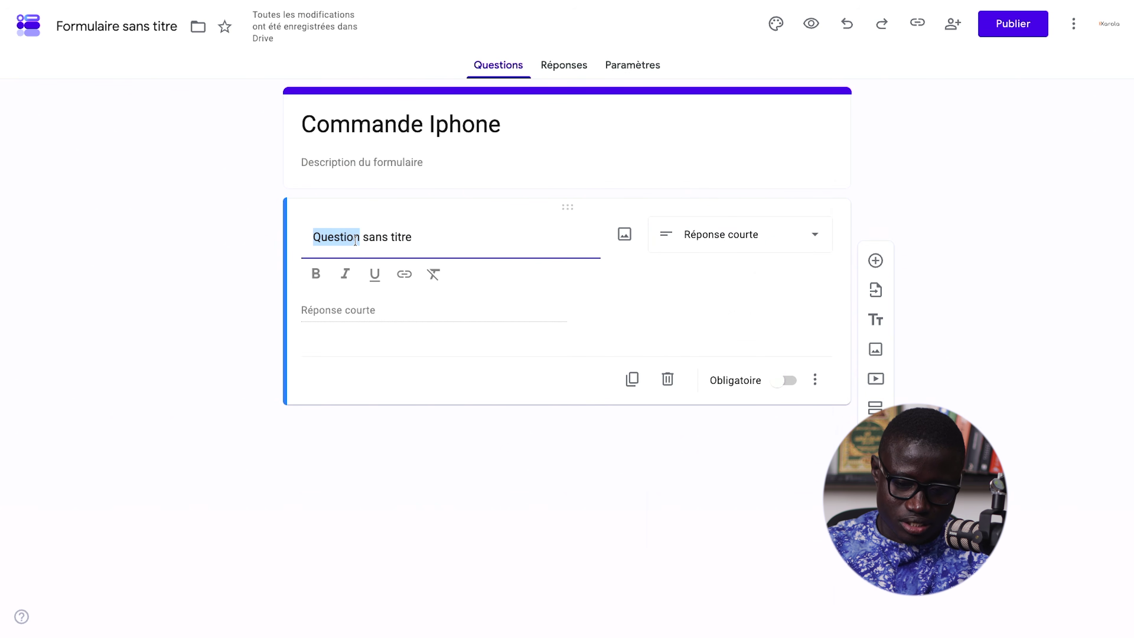
text(N)
key(BackSpace)
text(Nom complet)
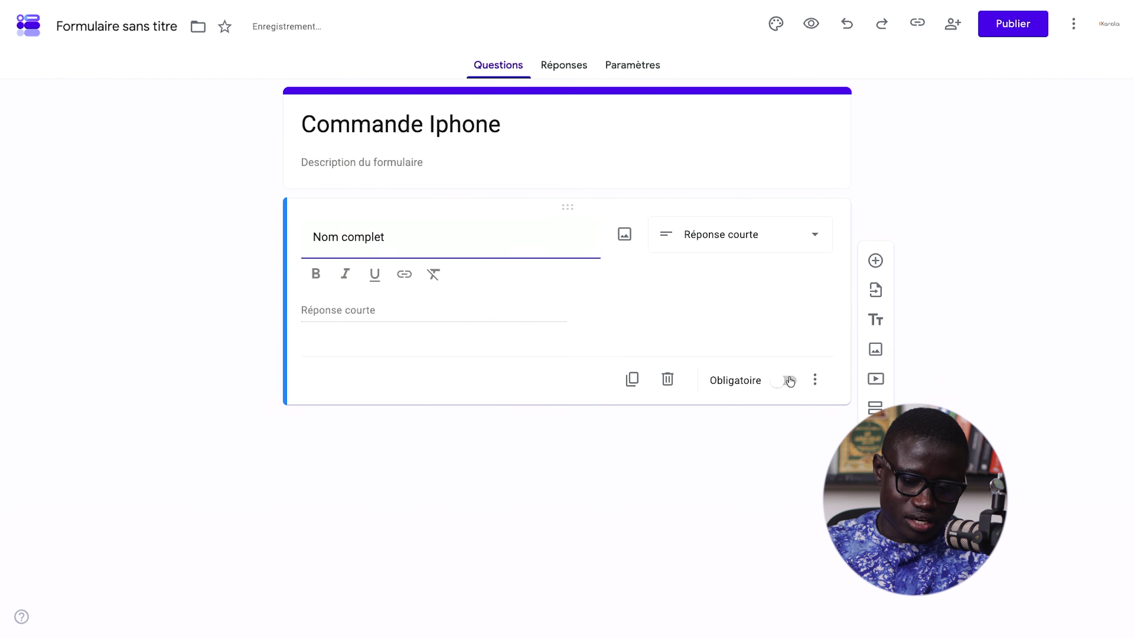
click(642, 402)
click(641, 363)
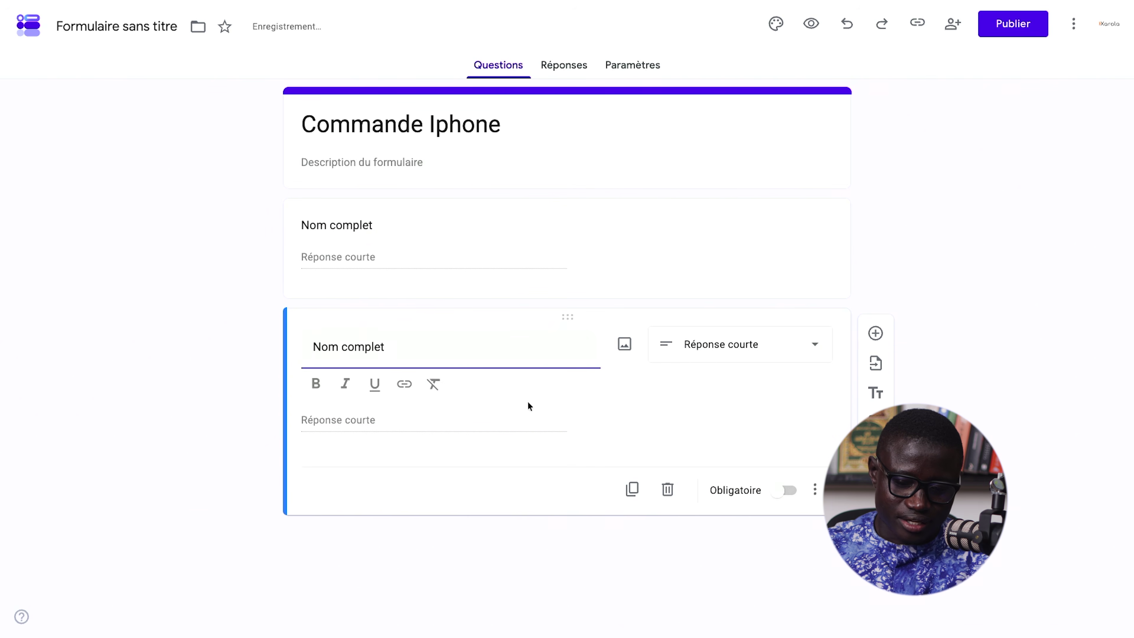
- Turn the copies into a required 'Email' question and a 'Téléphone' question
triple_click(399, 348)
text(Email)
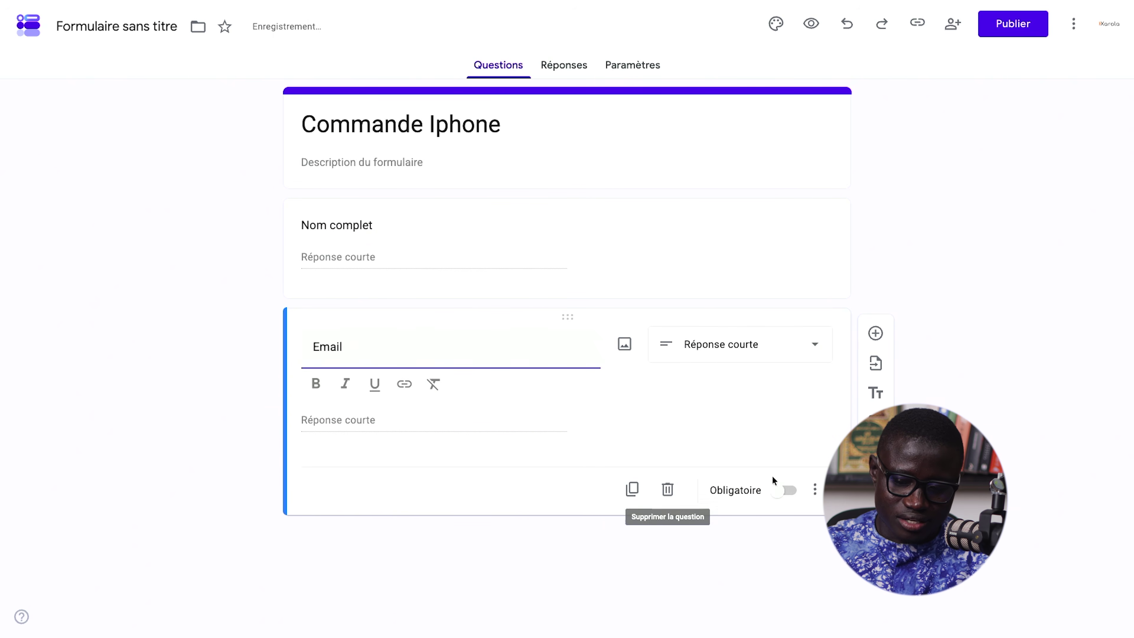
click(787, 489)
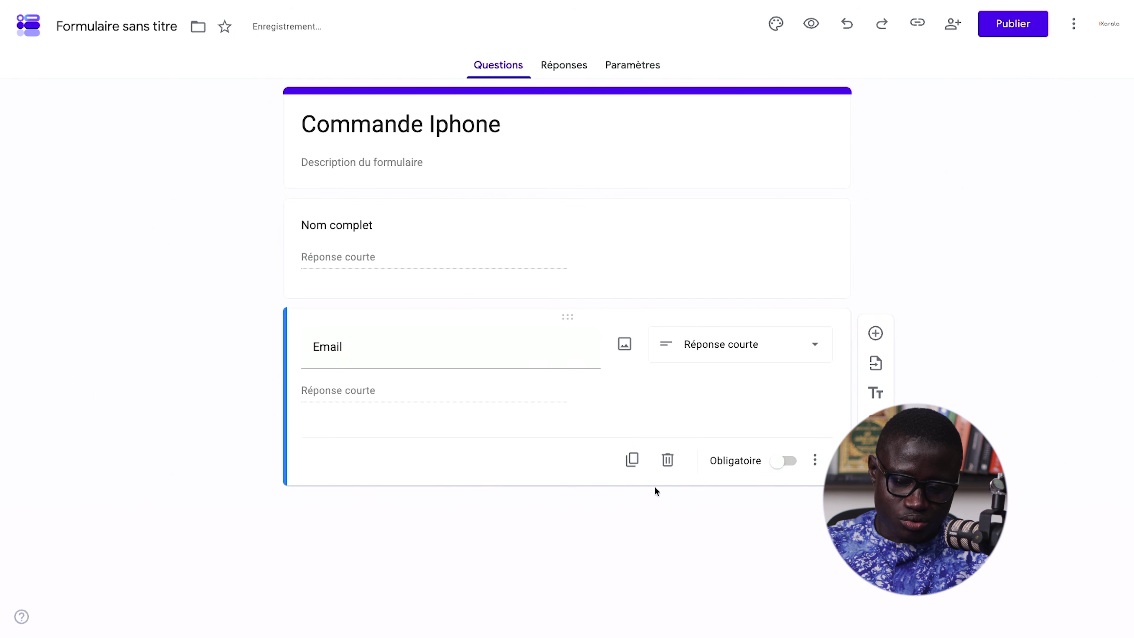
click(632, 460)
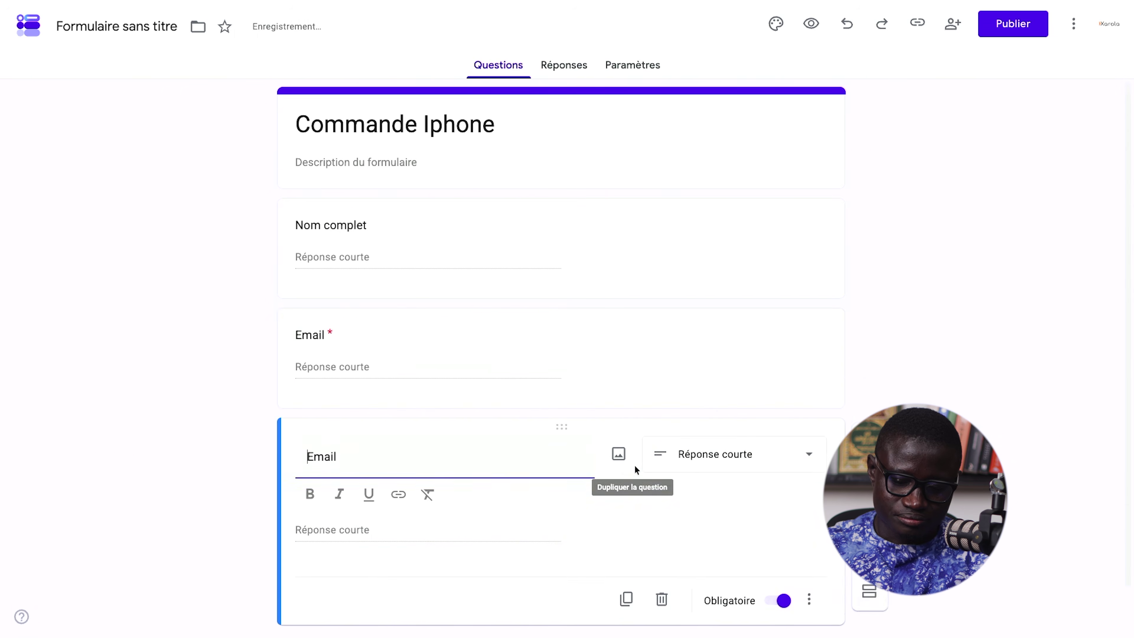
triple_click(464, 422)
text(T)
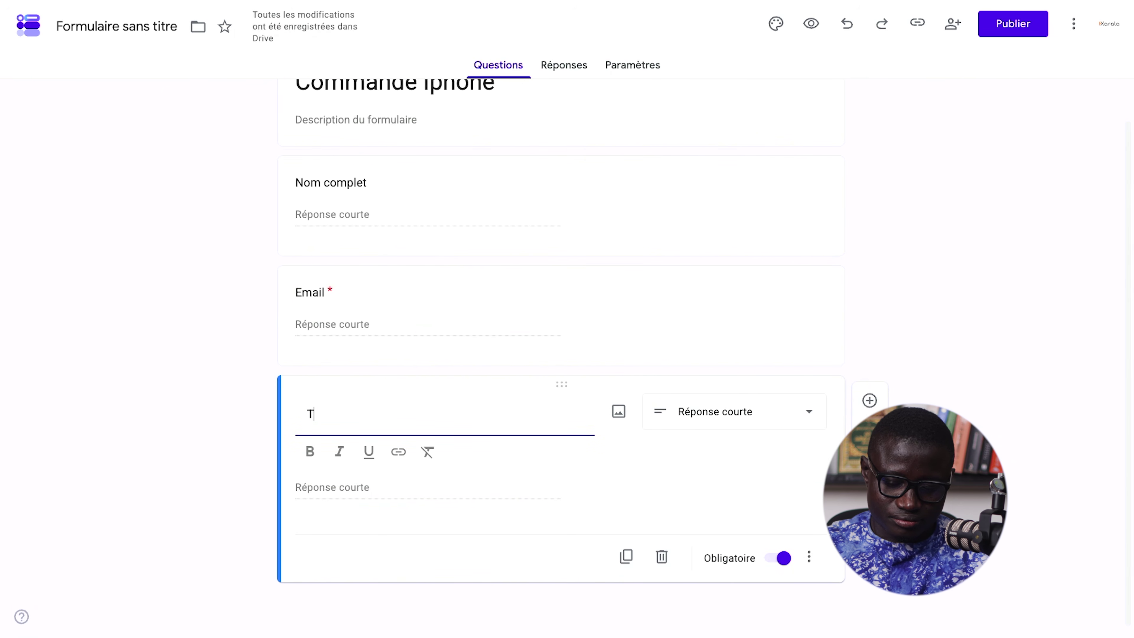
text(éléphone)
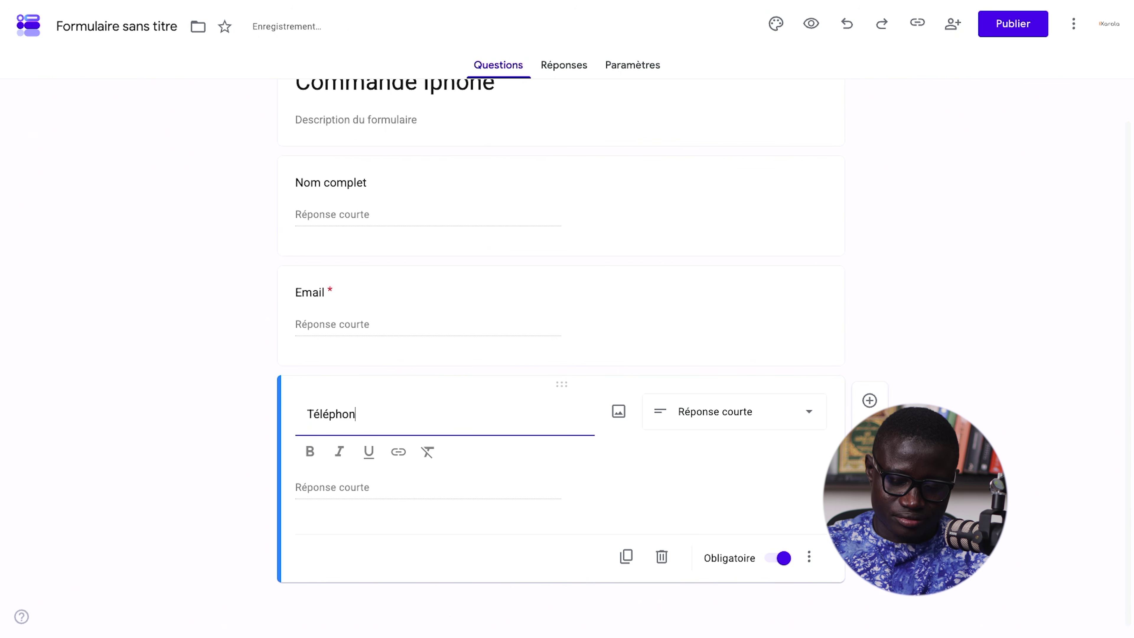
click(738, 459)
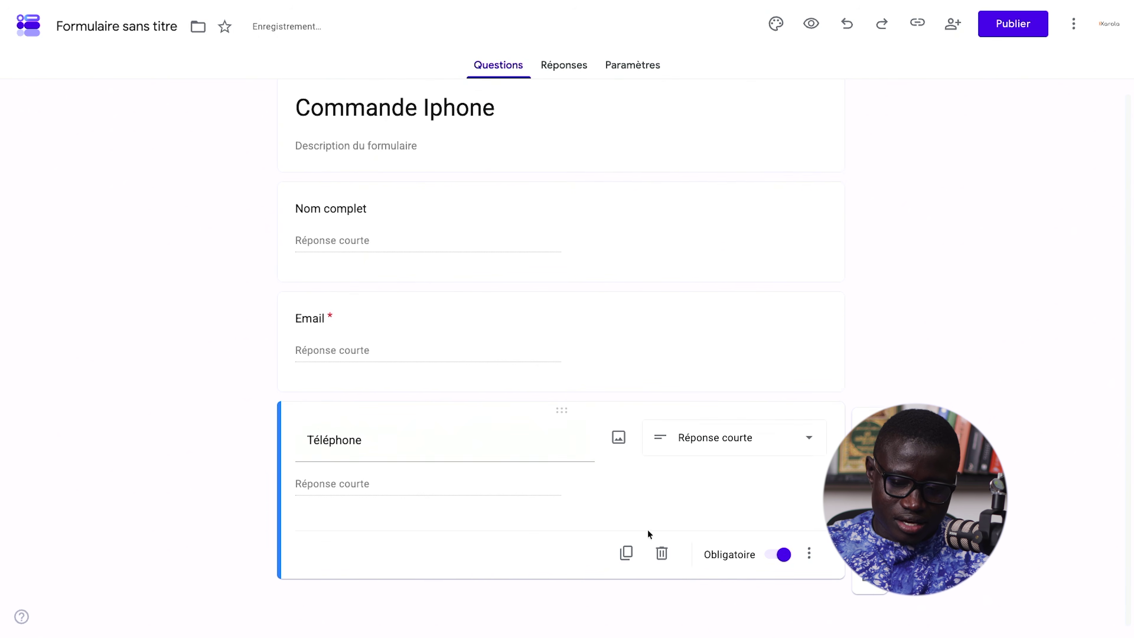
- Mark Nom complet and Téléphone as required, then duplicate the Téléphone question
click(737, 329)
click(804, 230)
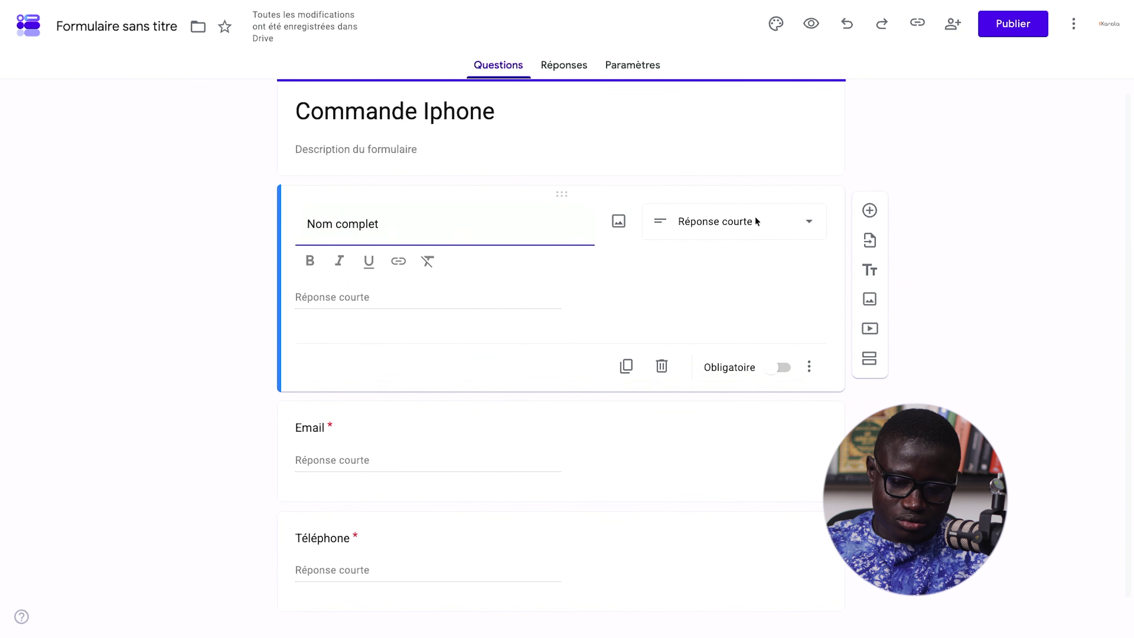
click(780, 370)
click(627, 512)
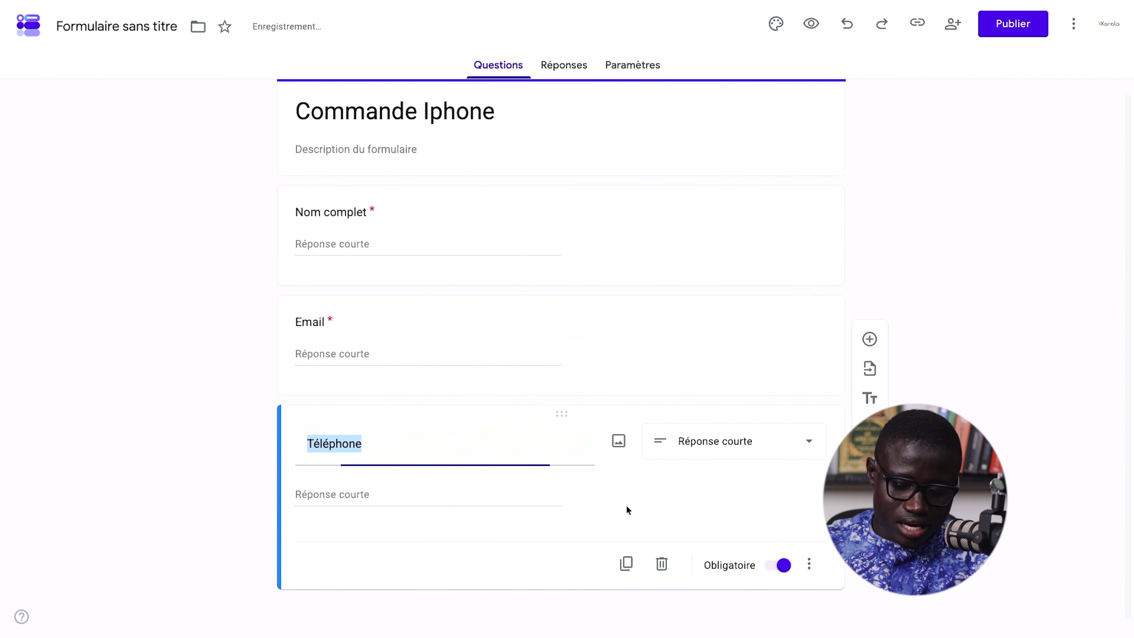
click(626, 552)
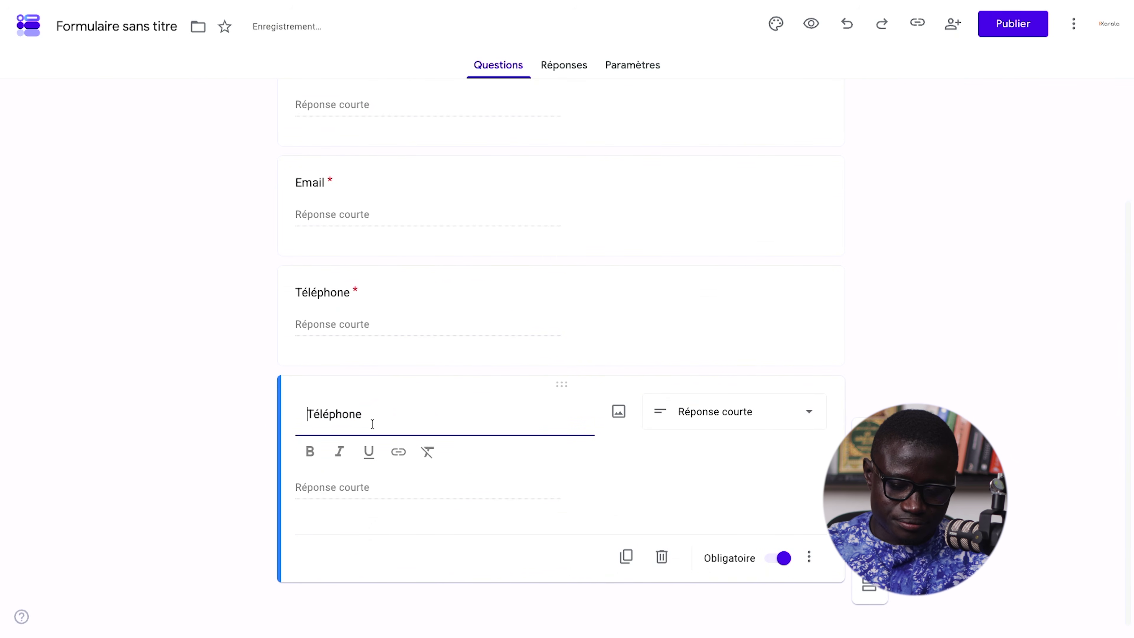
- Rename the copied question 'Produits' and make it multiple choice
double_click(339, 413)
text(Produits)
click(711, 407)
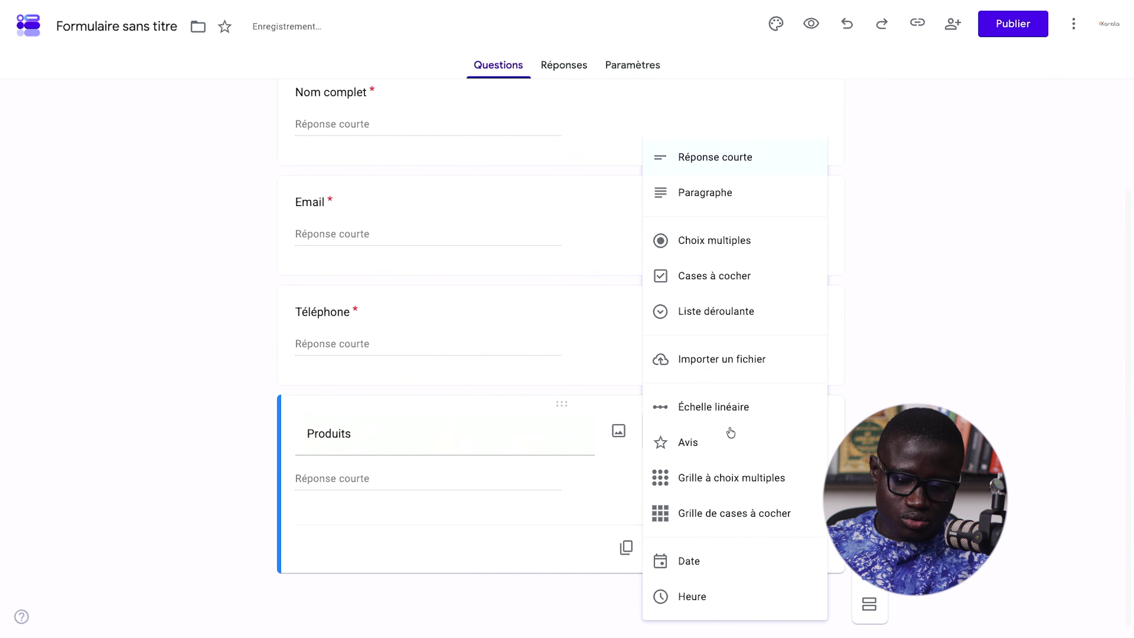
click(717, 245)
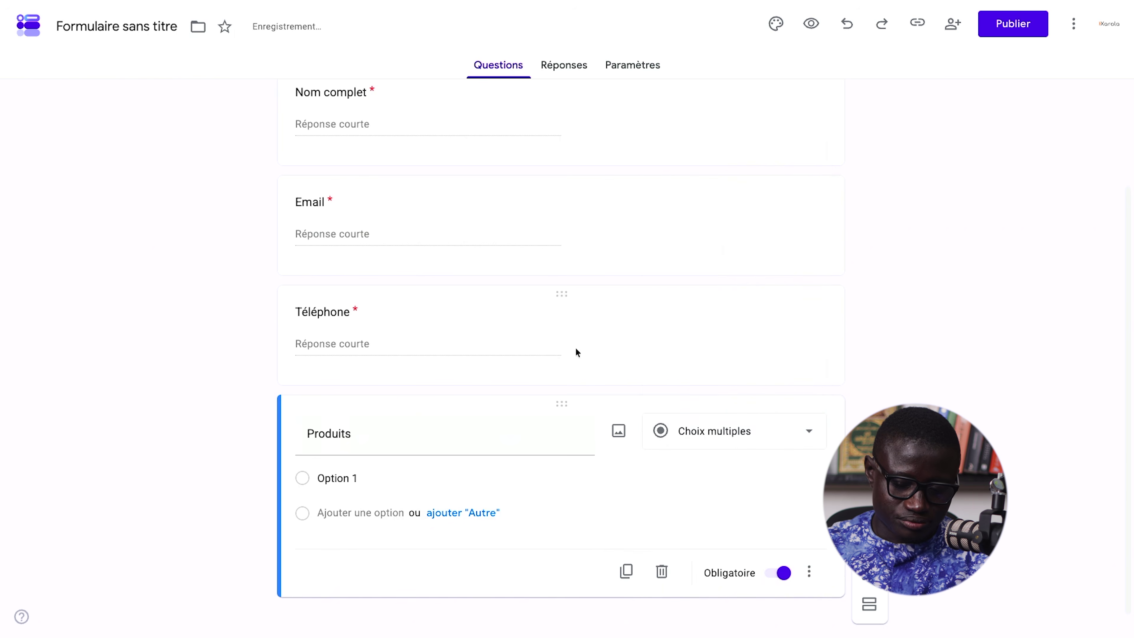
- Set the first option to 'Iphone 17 Pro max 512 Bleu' and copy its text
click(341, 464)
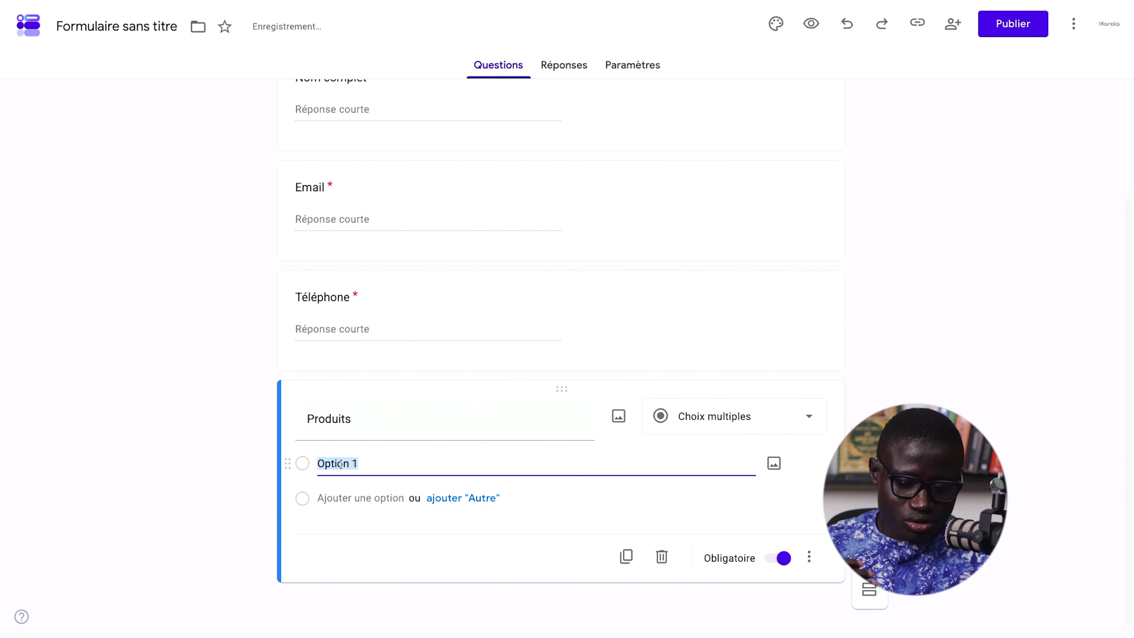
key(BackSpace)
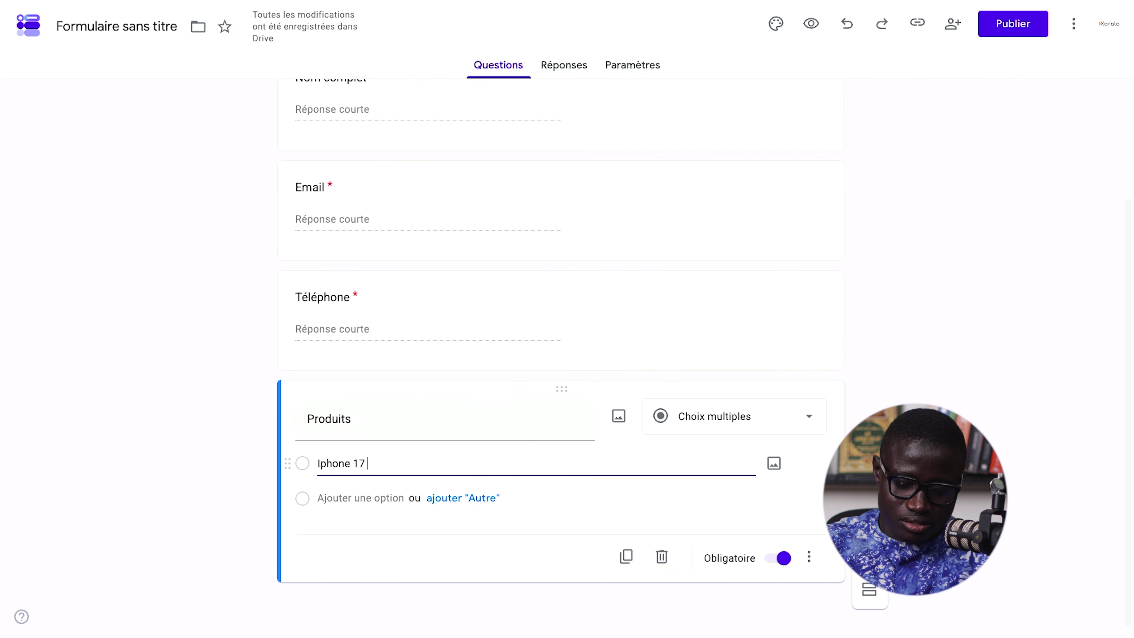
key(BackSpace)
key(BackSpace)
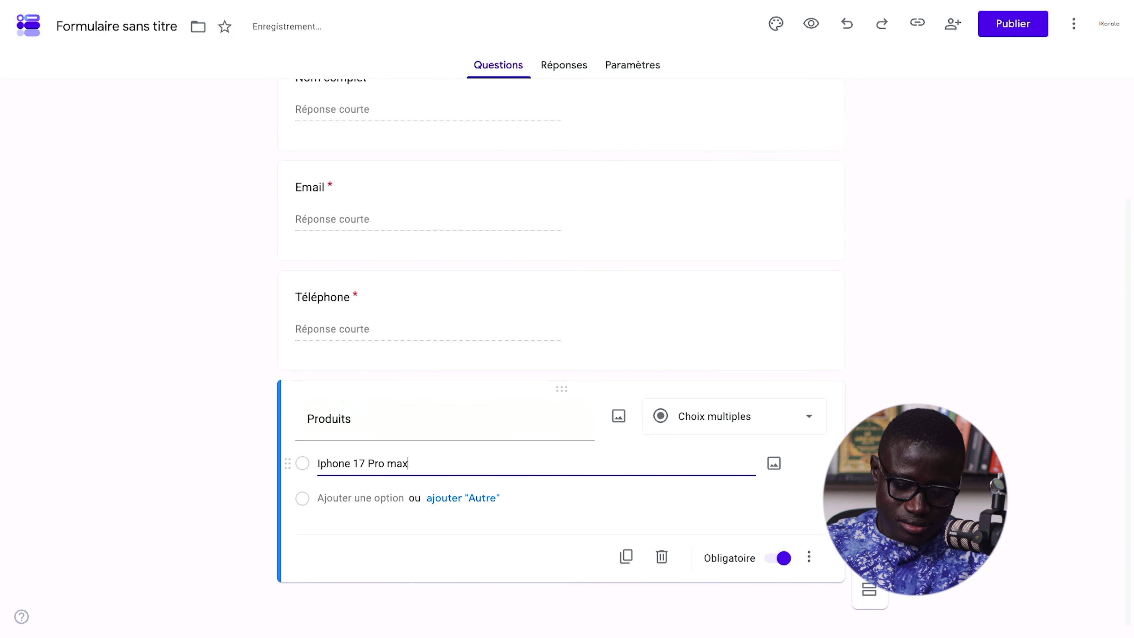
text(512)
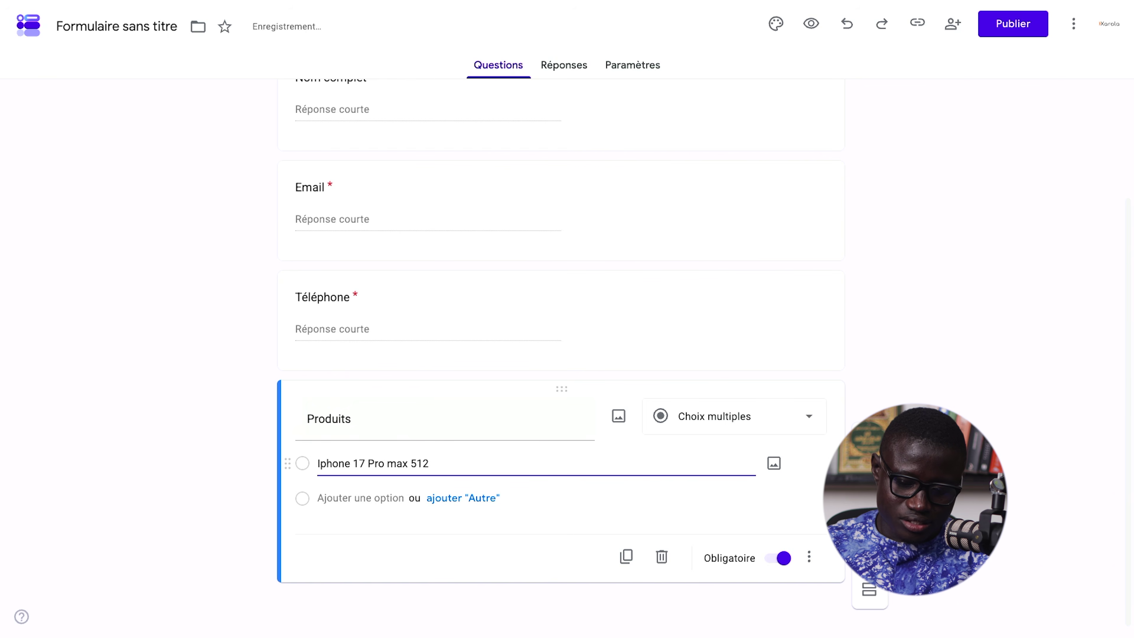
key(ctrl+a)
key(Right)
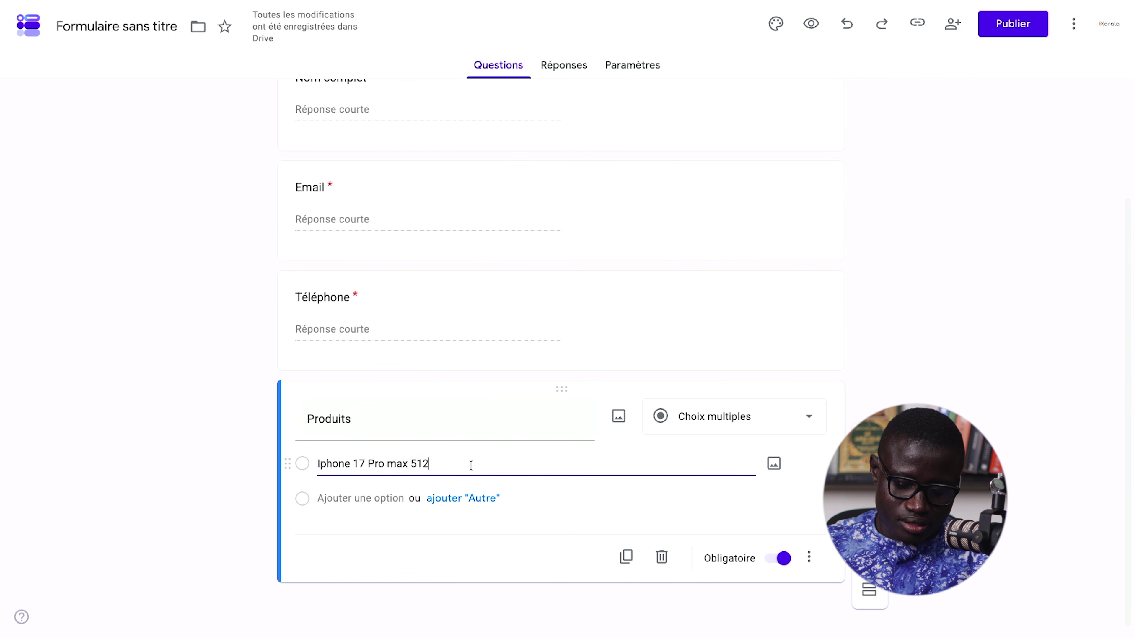
text(Bleu)
key(ctrl+a)
key(ctrl+c)
- Add options 'Iphone 17 Pro max 512 Orange' and 'Iphone 17 Pro max 512 Gris'
key(Return)
key(ctrl+v)
double_click(436, 493)
text(Orange)
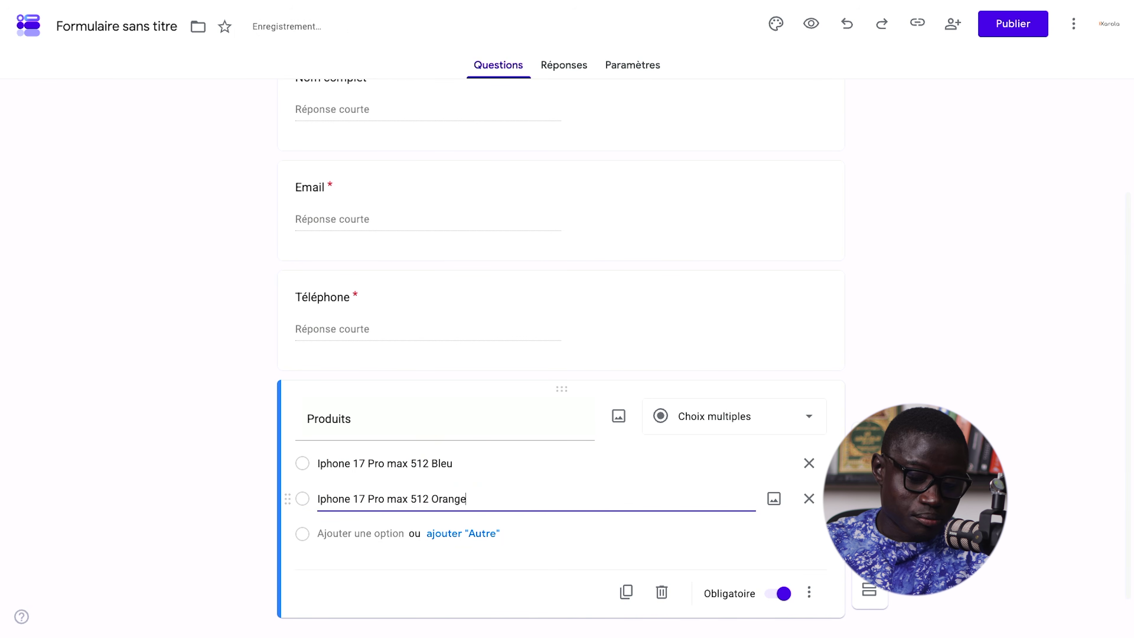
key(Return)
key(ctrl+v)
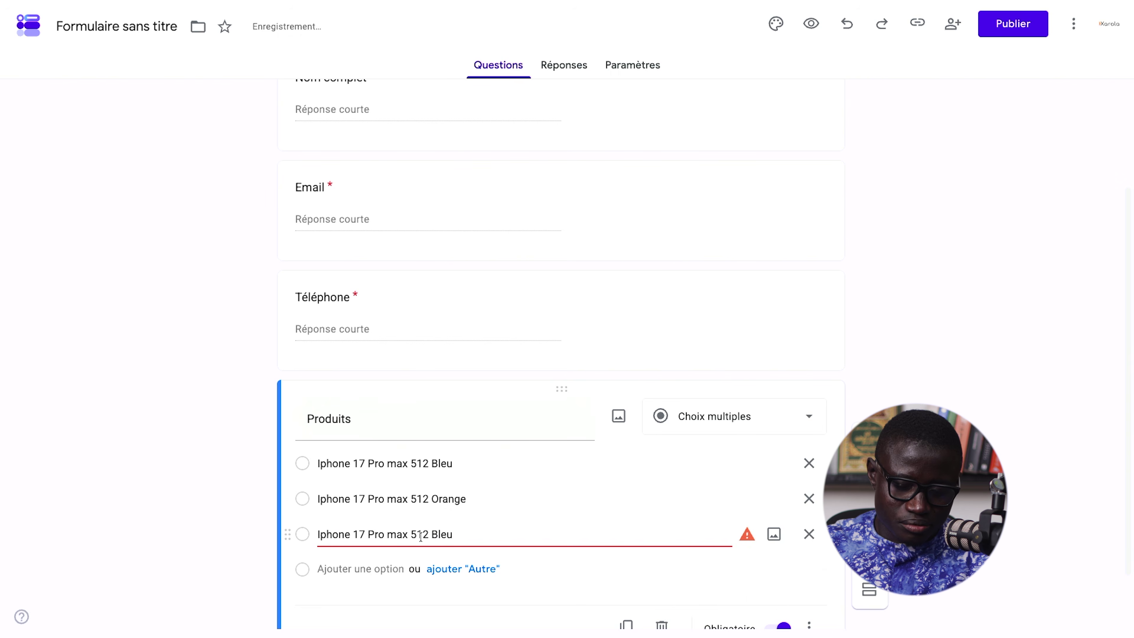
double_click(439, 532)
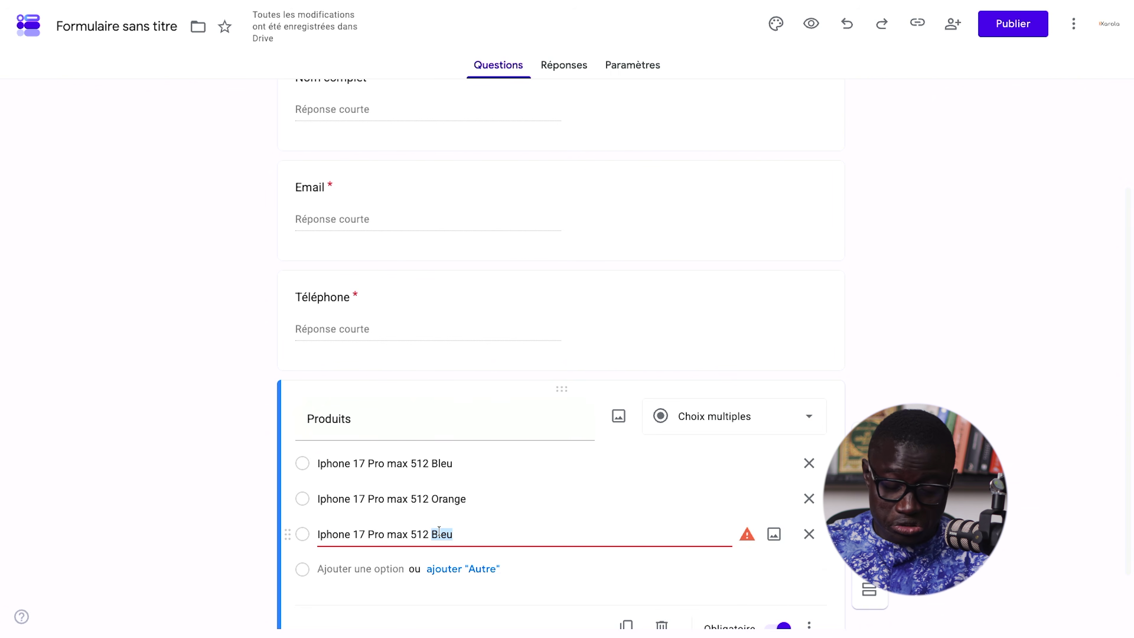
text(Gris)
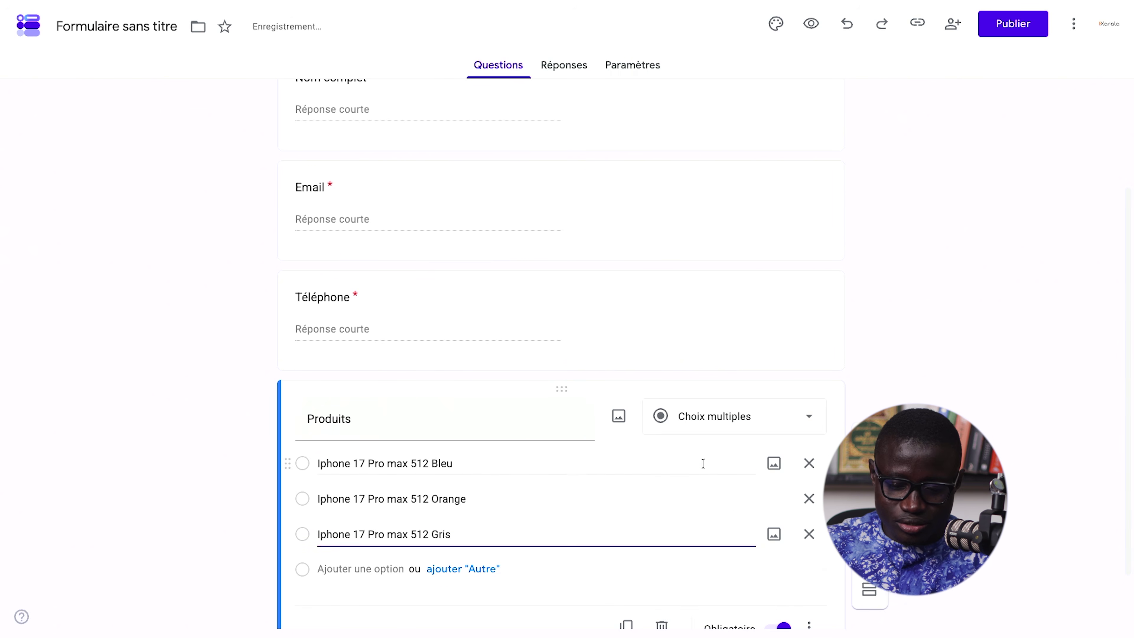
scroll(731, 515, down, 2)
click(450, 396)
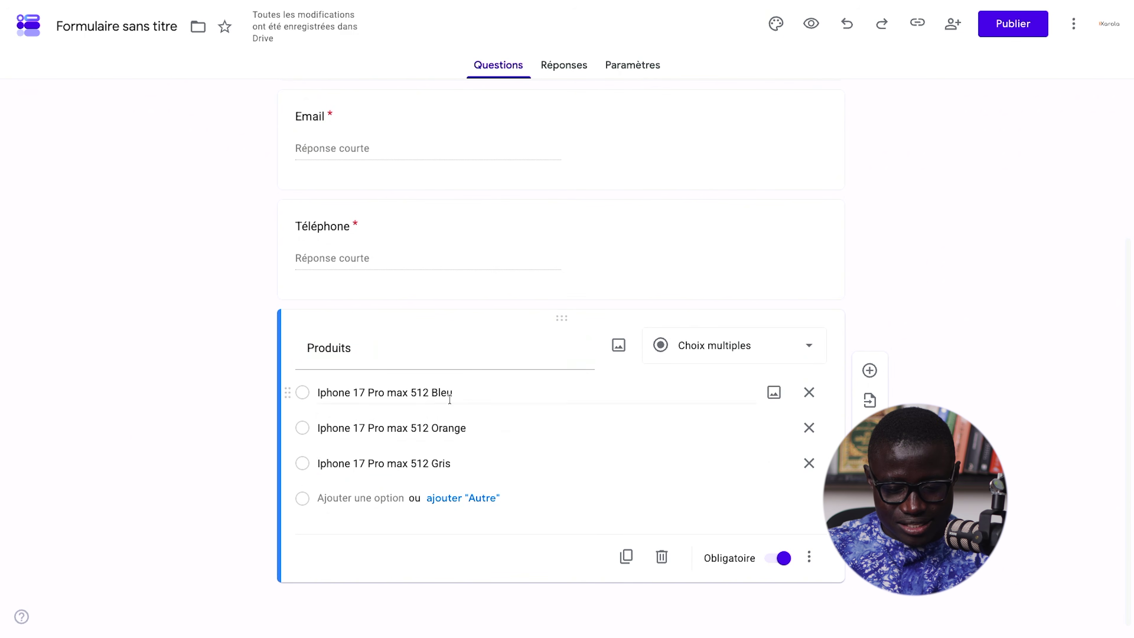
- Duplicate Produits into an optional paragraph question titled 'Commentaire'
click(626, 557)
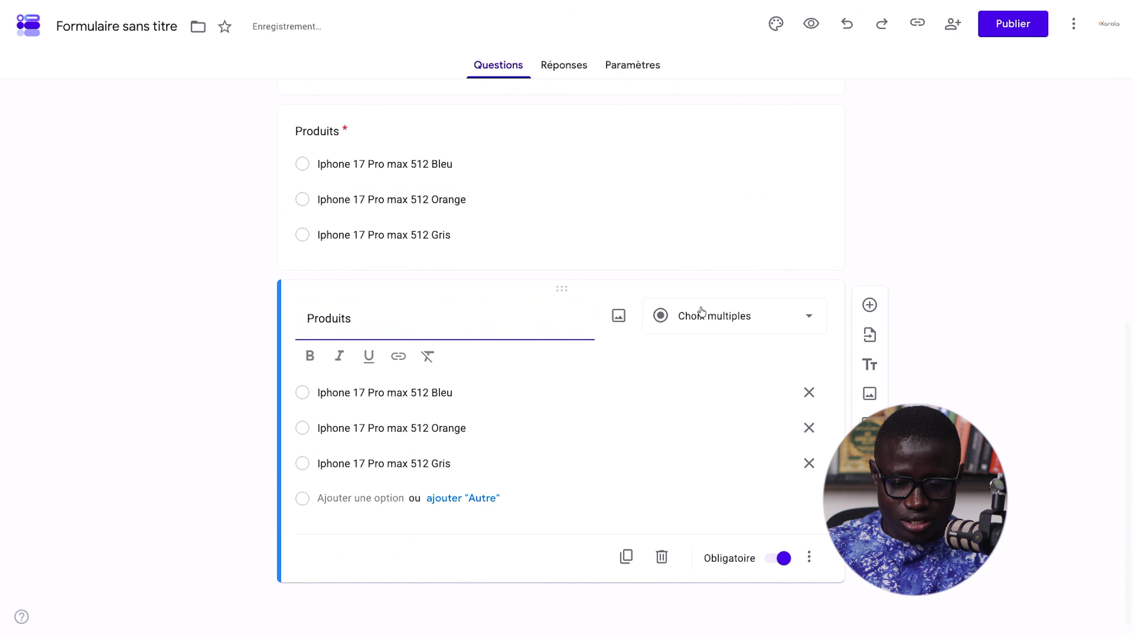
click(696, 324)
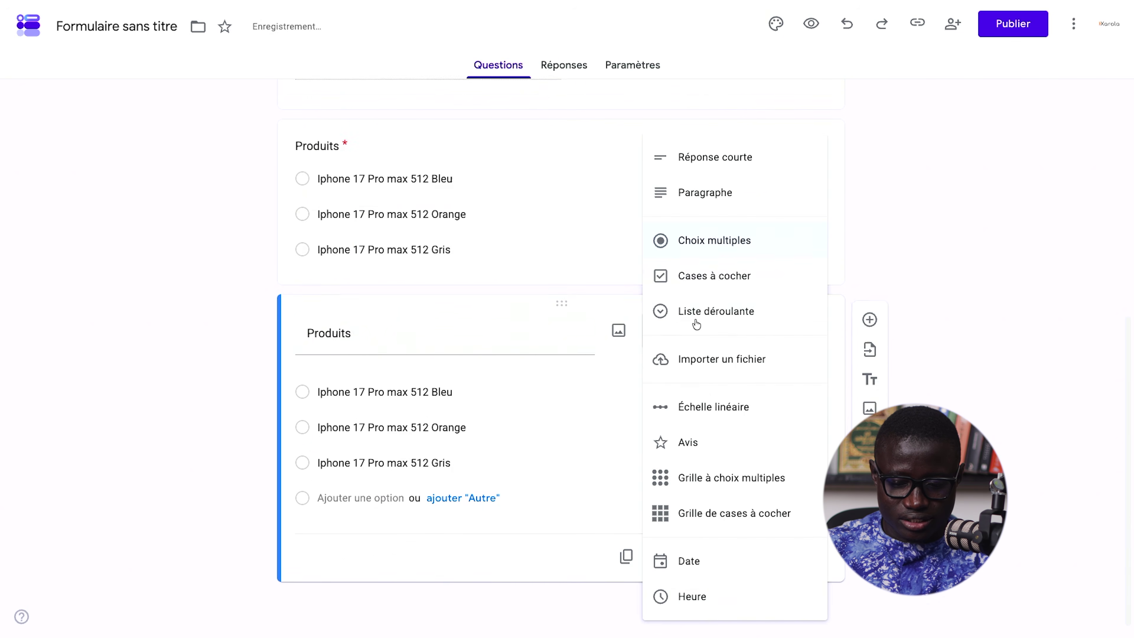
click(739, 195)
click(780, 559)
triple_click(420, 440)
text(Commentaire)
click(925, 319)
- Retitle the form 'Commande Iphone 17 Pro max'
scroll(925, 319, up, 5)
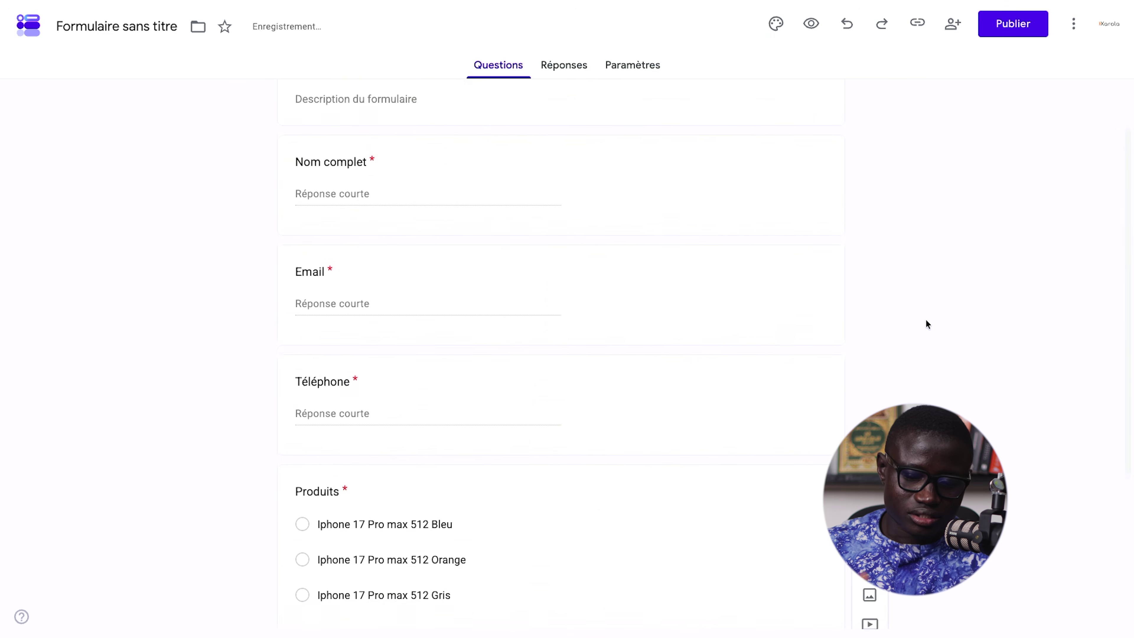
scroll(925, 319, up, 1)
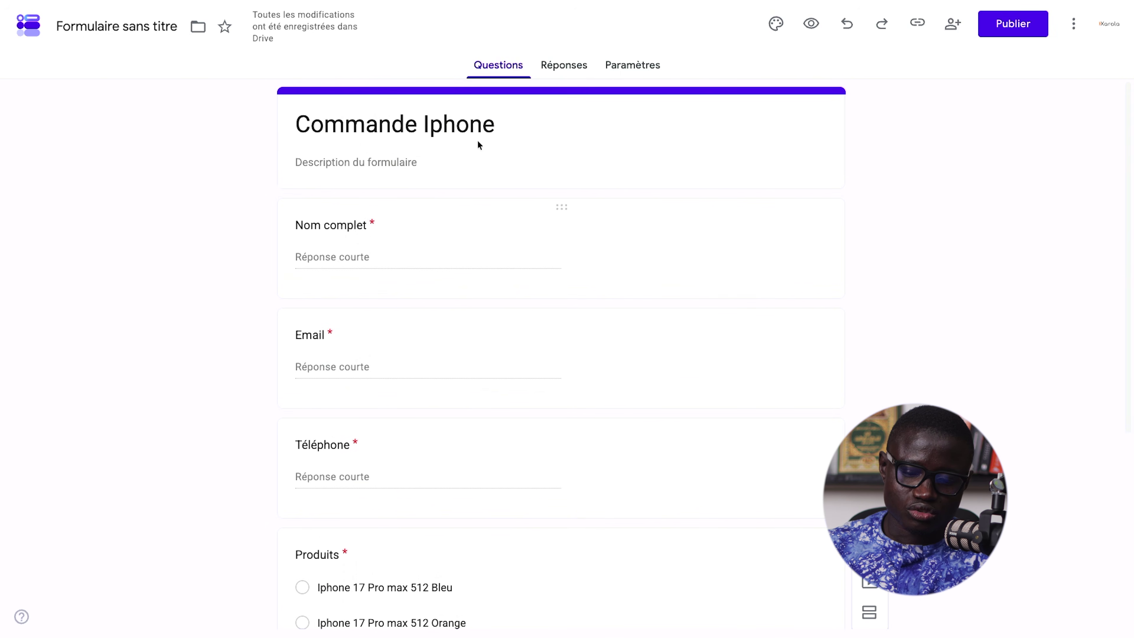
click(510, 117)
text(17 )
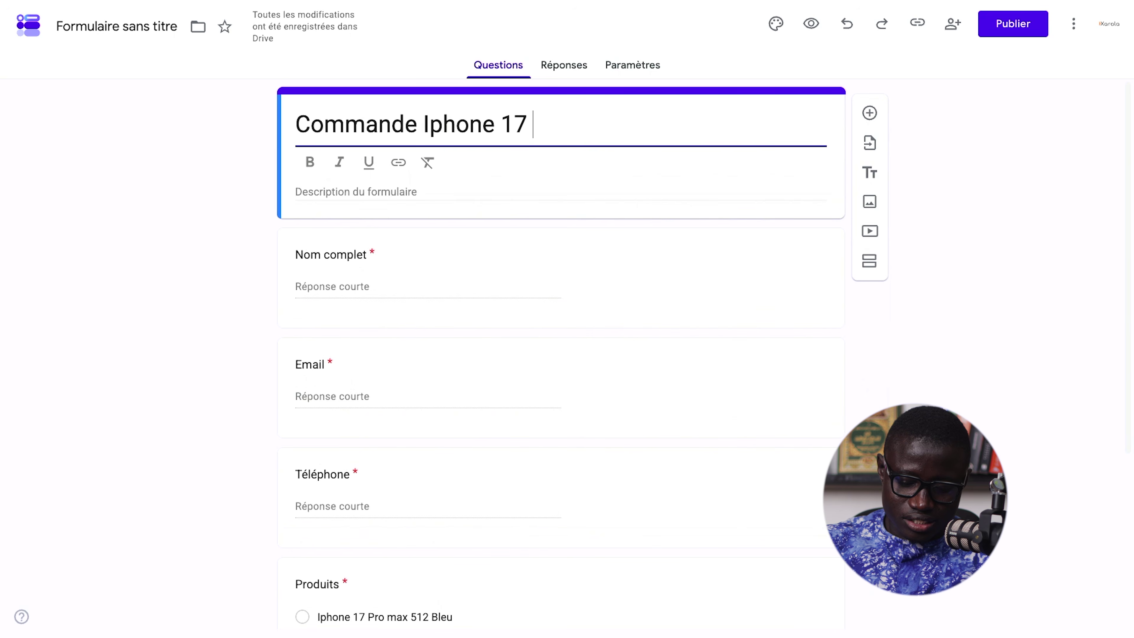
text(Pro max)
click(931, 279)
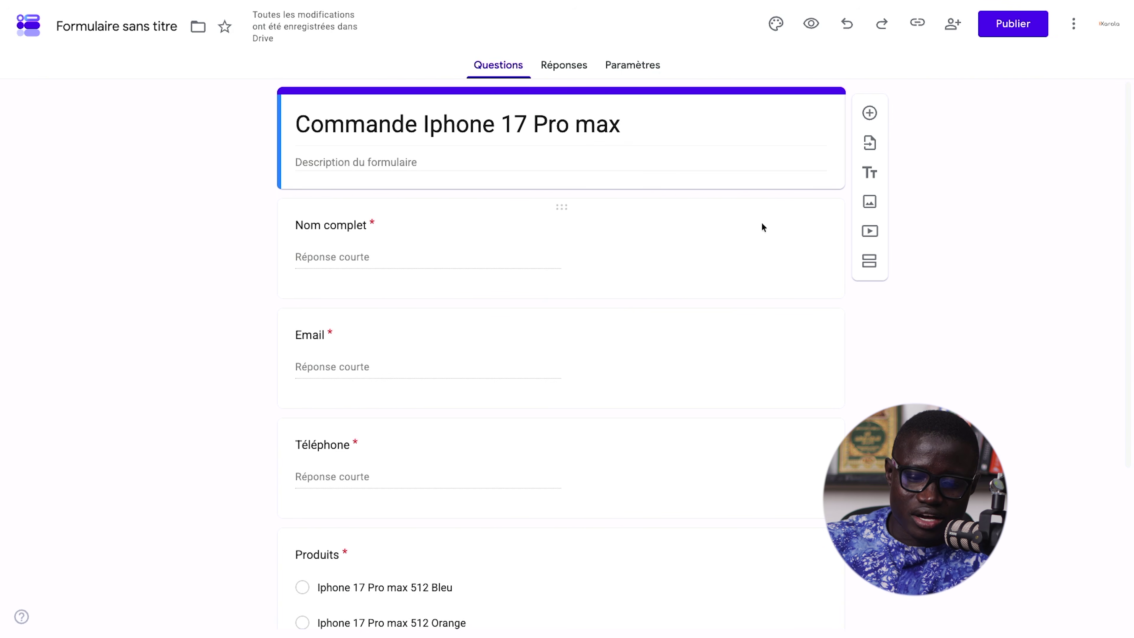
- Name the file Commande Iphone 17 Pro max, publish it for anyone with the link, and copy the respondent link
click(137, 28)
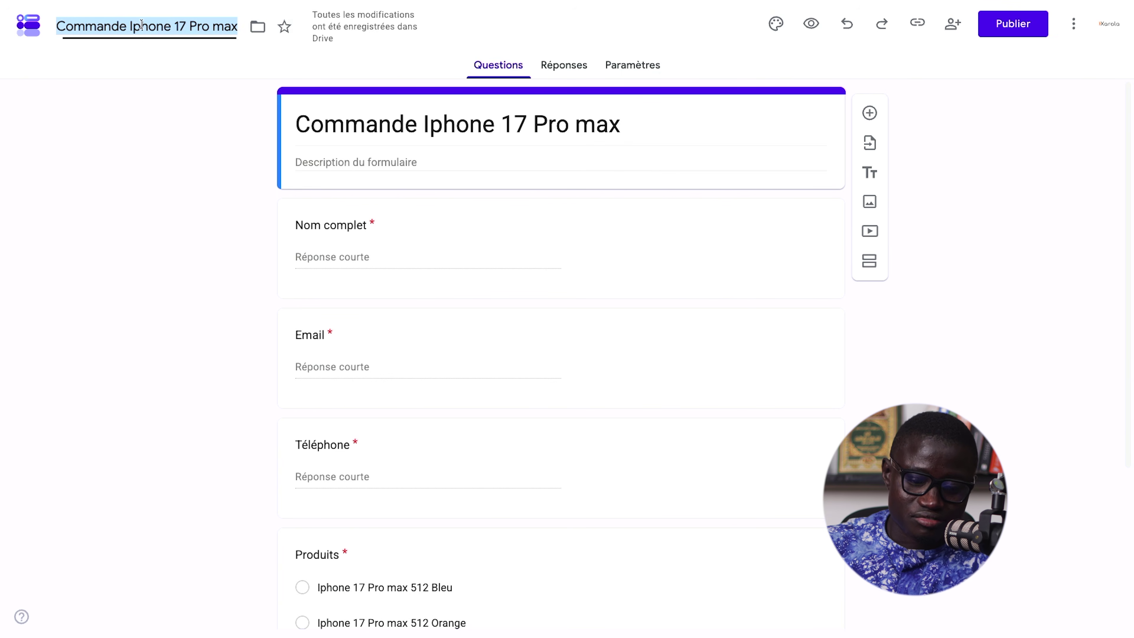
click(164, 85)
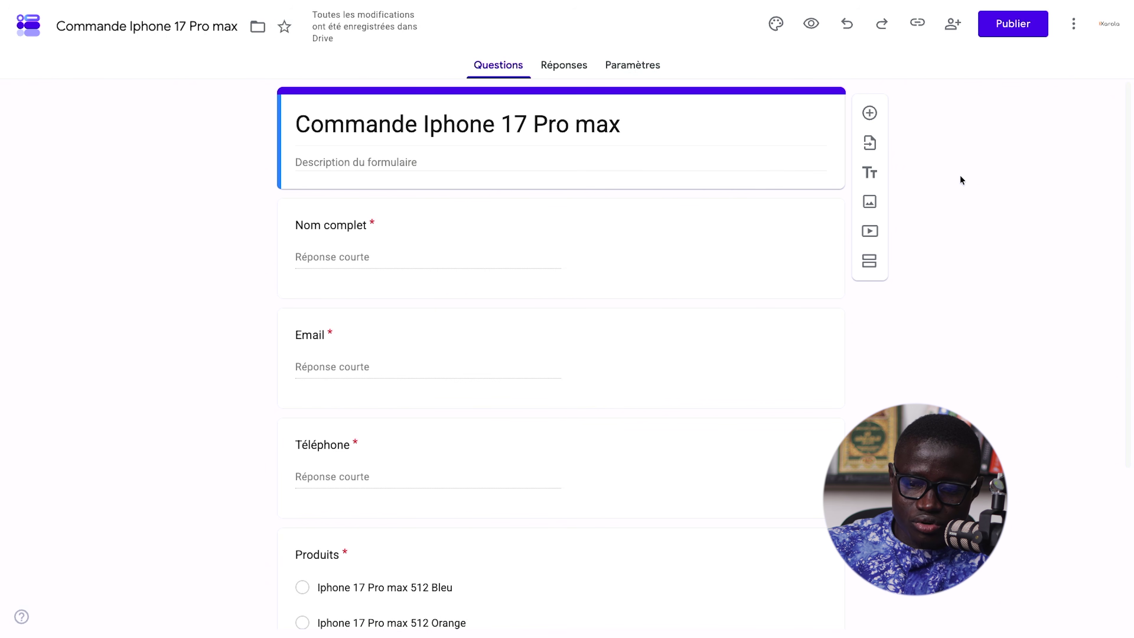
click(1013, 25)
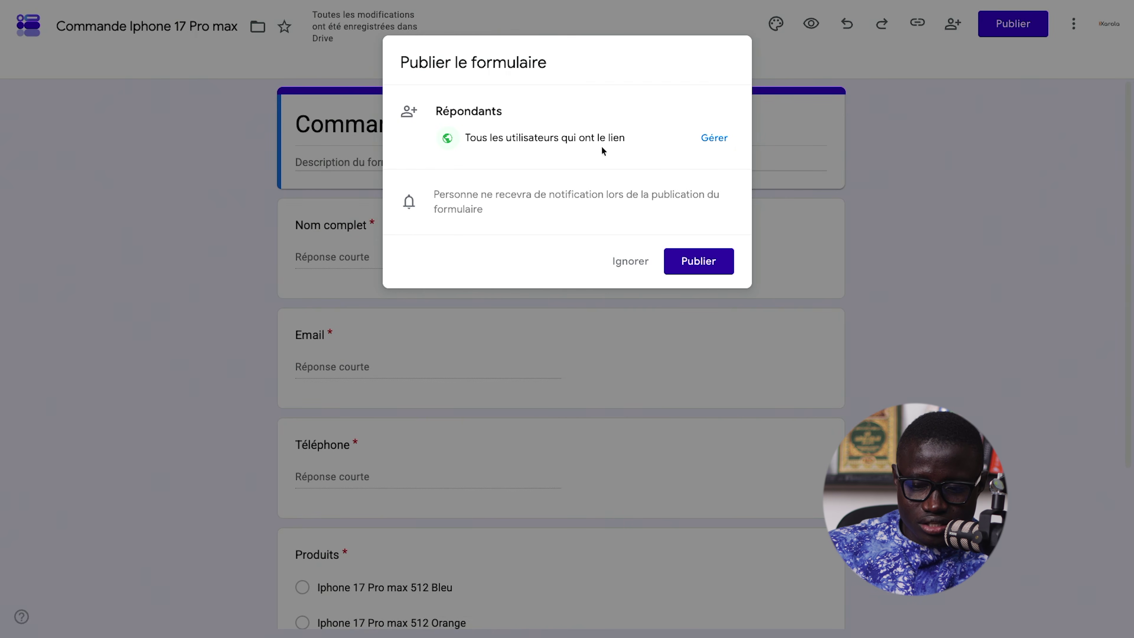
click(715, 264)
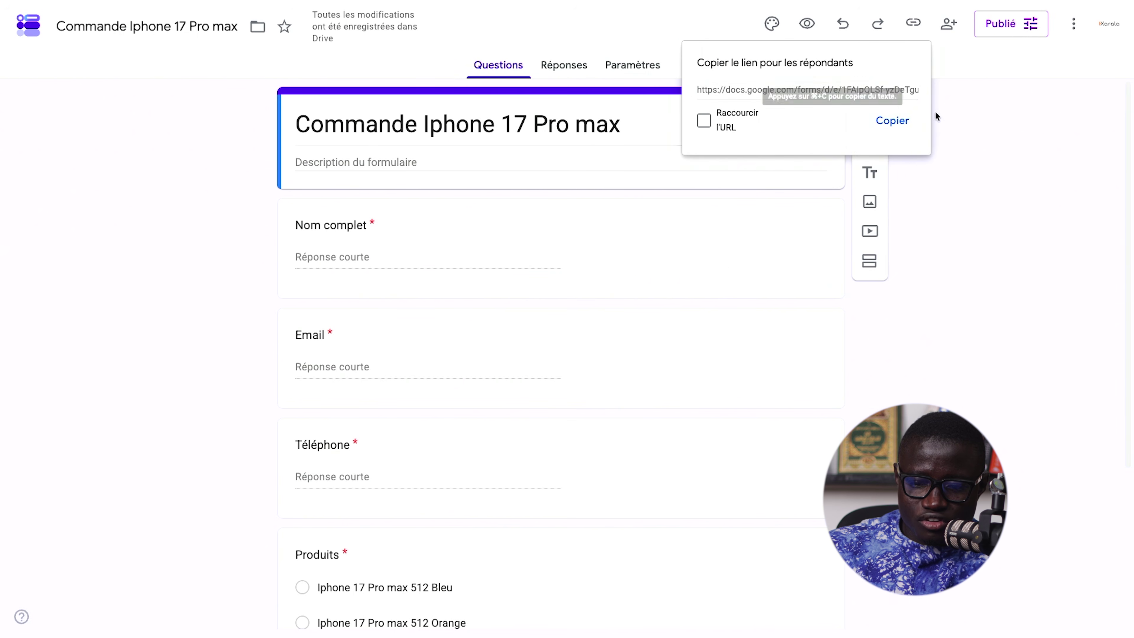
click(870, 84)
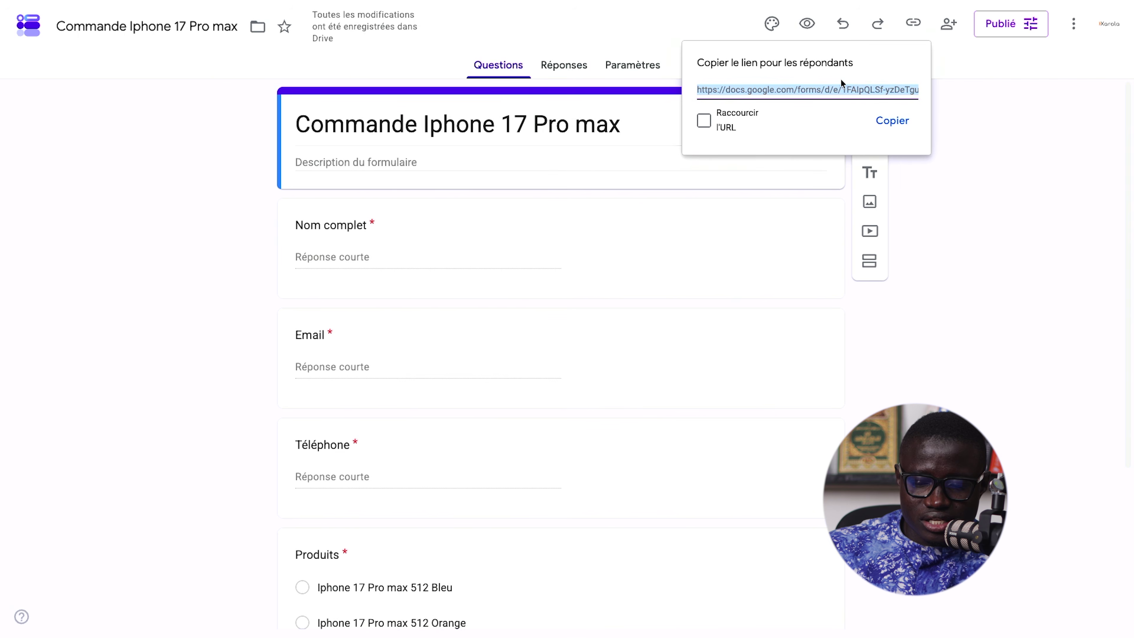
click(898, 125)
- Open the respondent link in the browser to check the live form, then view the form's responses
key(super+Tab)
text(https://docs.google.com/forms/d/e/1FAIpQLSf-yzDeTgumvgp_EN0yns5INsD9rOIT0yXR-Fun85SAlX8f1w/viewform?usp=publish-editor)
key(Return)
scroll(602, 271, down, 3)
scroll(452, 365, up, 3)
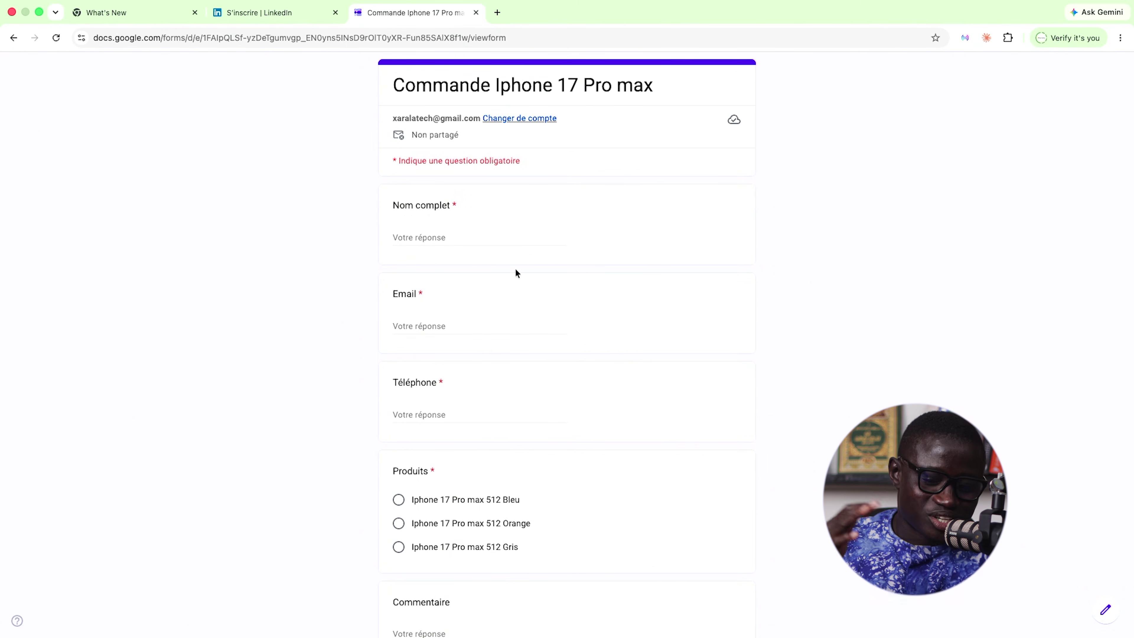
key(super+Tab)
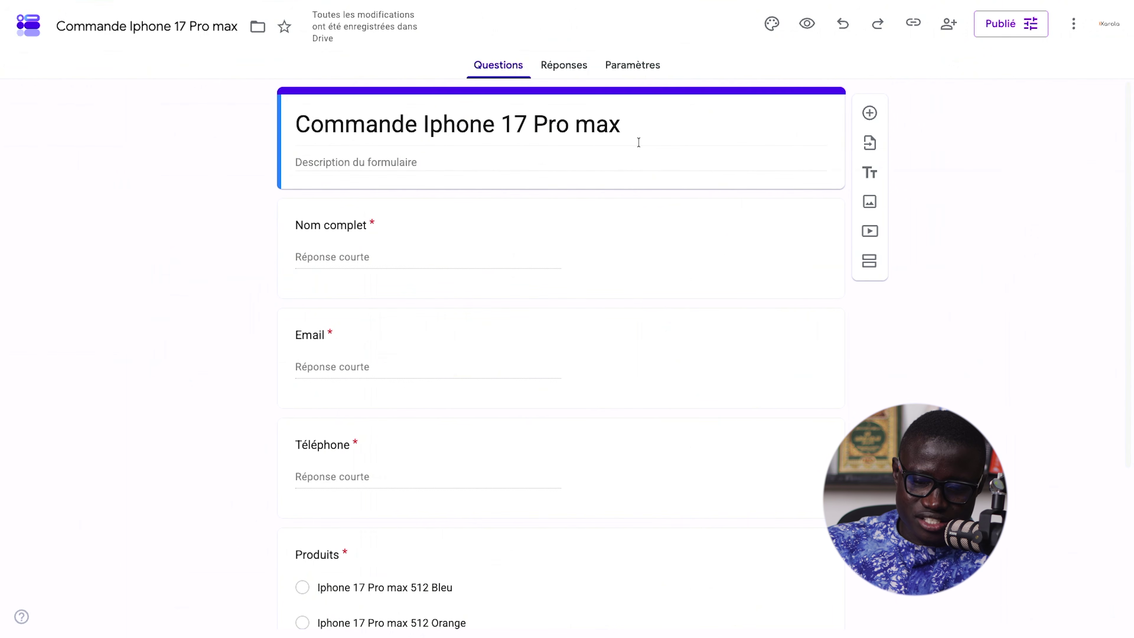
click(562, 76)
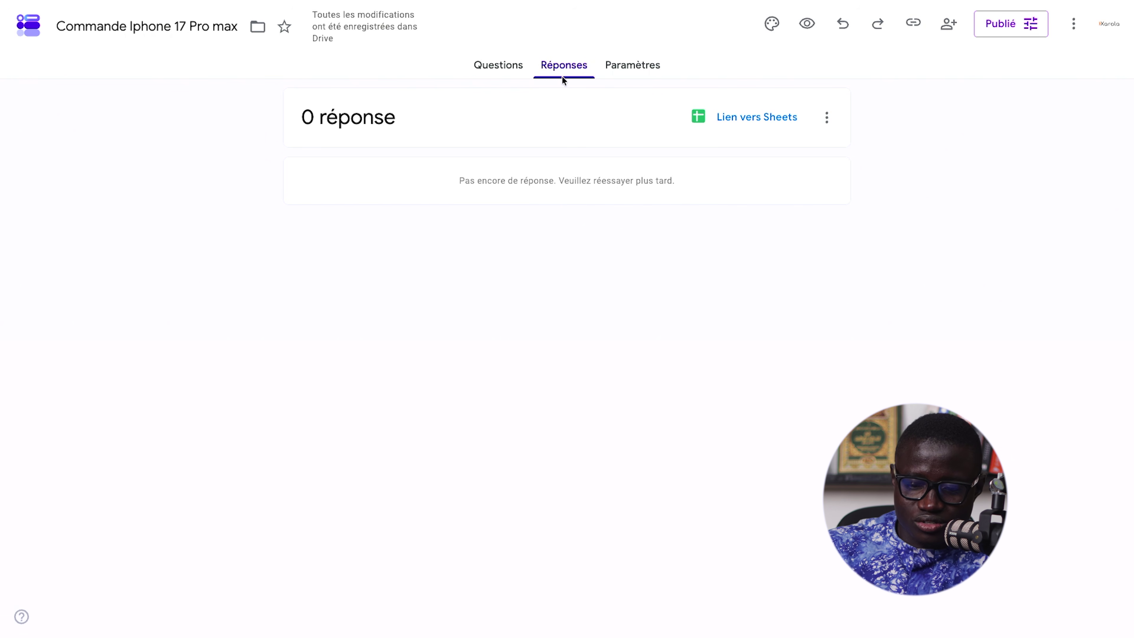
- Link responses to a new spreadsheet 'Commande Iphone 17 Pro max (réponses)' and return to the live form
click(761, 119)
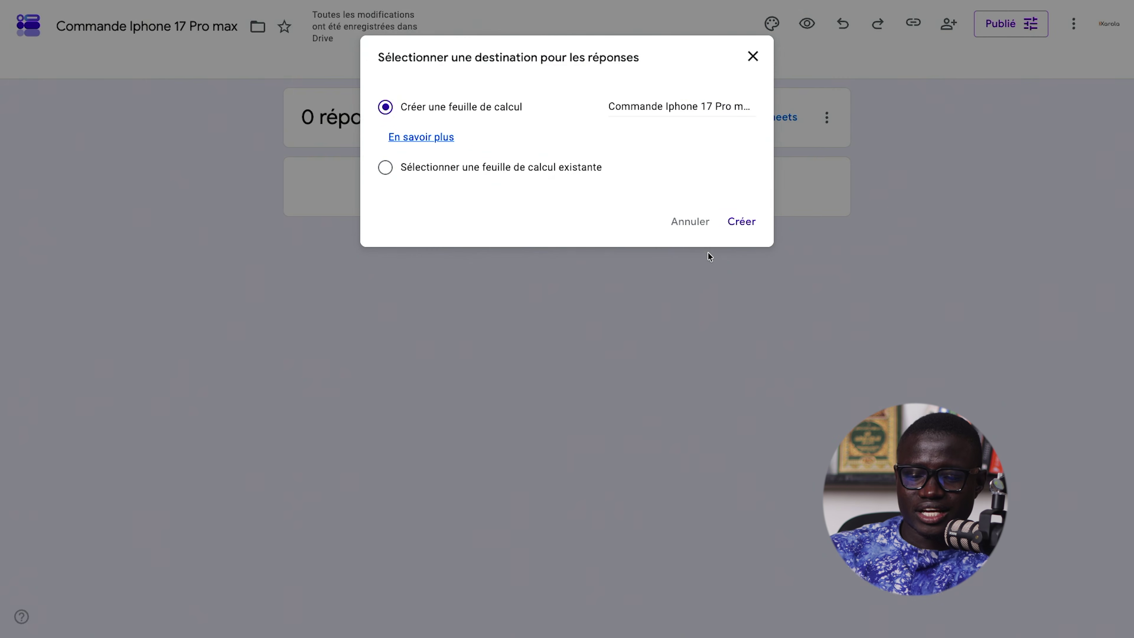
click(749, 225)
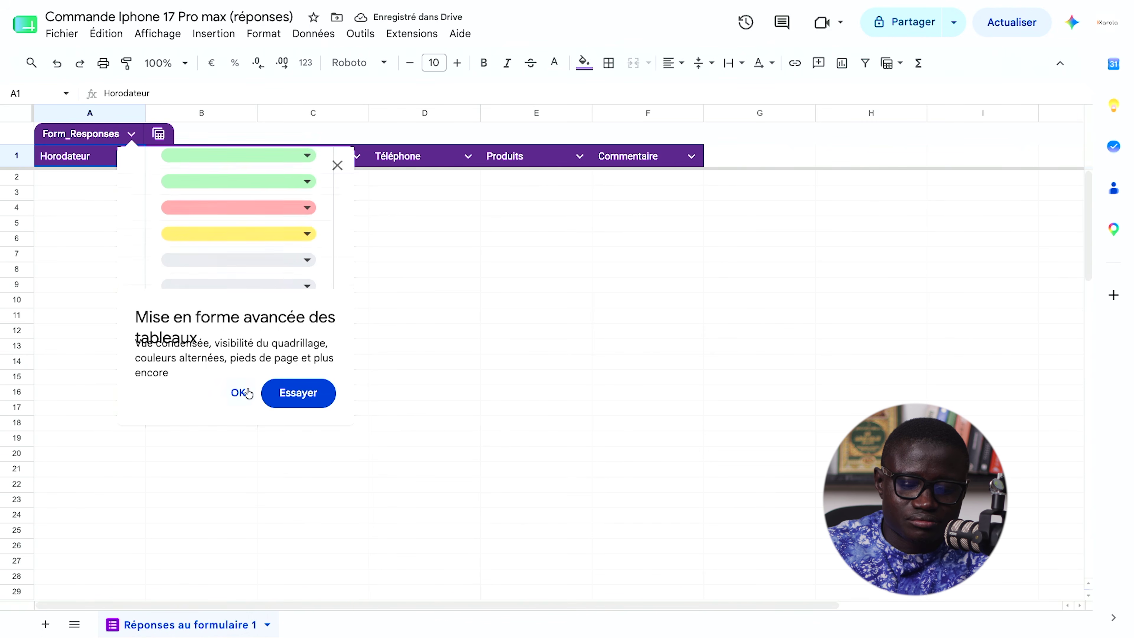
click(239, 392)
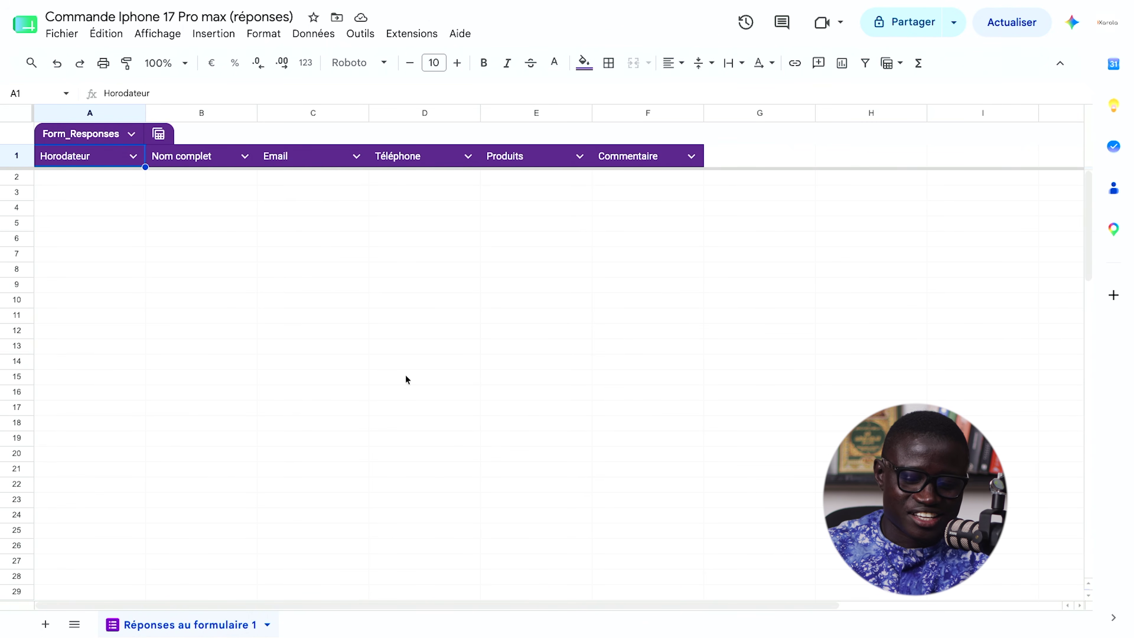
key(super+Tab)
- Submit a test order with full name, e-mail, phone, iPhone 17 Pro max 512 Orange and comment 'Rien'
click(469, 236)
text(ou)
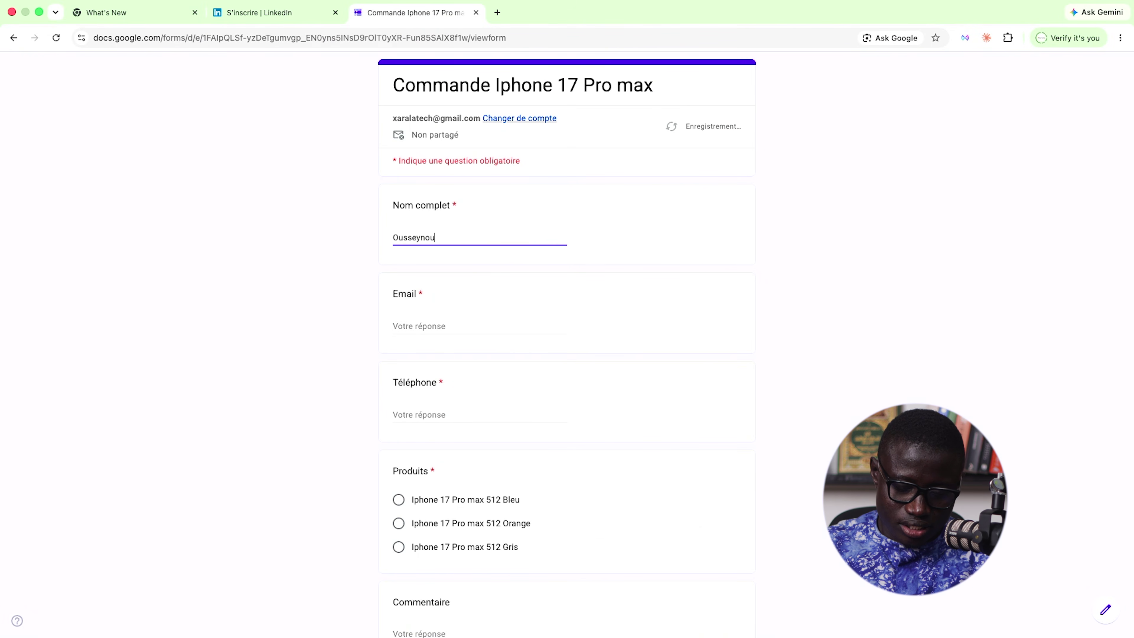
click(418, 326)
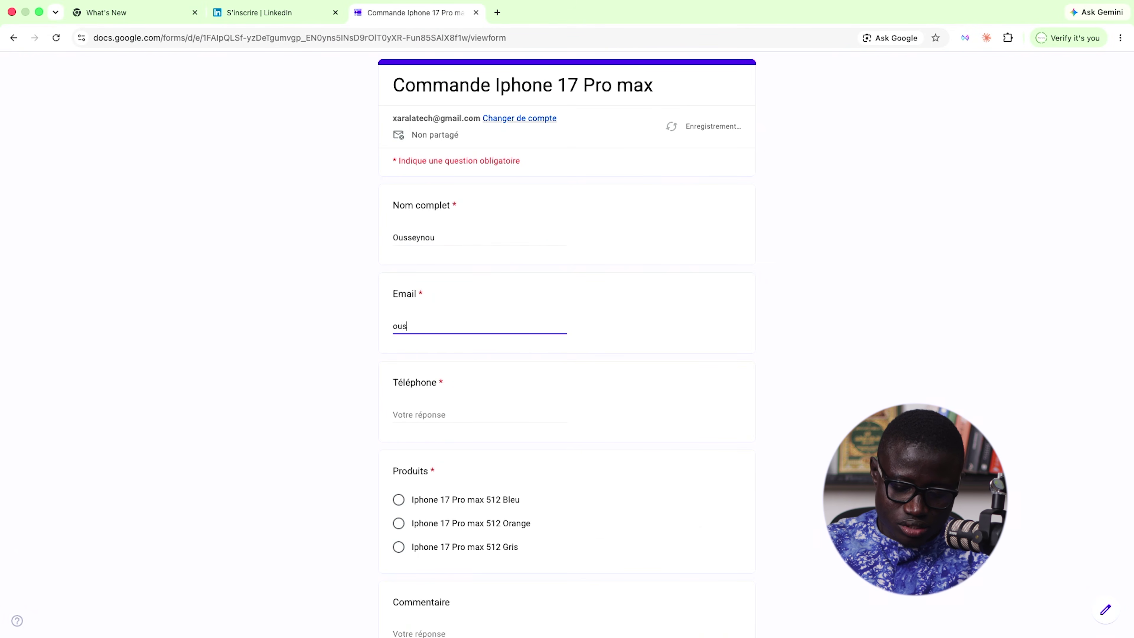
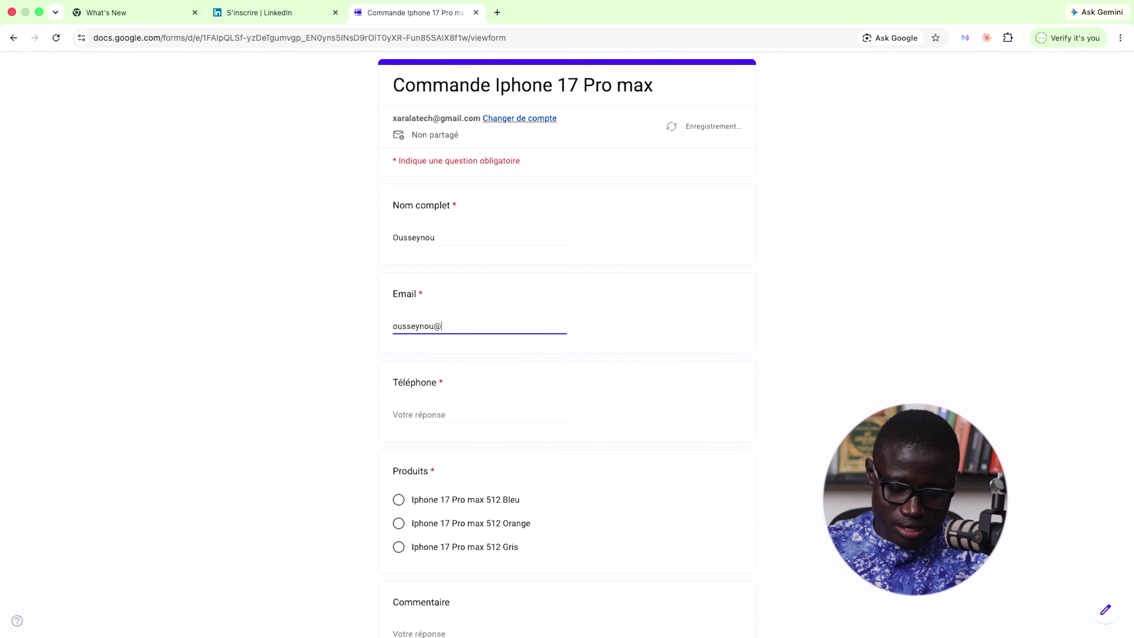
key(Tab)
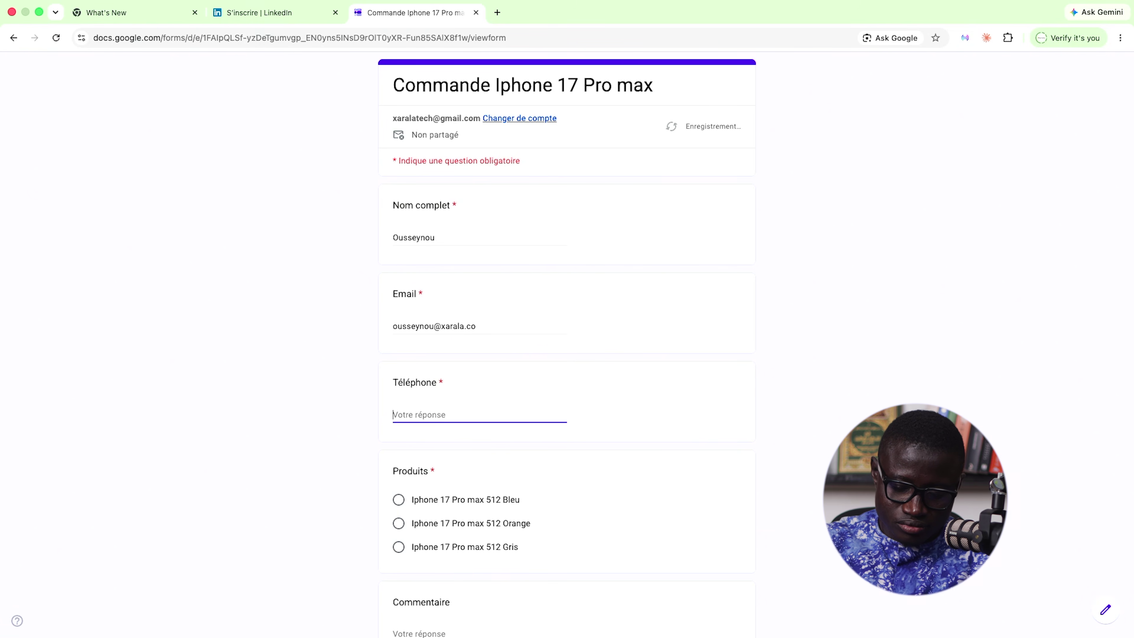
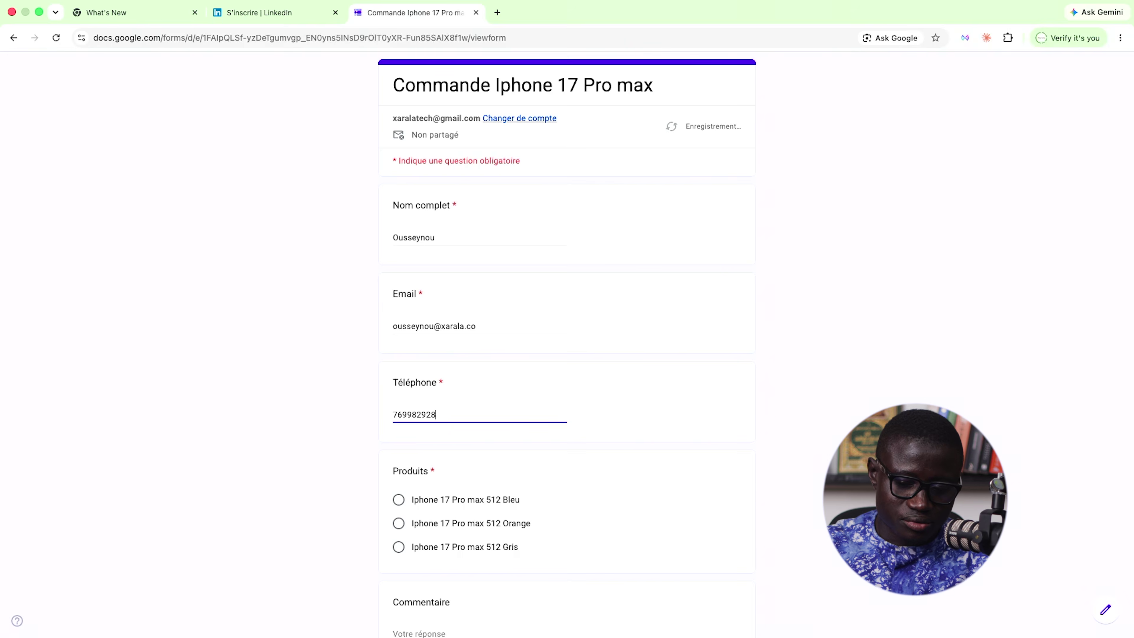
scroll(535, 252, down, 3)
click(399, 372)
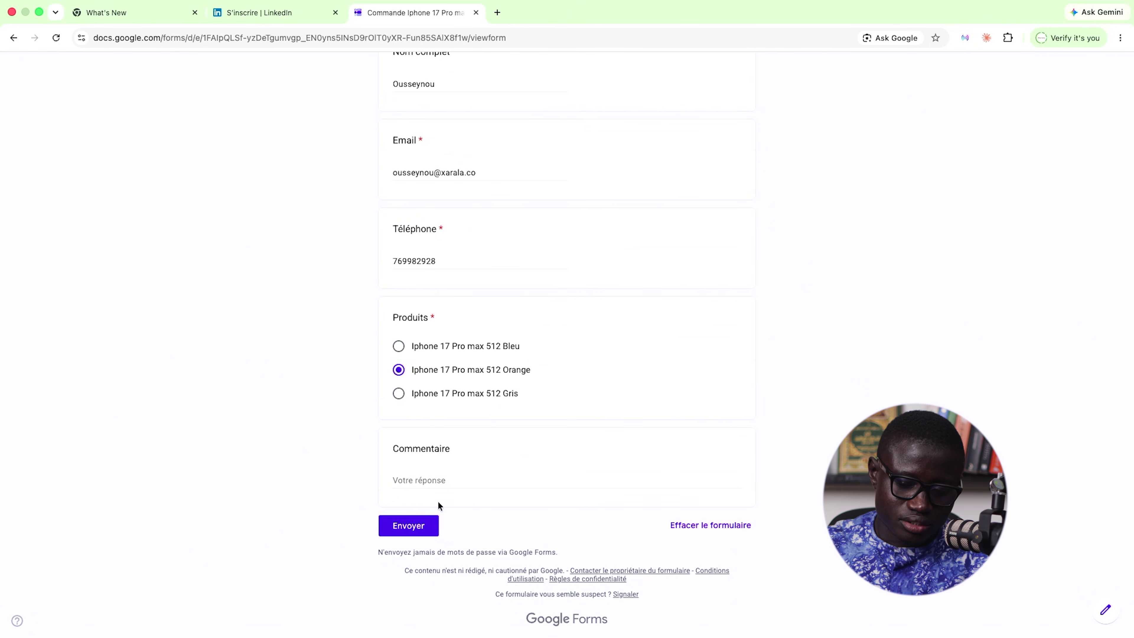
click(441, 482)
text(Rien)
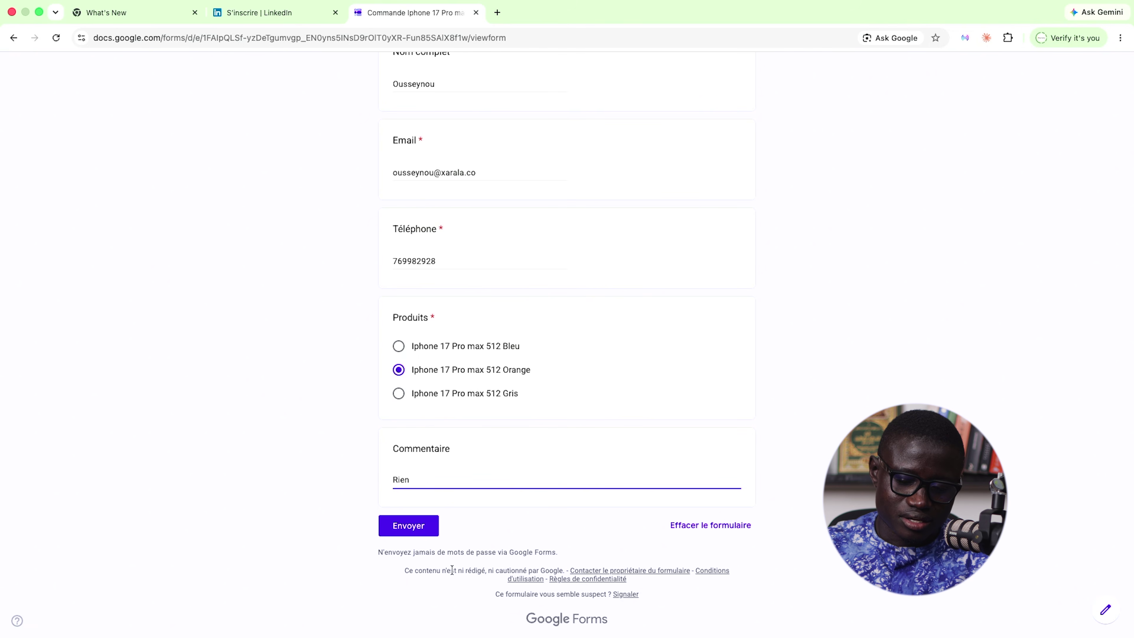
click(415, 526)
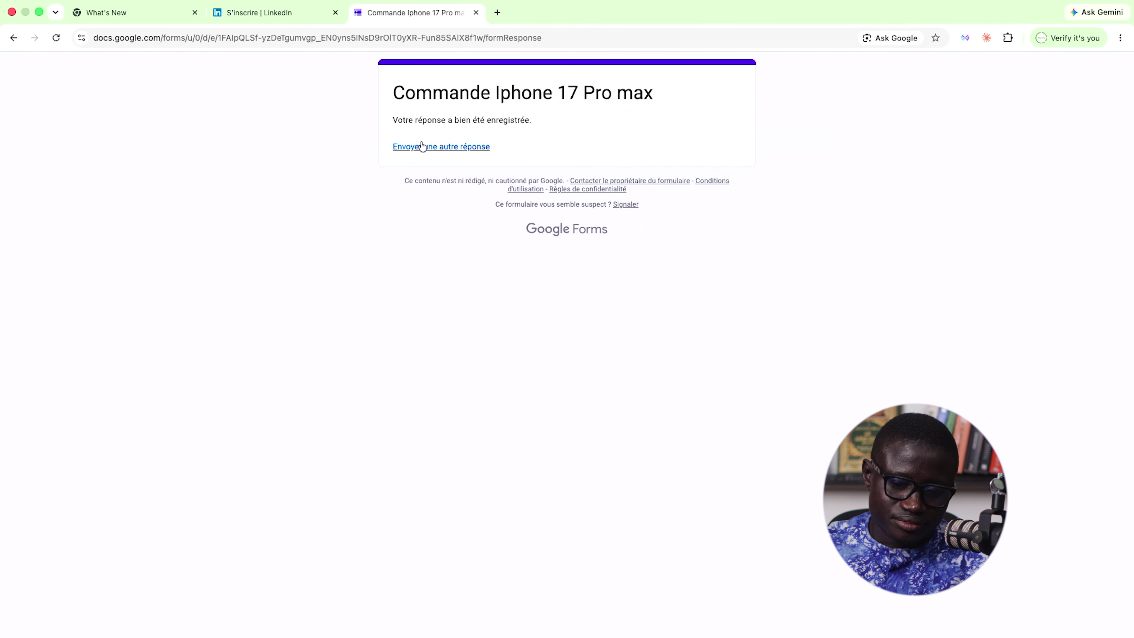
- Highlight the form title, then switch to the browser showing the responses sheet
drag(392, 102, 636, 113)
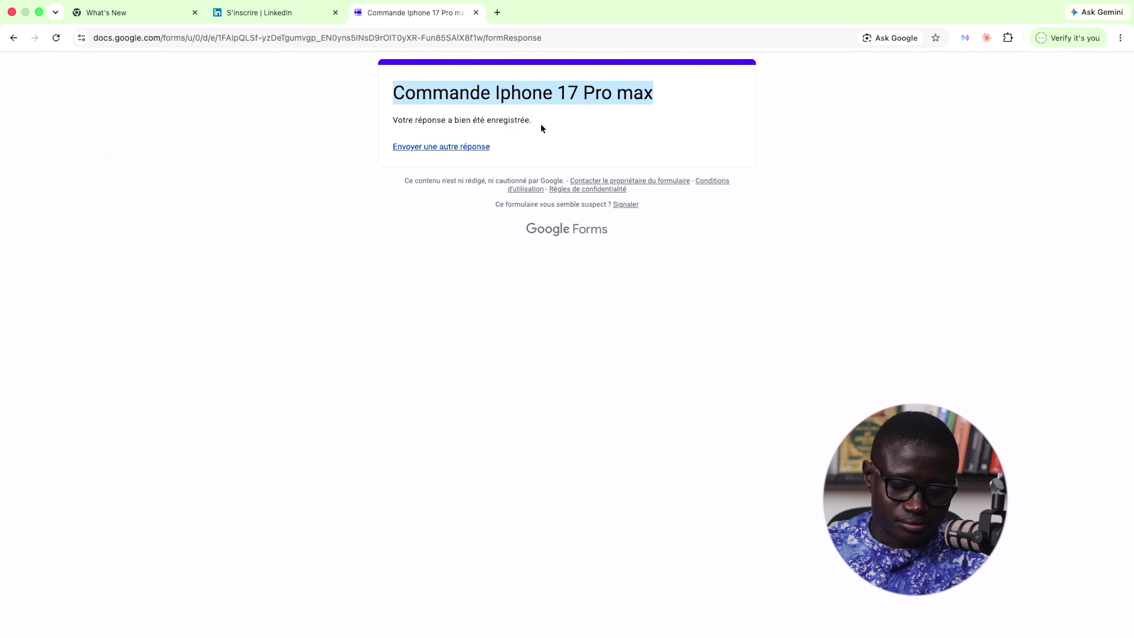
key(super+Tab)
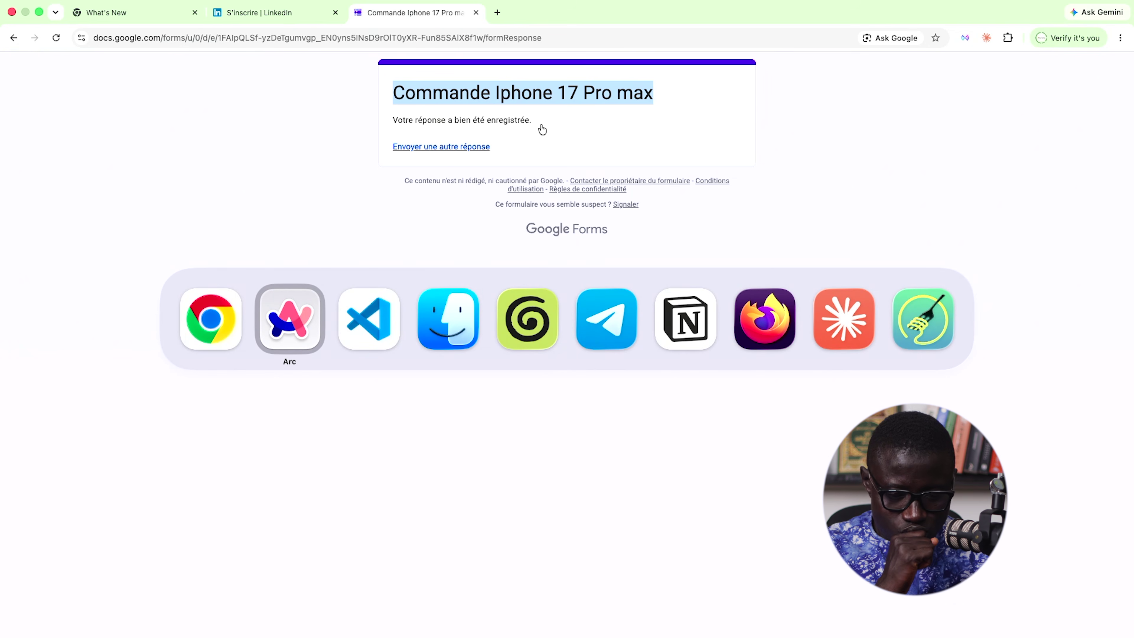
key(Tab)
key(super+Tab)
key(Tab)
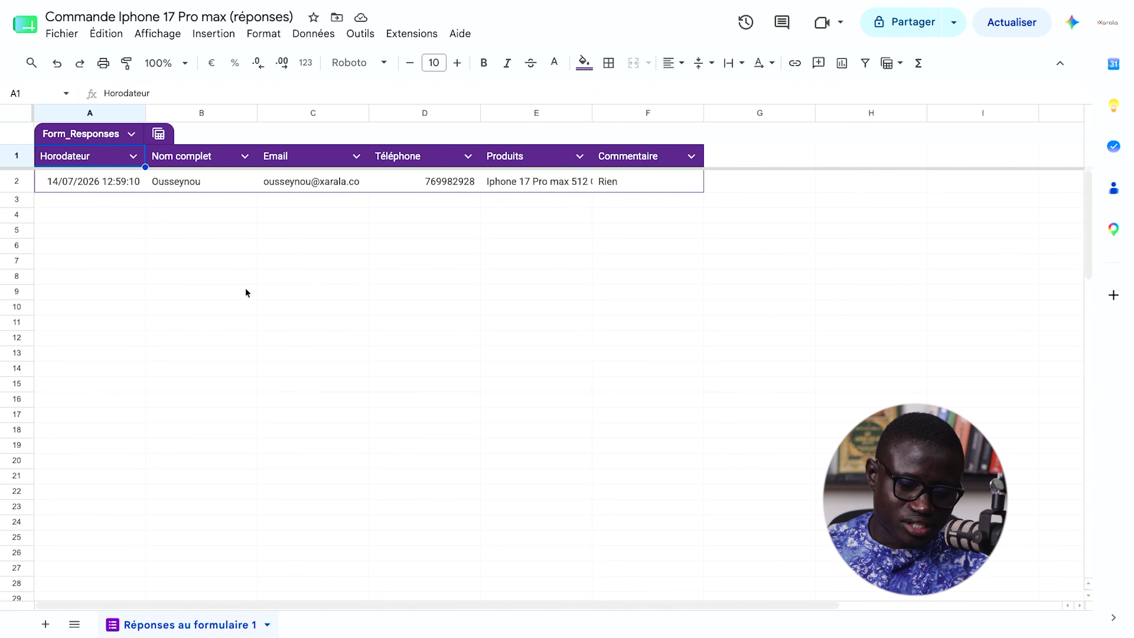
click(246, 292)
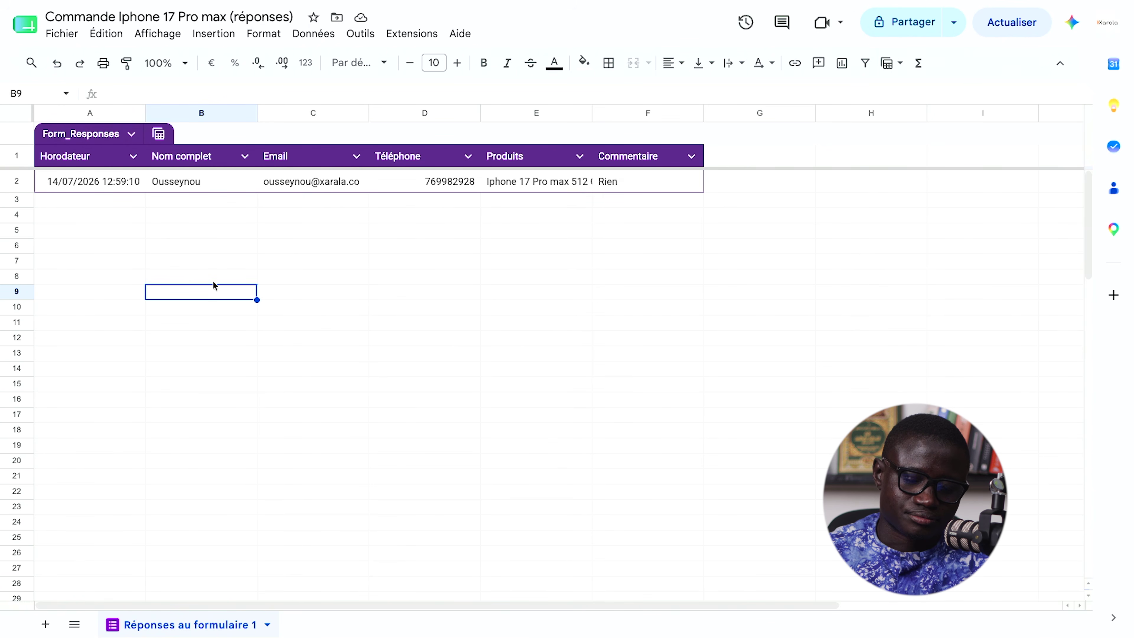
mouse_move(67, 404)
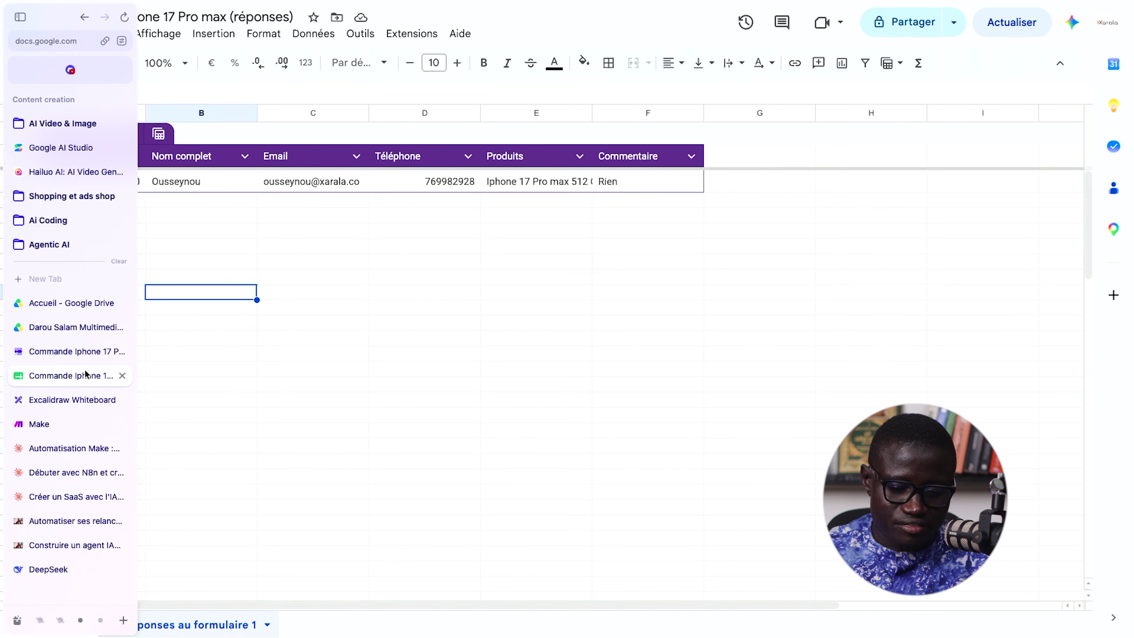
- Go from the Make organization dashboard to the All scenarios list
click(69, 422)
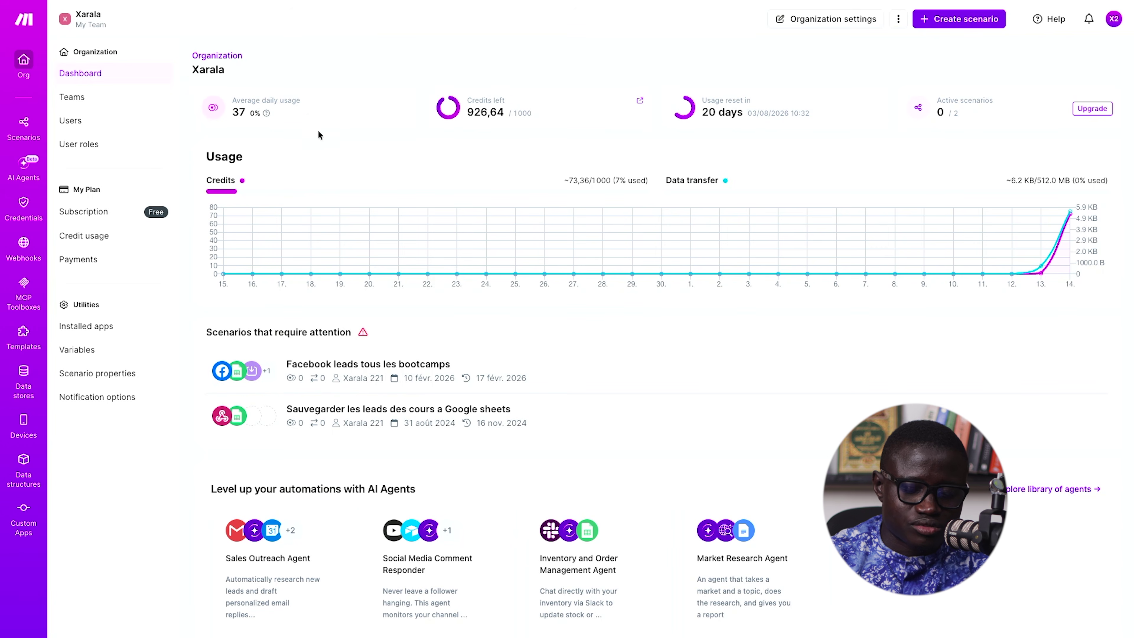
drag(320, 116, 215, 104)
click(368, 70)
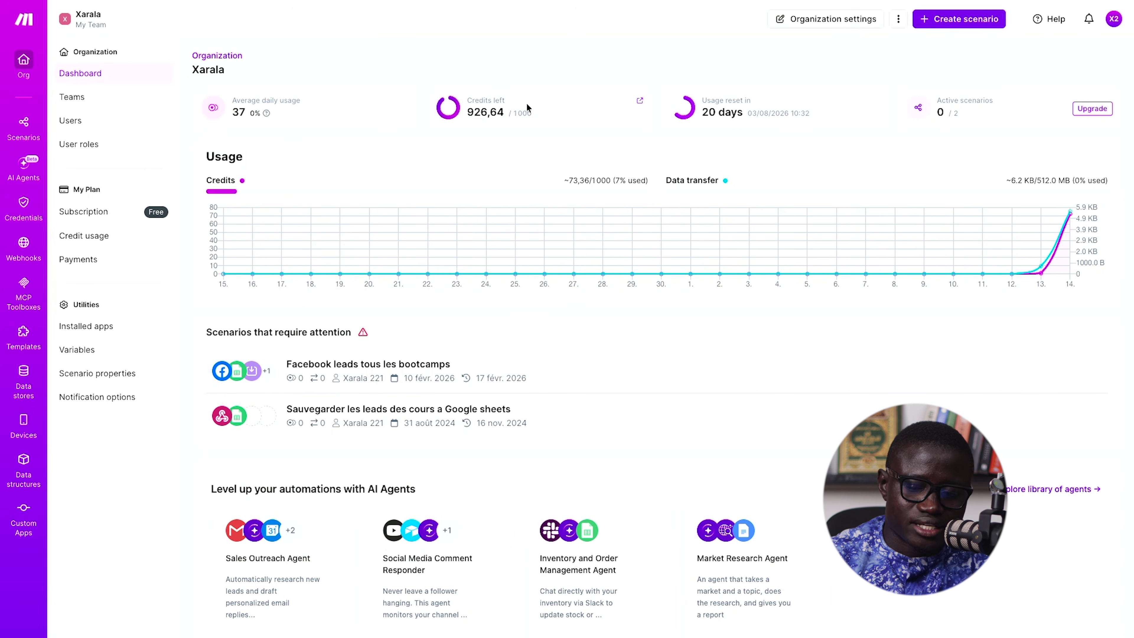
scroll(839, 158, down, 3)
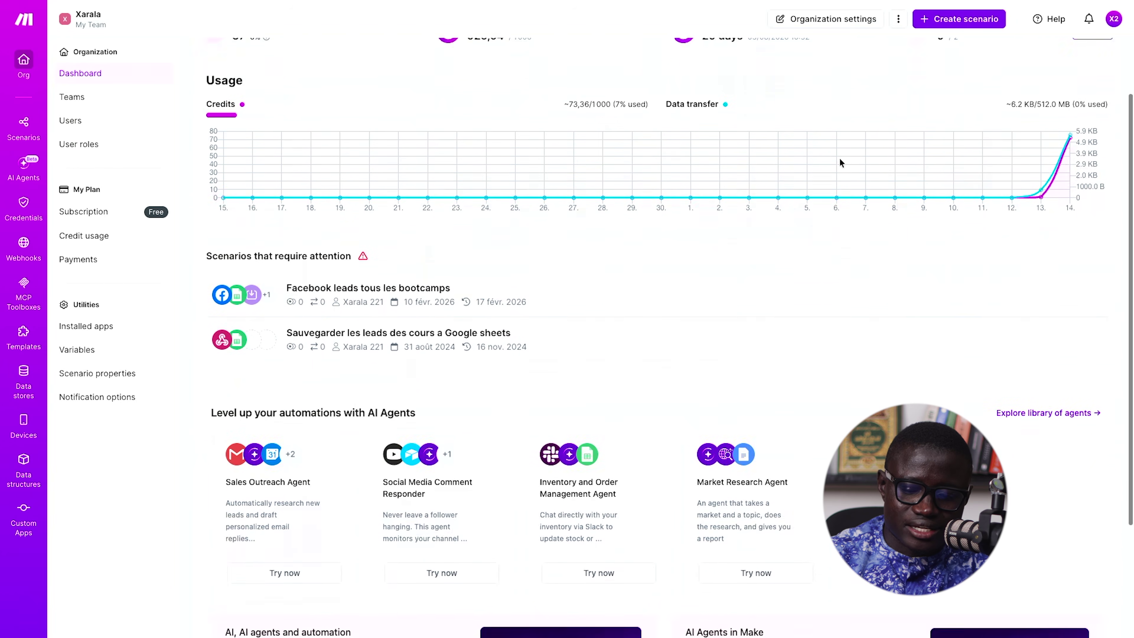
scroll(839, 246, down, 2)
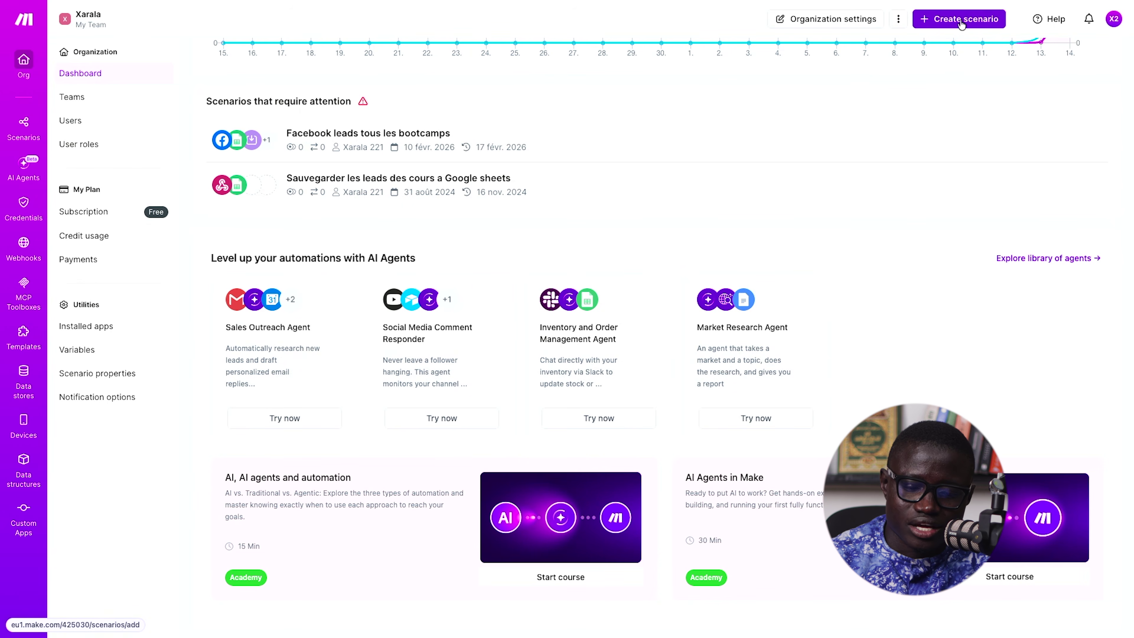
click(36, 138)
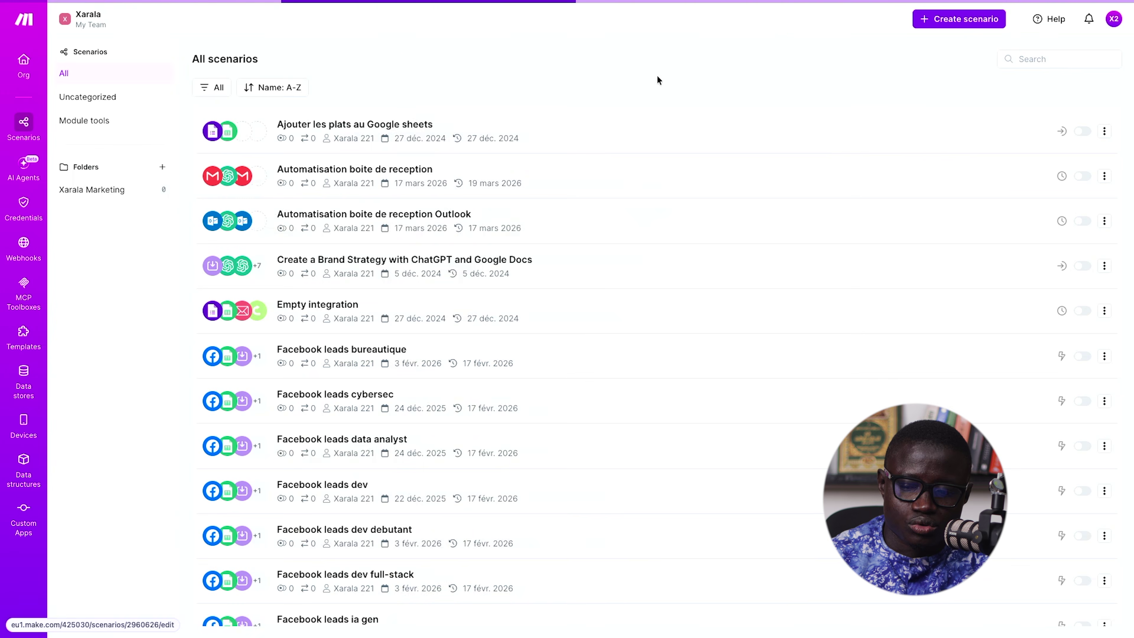
- Create a new scenario whose first module is the Google Forms Watch Responses trigger
click(918, 27)
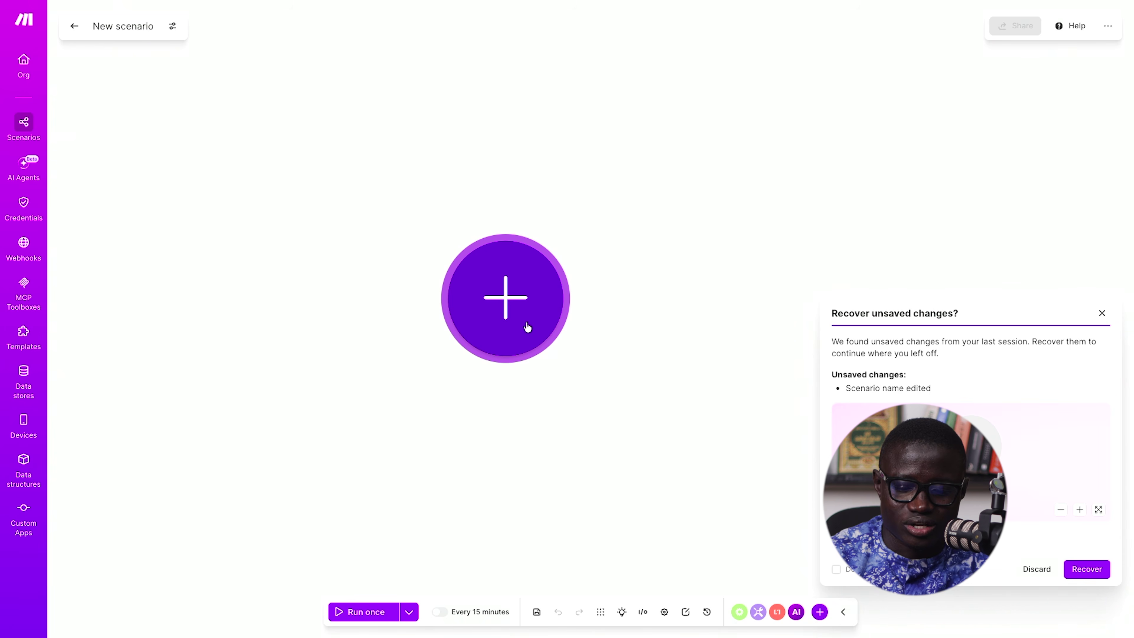
click(514, 315)
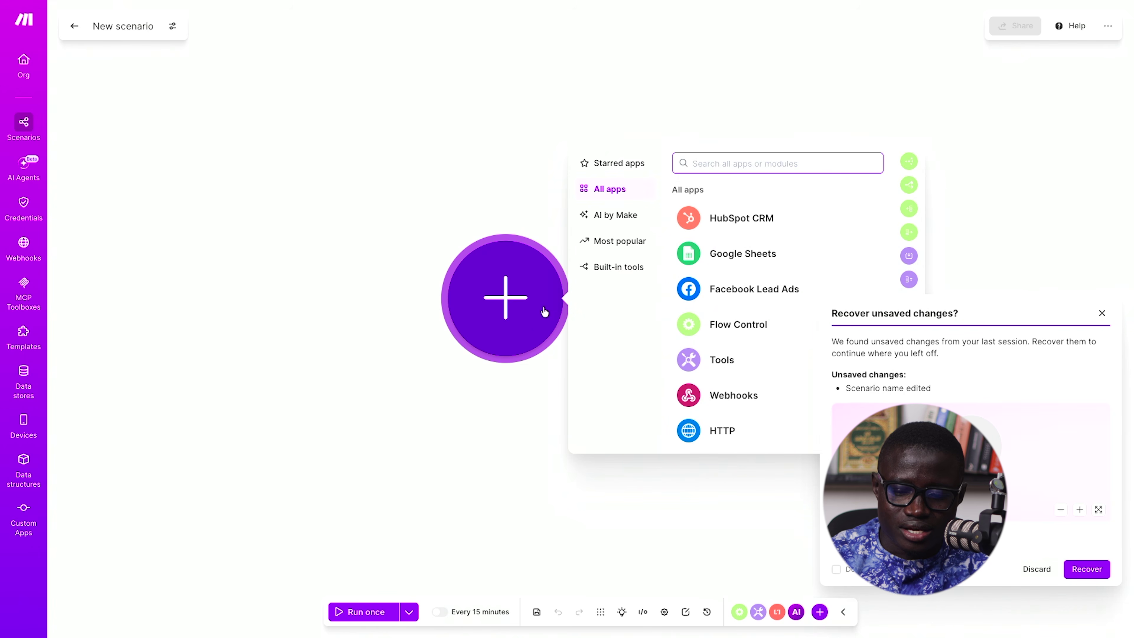
text(google form)
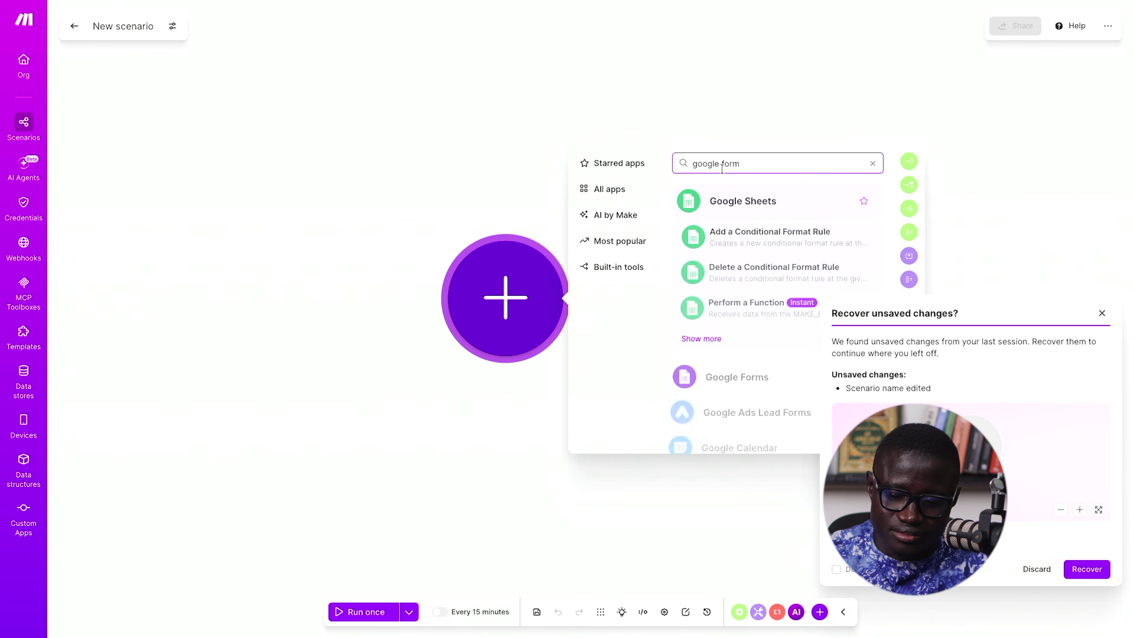
scroll(784, 290, down, 3)
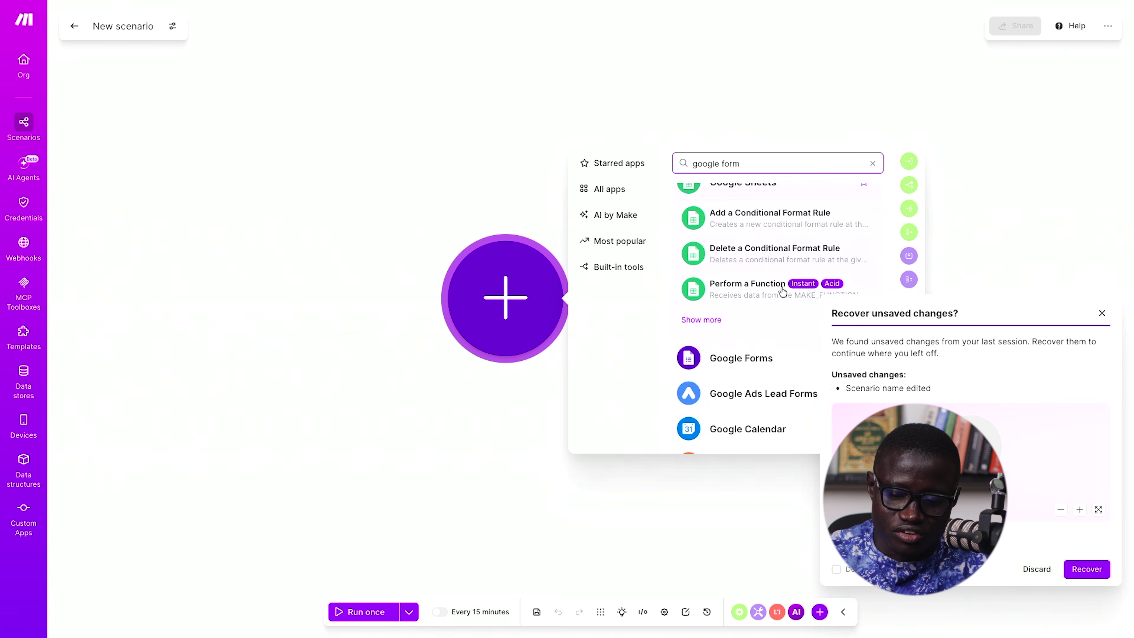
click(1102, 313)
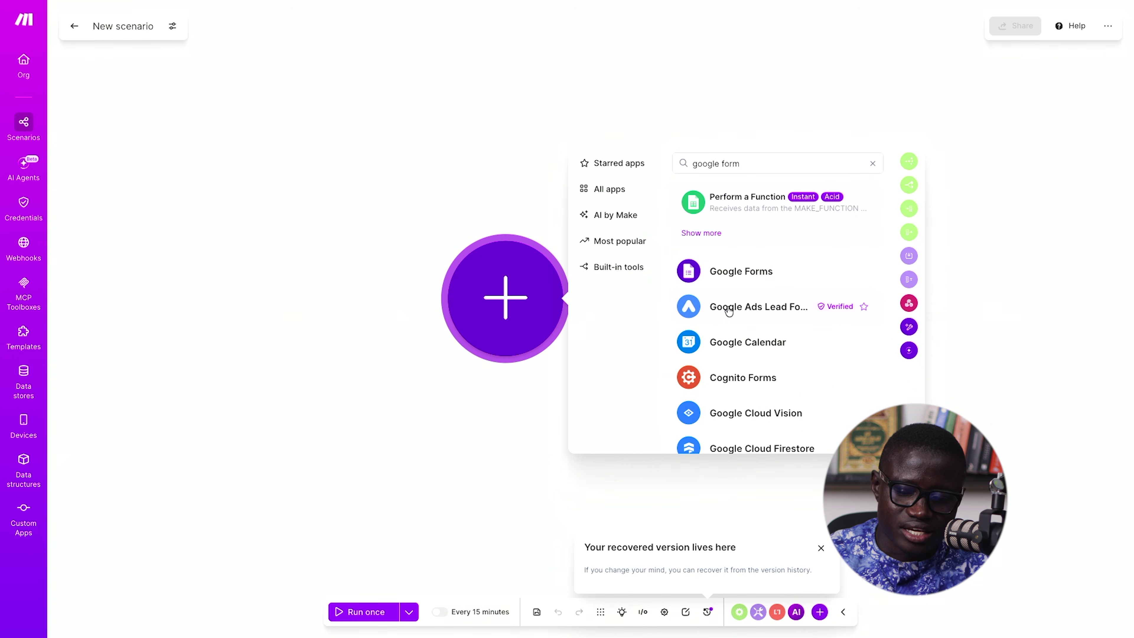
click(742, 275)
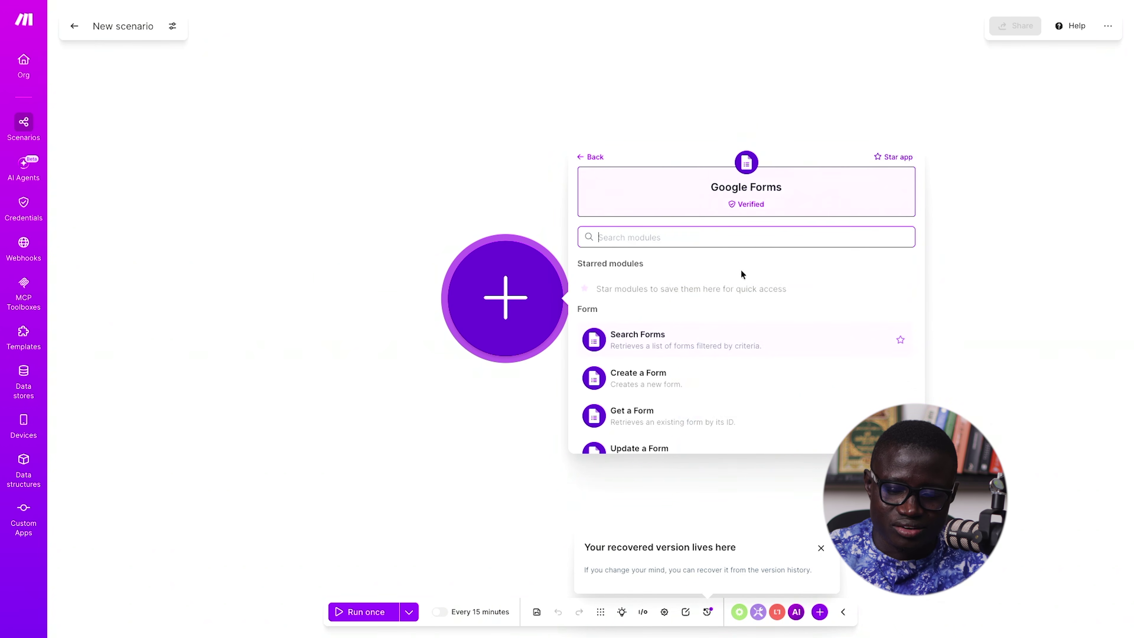
scroll(730, 319, down, 2)
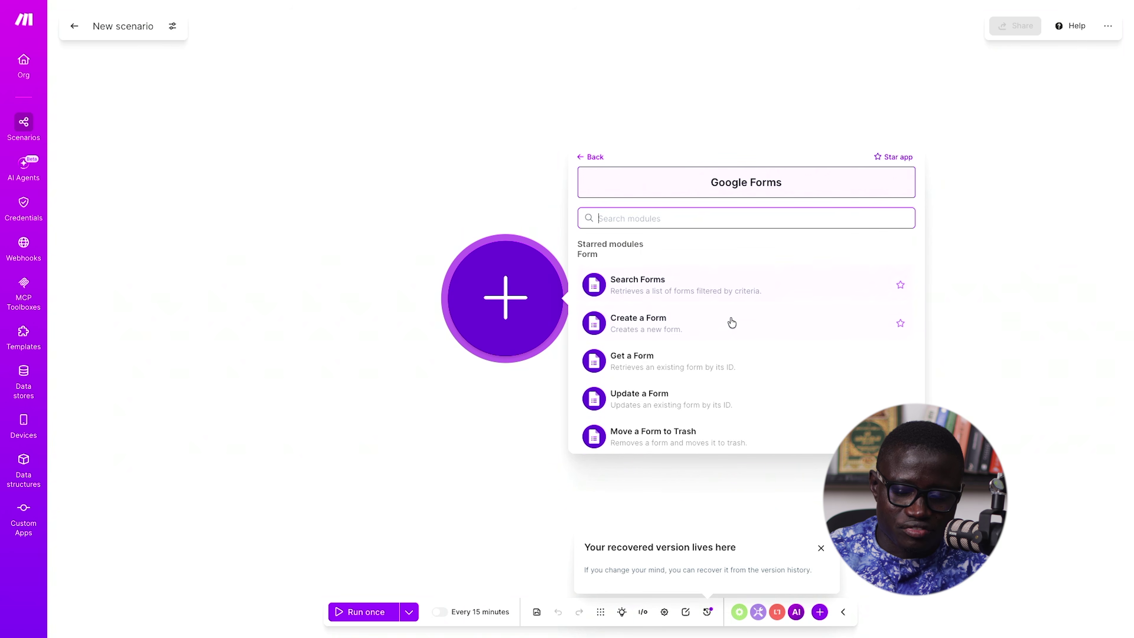
scroll(699, 307, down, 1)
scroll(681, 340, down, 1)
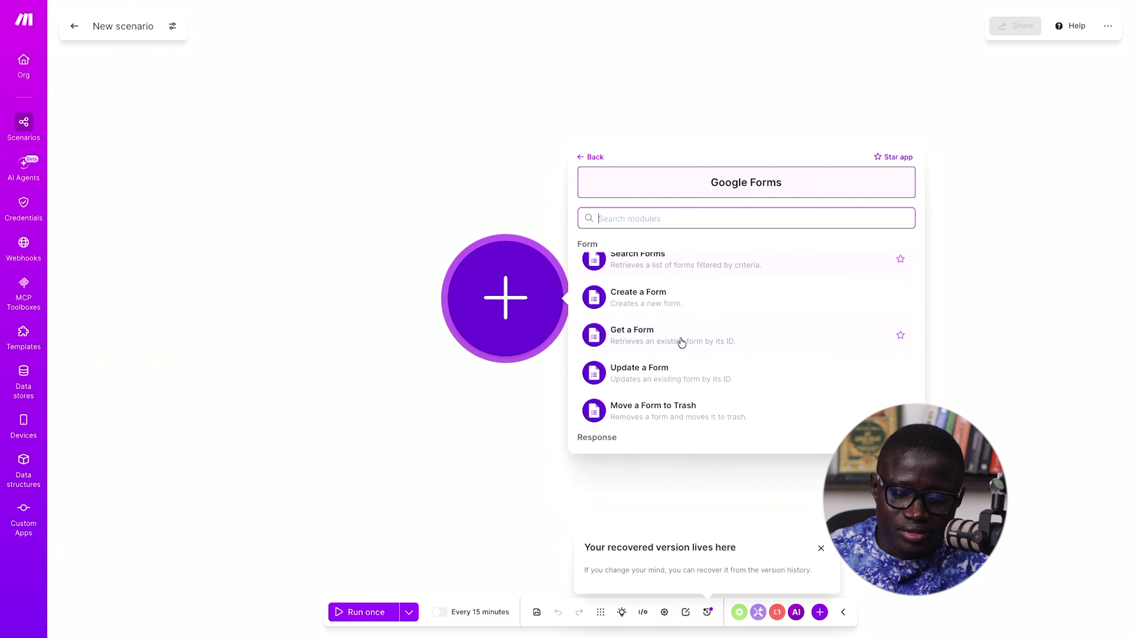
scroll(667, 360, down, 2)
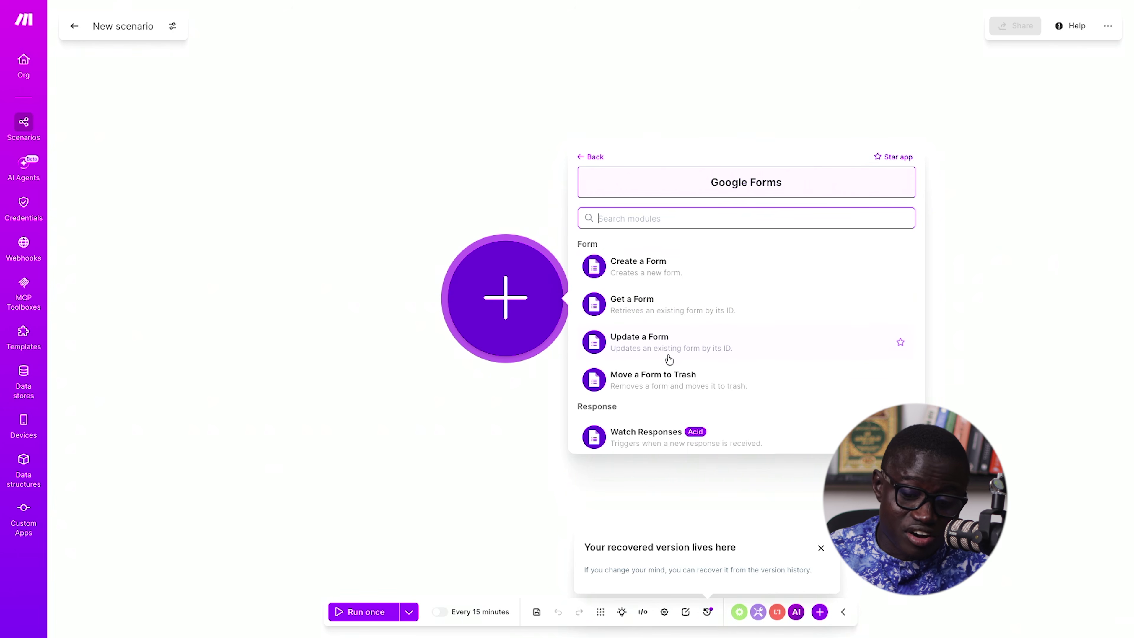
scroll(668, 359, down, 3)
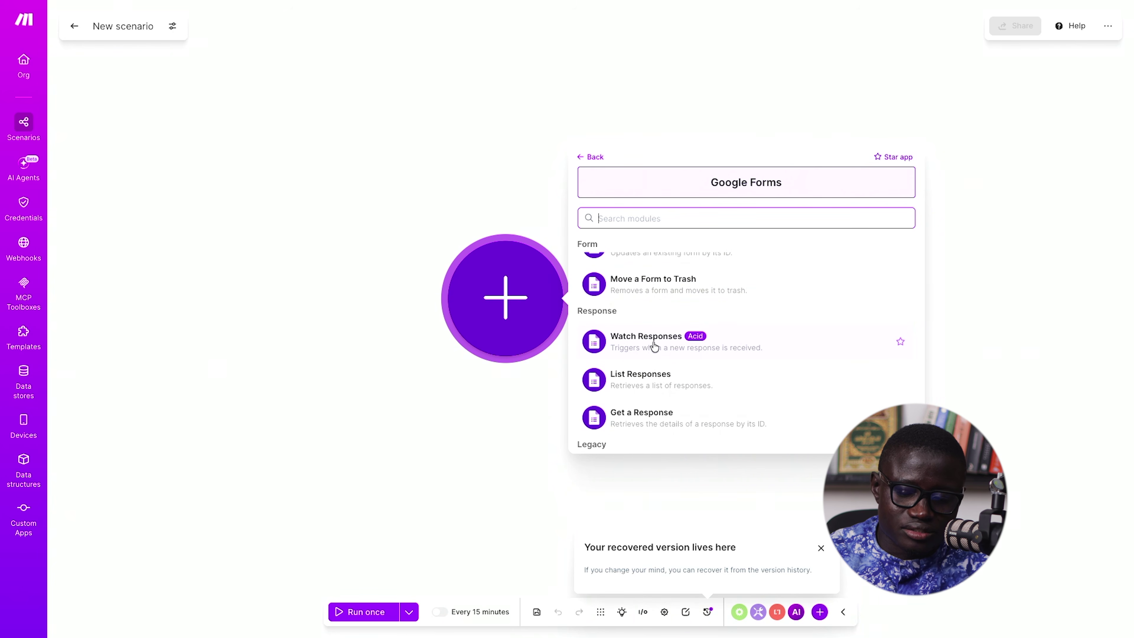
click(645, 341)
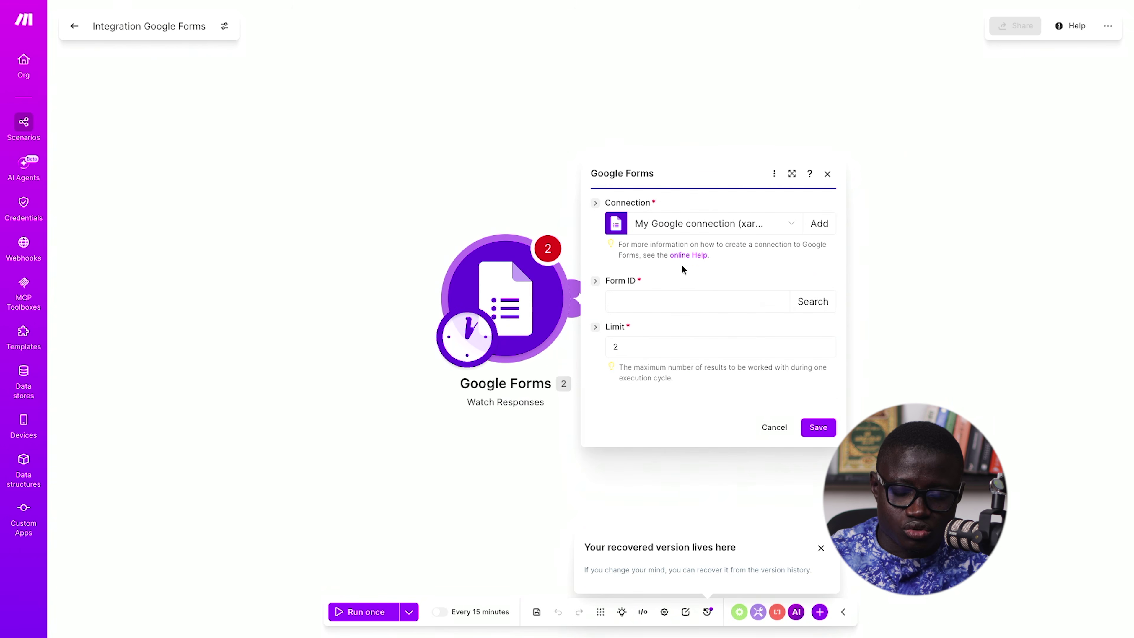
- Use the existing My Google connection for the trigger
click(724, 228)
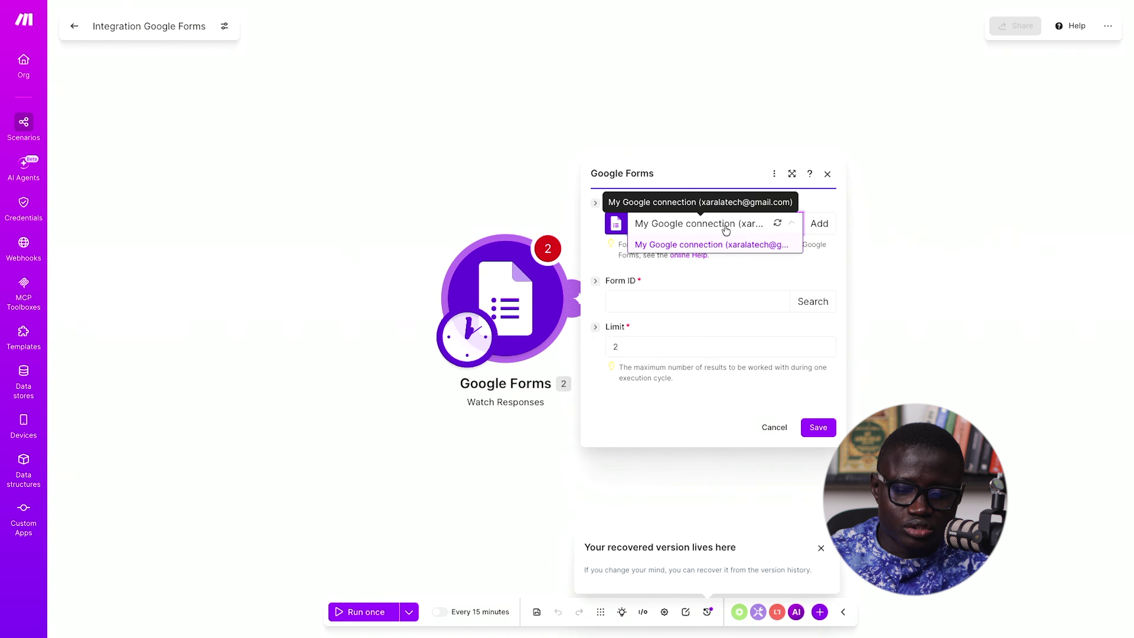
click(729, 249)
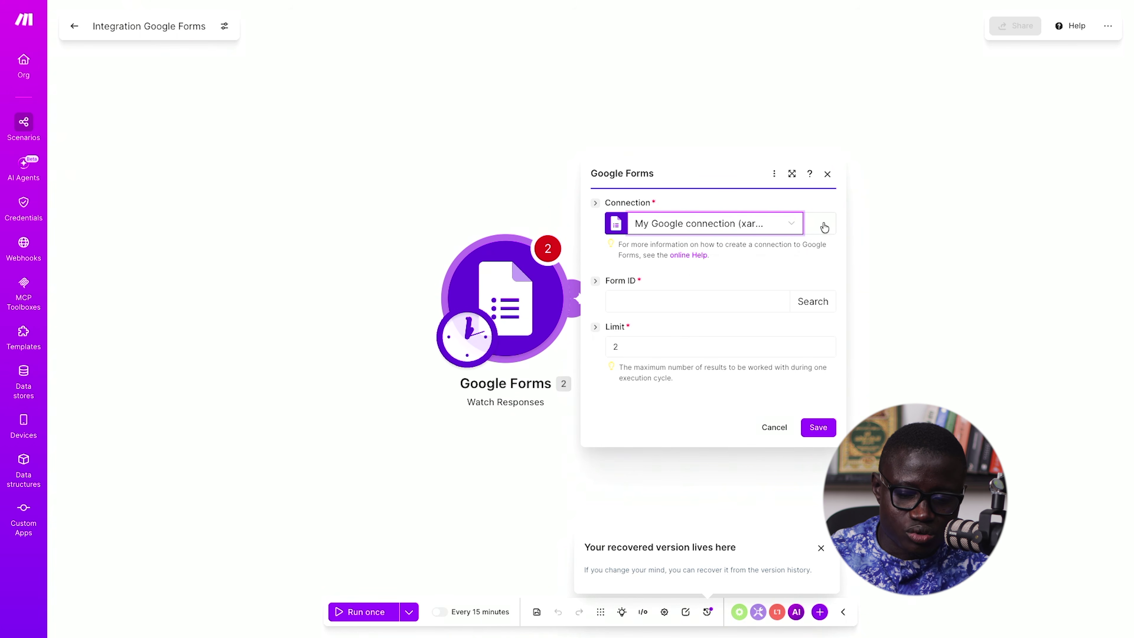
click(822, 224)
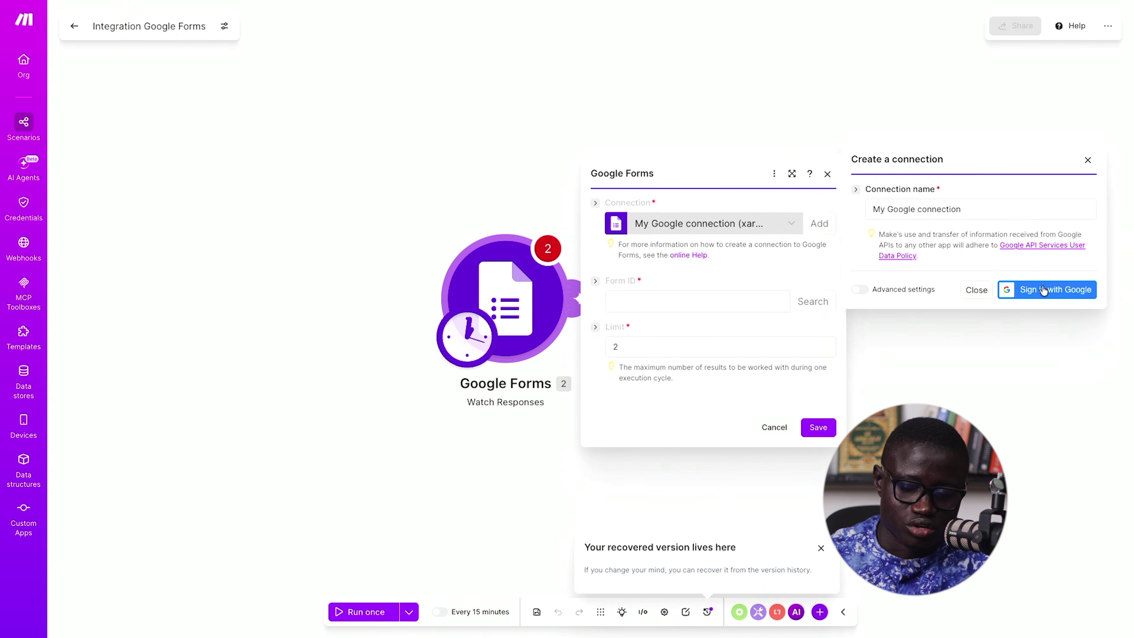
click(983, 294)
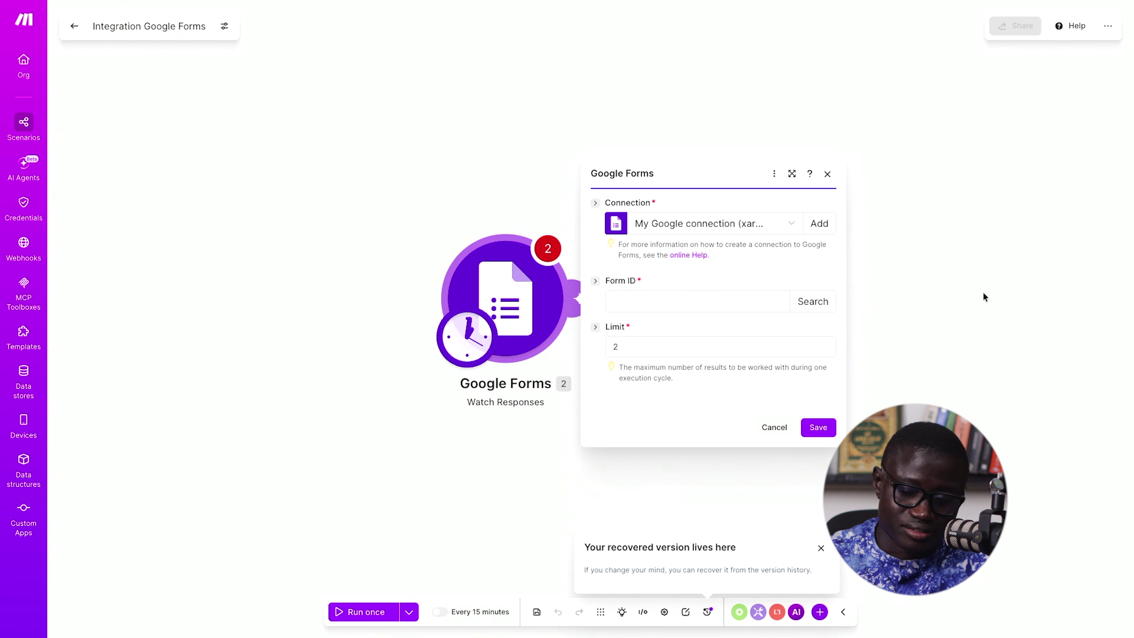
- Start a Form ID search, then switch to the Google Forms browser tab
click(698, 301)
click(594, 286)
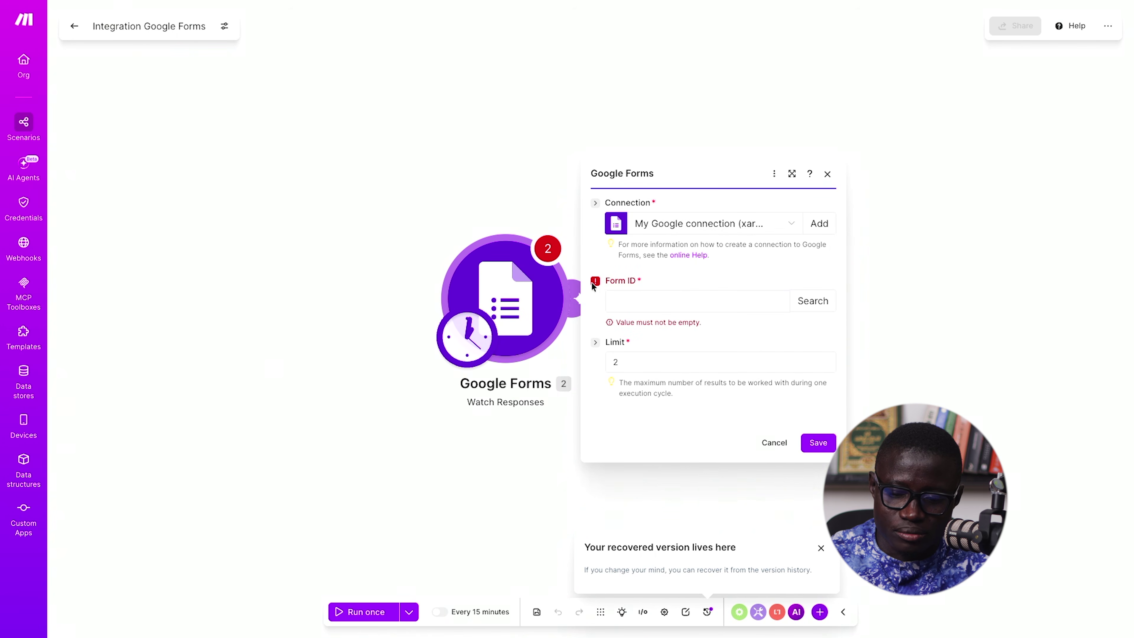
click(817, 300)
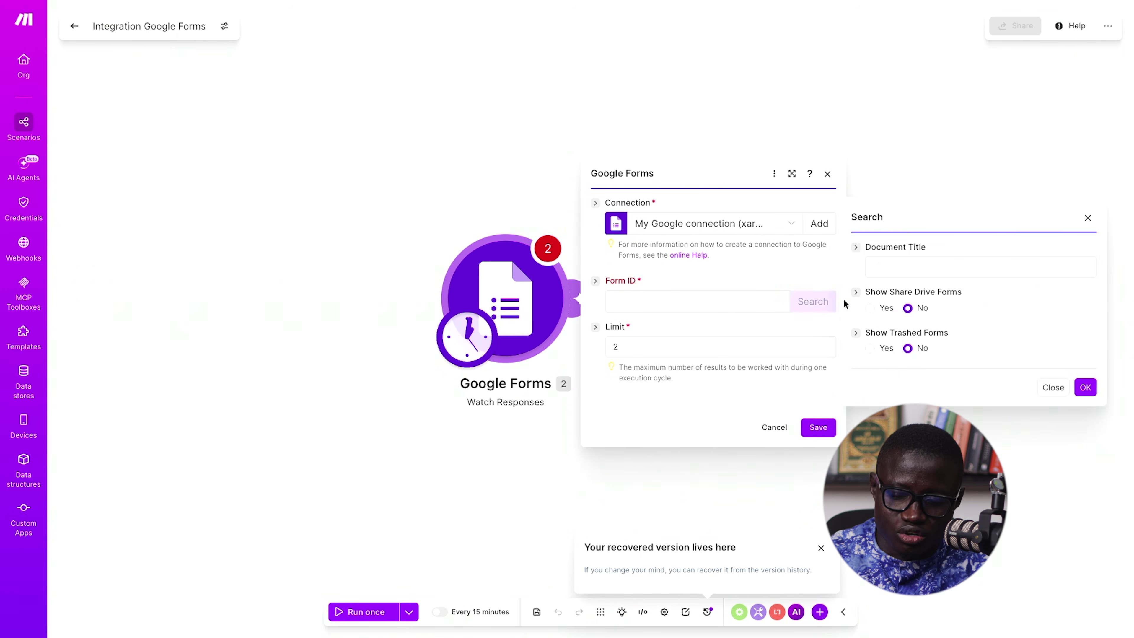
click(893, 264)
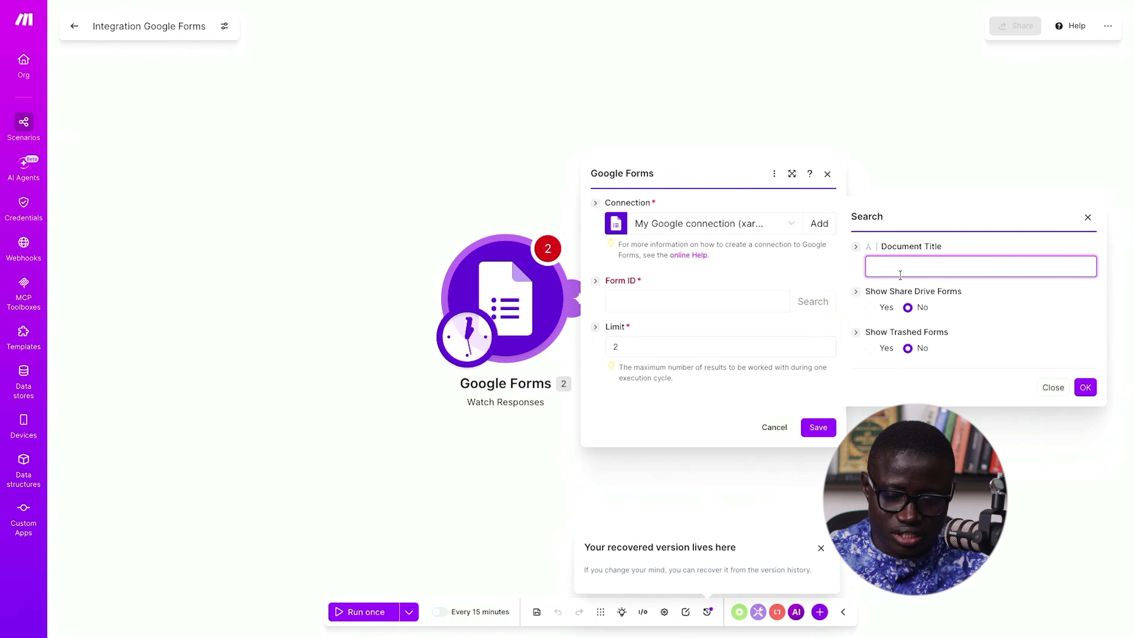
key(super+t)
key(Down)
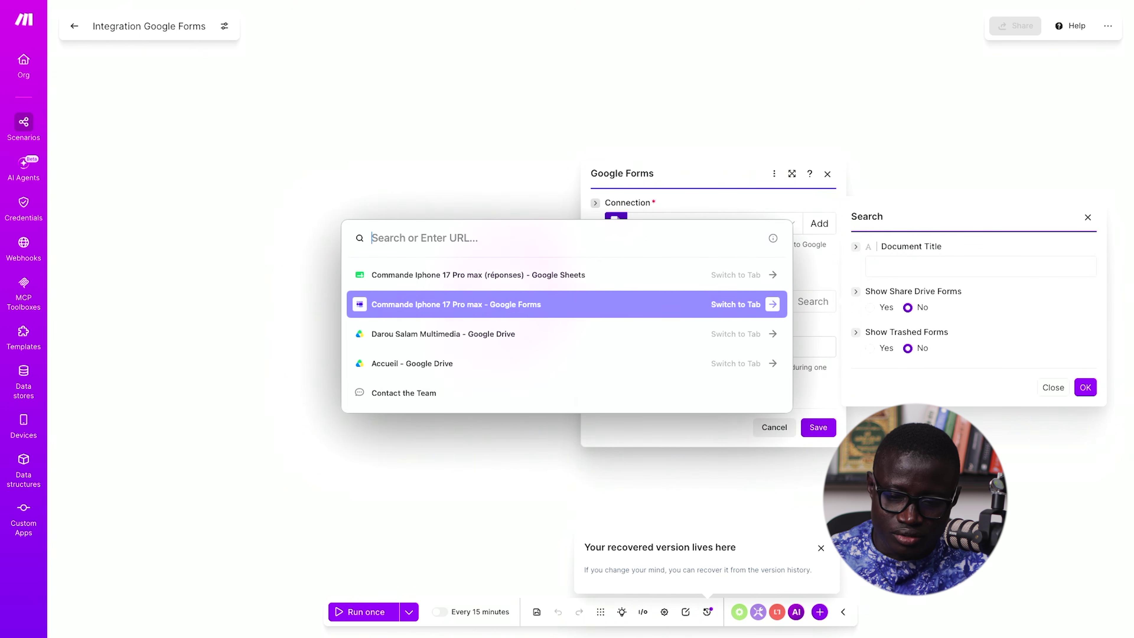
key(Return)
- Copy the form ID between /d/ and /edit from the address bar and return to Make
mouse_move(2, 42)
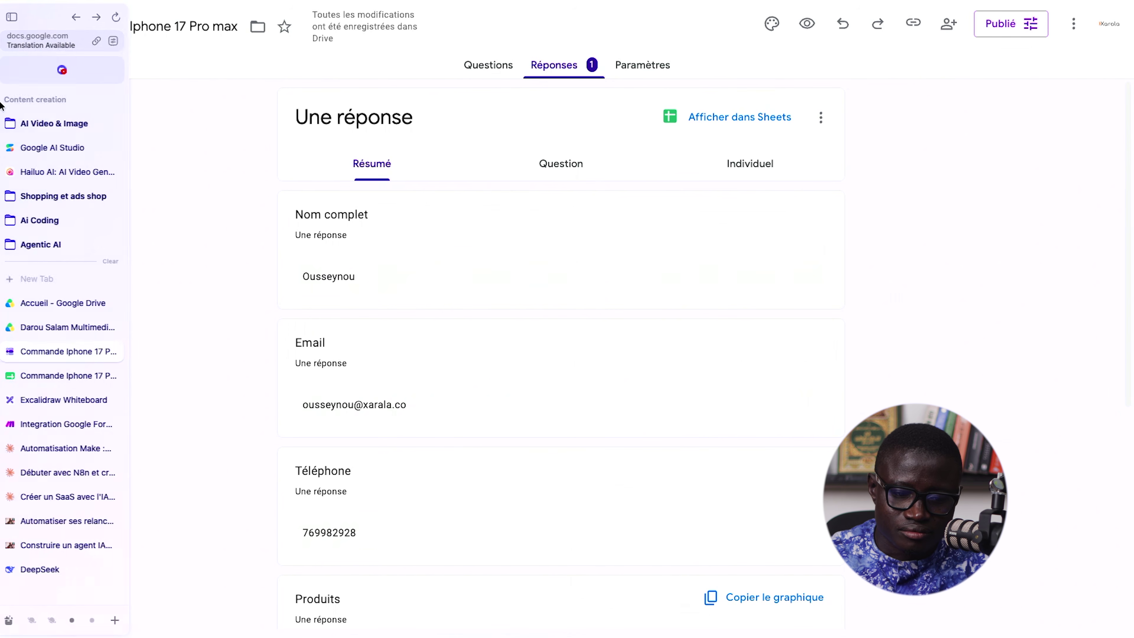
click(57, 34)
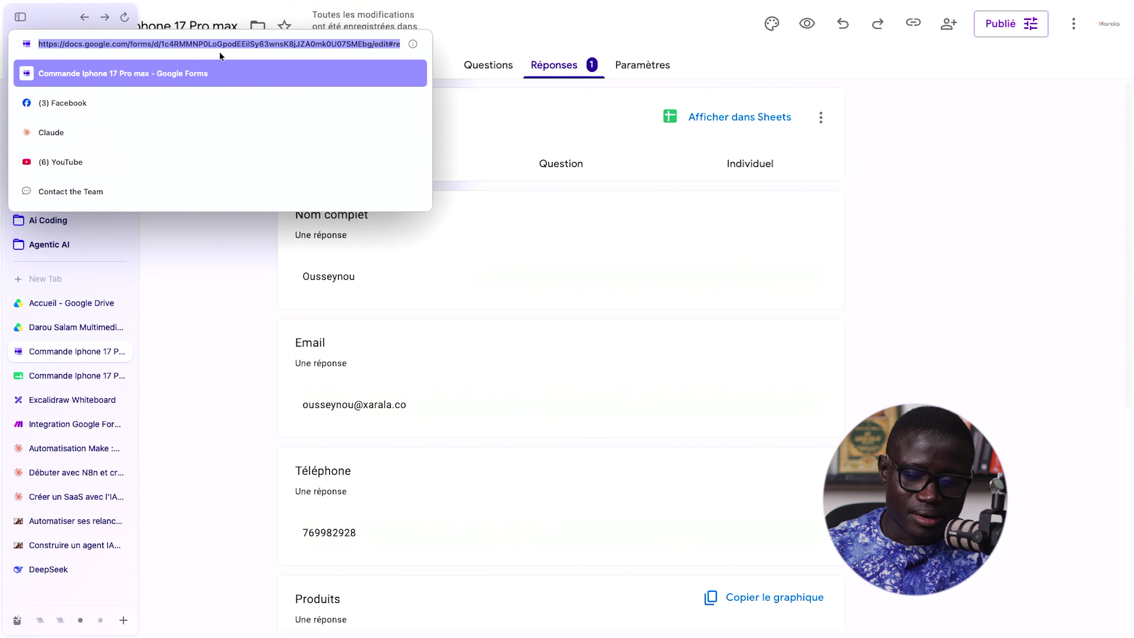
click(236, 44)
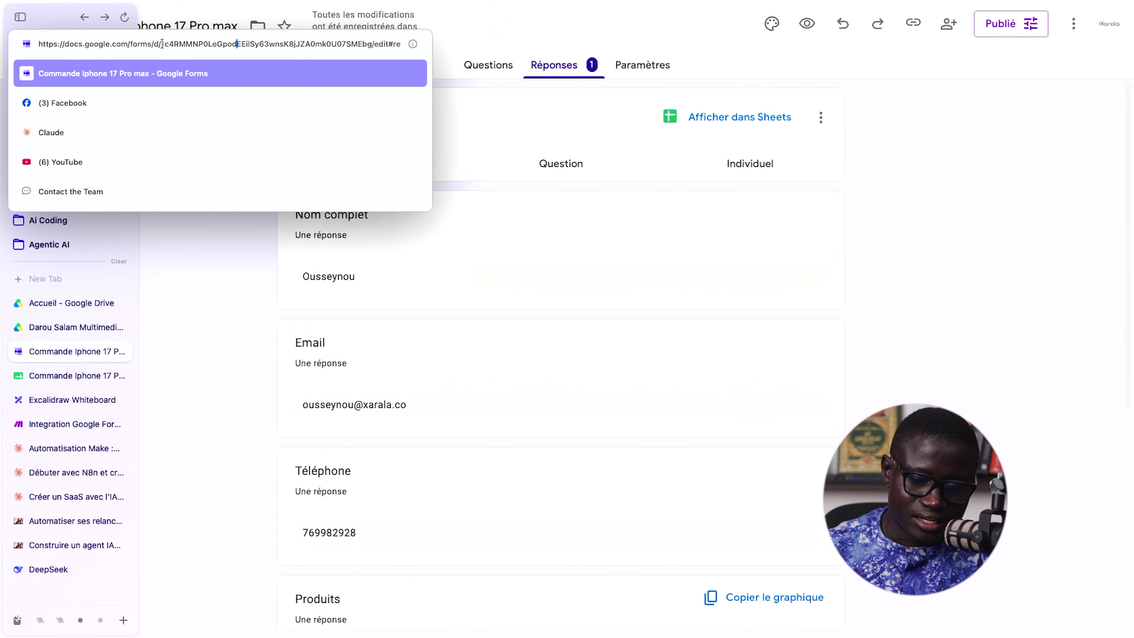
drag(161, 43, 366, 41)
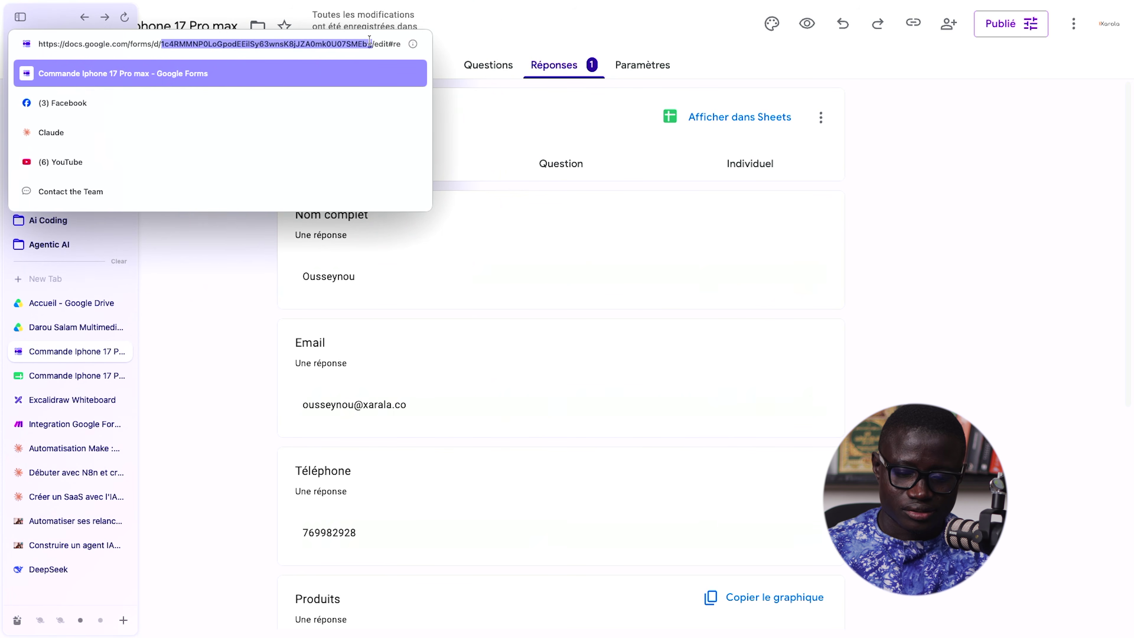
right_click(340, 44)
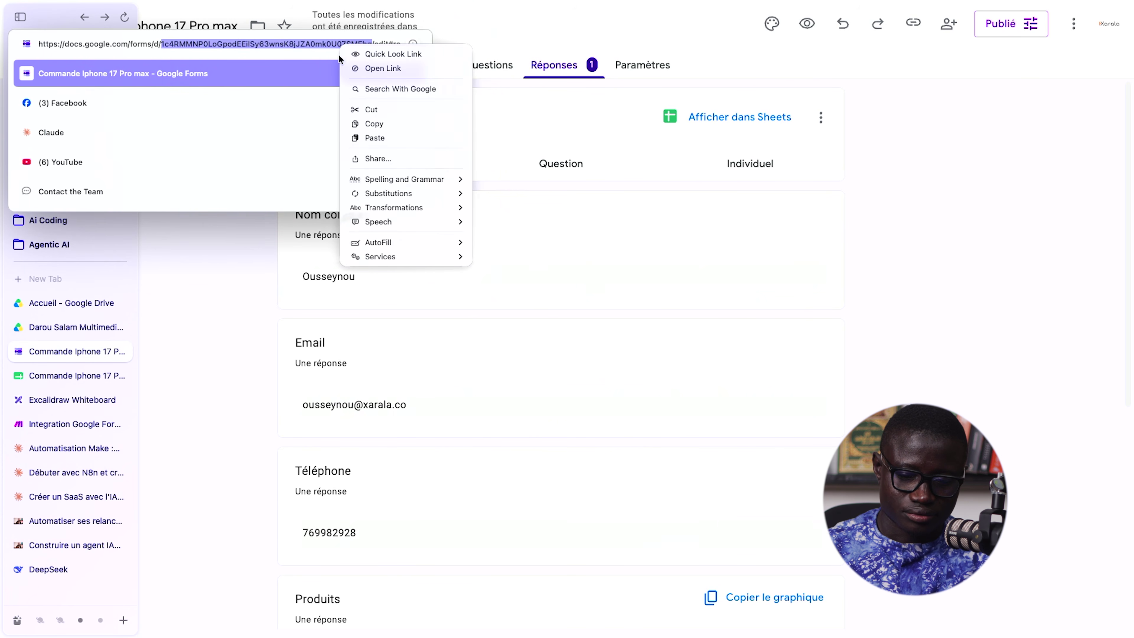
click(369, 123)
key(super+t)
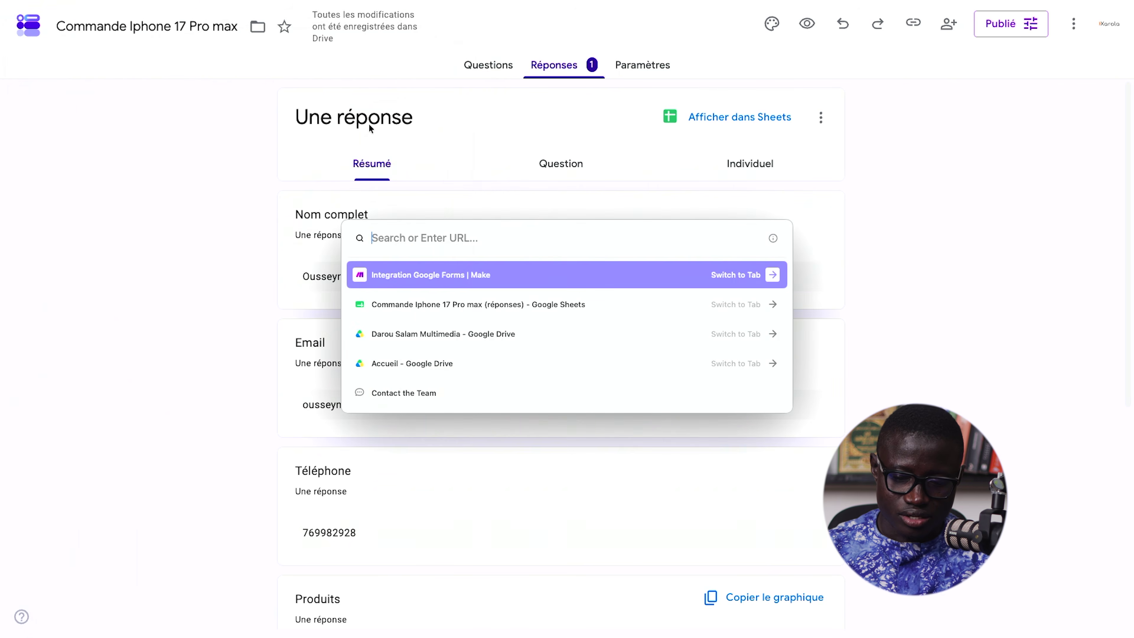
key(Return)
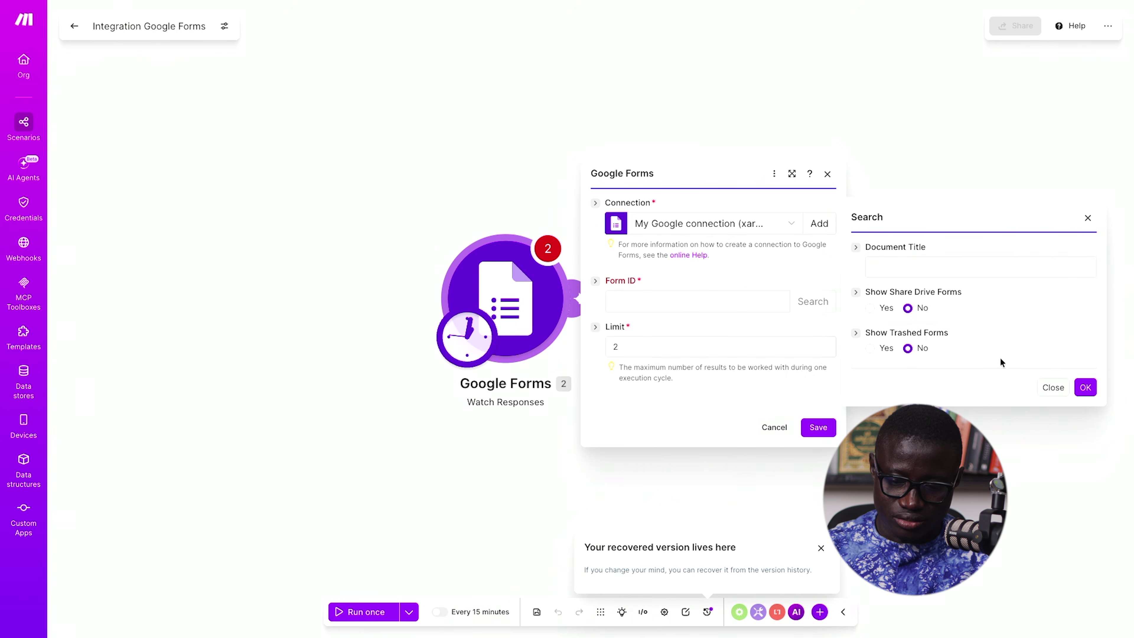
- Paste the copied form ID into Form ID and keep the limit at 2
click(1049, 388)
click(739, 301)
key(ctrl+v)
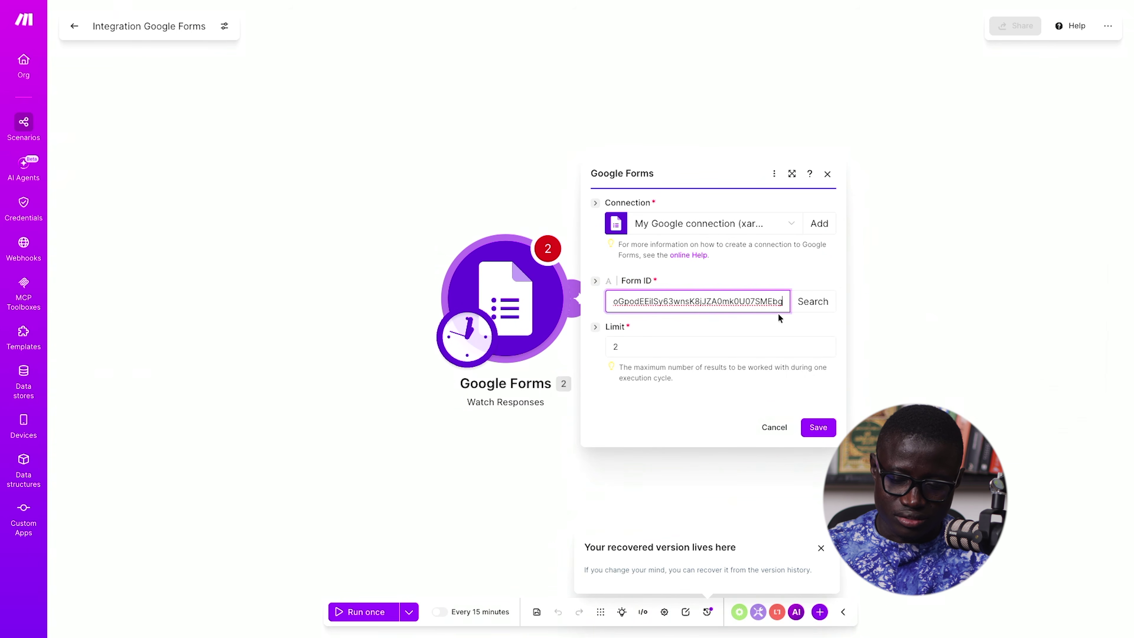
click(808, 302)
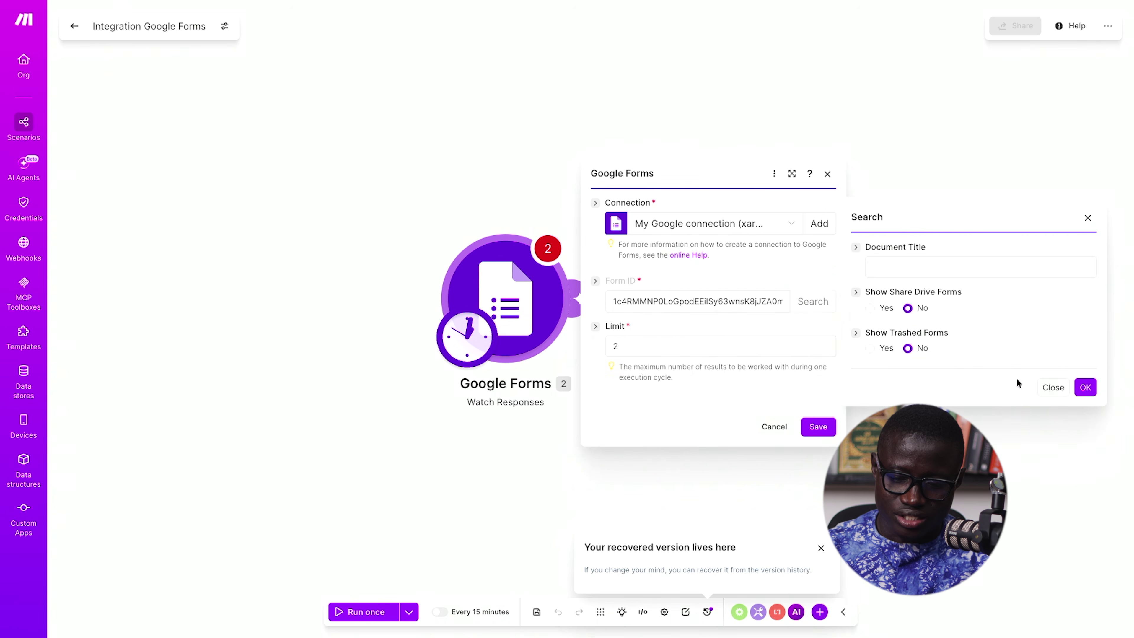
click(1046, 387)
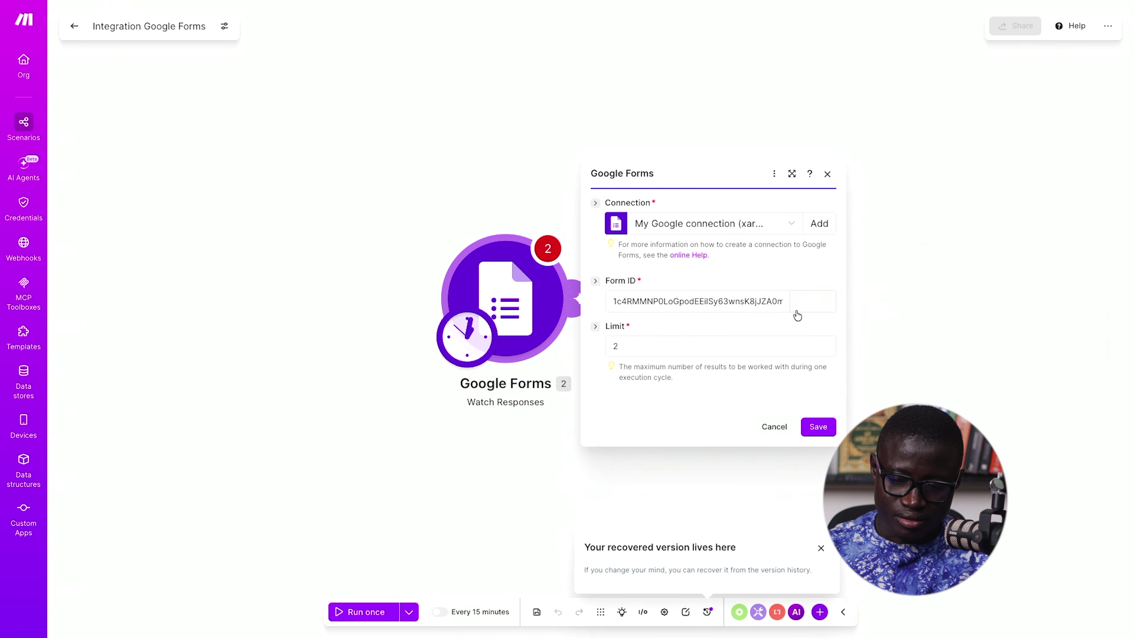
click(805, 302)
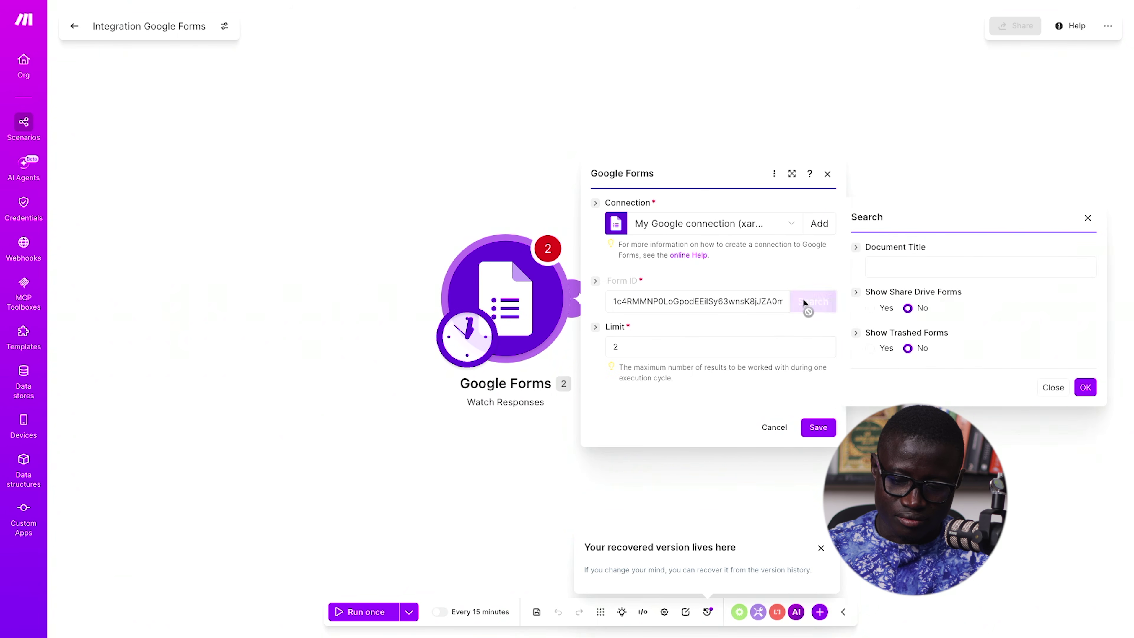
click(856, 250)
click(758, 342)
double_click(615, 347)
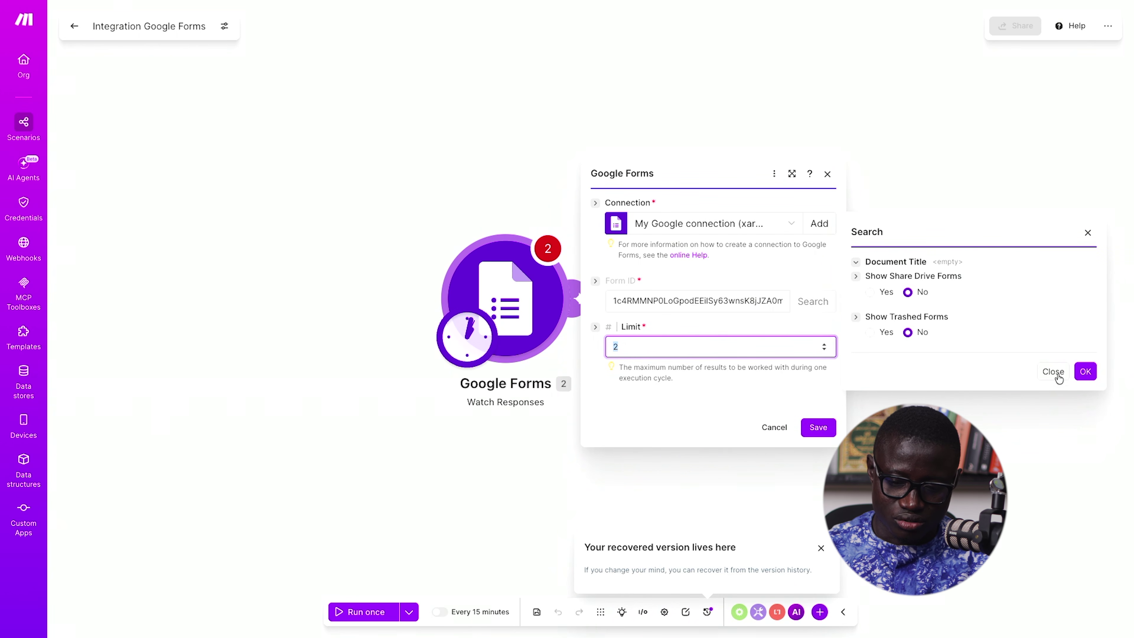
- Search the forms, pick Commande Iphone 17 Pro max, and save the trigger
click(1086, 378)
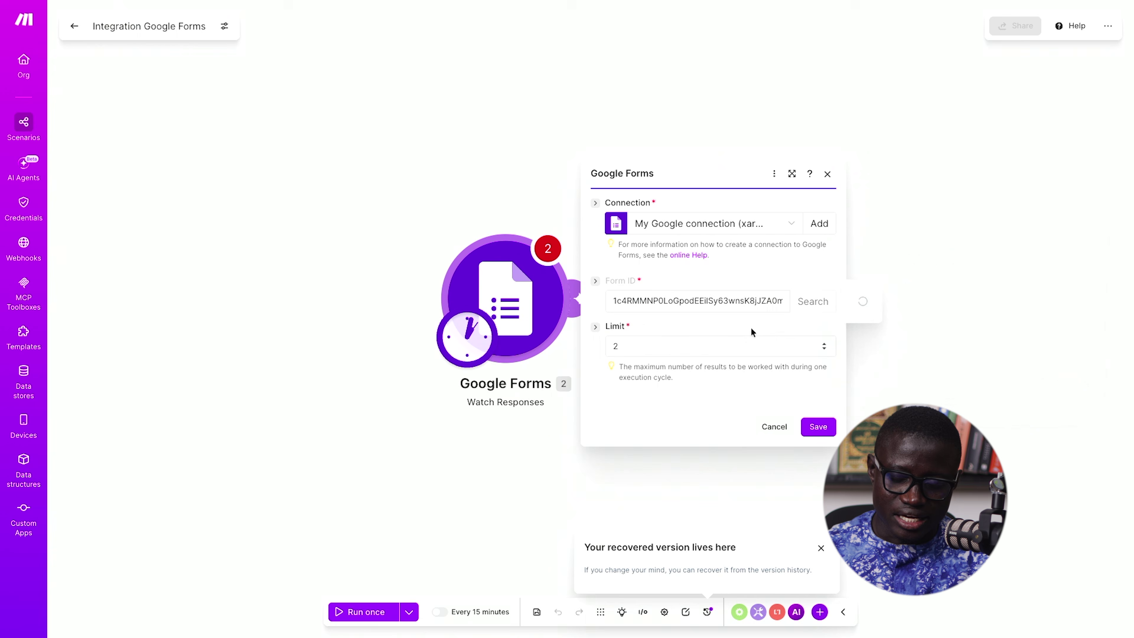
click(812, 300)
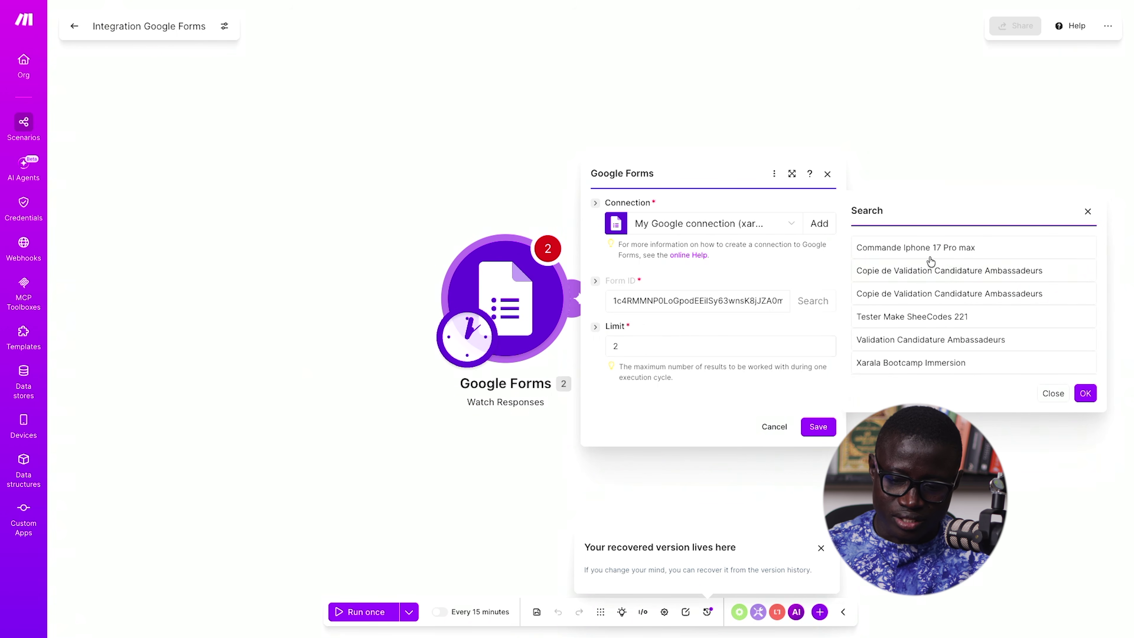
click(909, 248)
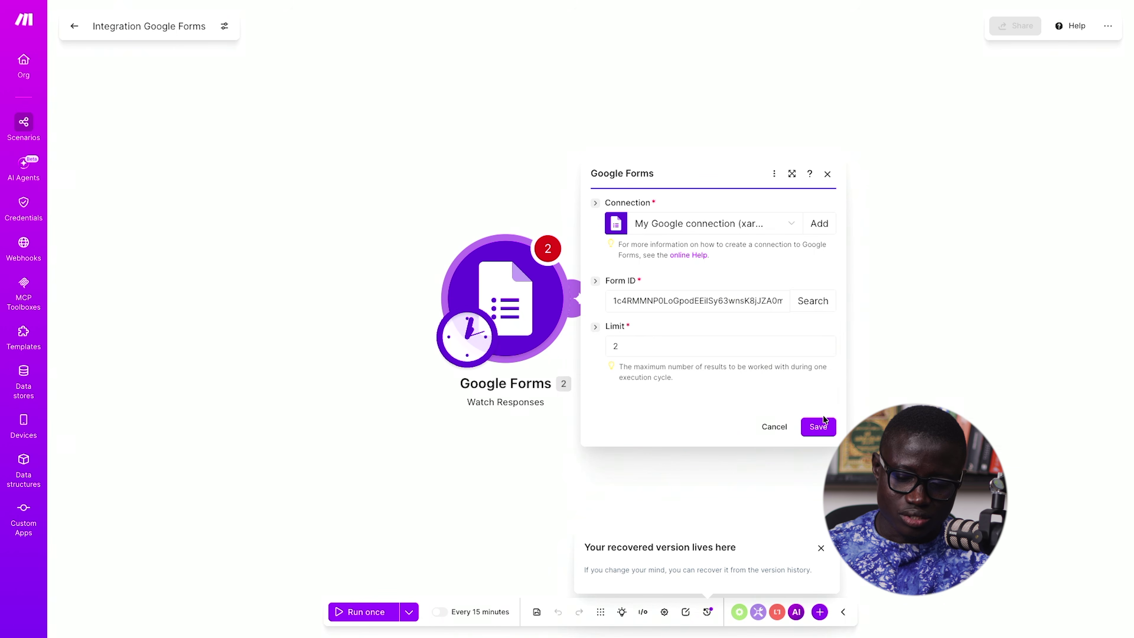
click(819, 425)
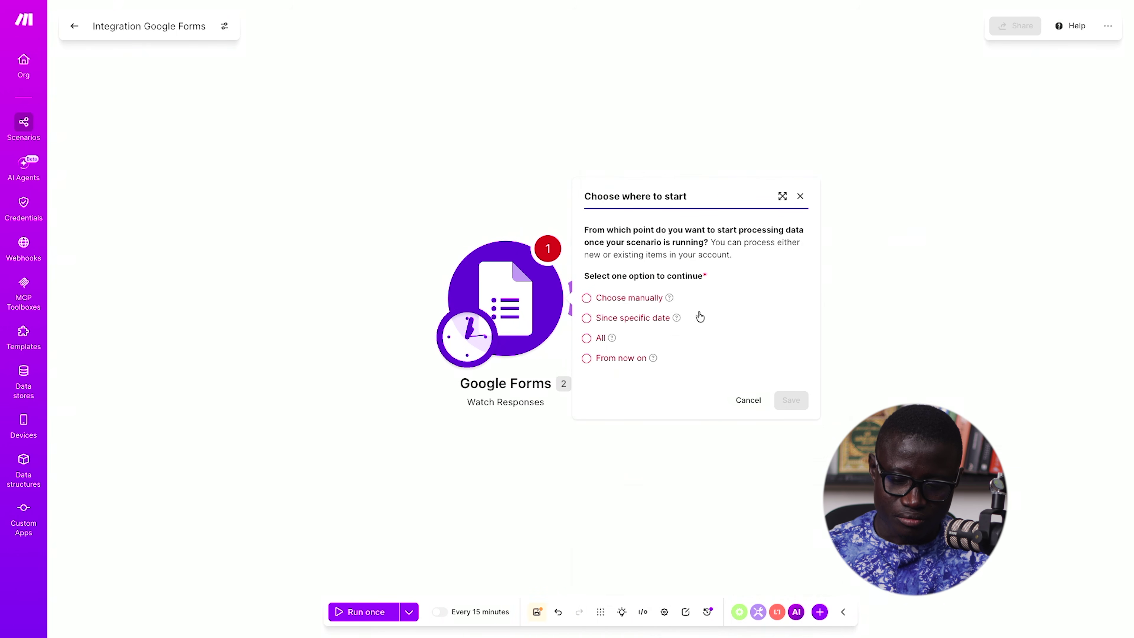
- Choose 'From now on' as the starting point and save
click(587, 358)
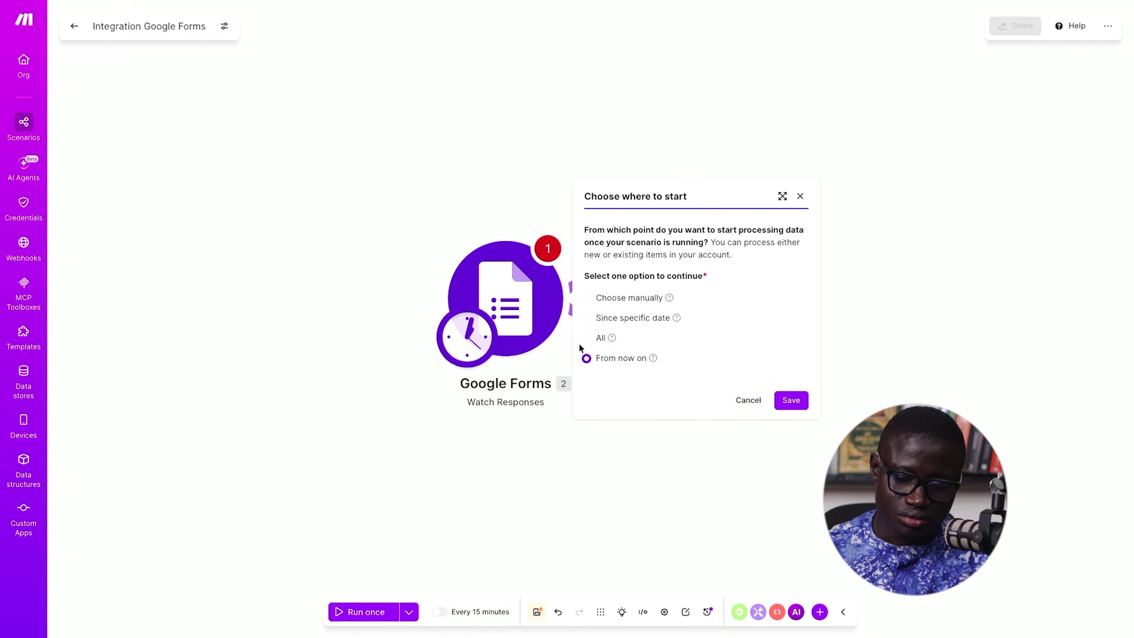
click(791, 400)
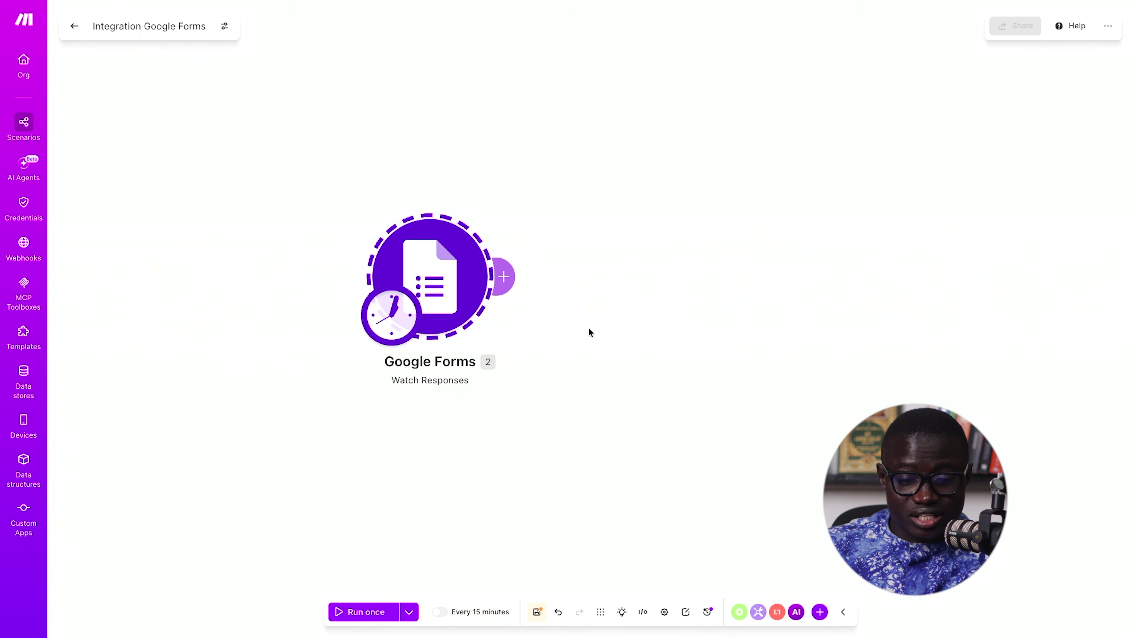
- Add a module after the trigger, search 'gmail', and pick Gmail's Send an email action
click(519, 279)
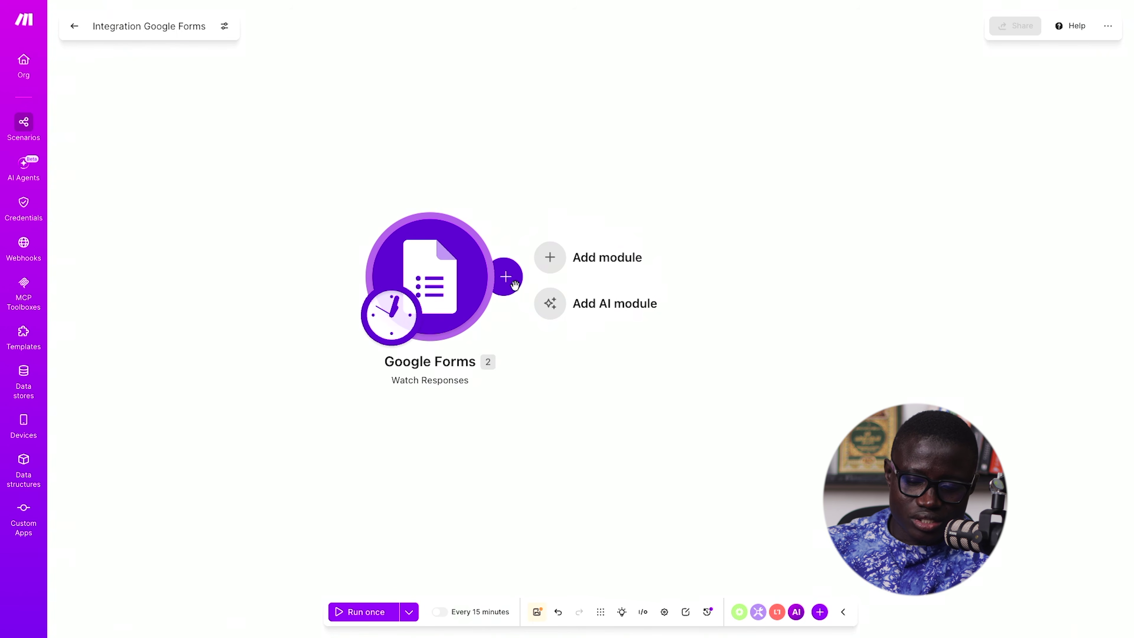
click(512, 285)
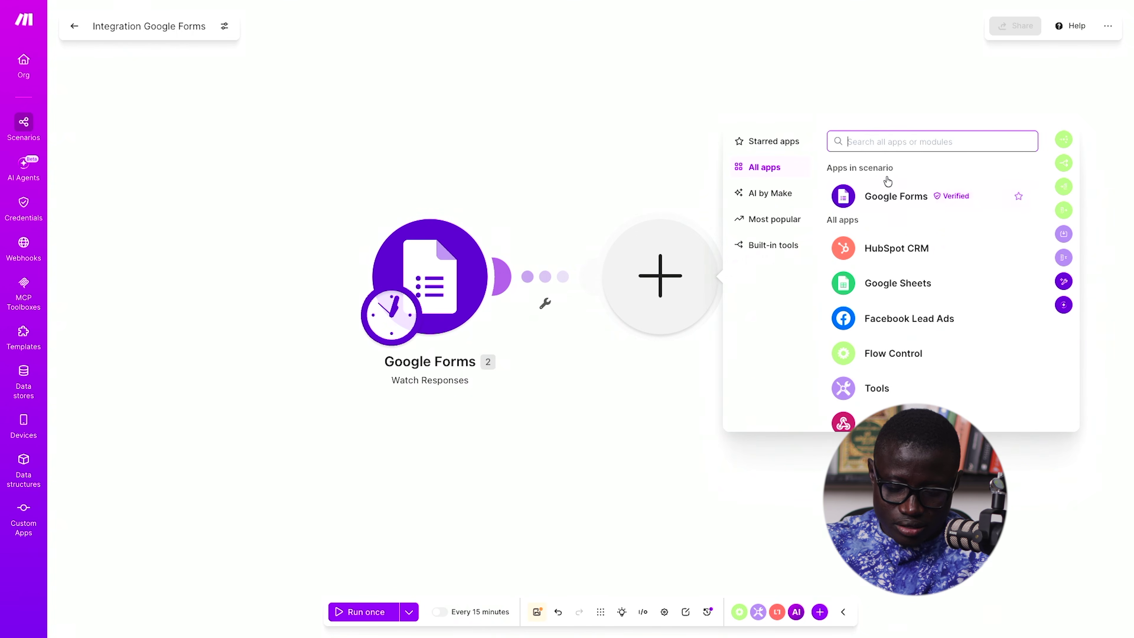
text(googlr)
key(BackSpace)
key(BackSpace)
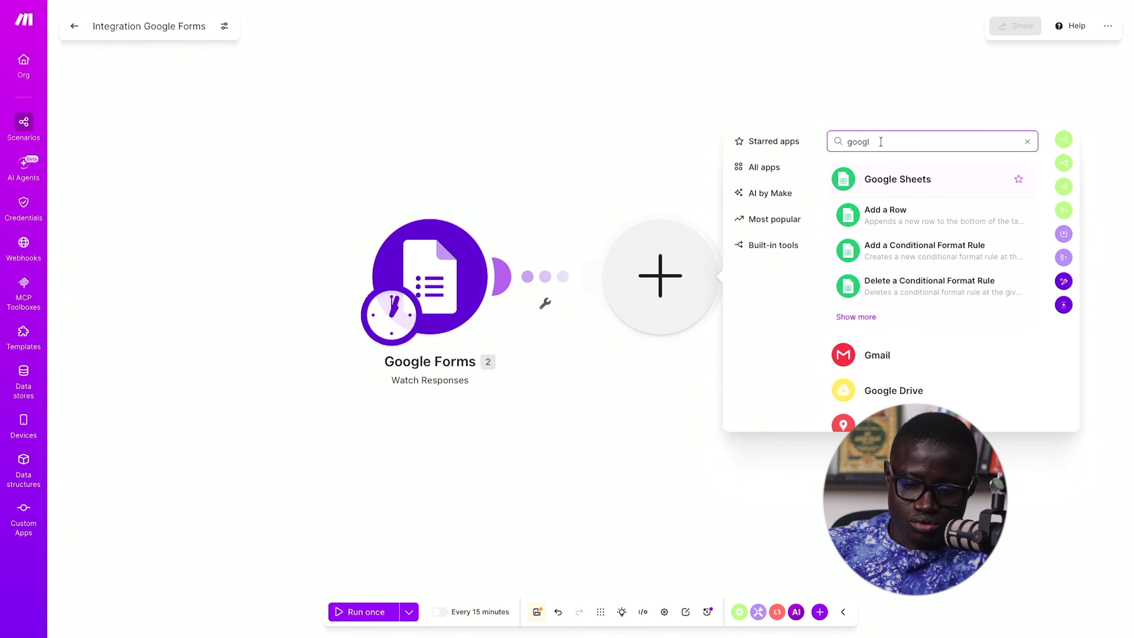
drag(880, 142, 810, 146)
text(gmail)
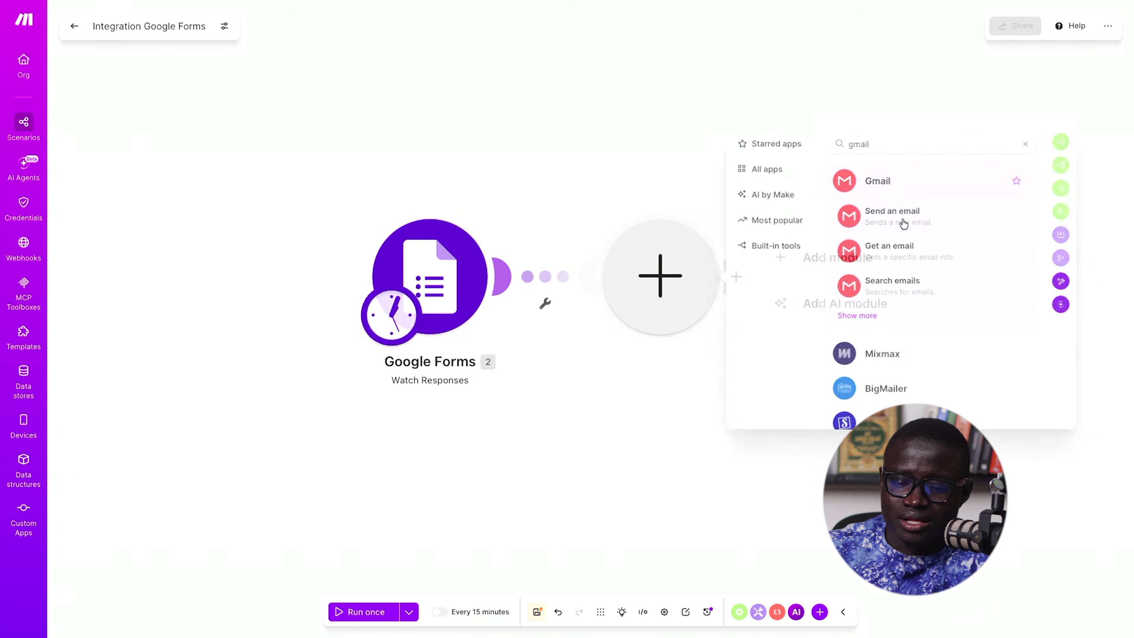
click(902, 221)
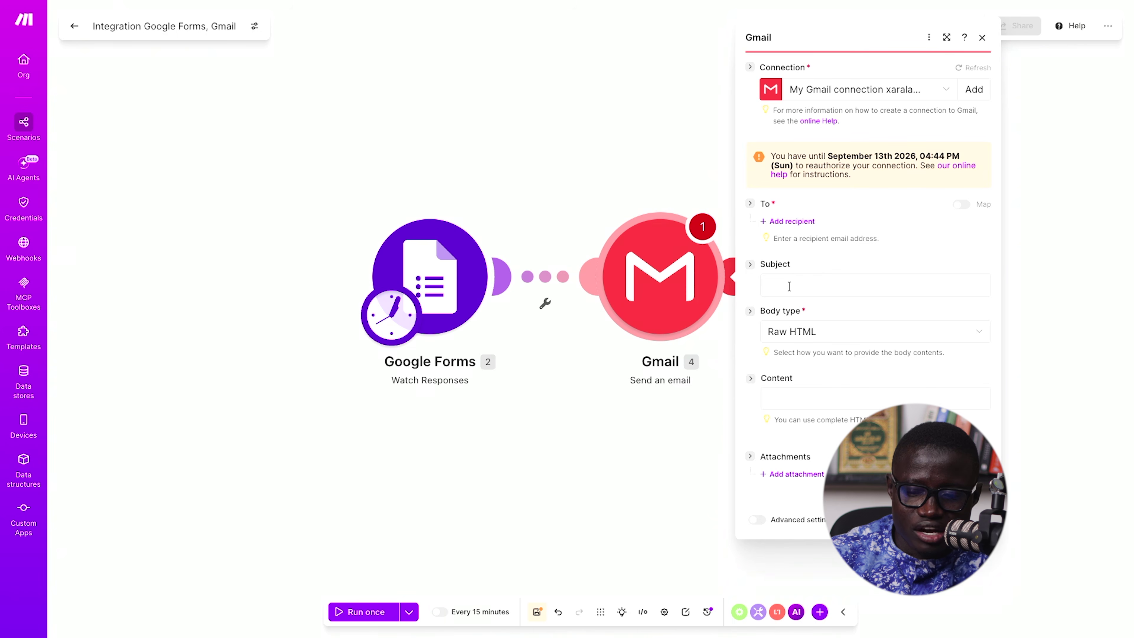
- Add two recipients: the form's Email answer and a fixed typed email address
click(792, 222)
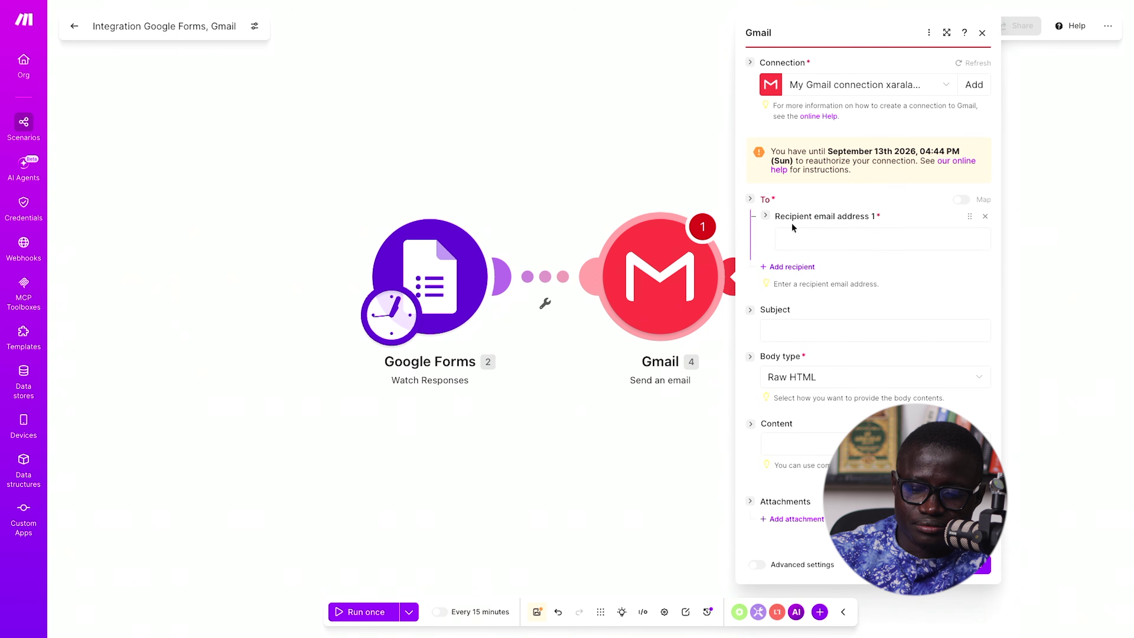
click(806, 234)
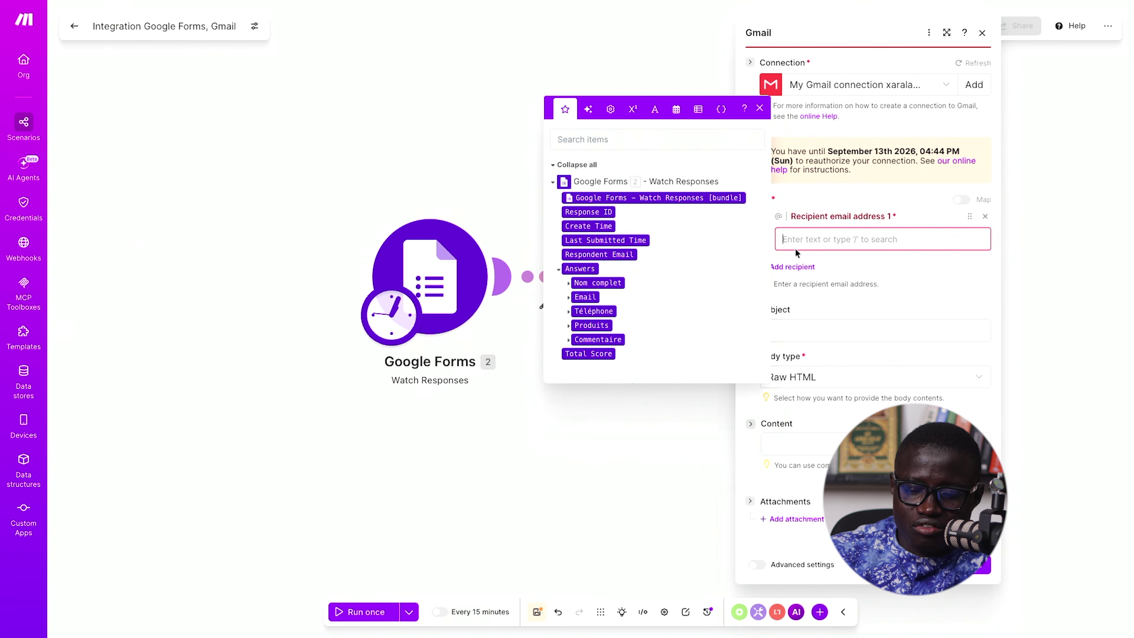
click(583, 297)
click(912, 258)
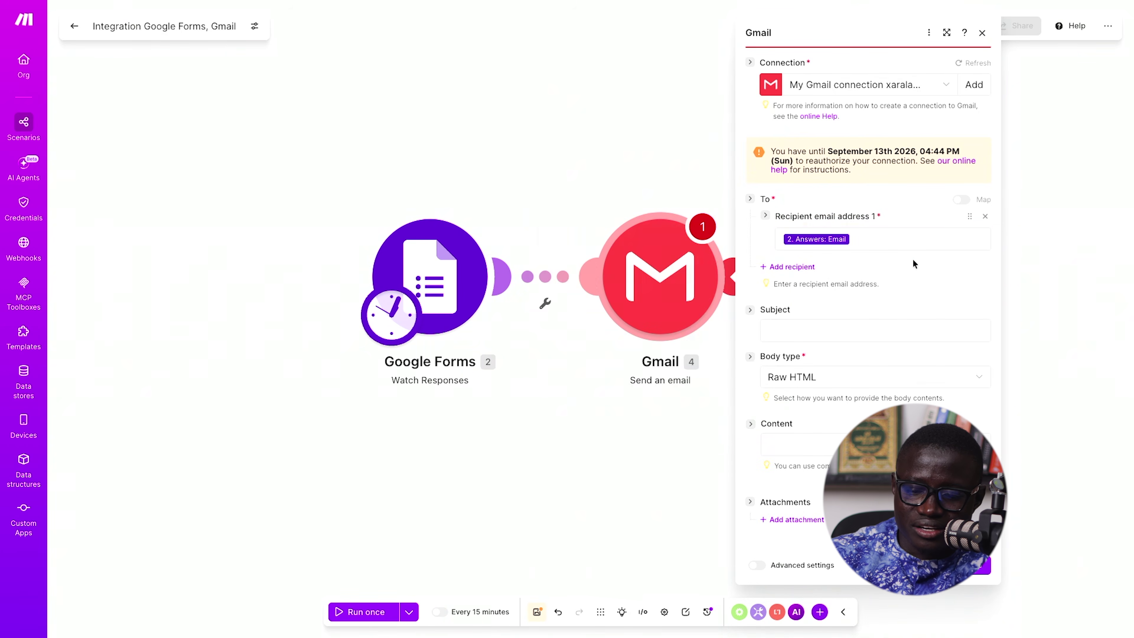
click(800, 268)
click(824, 286)
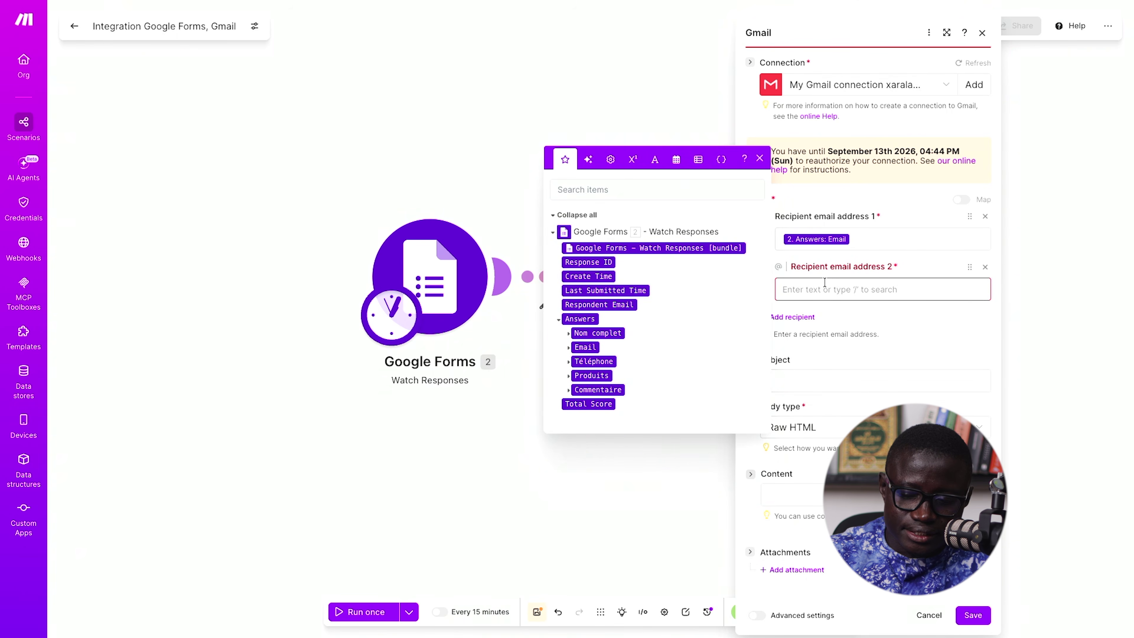
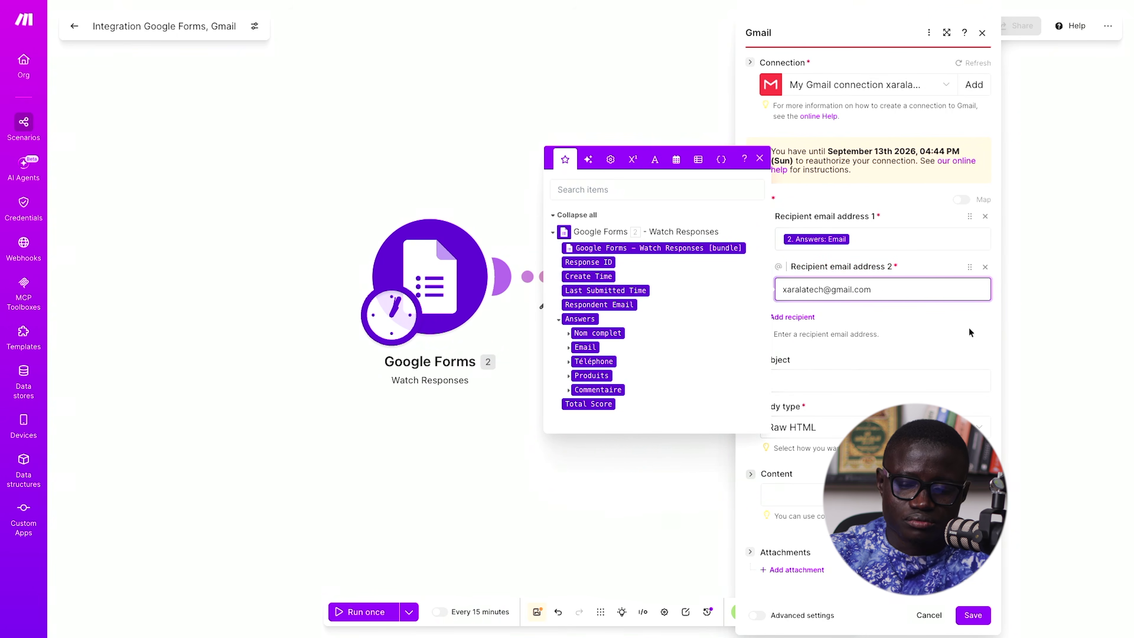
click(944, 345)
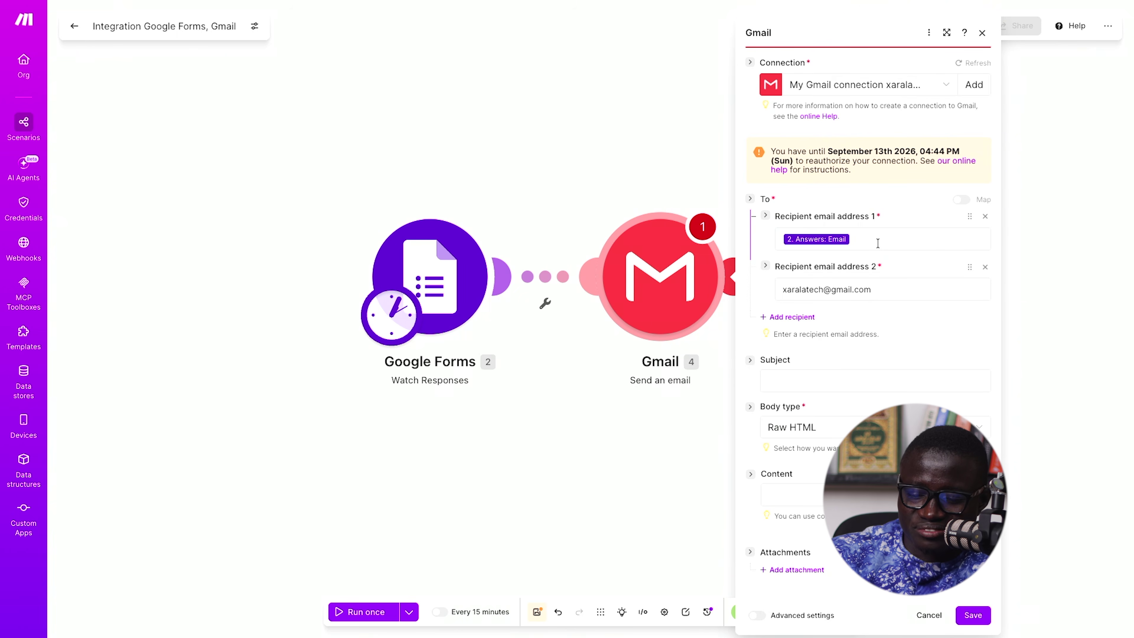
- Set the subject to 'Commande -' plus the Nom complet answer, keeping Raw HTML body
click(805, 381)
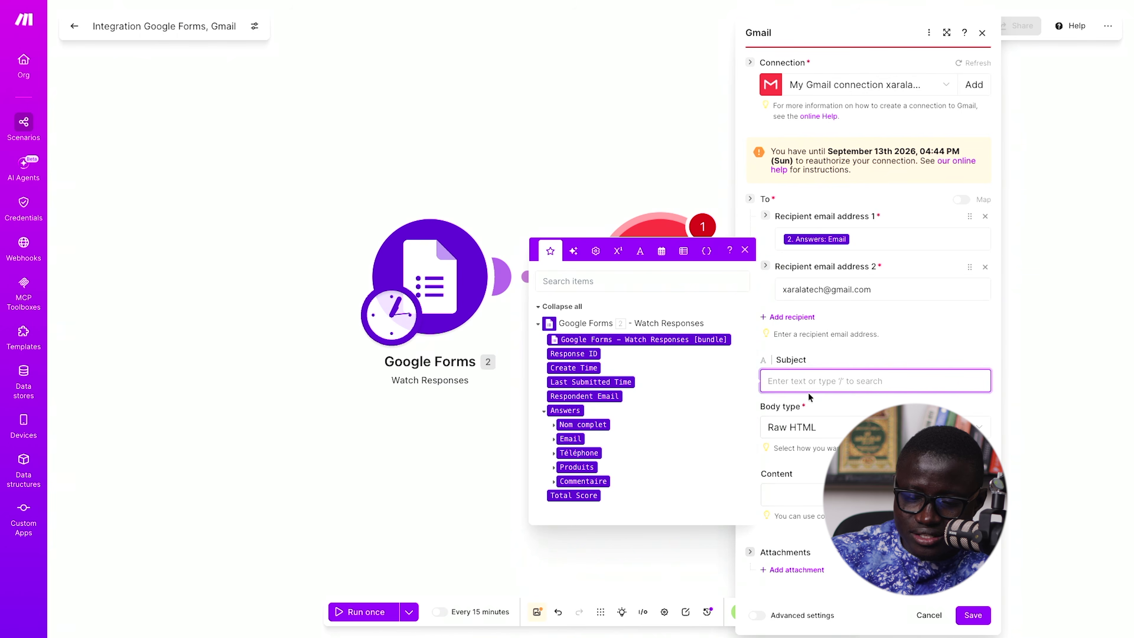
text(Co)
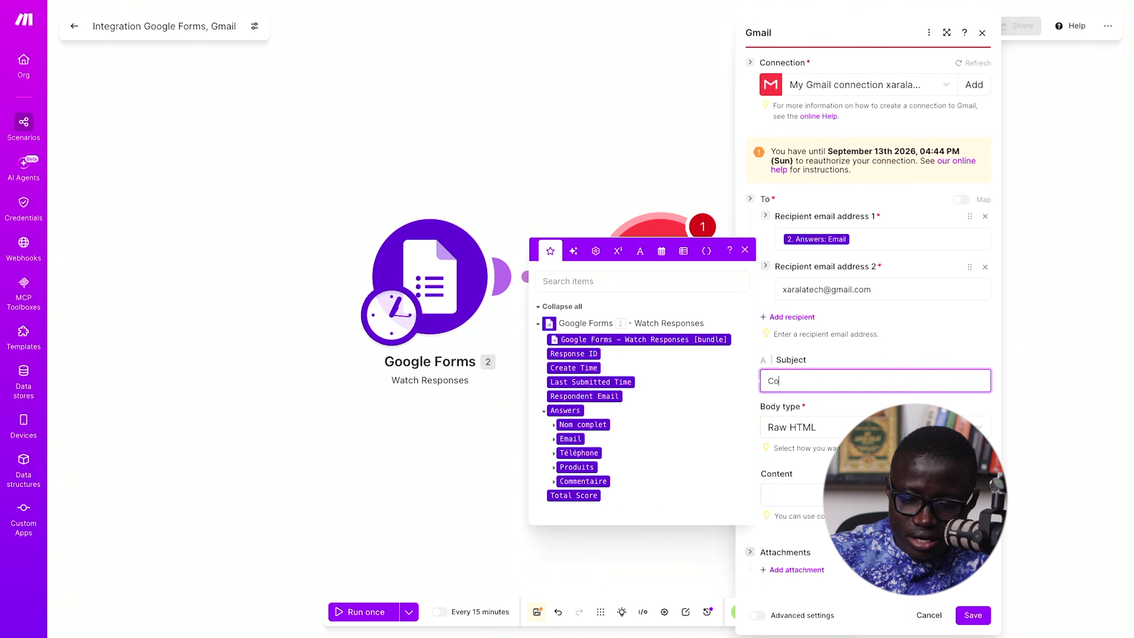
text(mmande -)
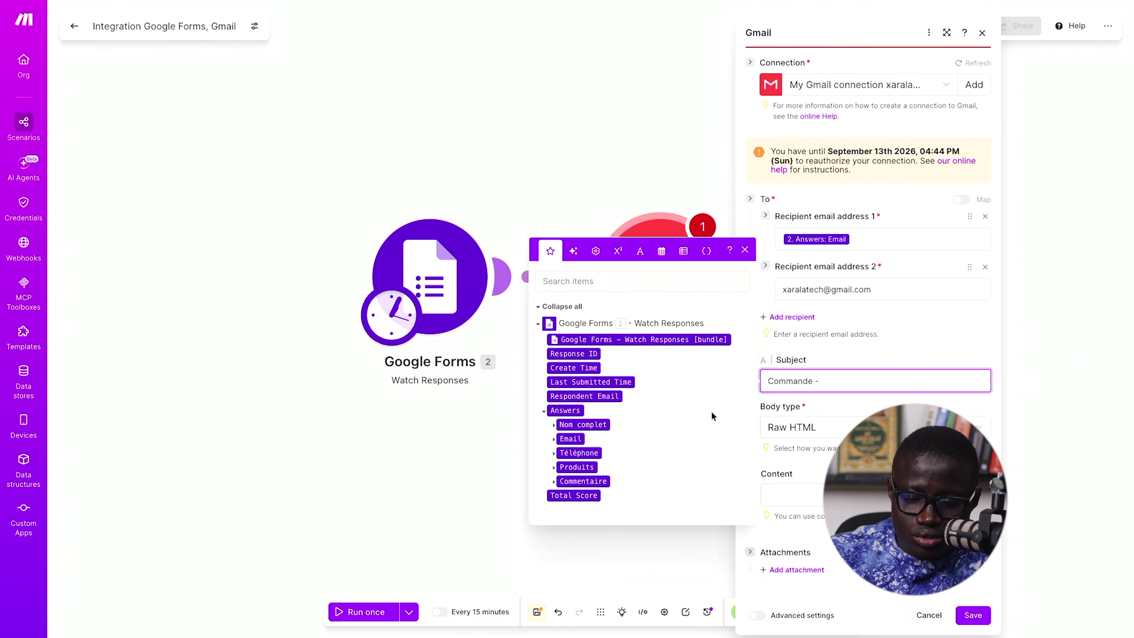
drag(609, 425, 875, 383)
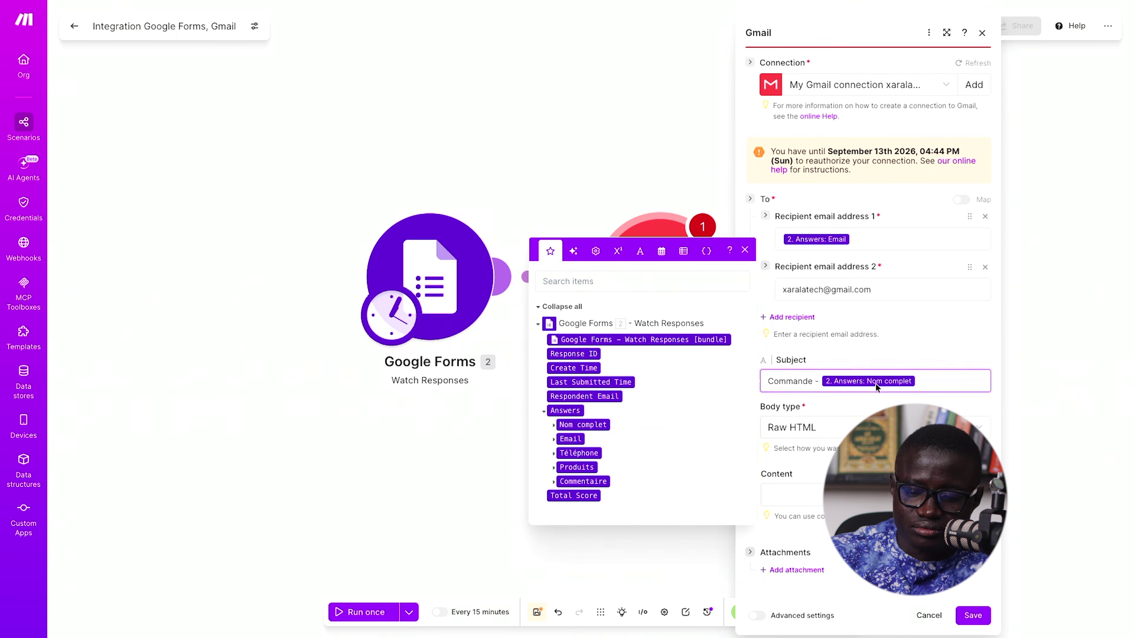
click(864, 420)
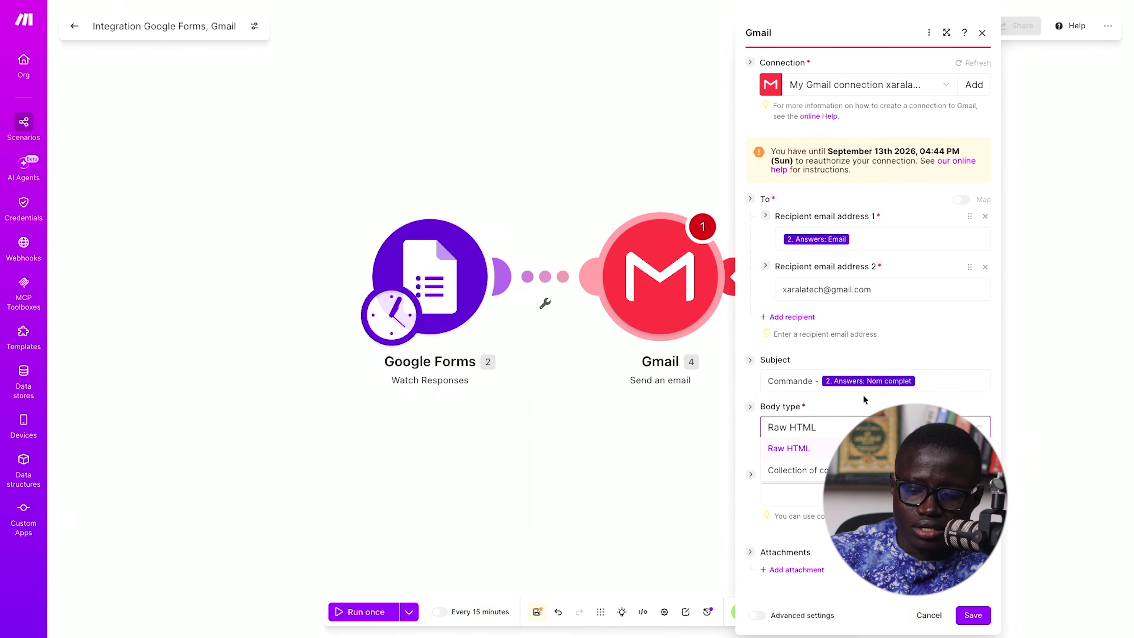
click(934, 331)
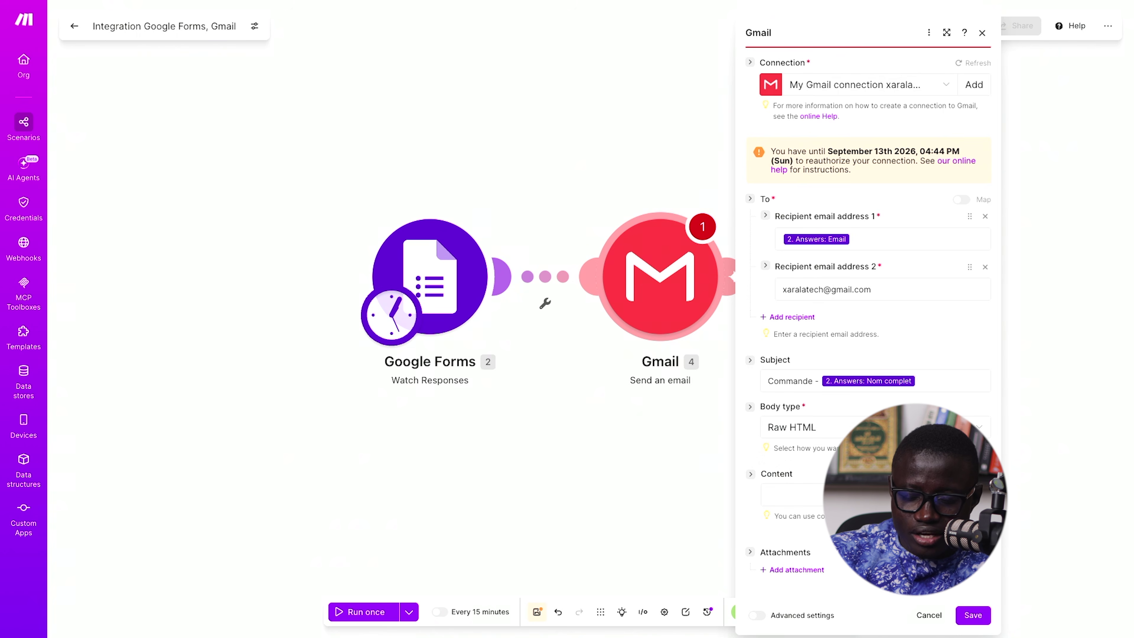
click(797, 492)
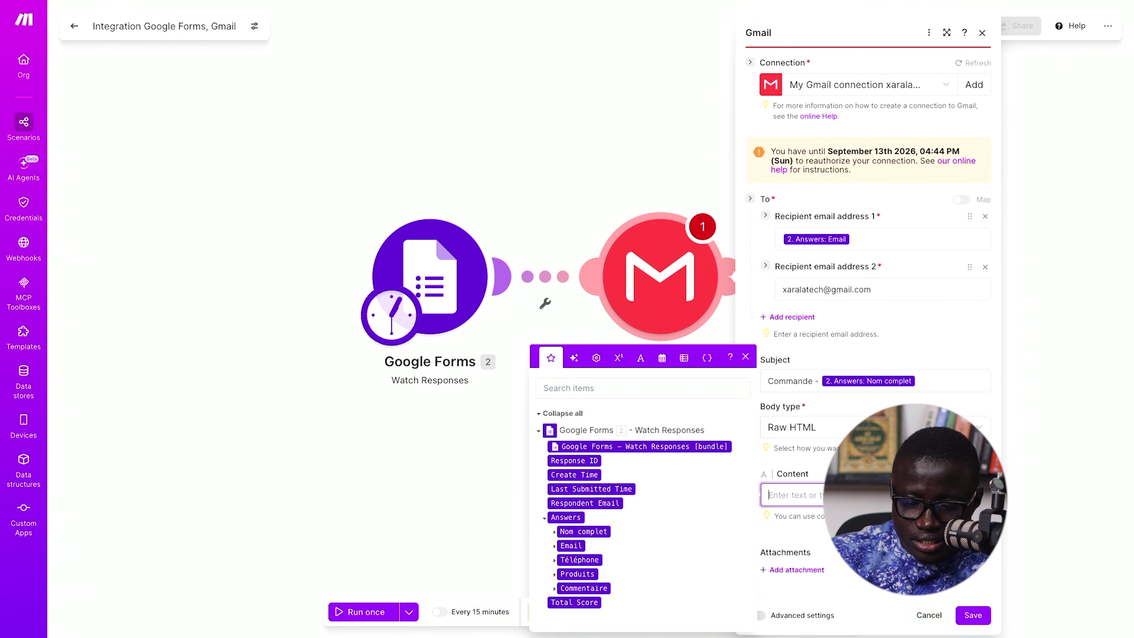
- Write 'Bonjour' with the Nom complet answer, then a 'Voici…' confirmation line below it
text(Bonjour)
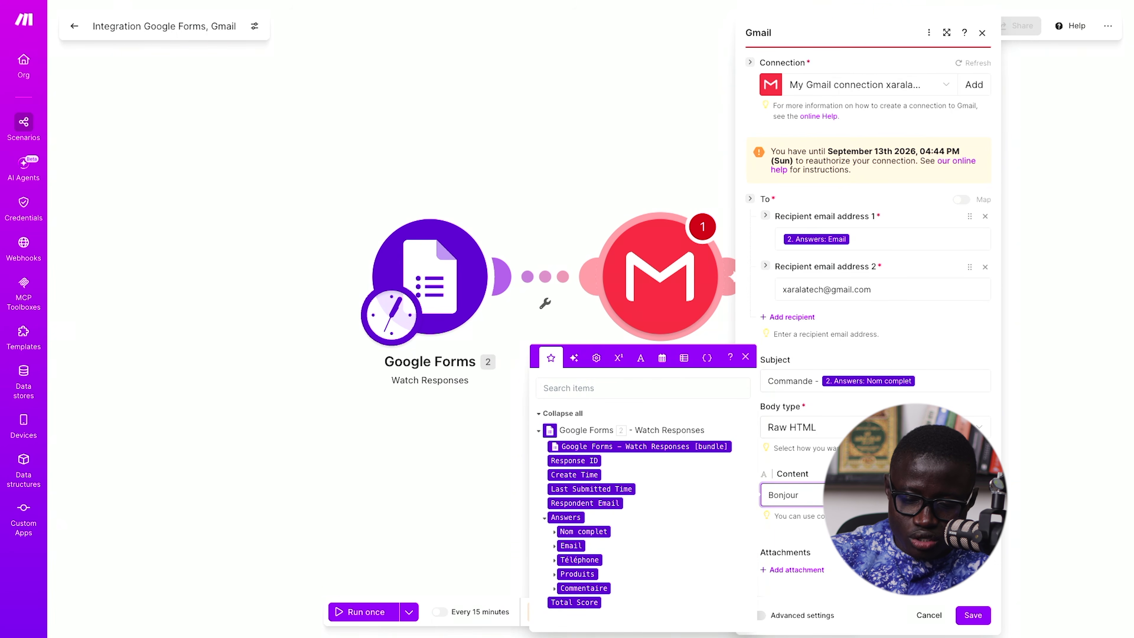
drag(579, 538, 799, 494)
key(Return)
key(Return)
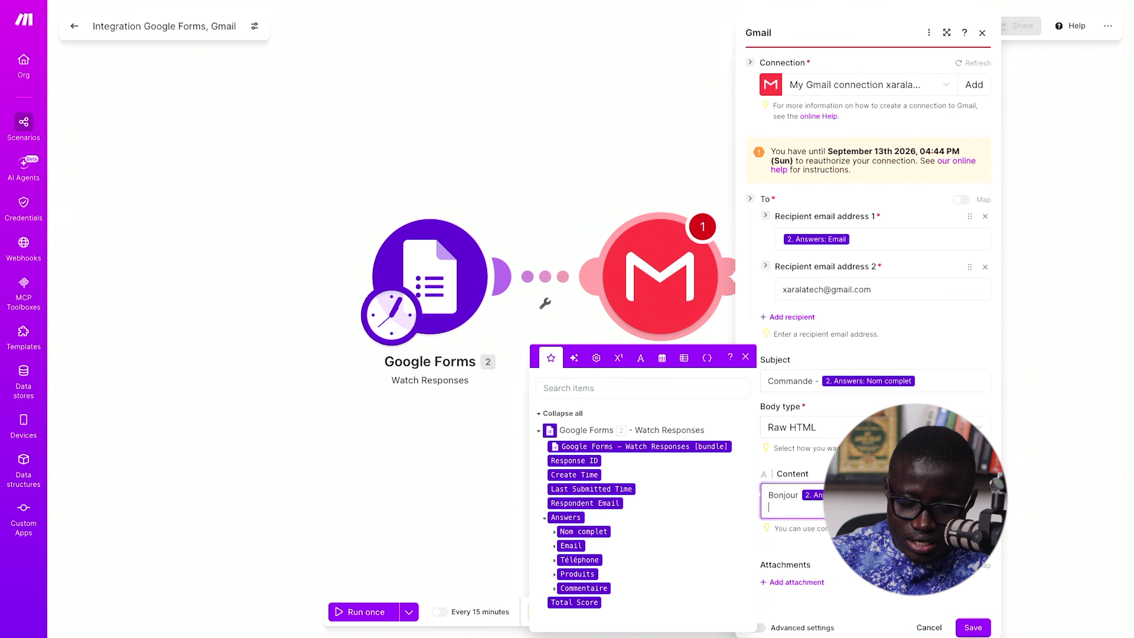
text(Voici)
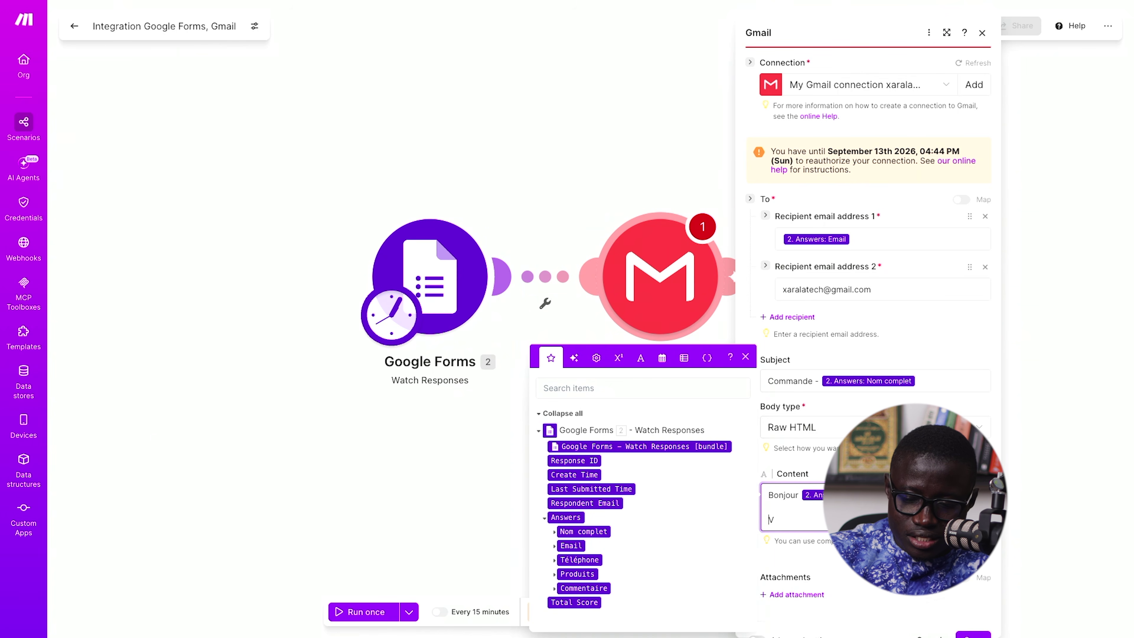
key(BackSpace)
key(BackSpace)
key(BackSpace)
key(BackSpace)
key(End)
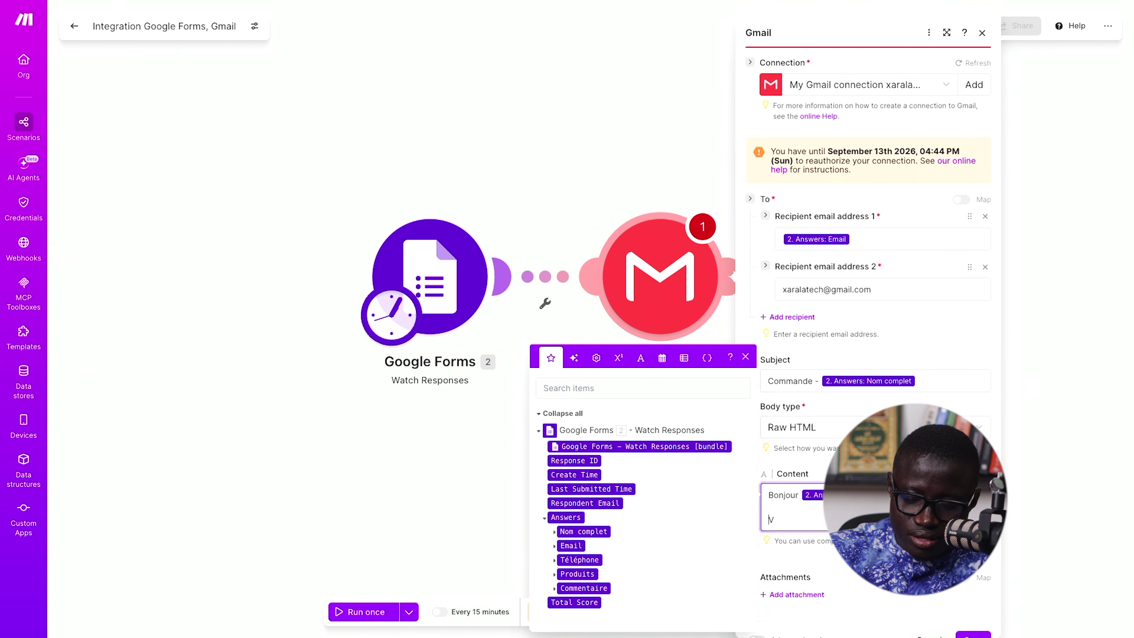
text(oici la confirm)
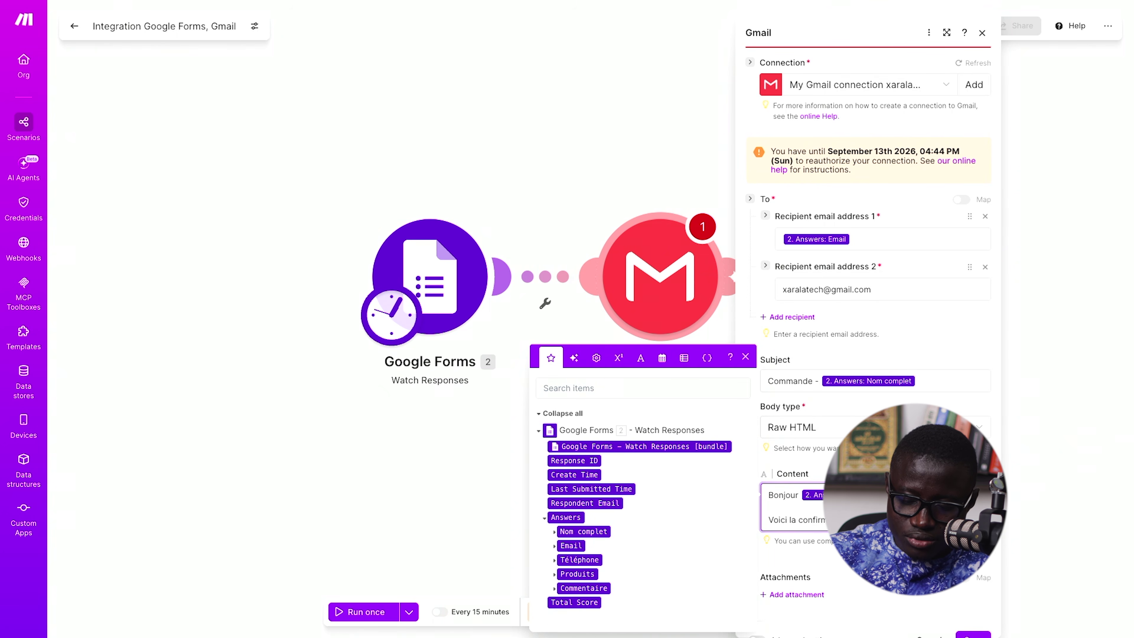
key(Return)
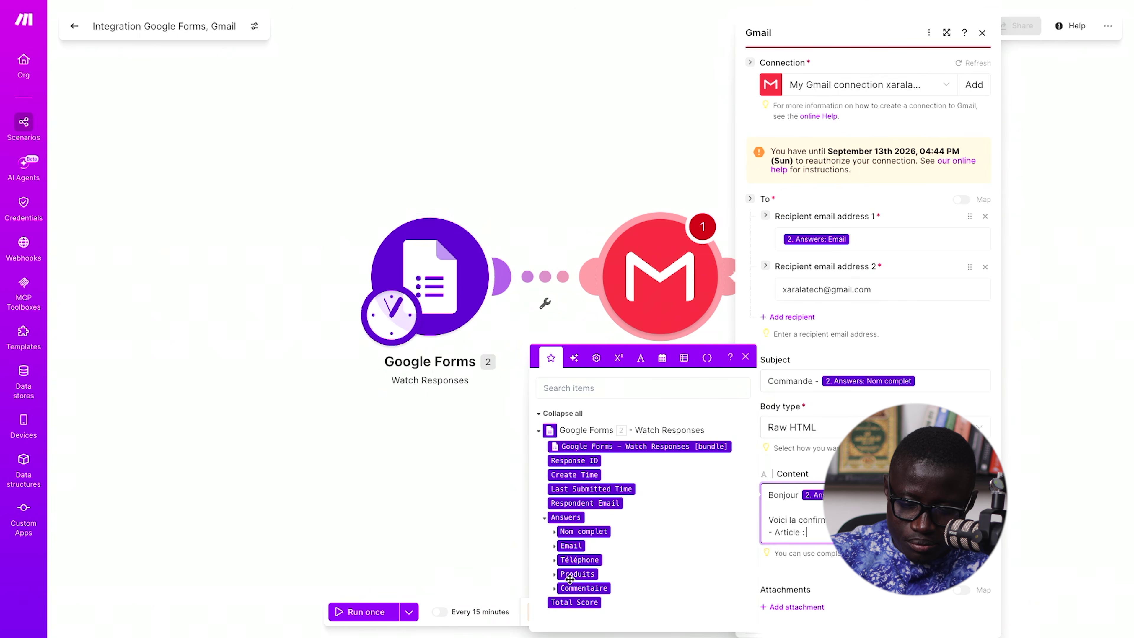
- Insert the nested Produits › Grade › Feedback › Text Answers › Answers[] value after Article
click(554, 575)
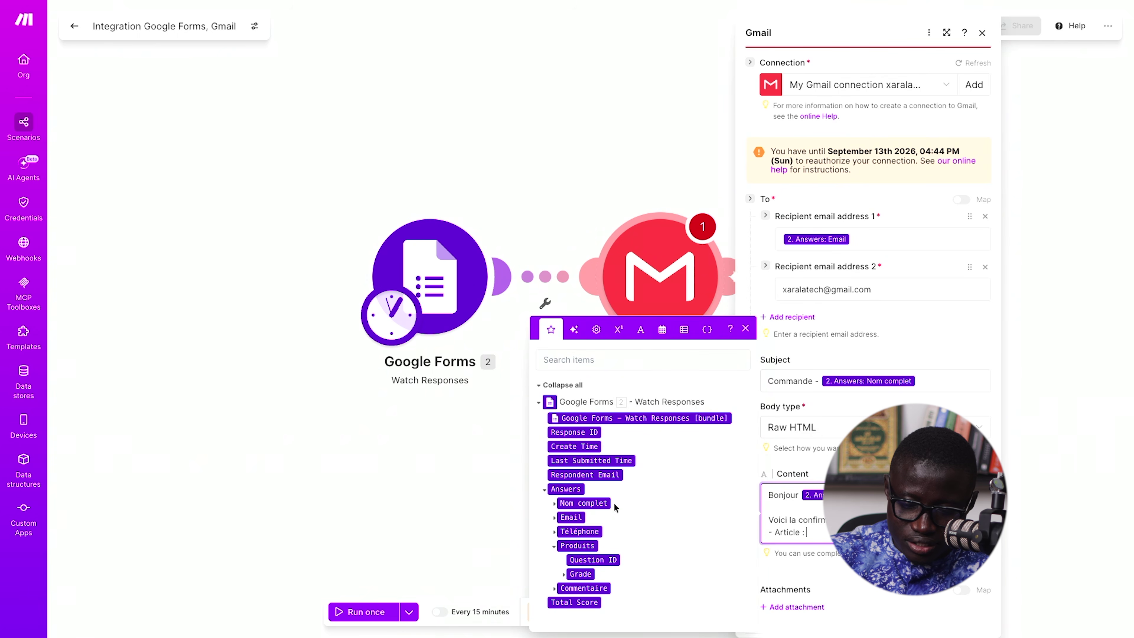
click(563, 575)
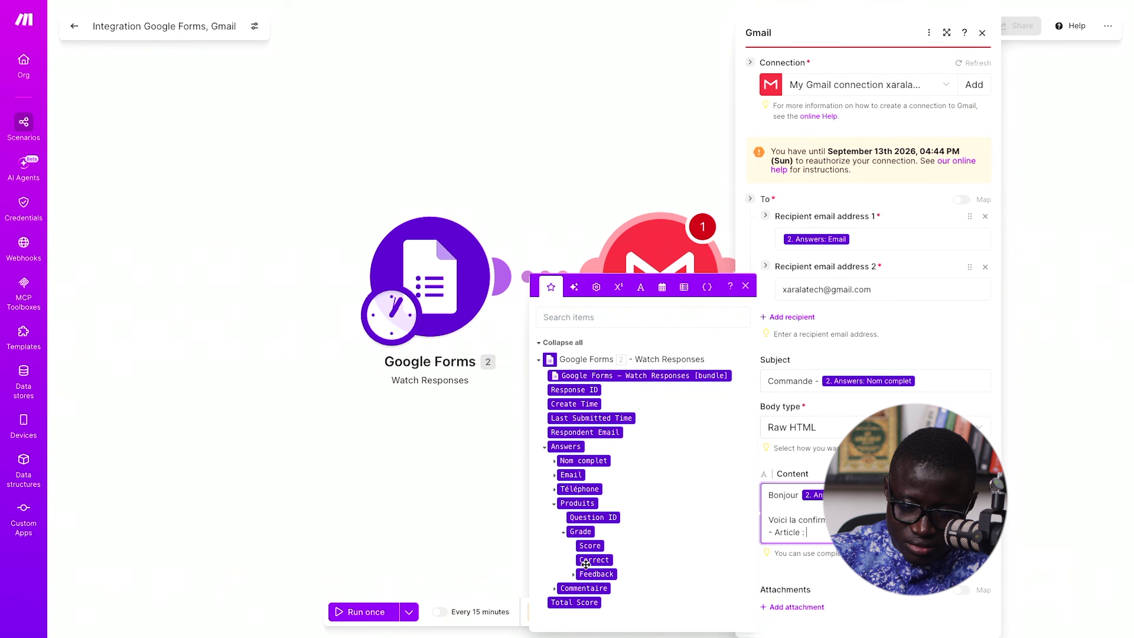
click(573, 574)
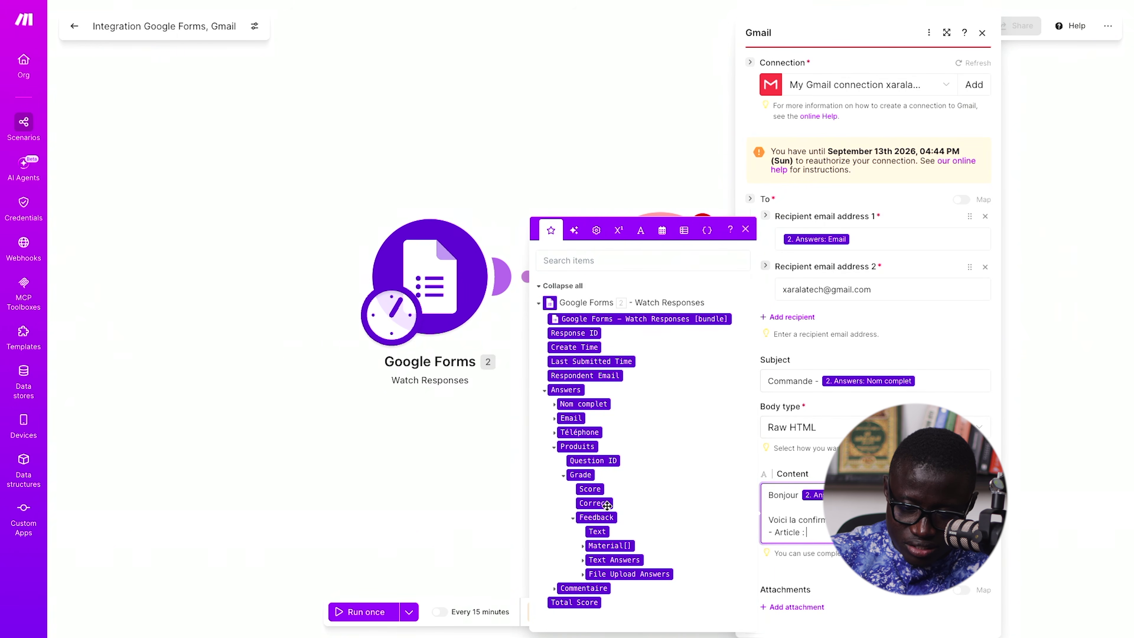
click(583, 559)
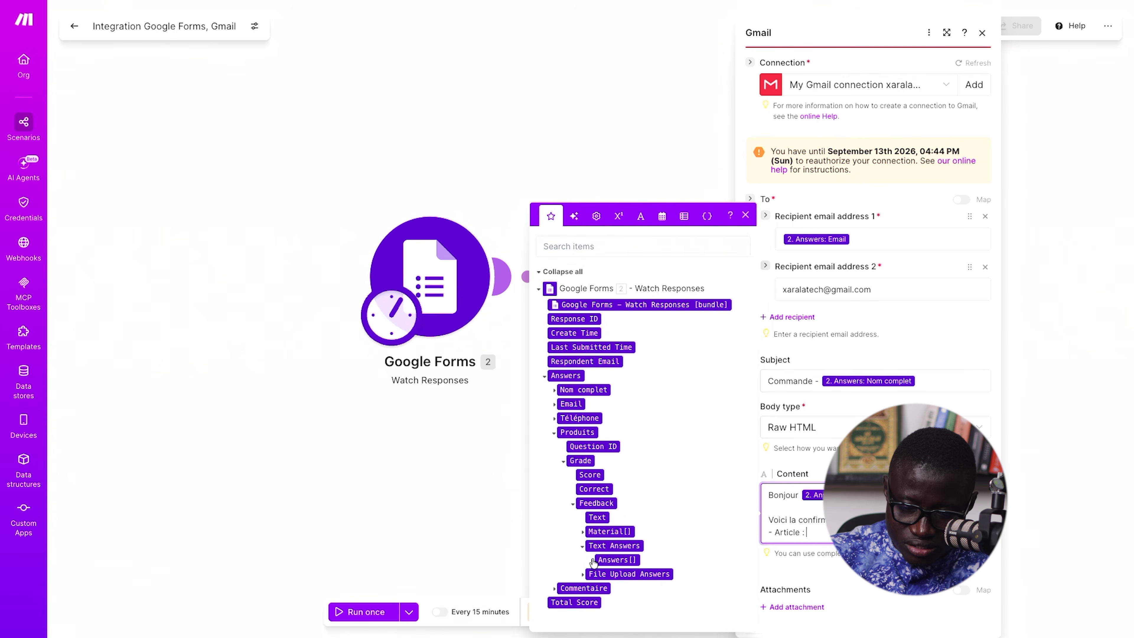
click(593, 560)
drag(615, 560, 779, 545)
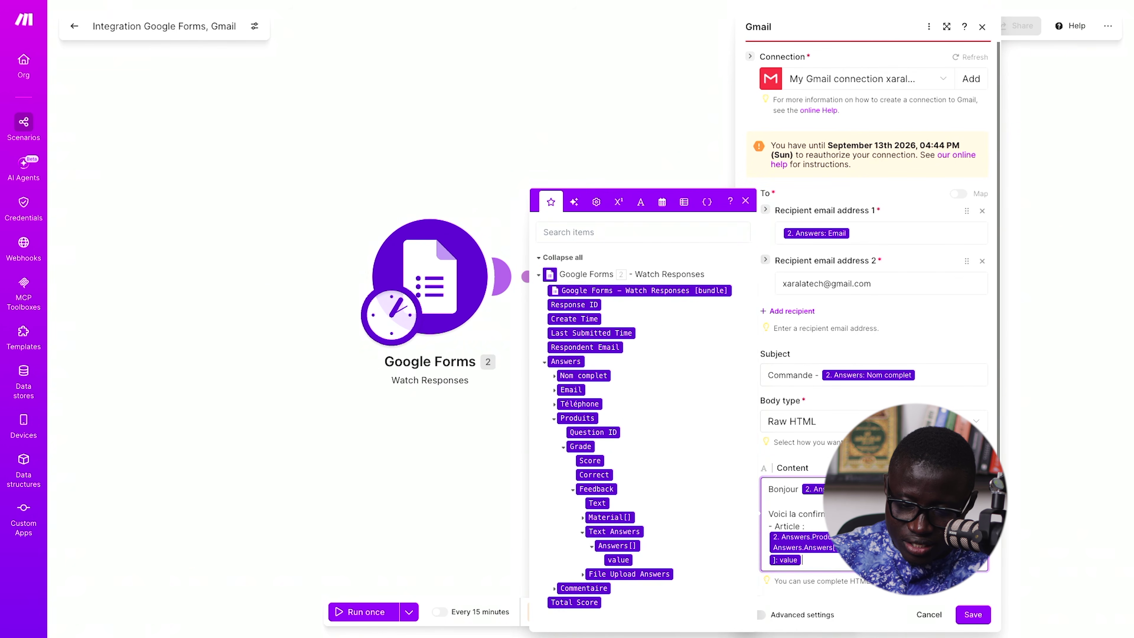
key(Return)
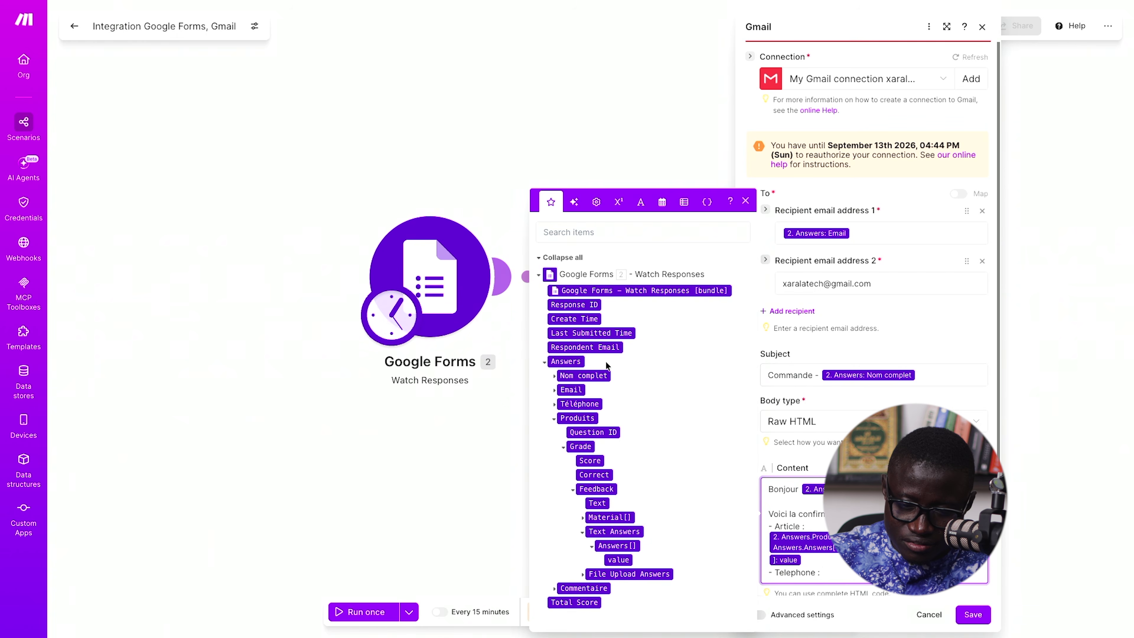
- Add the Téléphone answer after the Telephone label and a 'Merci de confirmer…' closing line
drag(576, 404, 830, 571)
key(Return)
key(Return)
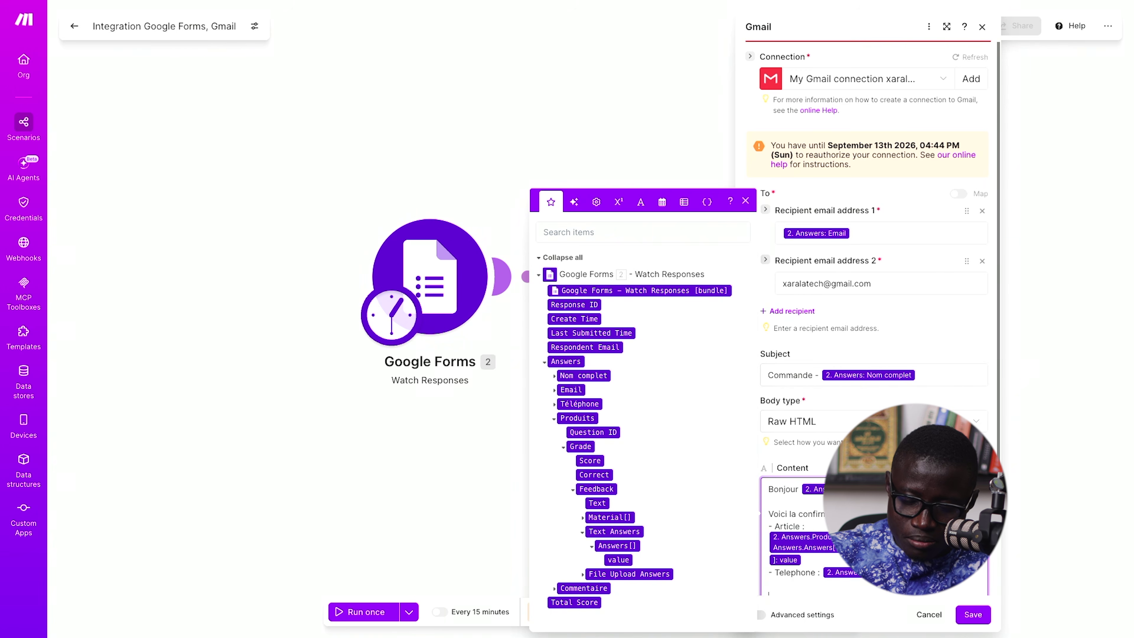
text(Merd)
key(BackSpace)
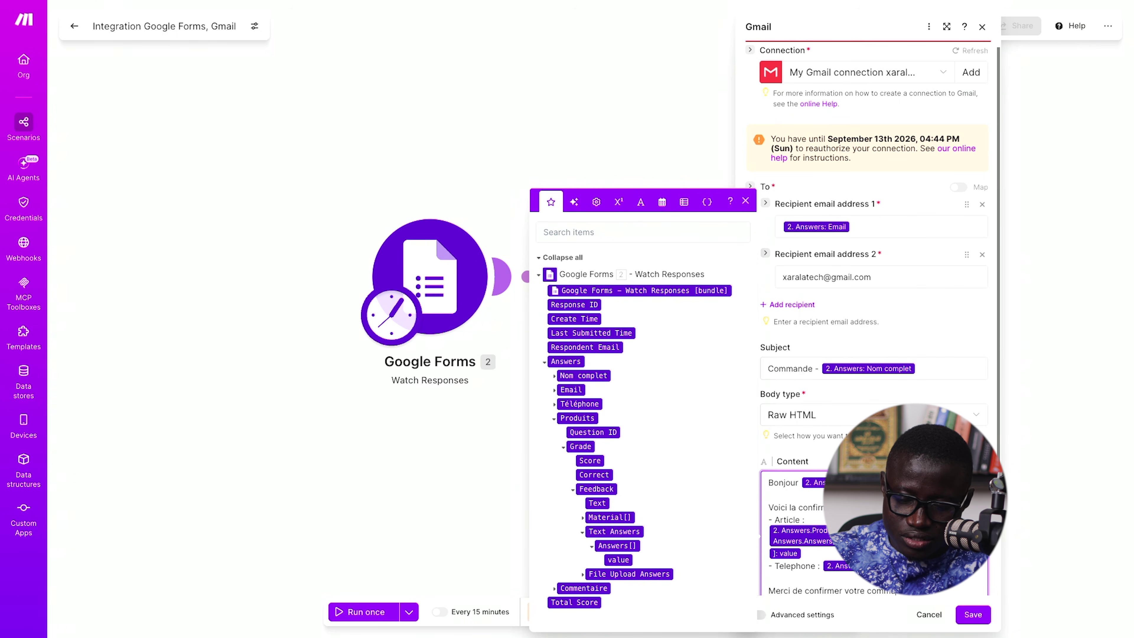
scroll(868, 312, down, 2)
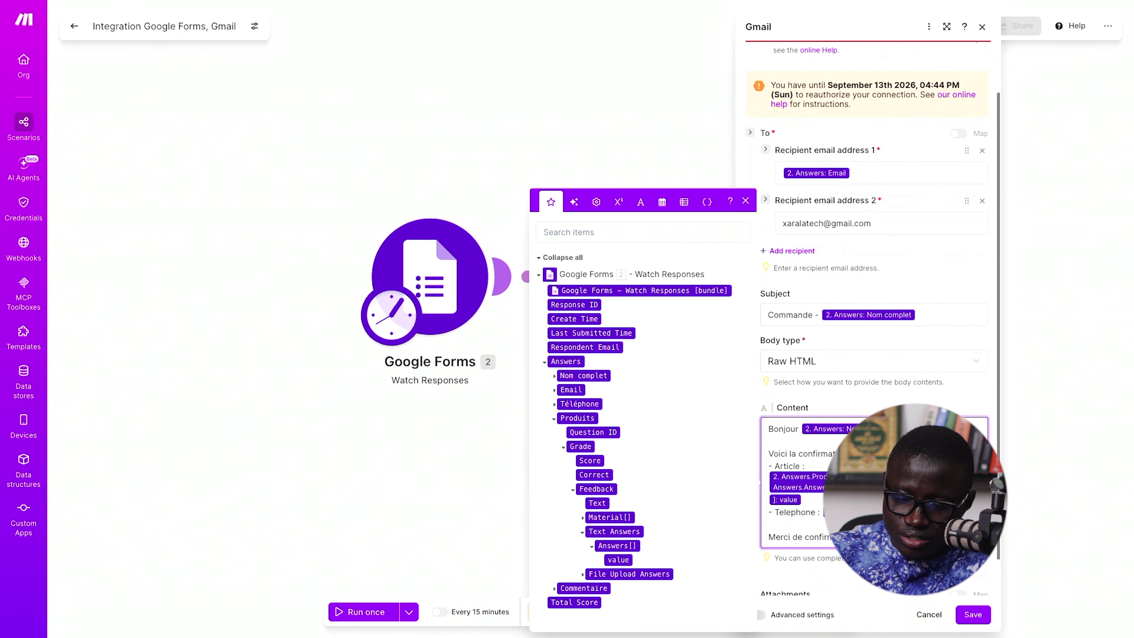
click(972, 615)
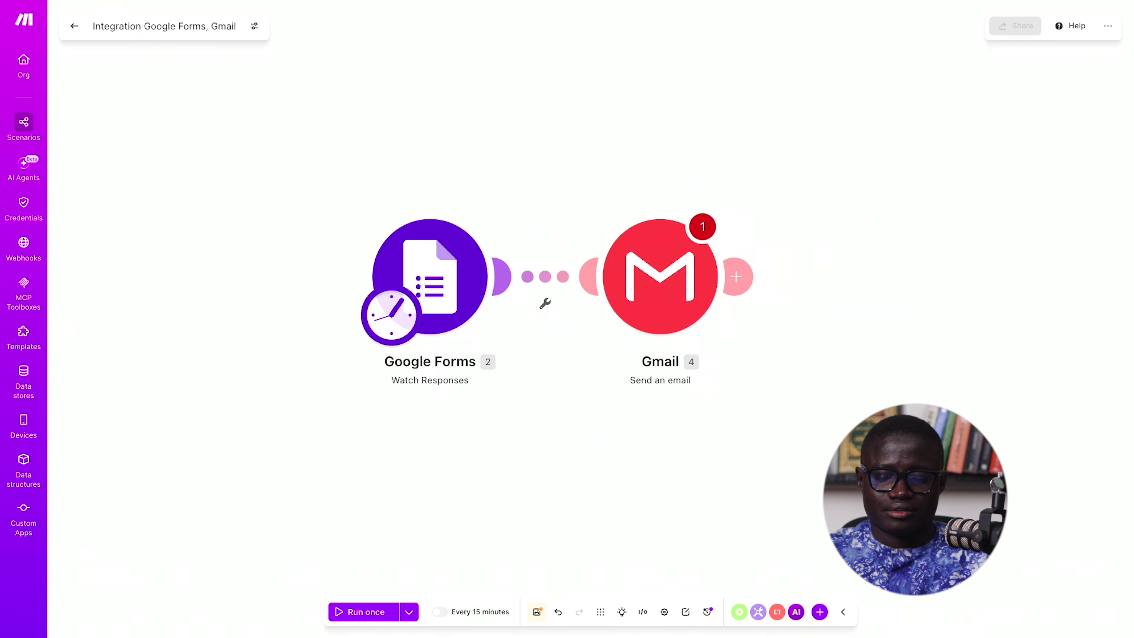
- Review the Gmail module settings and save them
click(666, 268)
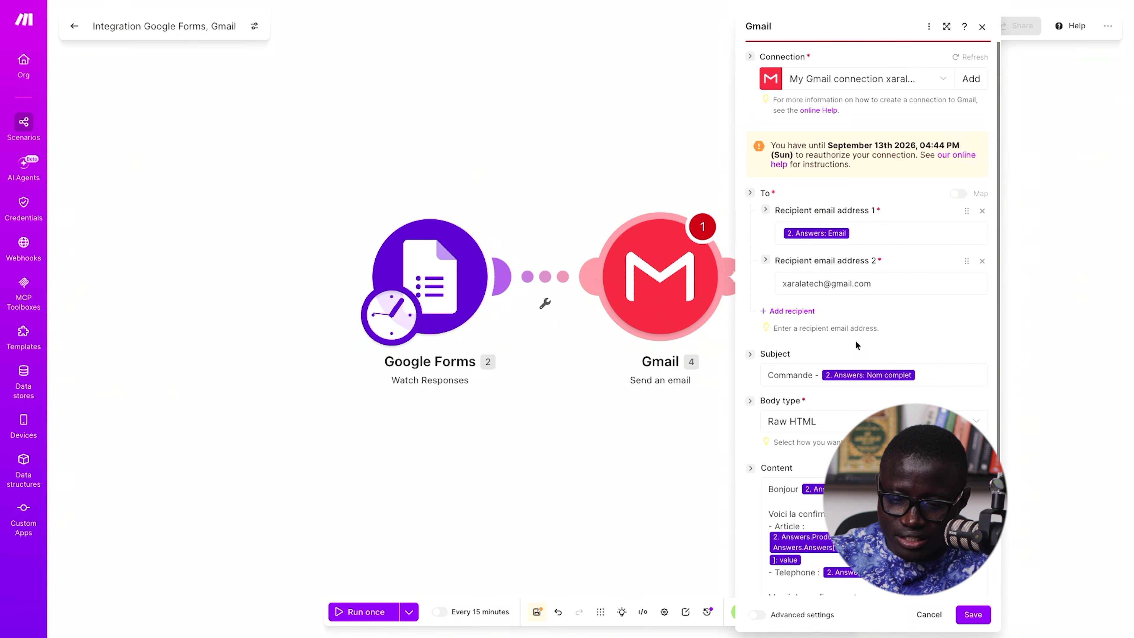
scroll(881, 274, down, 3)
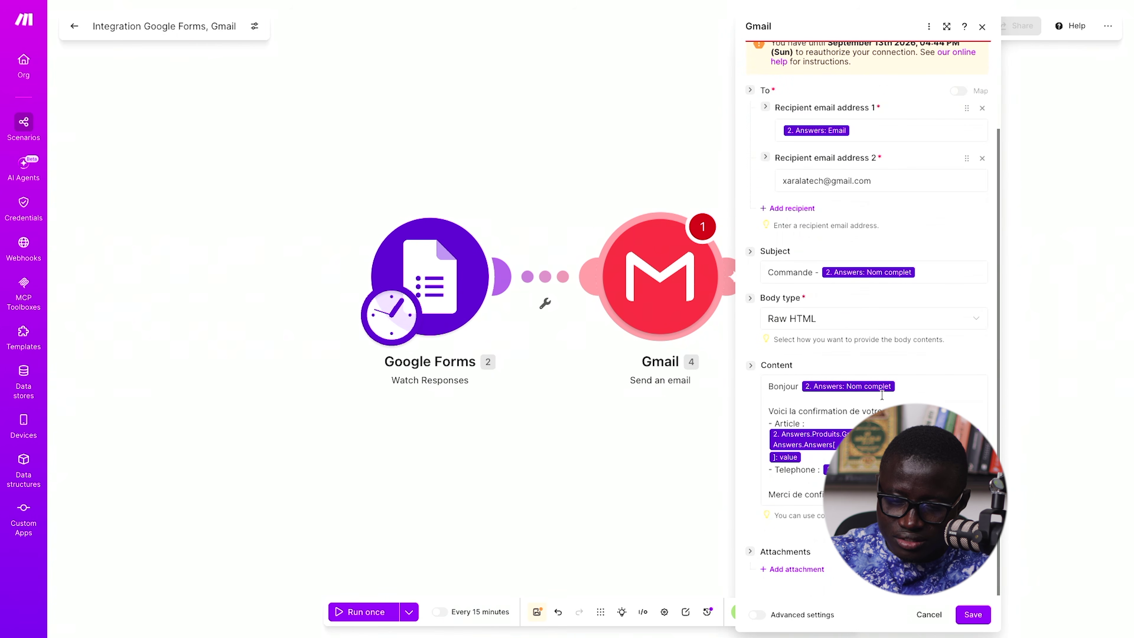
scroll(873, 315, up, 2)
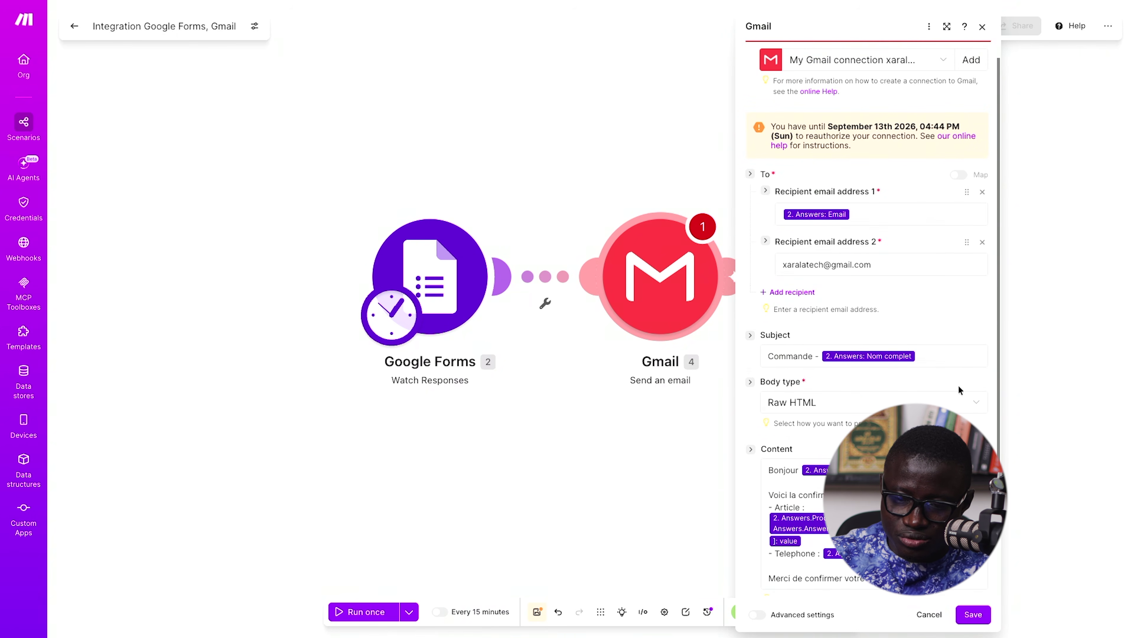
scroll(960, 389, up, 1)
click(973, 614)
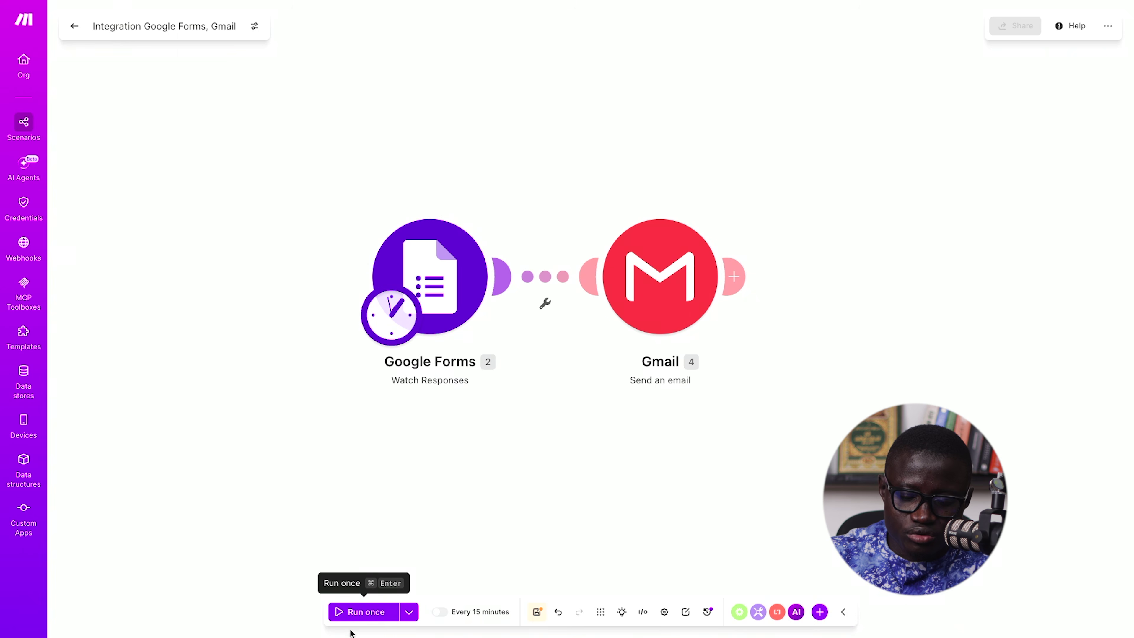
- Run the scenario once starting from 'All' existing responses; Gmail fails validation
click(373, 619)
click(361, 612)
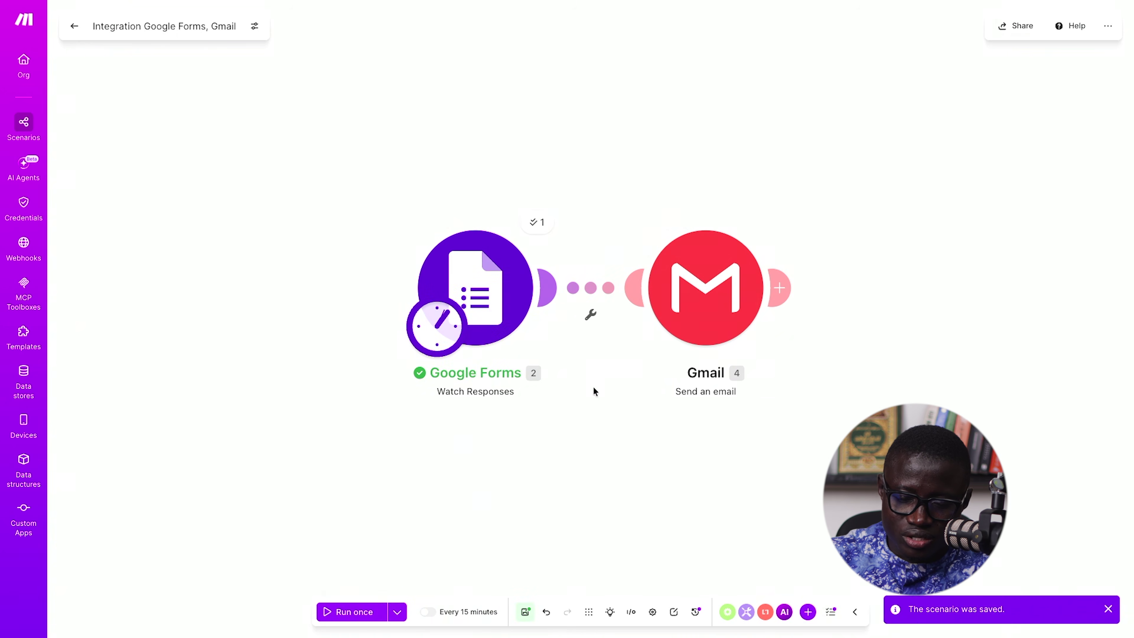
mouse_move(1, 415)
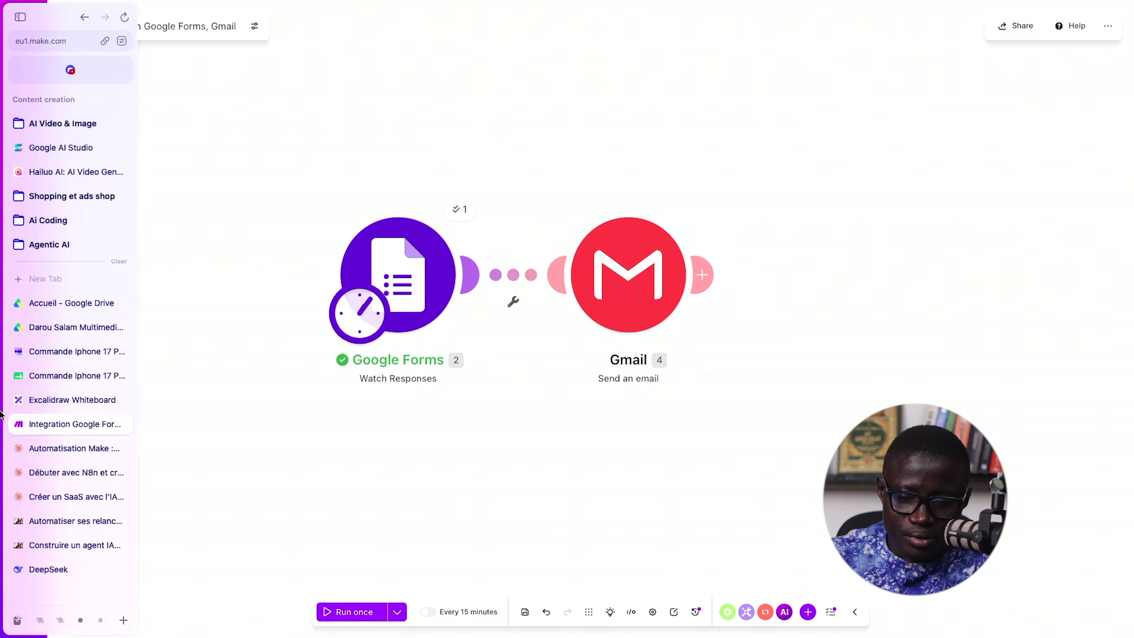
click(459, 215)
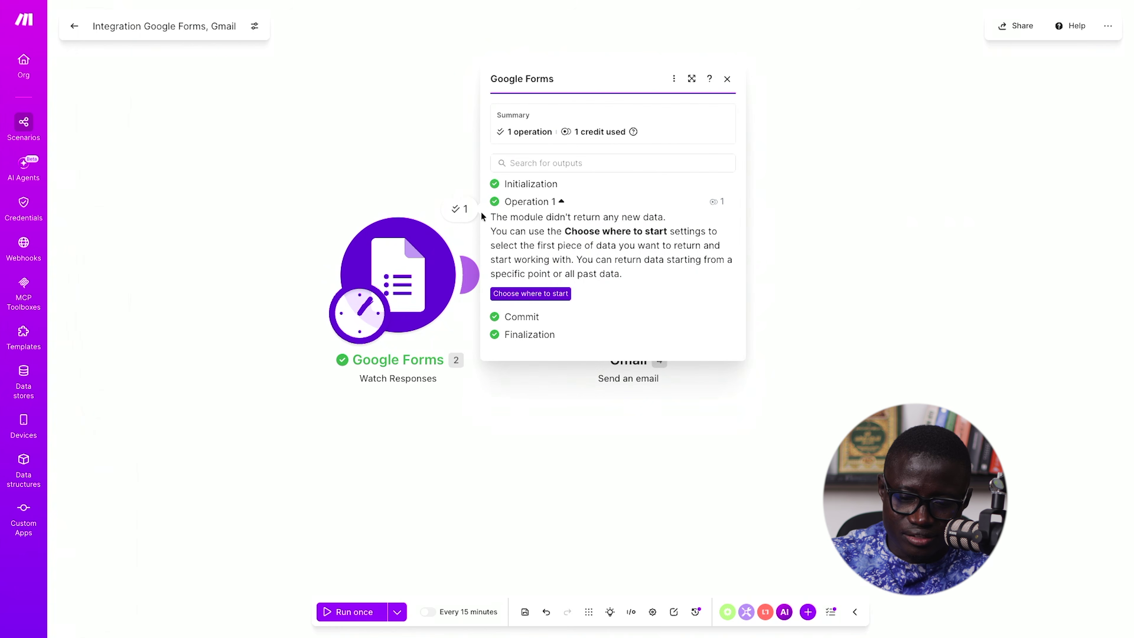
click(555, 290)
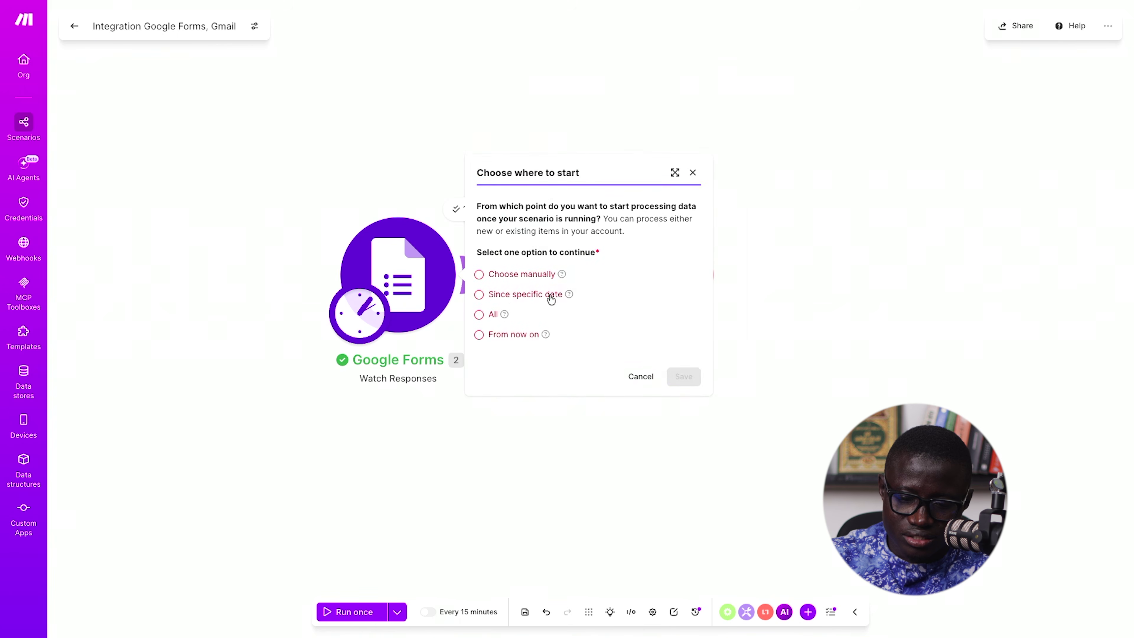
click(492, 314)
click(680, 376)
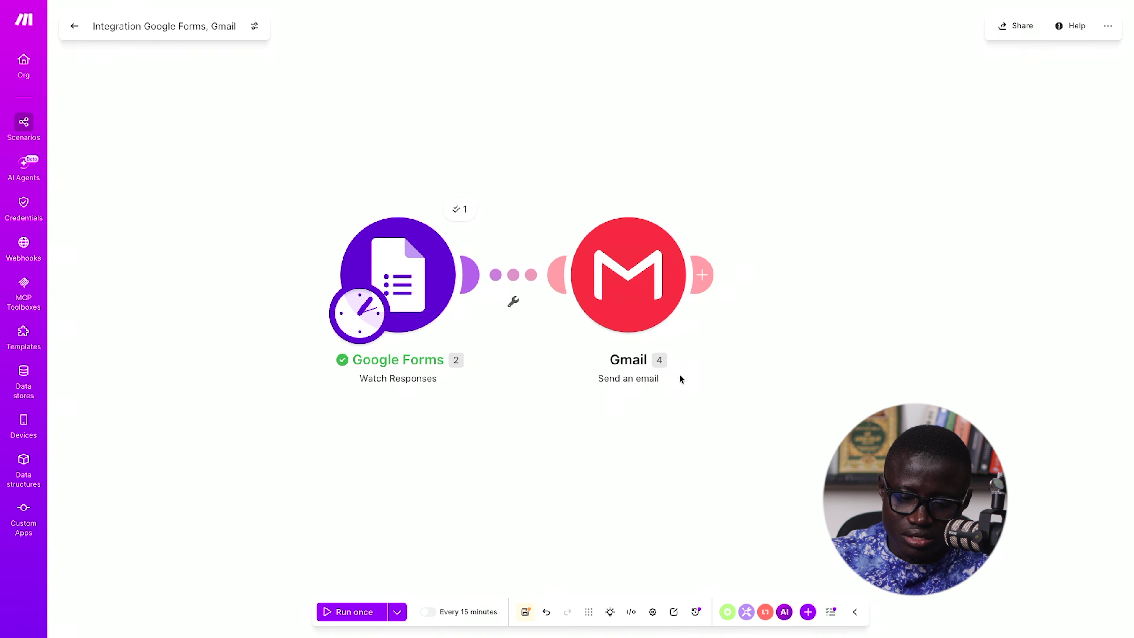
click(367, 611)
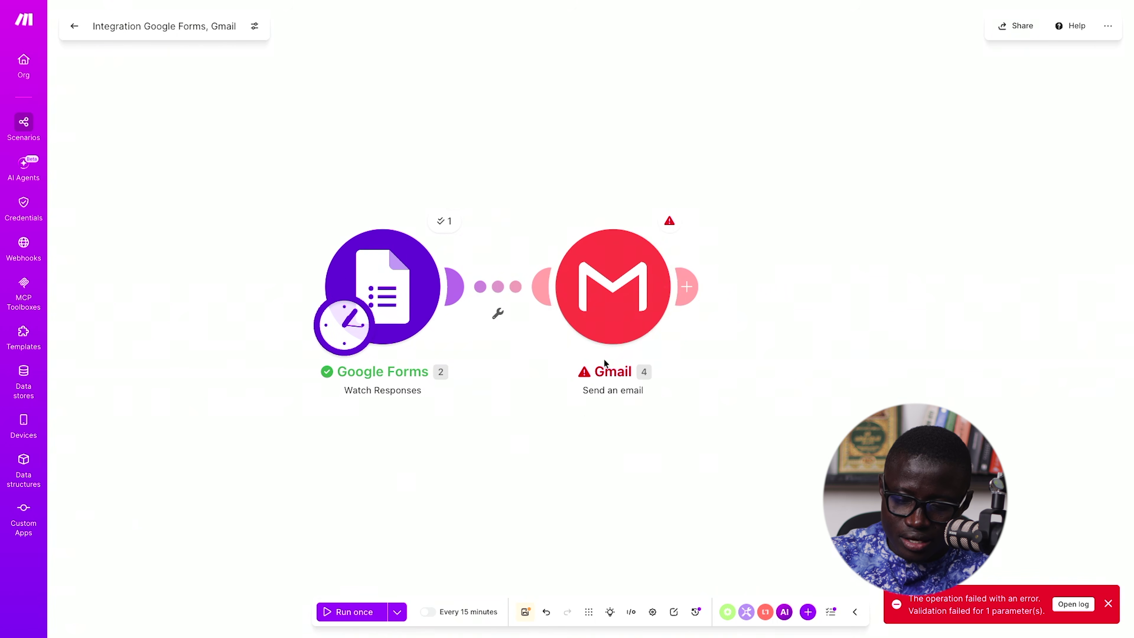
- Read the failed Gmail operation's invalid 'to' email address error, then return to the first recipient
click(634, 317)
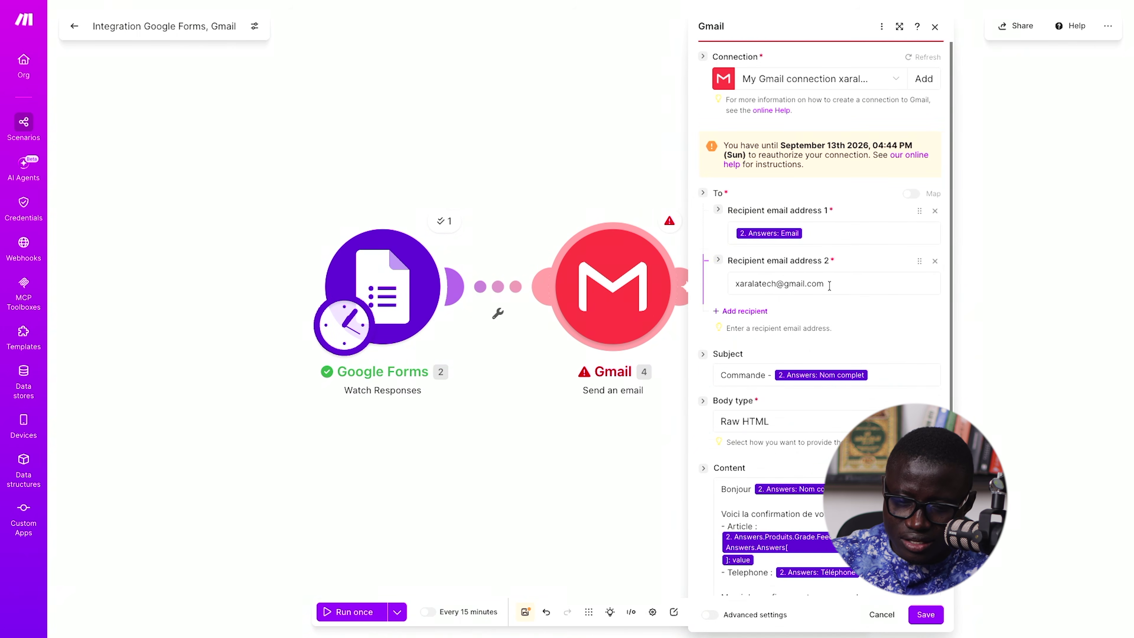
scroll(826, 250, down, 2)
scroll(826, 250, up, 2)
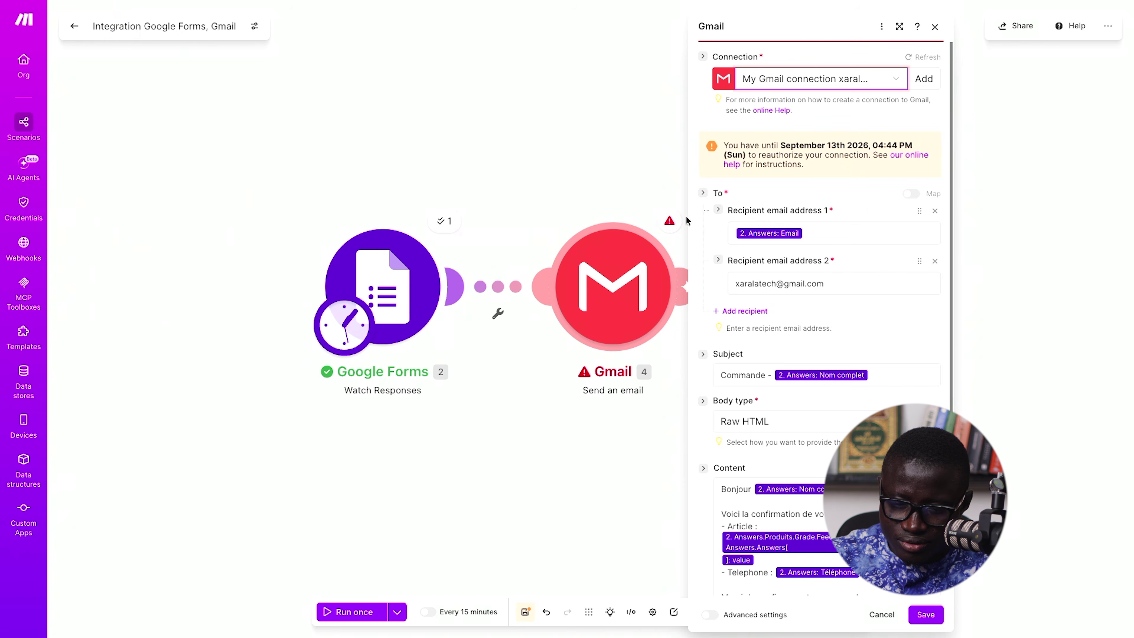
click(670, 221)
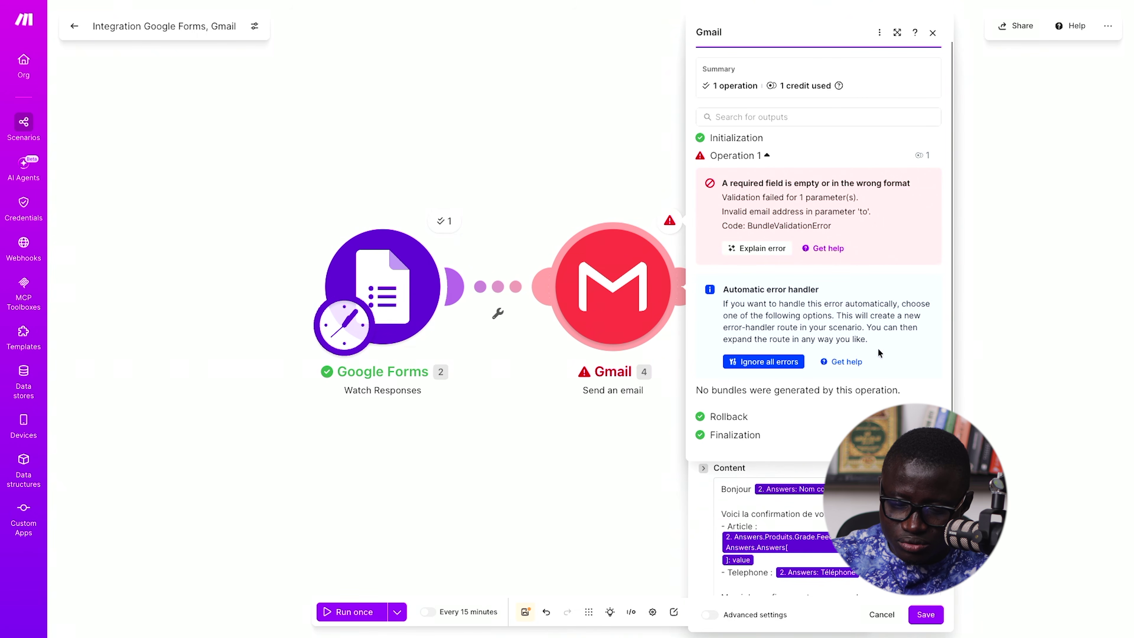
click(721, 488)
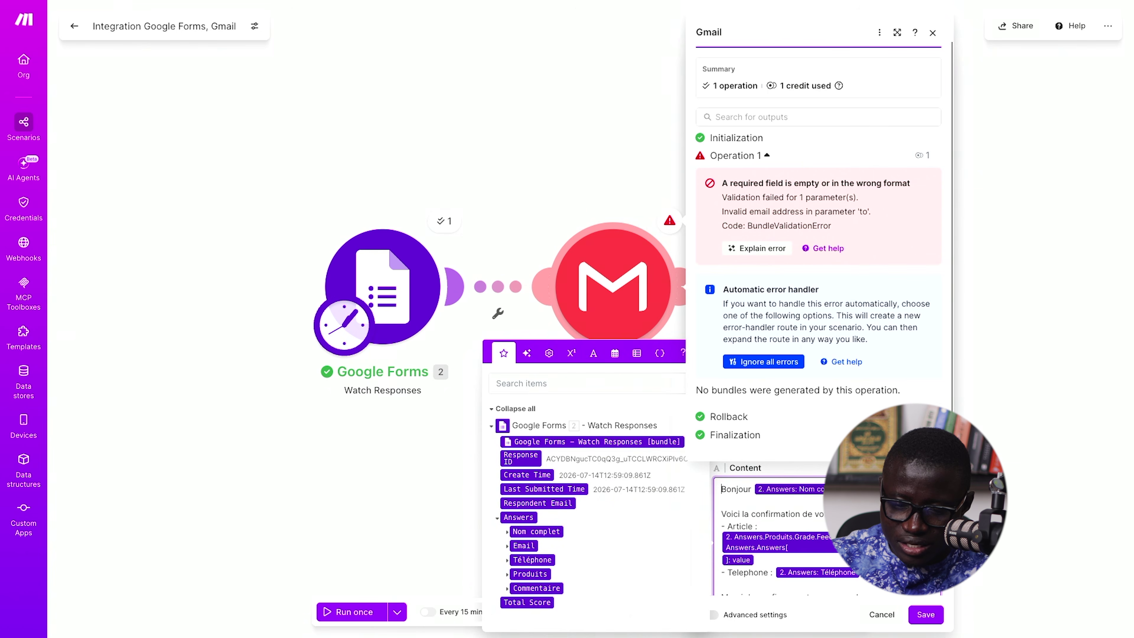
key(Escape)
click(933, 32)
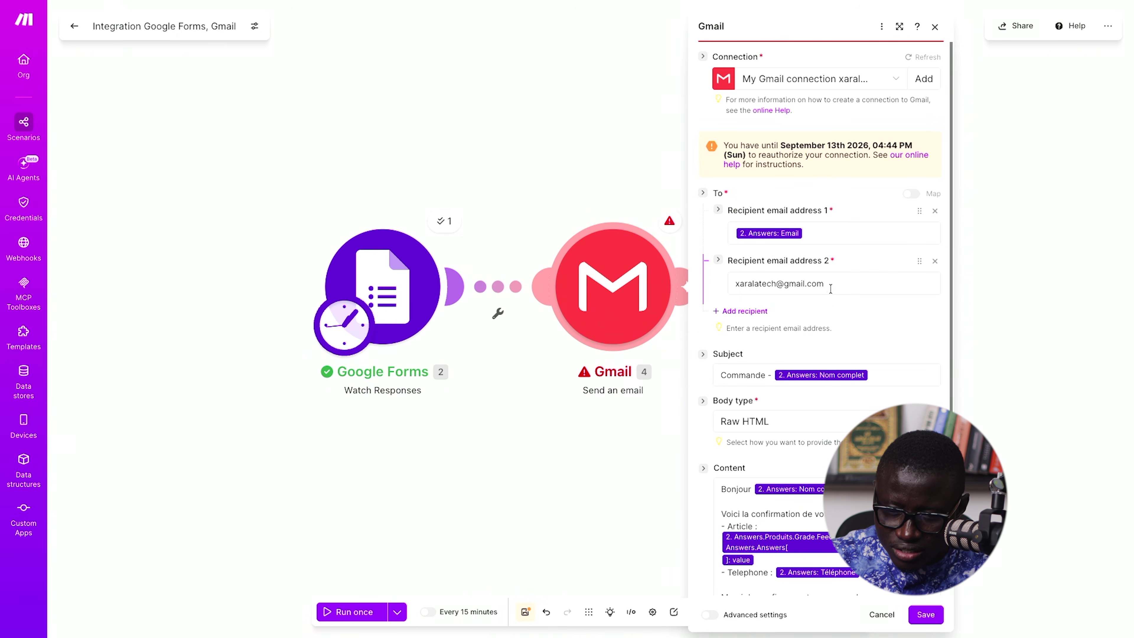
click(816, 235)
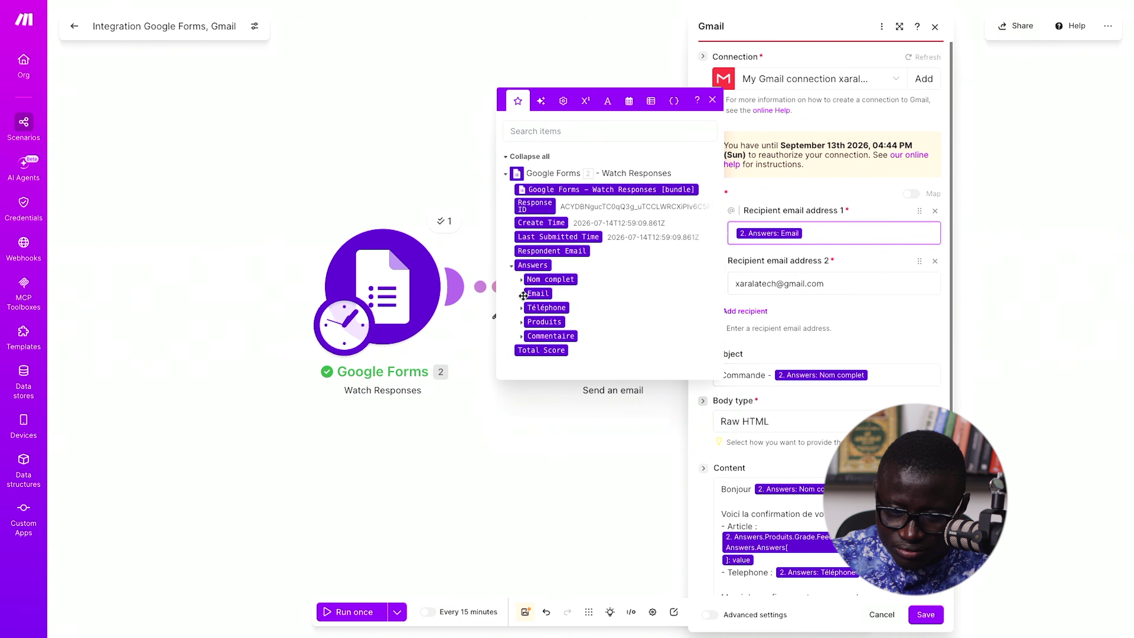
- Replace recipient 1 with the nested Email › textAnswers › answers[] › value
click(538, 294)
click(520, 294)
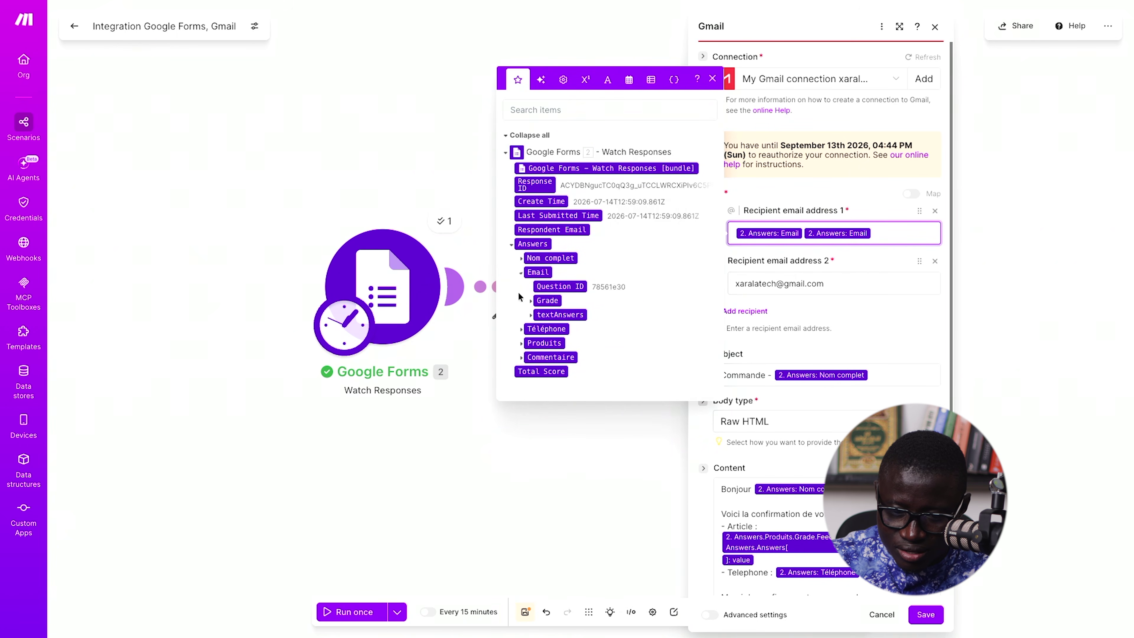
click(530, 308)
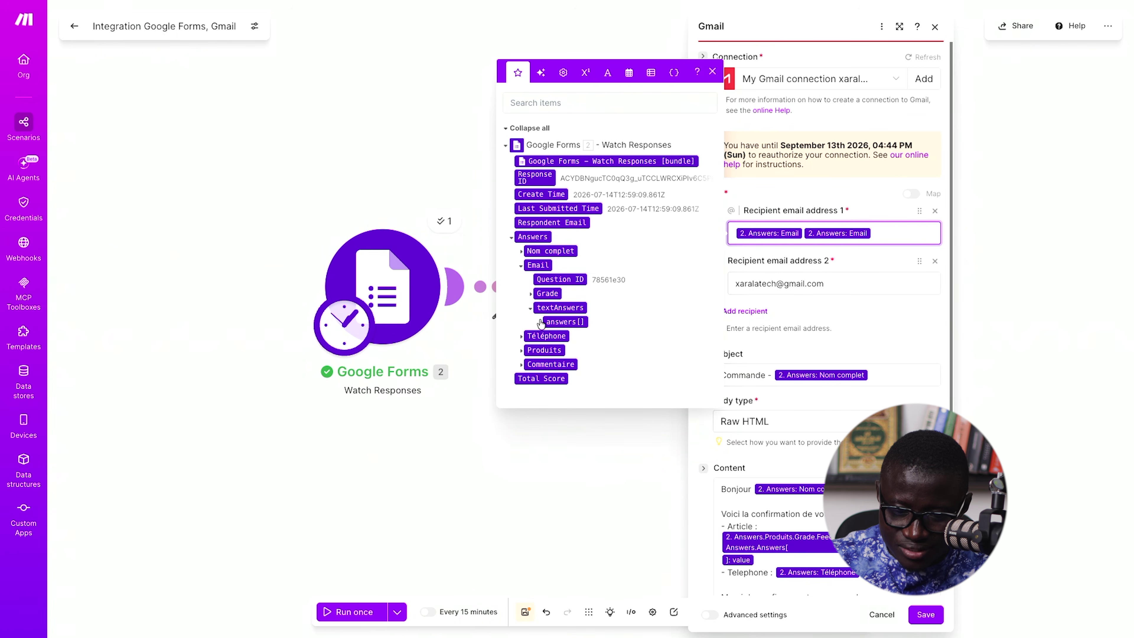
click(543, 323)
click(540, 322)
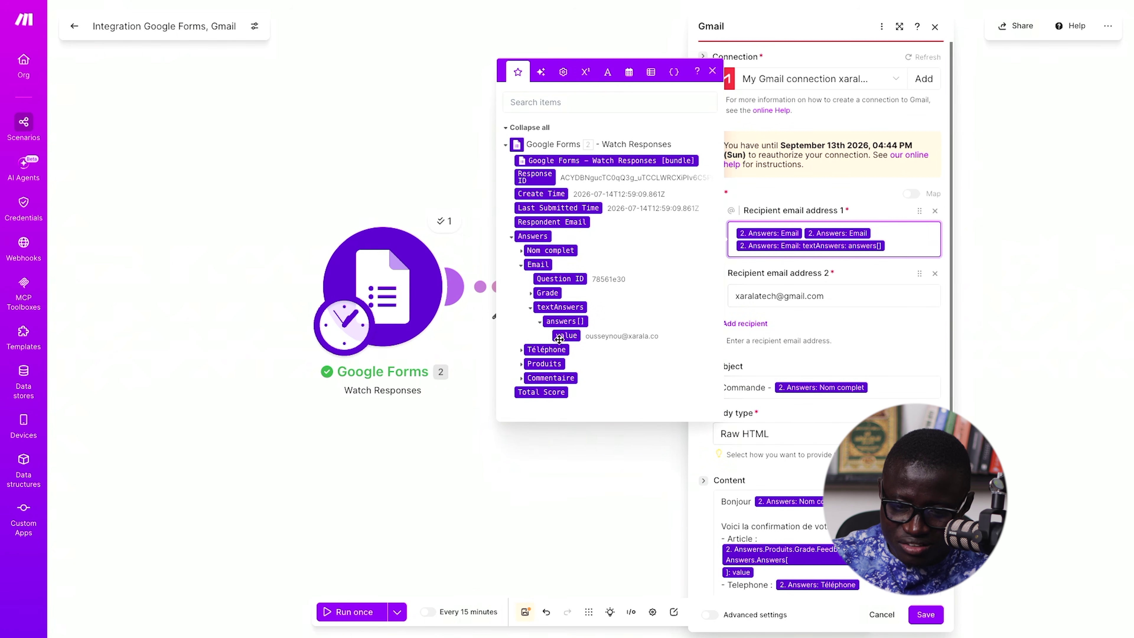
key(ctrl+a)
key(BackSpace)
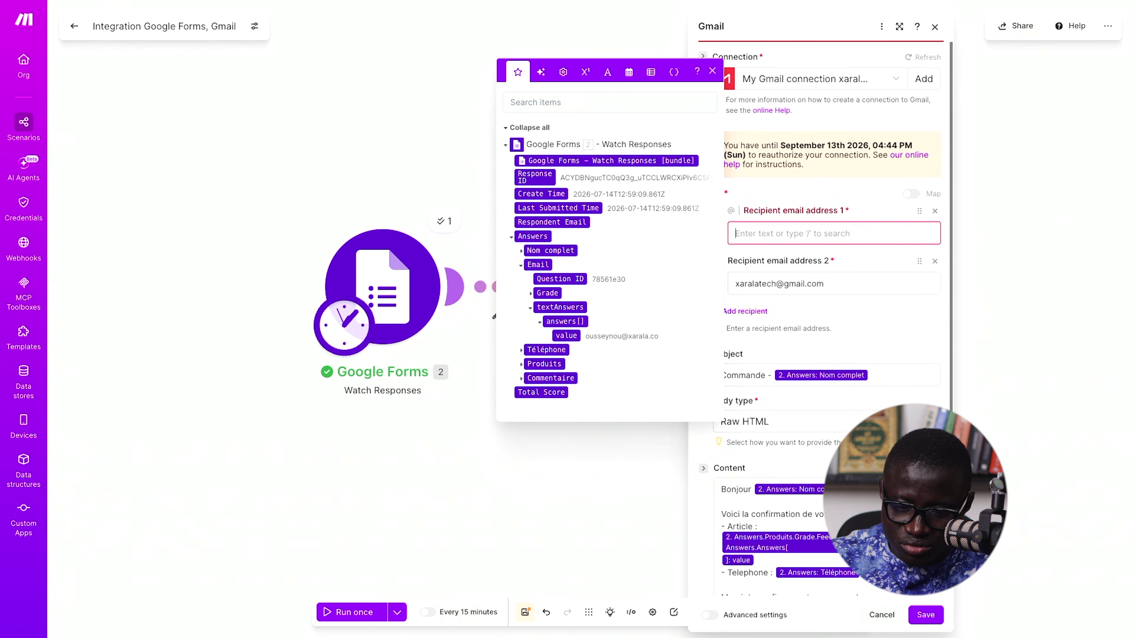
drag(563, 335, 825, 235)
- Map Téléphone › answers[] › value after Telephone and remove the greeting's old Nom complet pill
scroll(861, 350, down, 2)
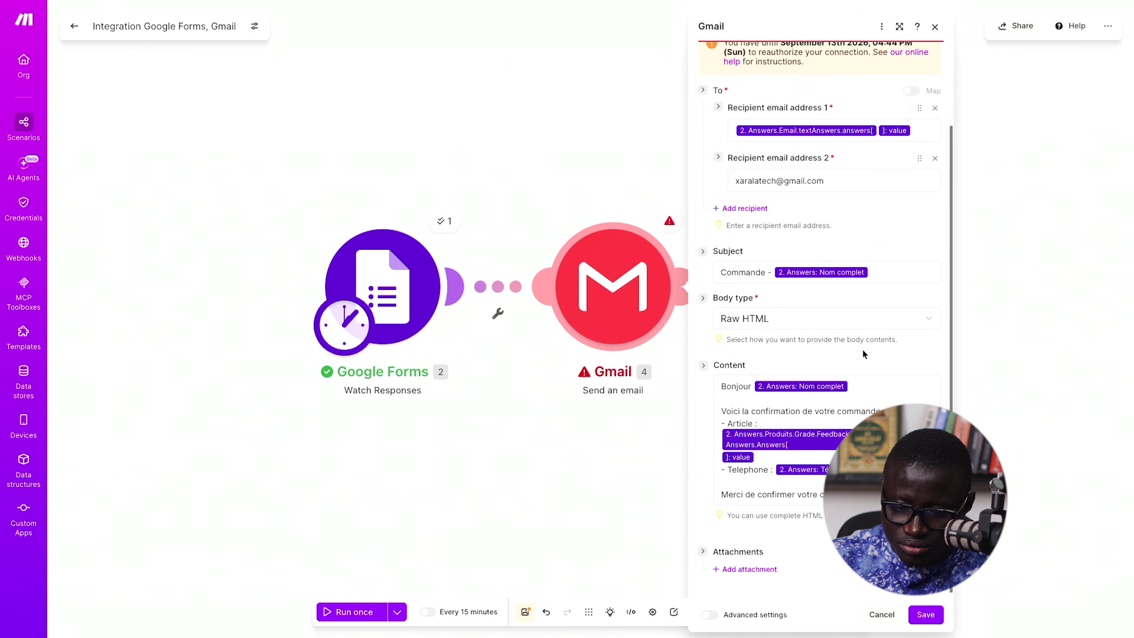
click(767, 483)
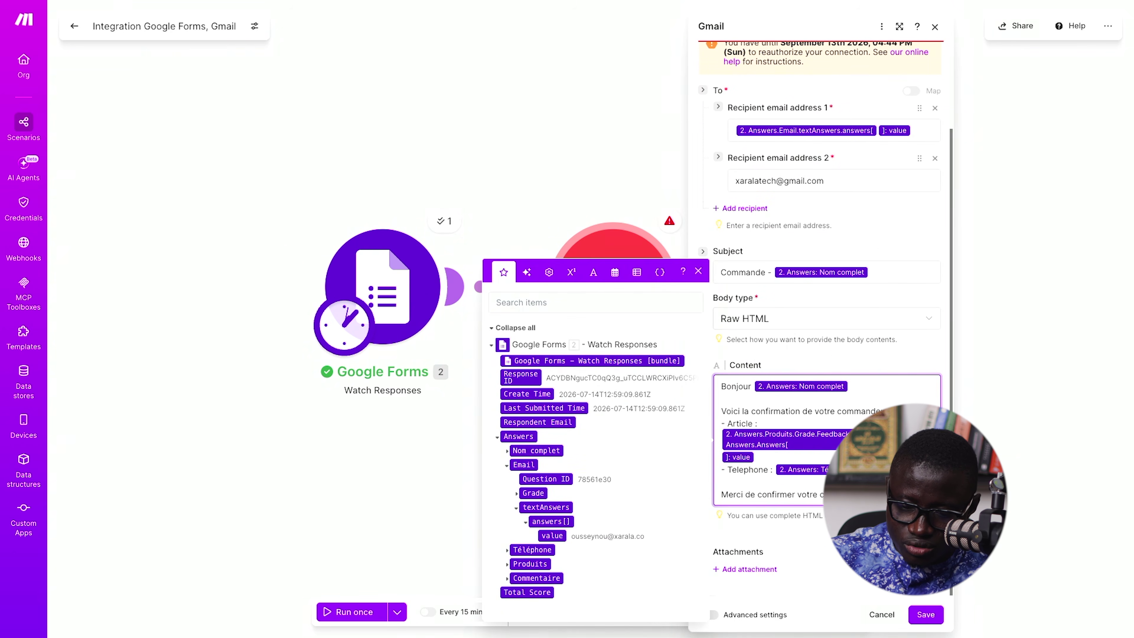
key(BackSpace)
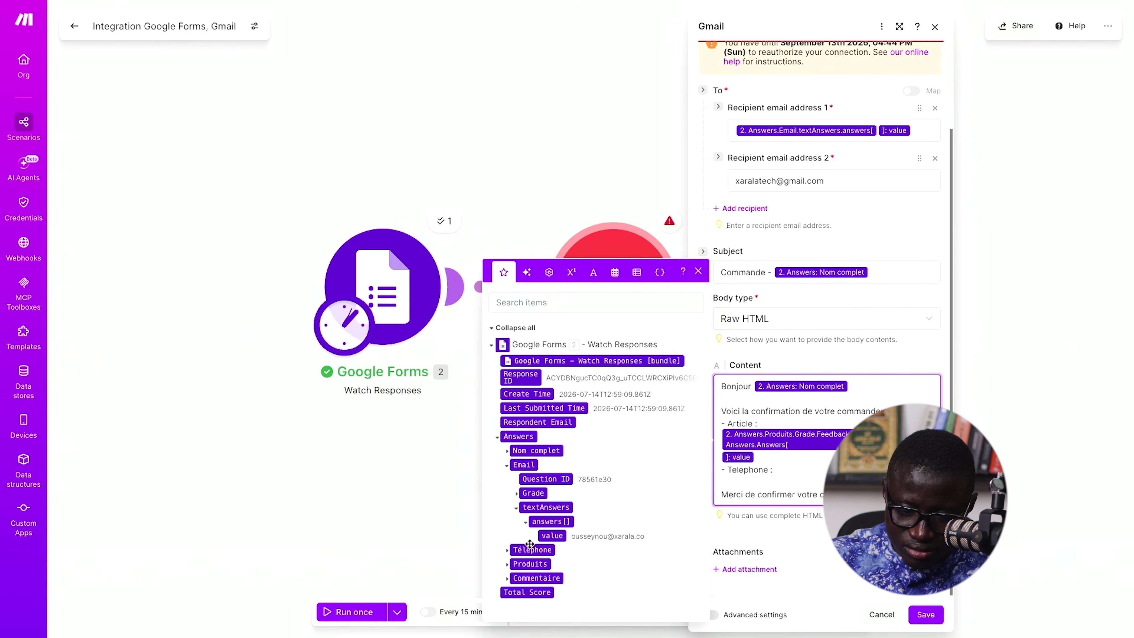
click(507, 549)
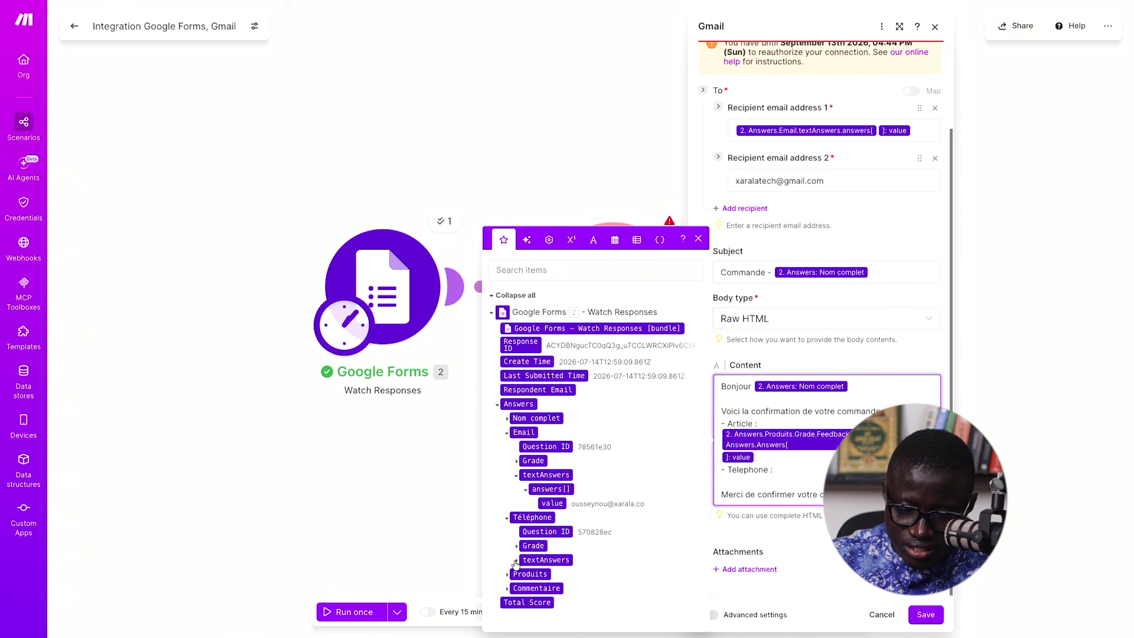
click(516, 561)
click(527, 561)
drag(552, 560, 794, 481)
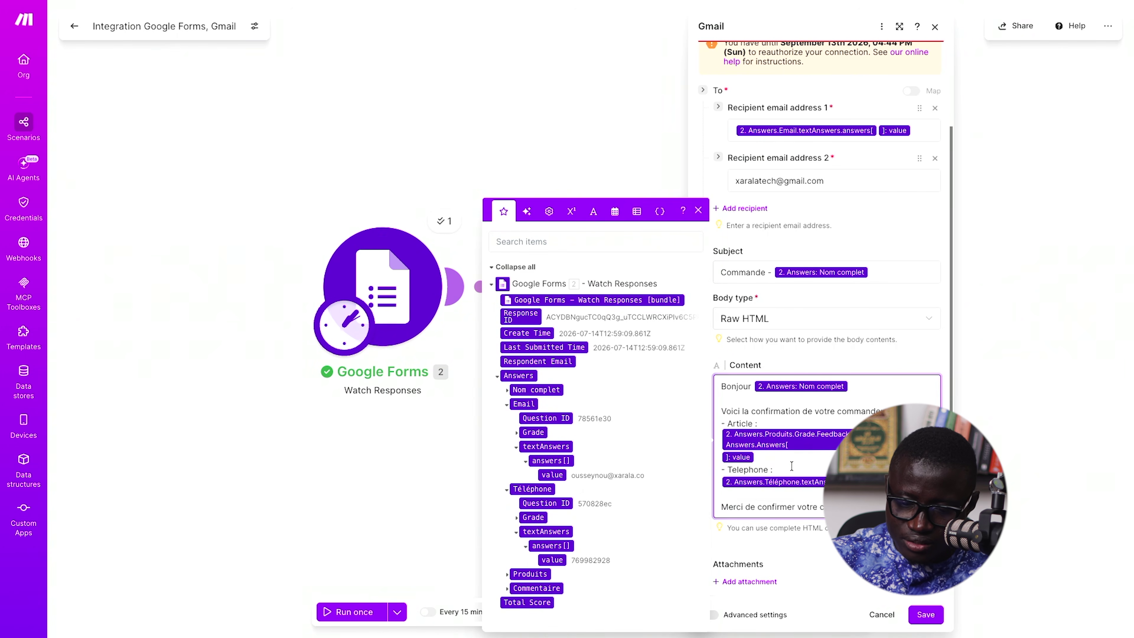
click(851, 384)
key(BackSpace)
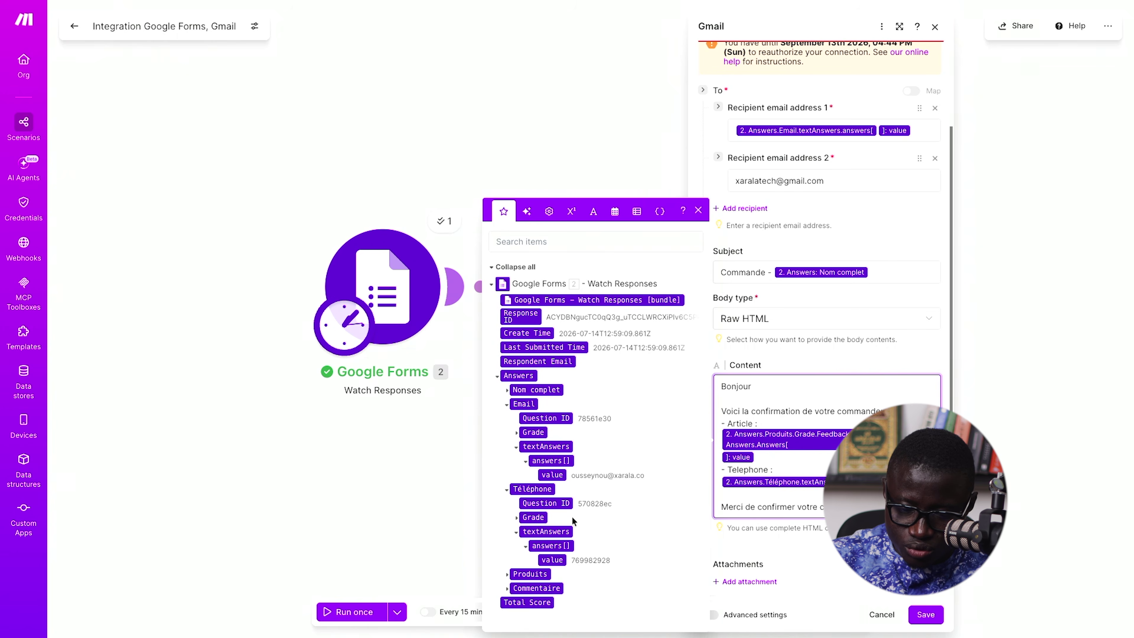
- Put the nested Nom complet › textAnswers › answers[] › value after Bonjour
click(510, 389)
click(506, 390)
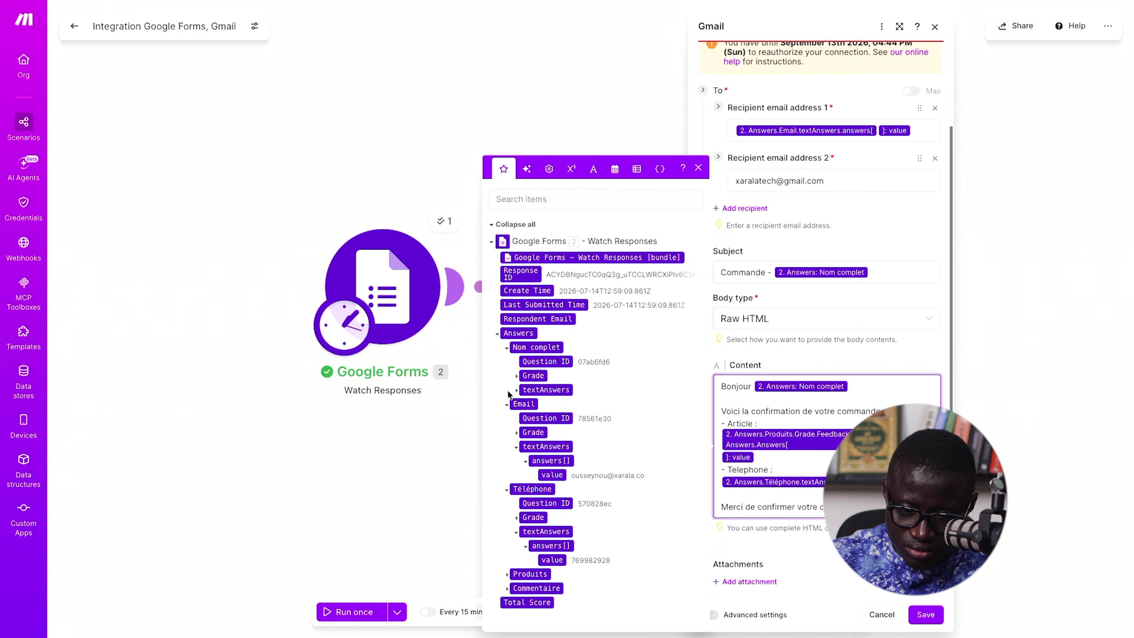
click(517, 391)
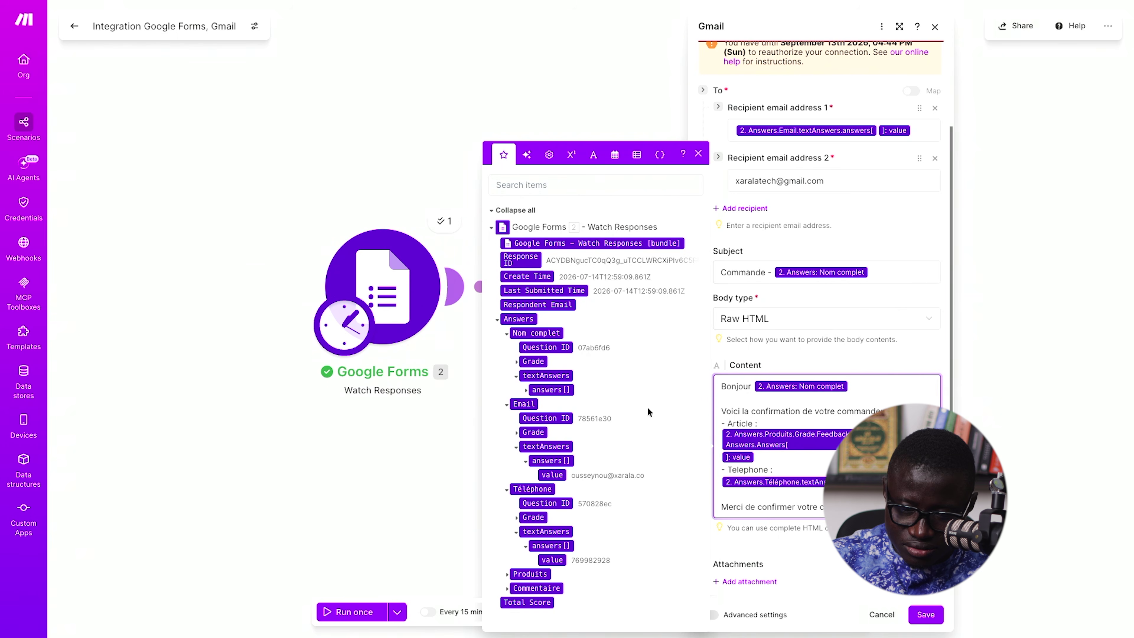
click(526, 390)
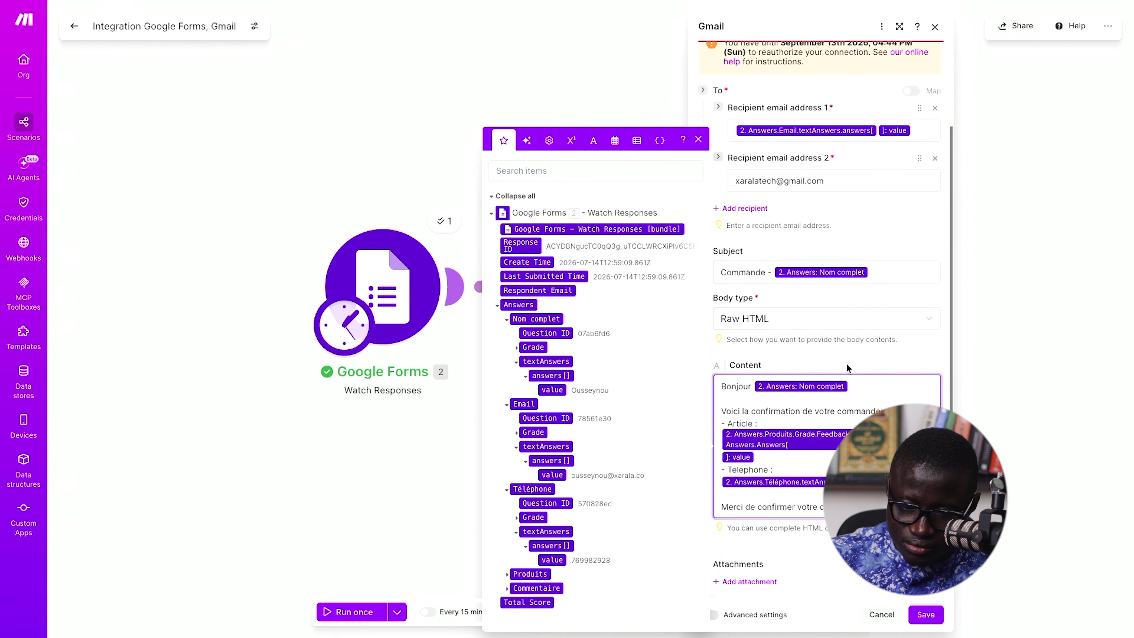
click(839, 403)
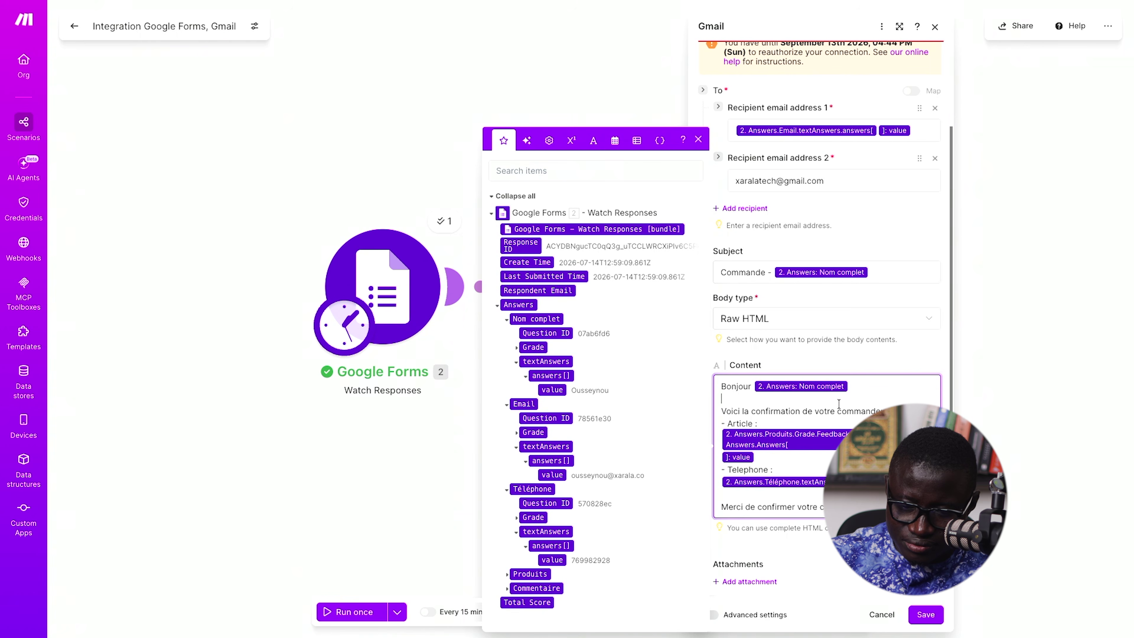
click(859, 388)
key(BackSpace)
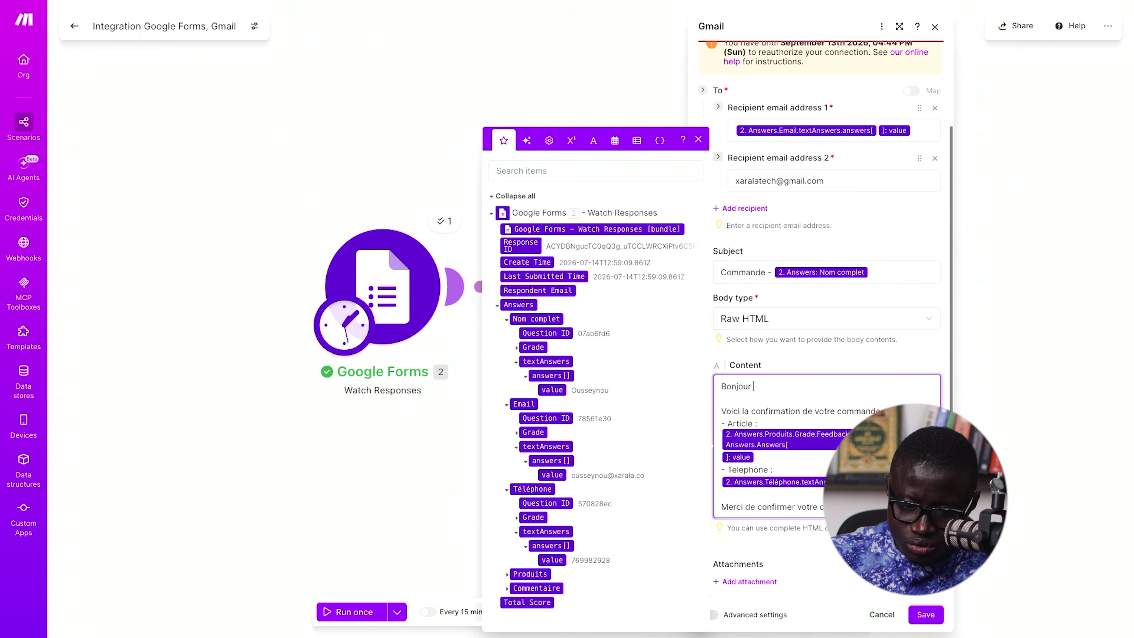
click(554, 389)
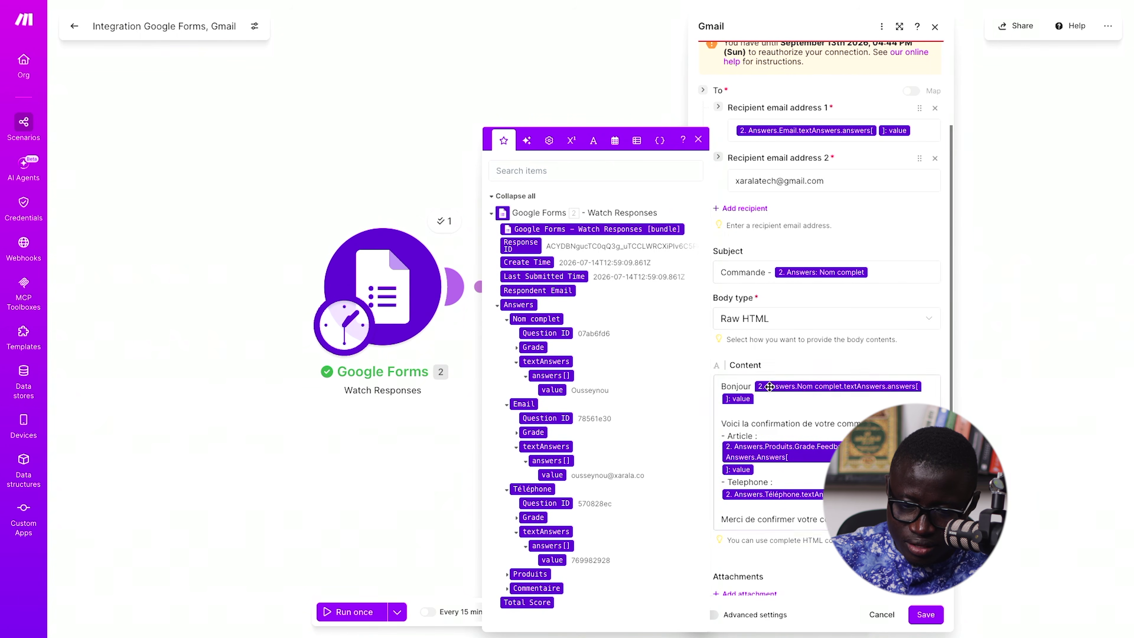
- Save the Gmail step and rerun the scenario, now succeeding for both modules
click(809, 373)
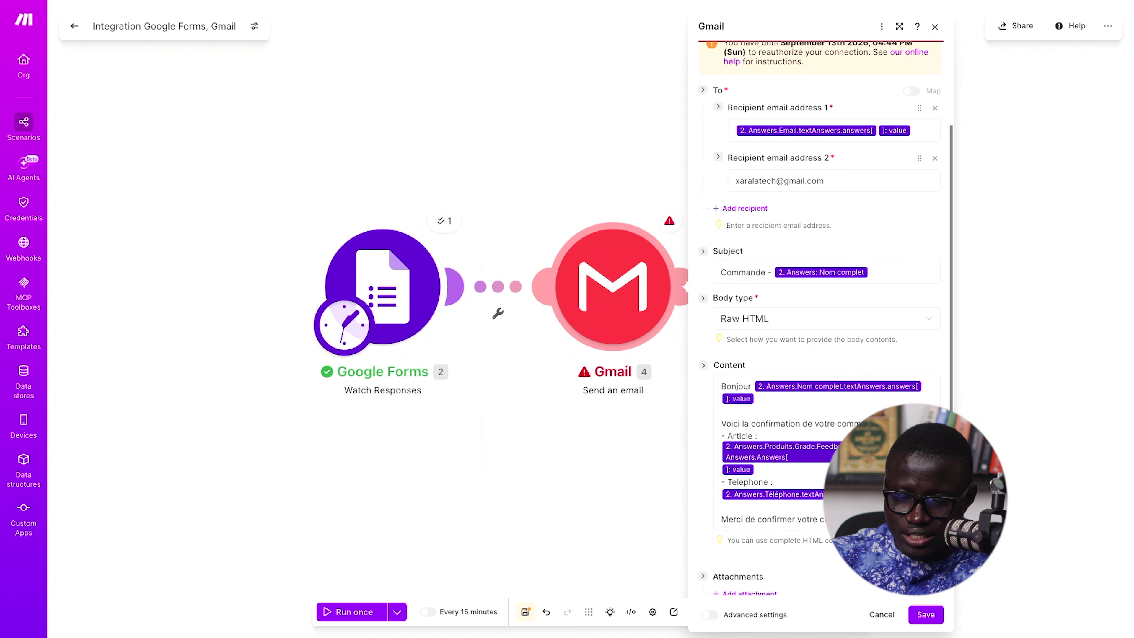
click(926, 614)
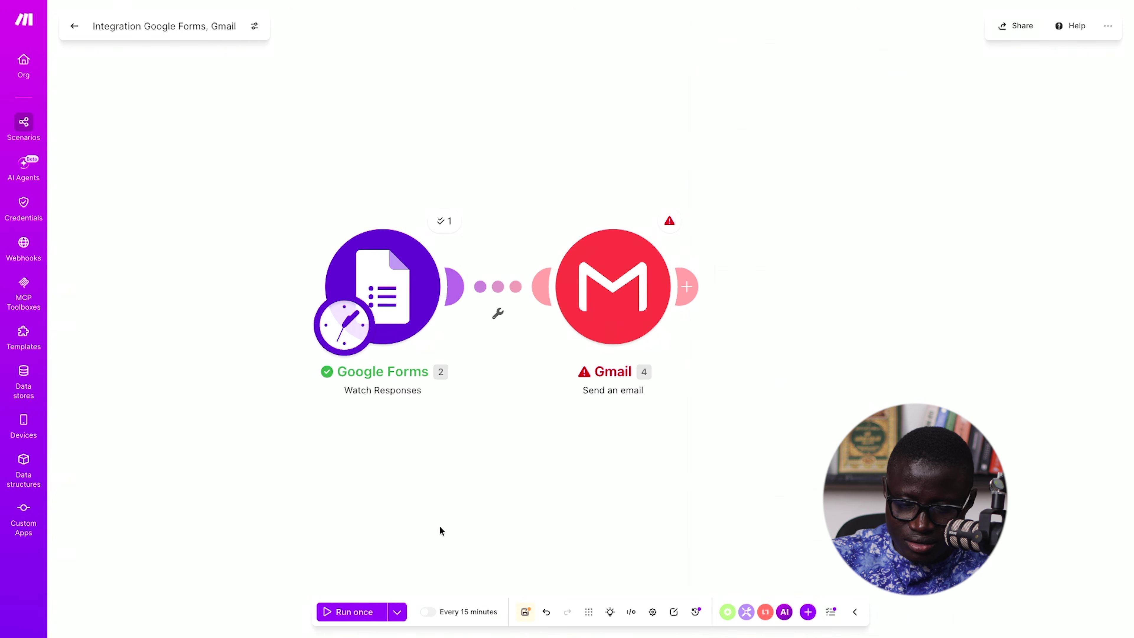
click(353, 613)
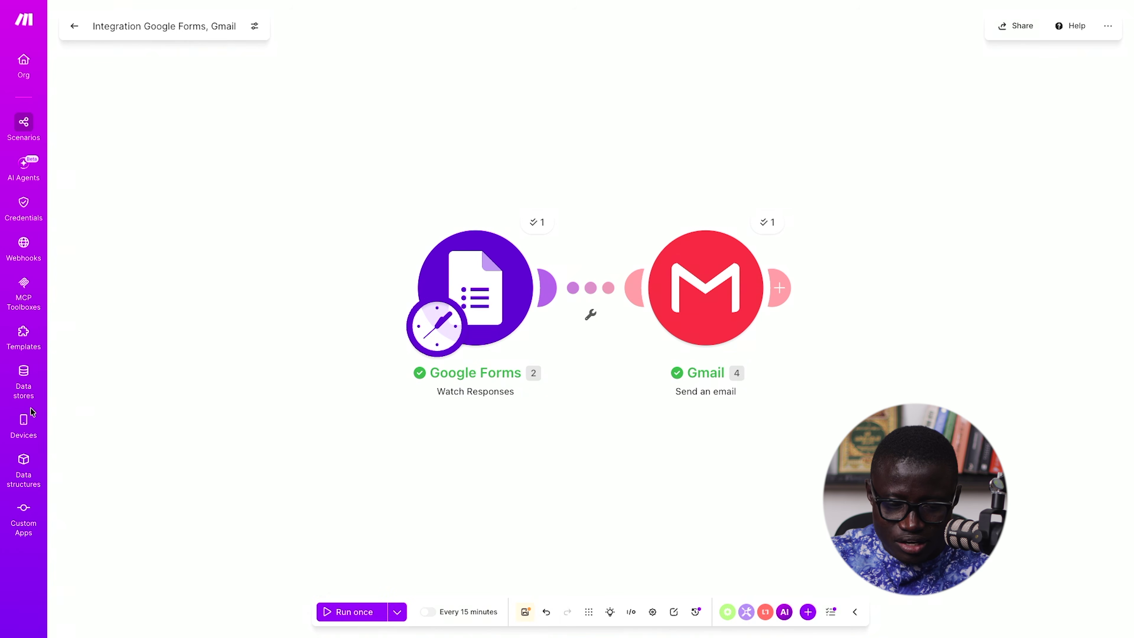
- Open Gmail in a new tab and switch to the receiving Google account
mouse_move(4, 425)
key(super+t)
text(gmail.com)
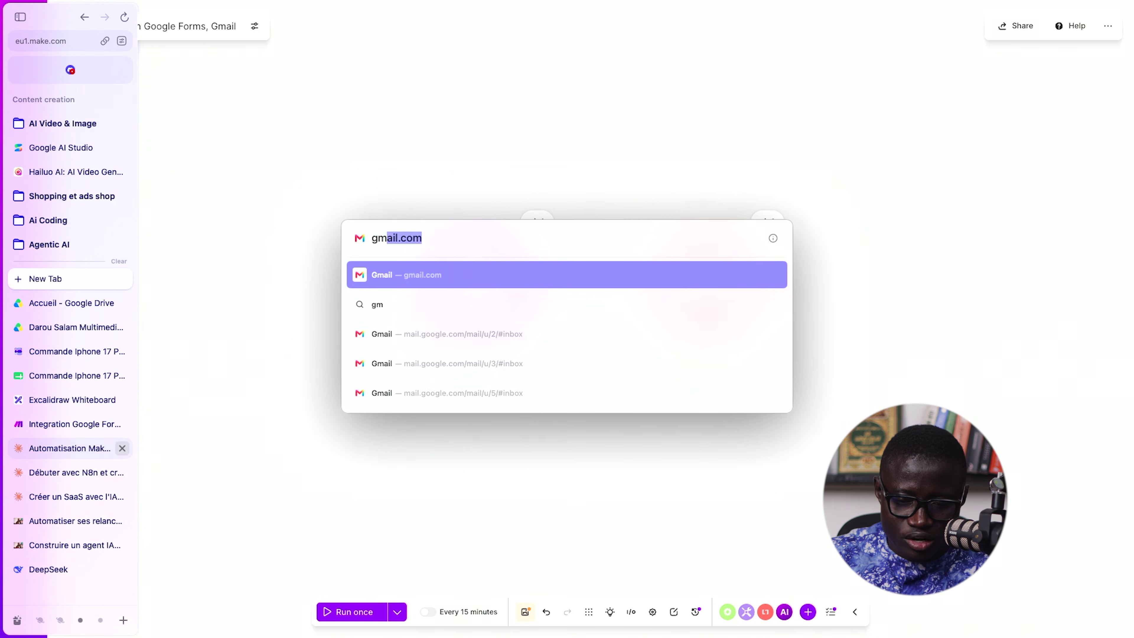
key(Down)
key(Down)
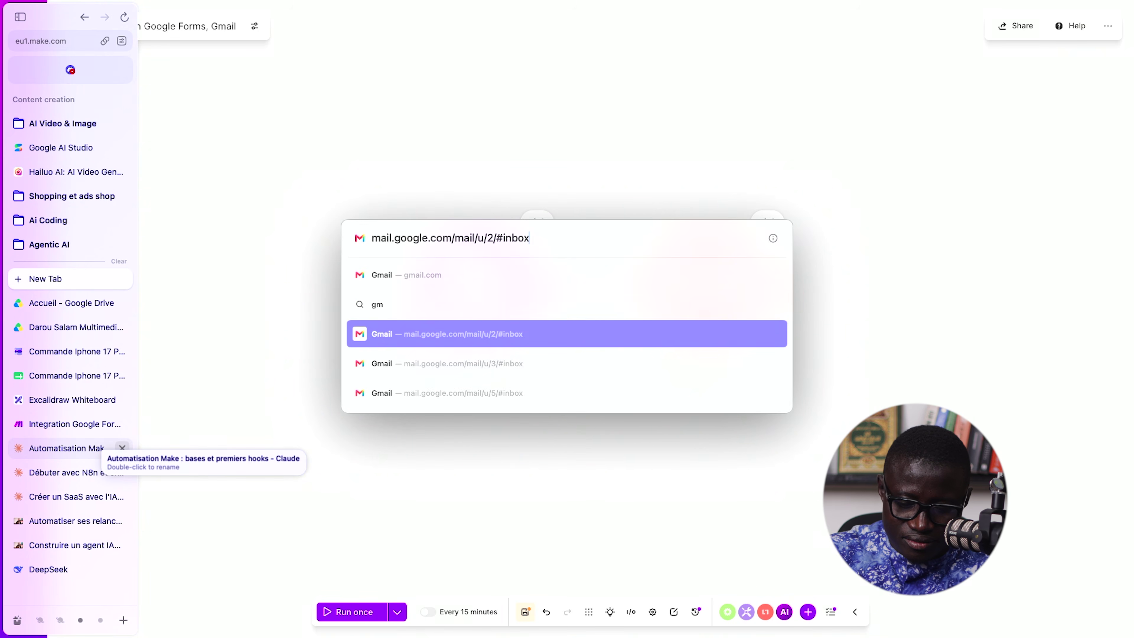
key(BackSpace)
key(BackSpace)
key(BackSpace)
key(BackSpace)
key(BackSpace)
key(BackSpace)
key(BackSpace)
key(BackSpace)
text(0)
key(Return)
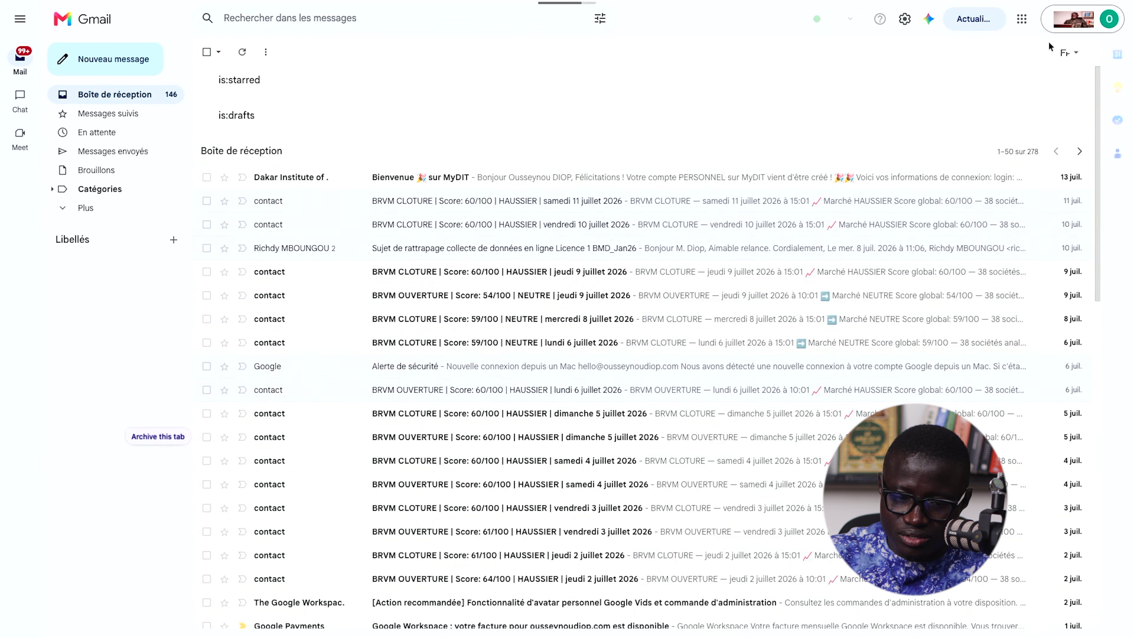
click(1080, 19)
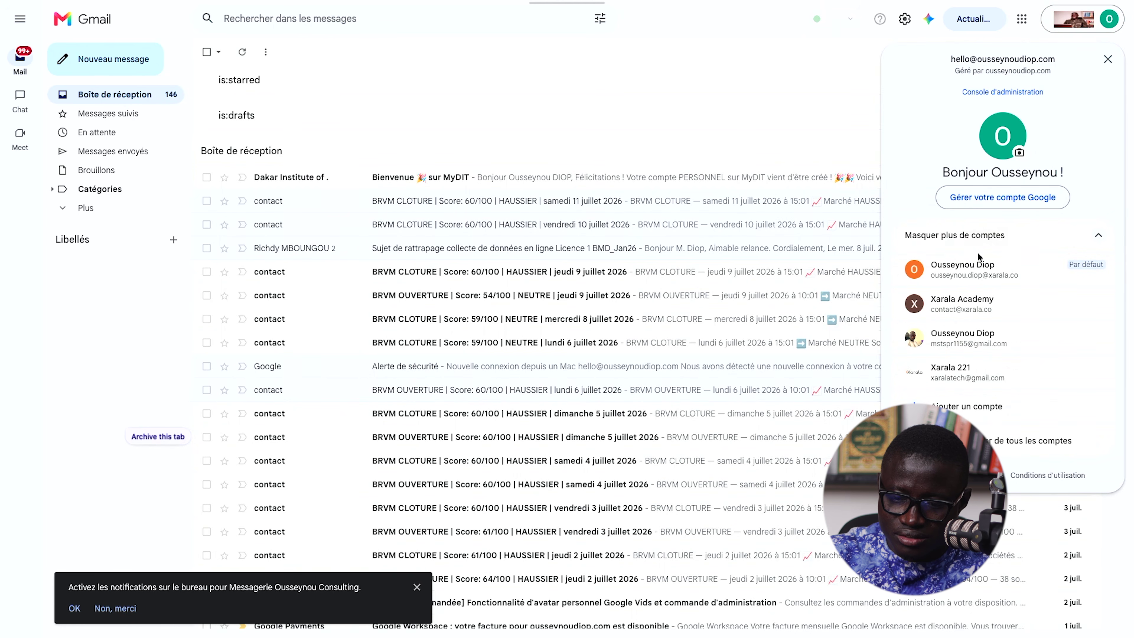
click(980, 368)
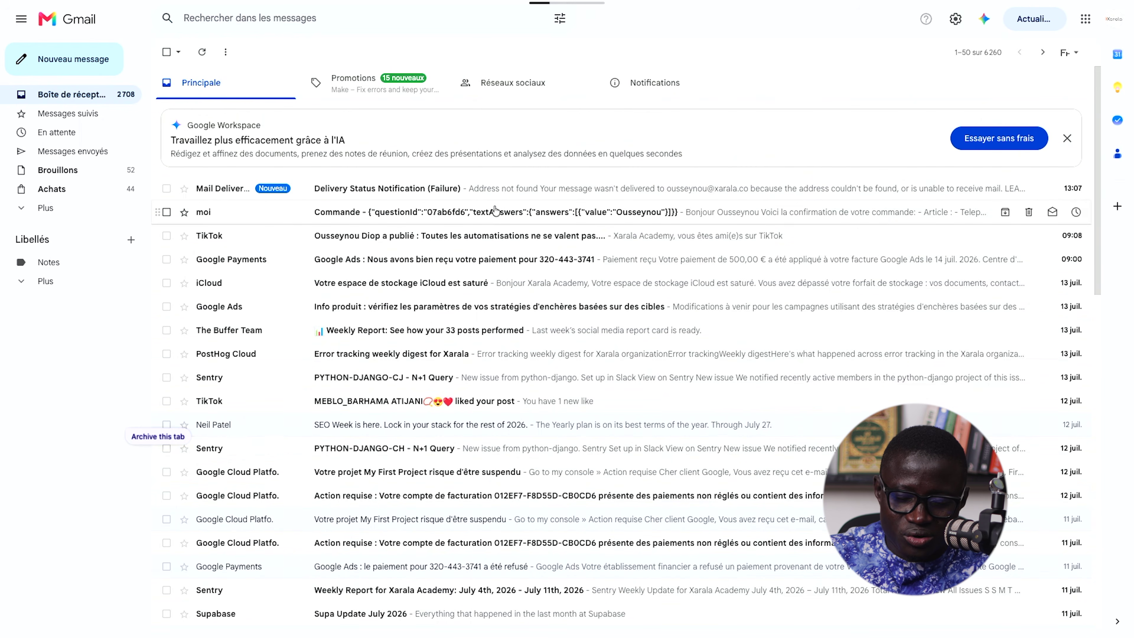
- Check the Commande email's raw-JSON subject and empty Article line, then return to Make
click(383, 217)
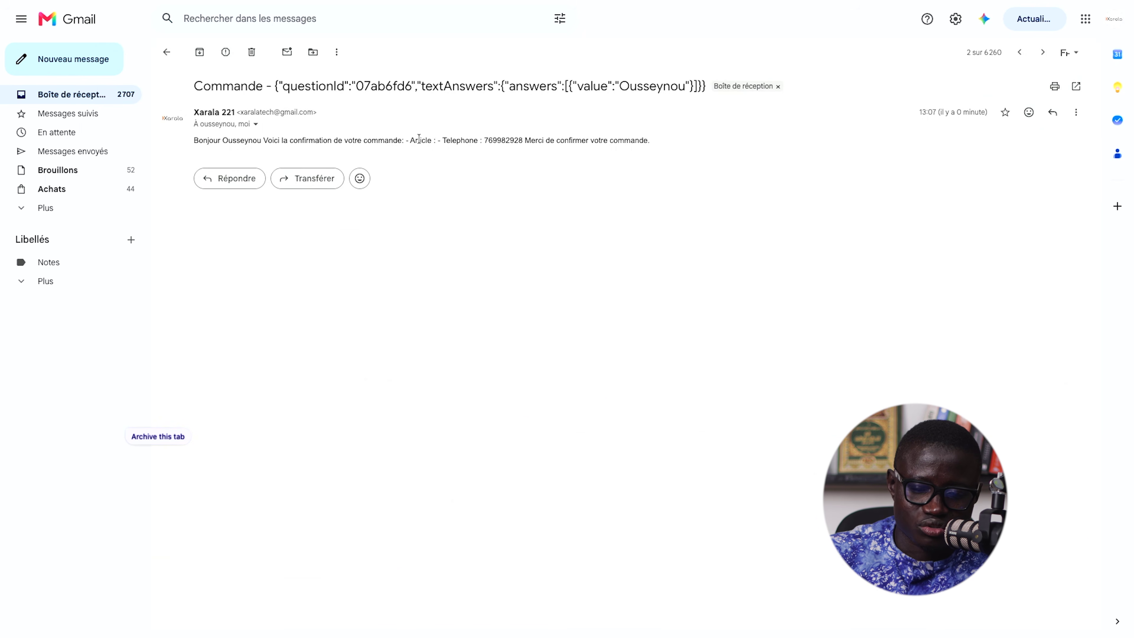
drag(441, 139, 628, 136)
click(542, 155)
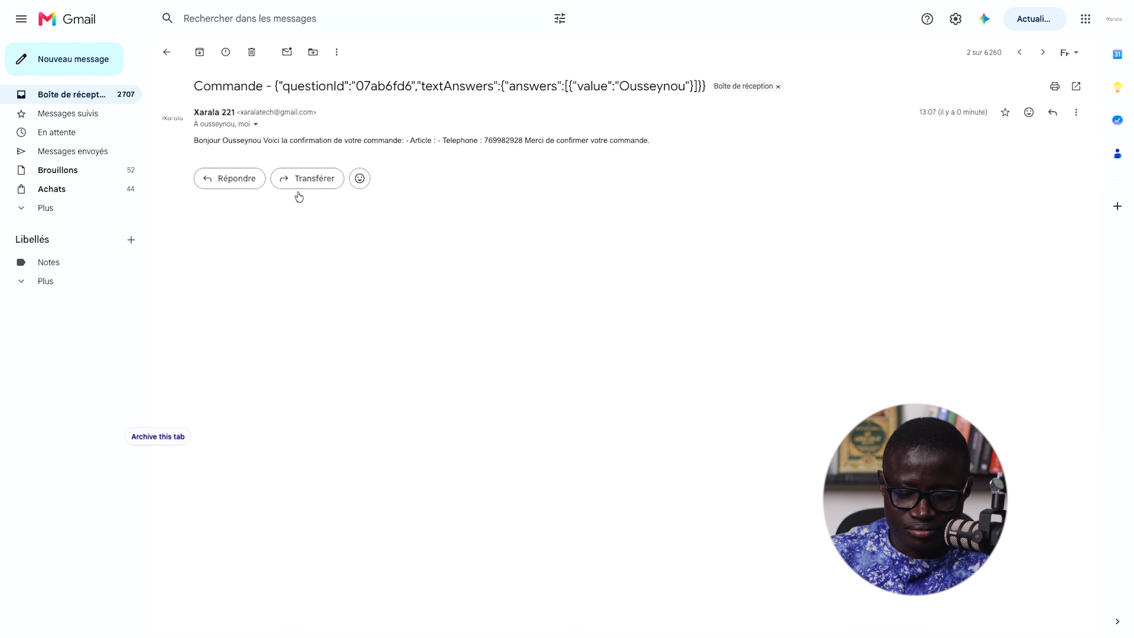
key(super+t)
key(Down)
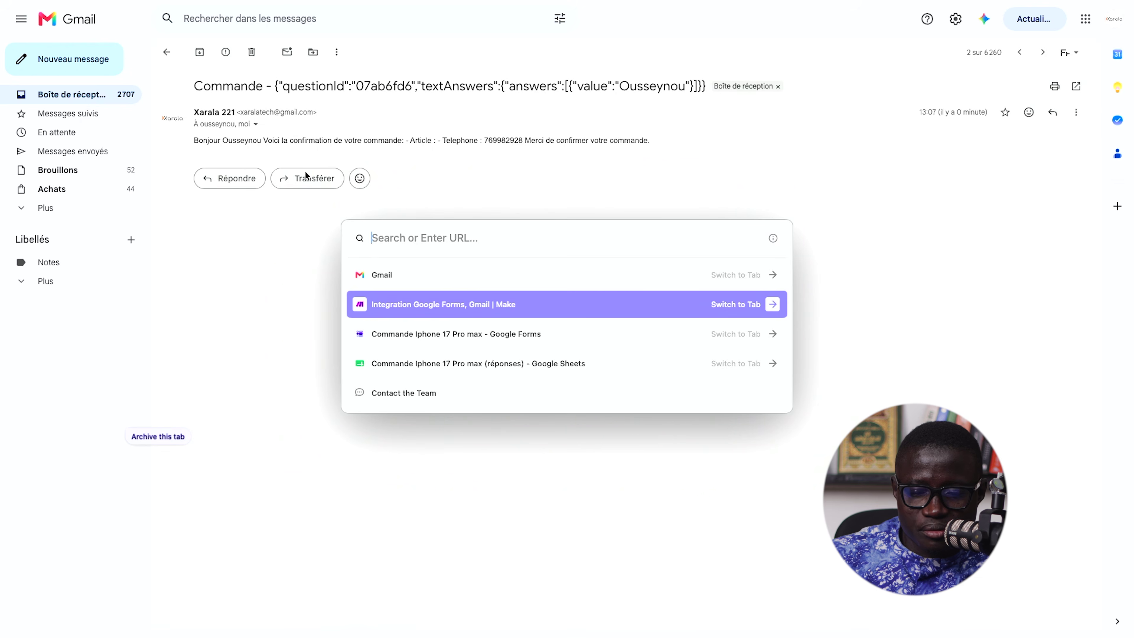
key(Return)
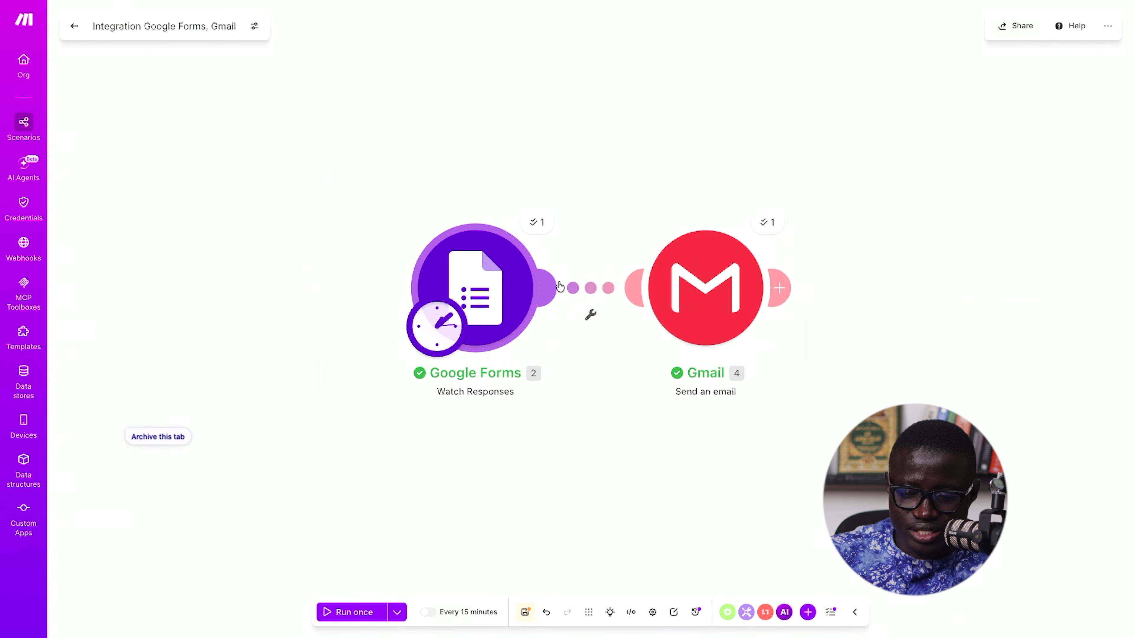
- Replace the subject's Nom complet pill with Nom complet › textAnswers › answers[] › value
click(706, 290)
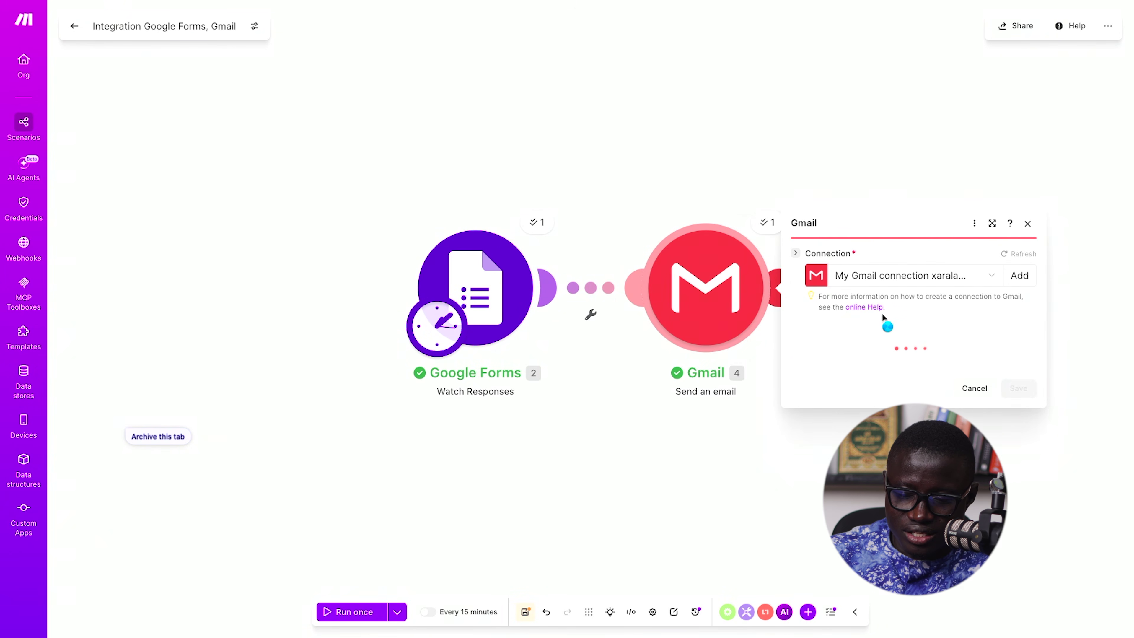
scroll(892, 401, down, 1)
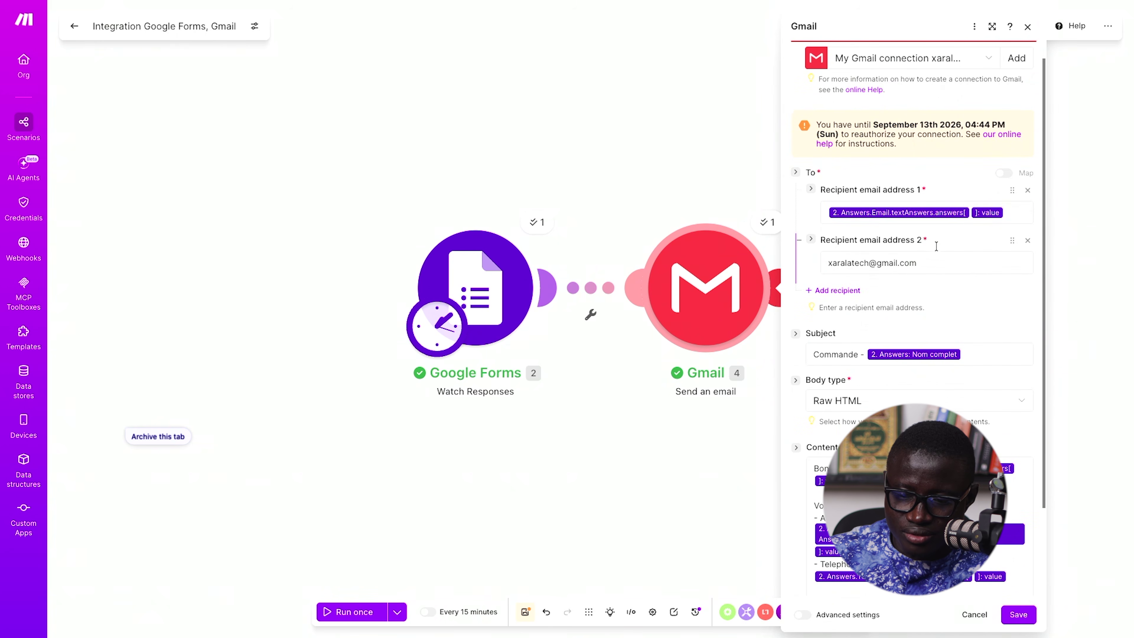
click(1006, 211)
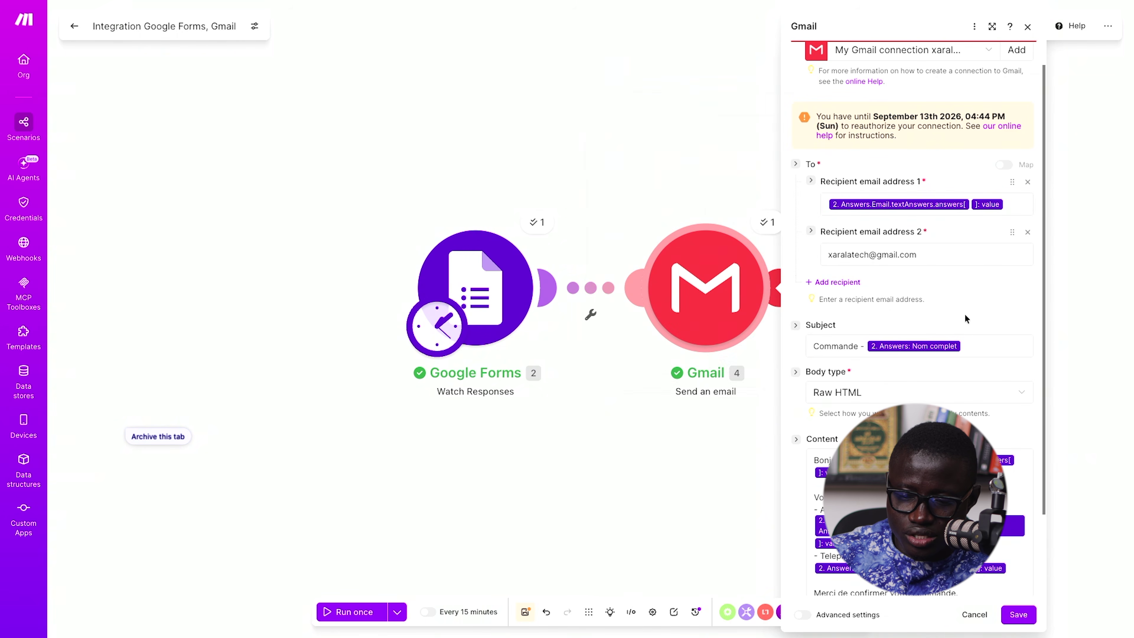
click(973, 340)
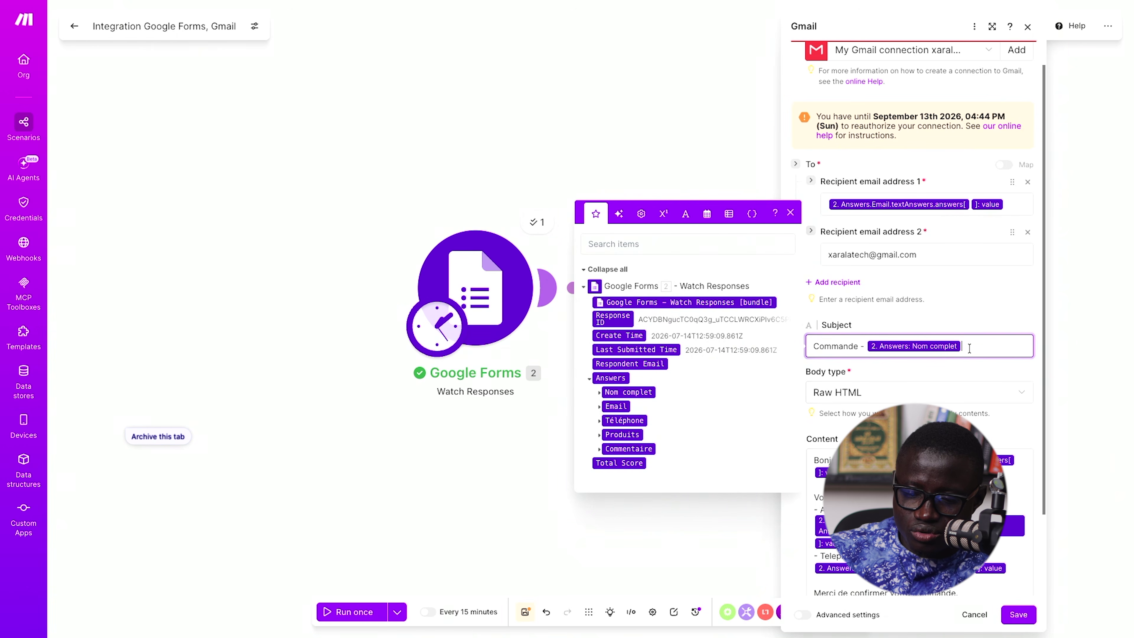
key(BackSpace)
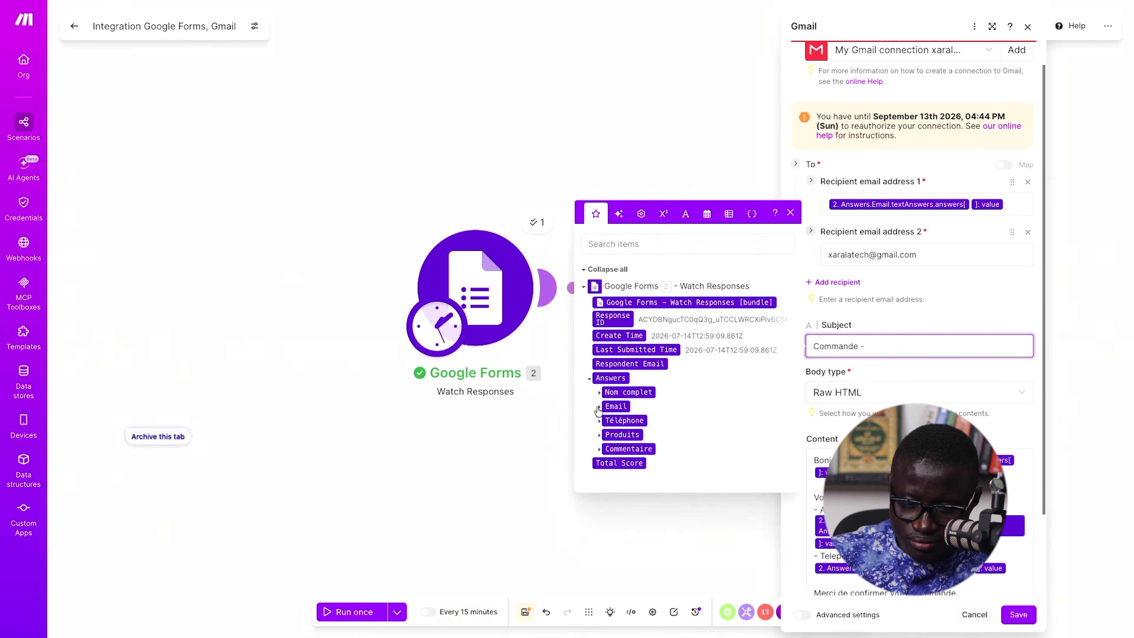
click(599, 393)
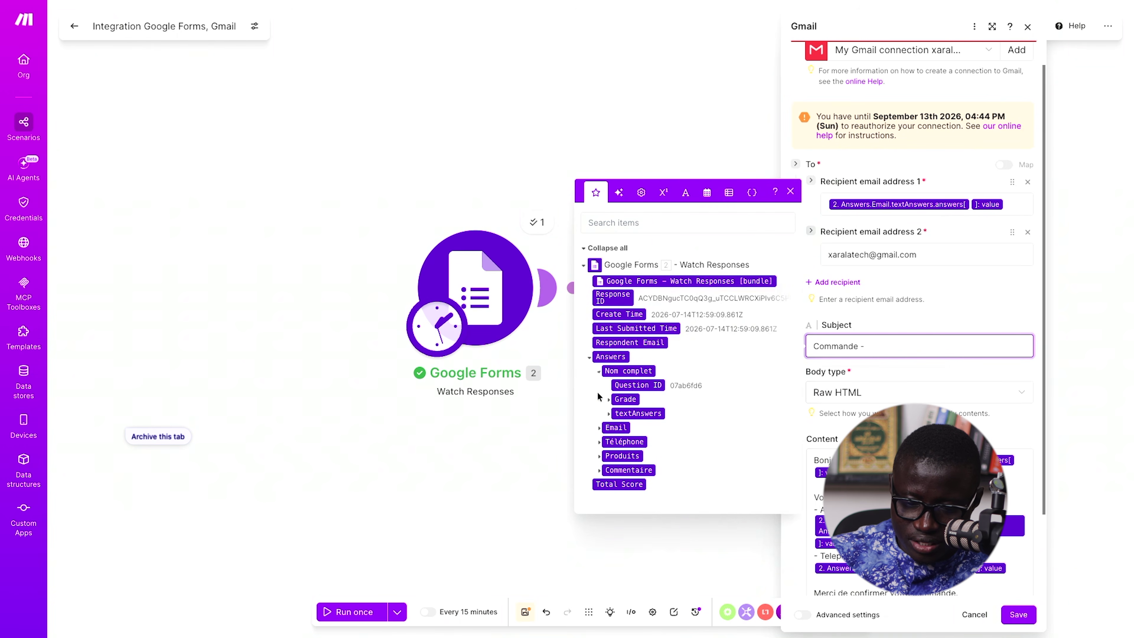
click(608, 414)
click(618, 421)
drag(633, 428, 897, 346)
click(922, 403)
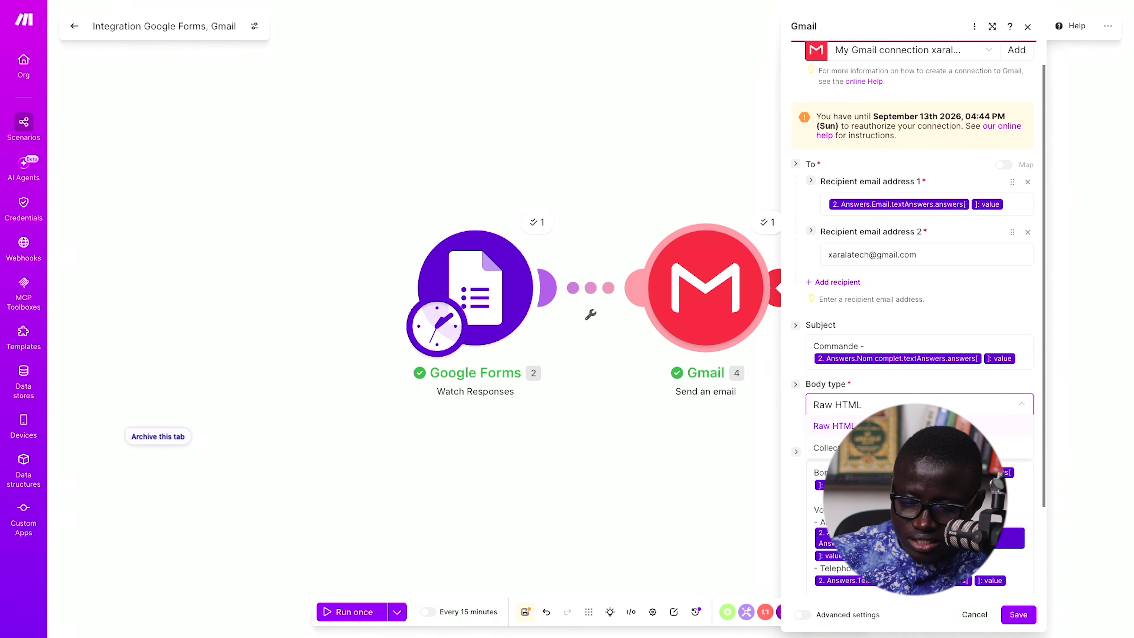
click(817, 492)
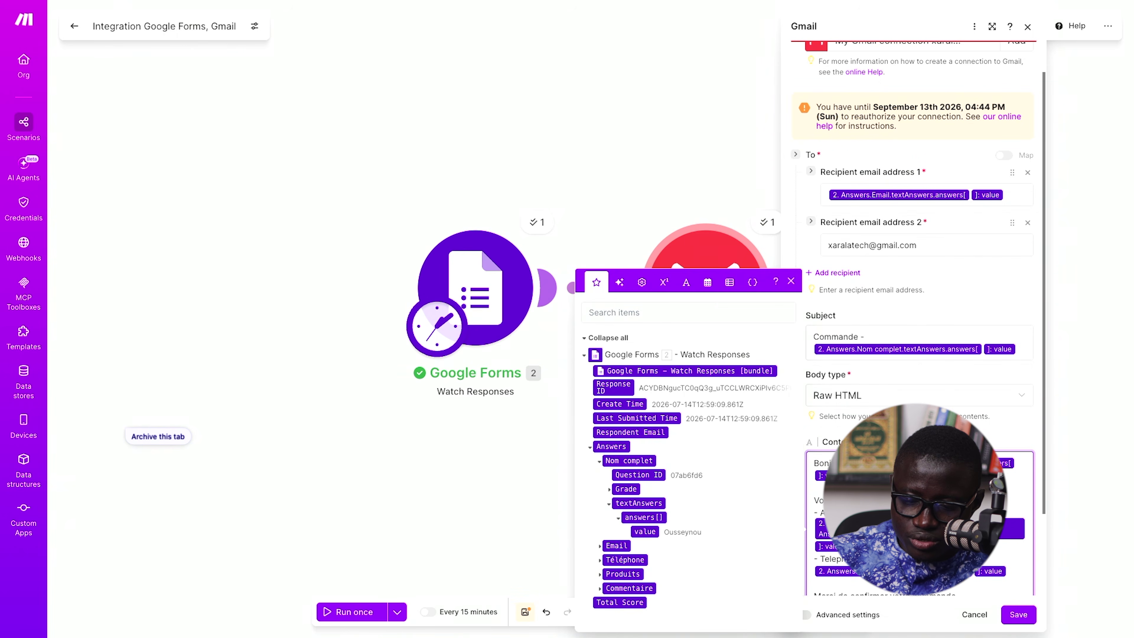
- Type <br> tags on new lines between the greeting, article and telephone lines
text(<b)
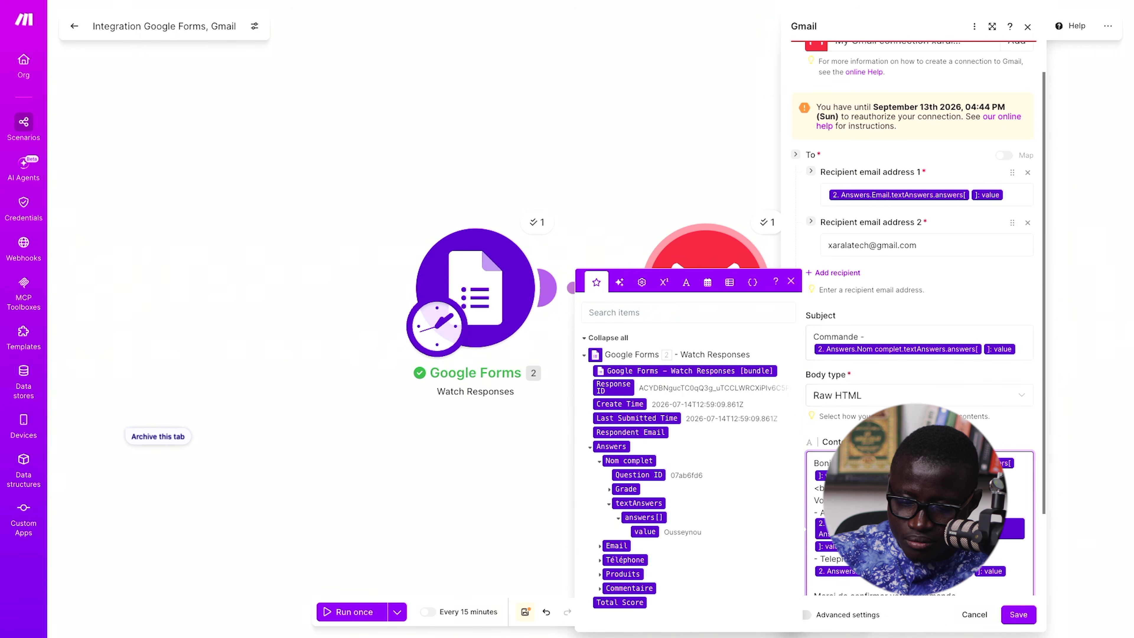
key(Return)
text(<br>)
scroll(1008, 546, down, 1)
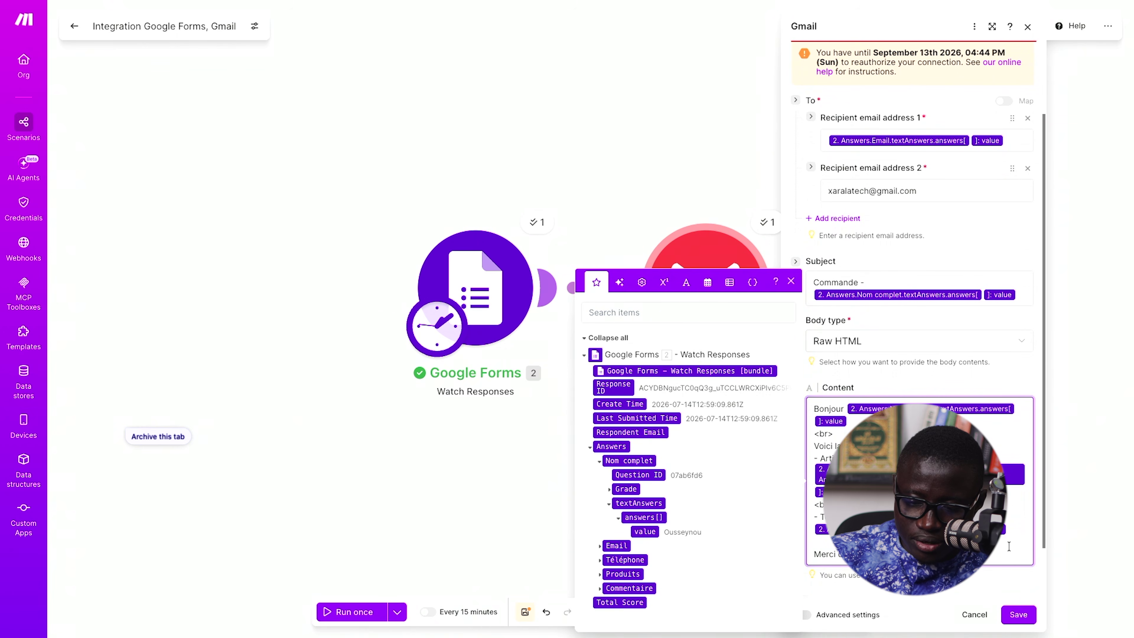
click(1016, 528)
key(Return)
text(<br>)
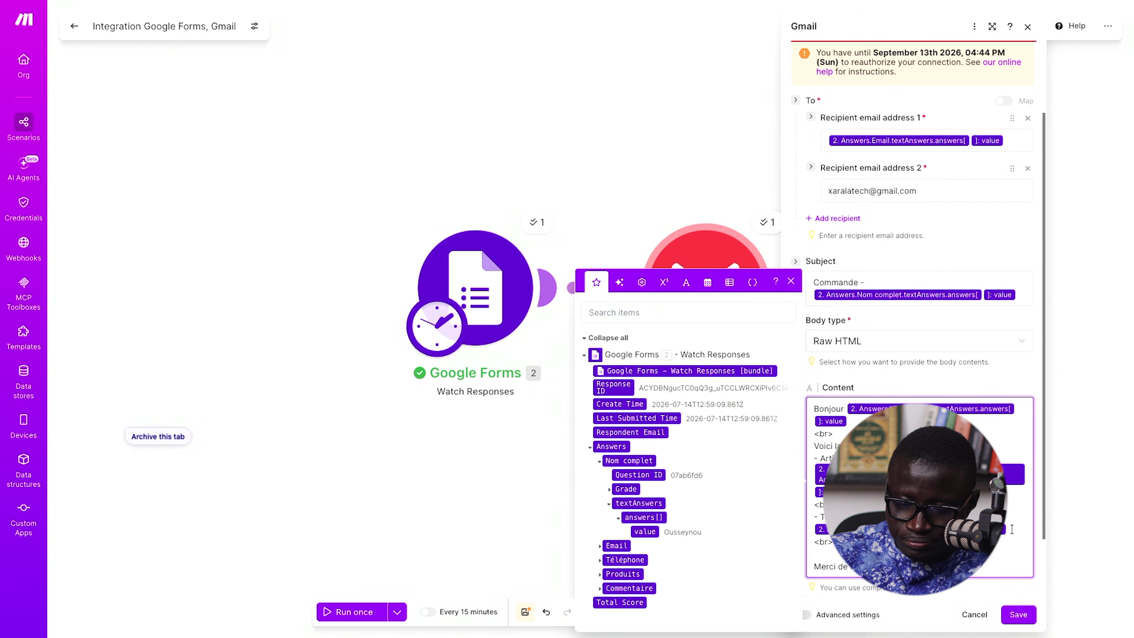
scroll(1011, 528, down, 1)
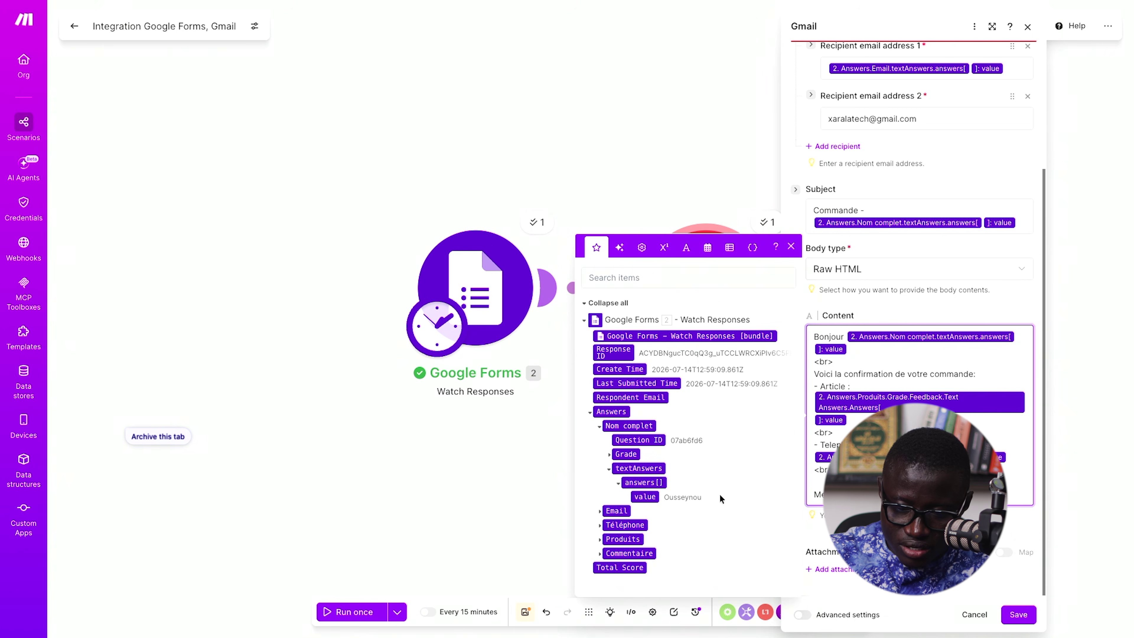
scroll(802, 462, up, 1)
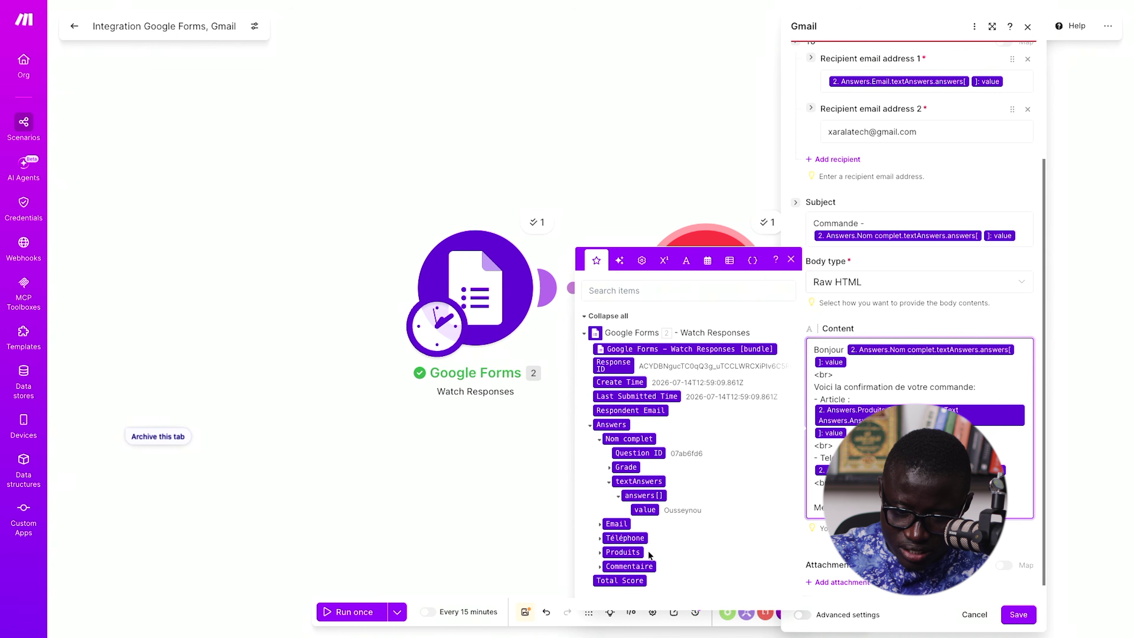
- Replace the Article line's old Produits pill with the nested Produits textAnswers answers[] value
click(600, 554)
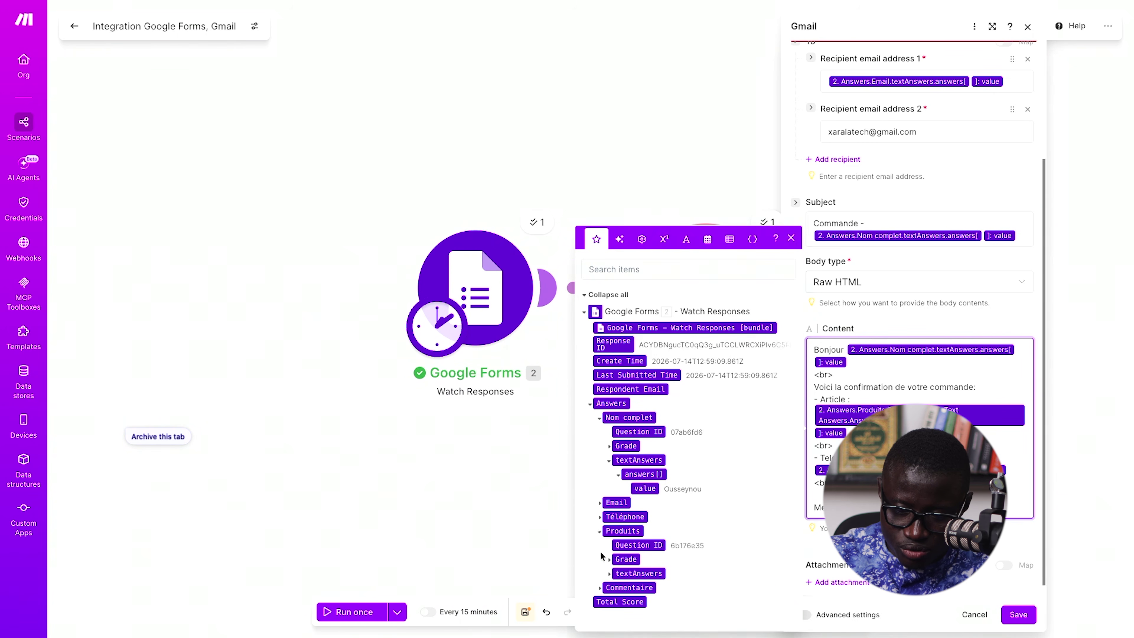
click(609, 573)
click(618, 574)
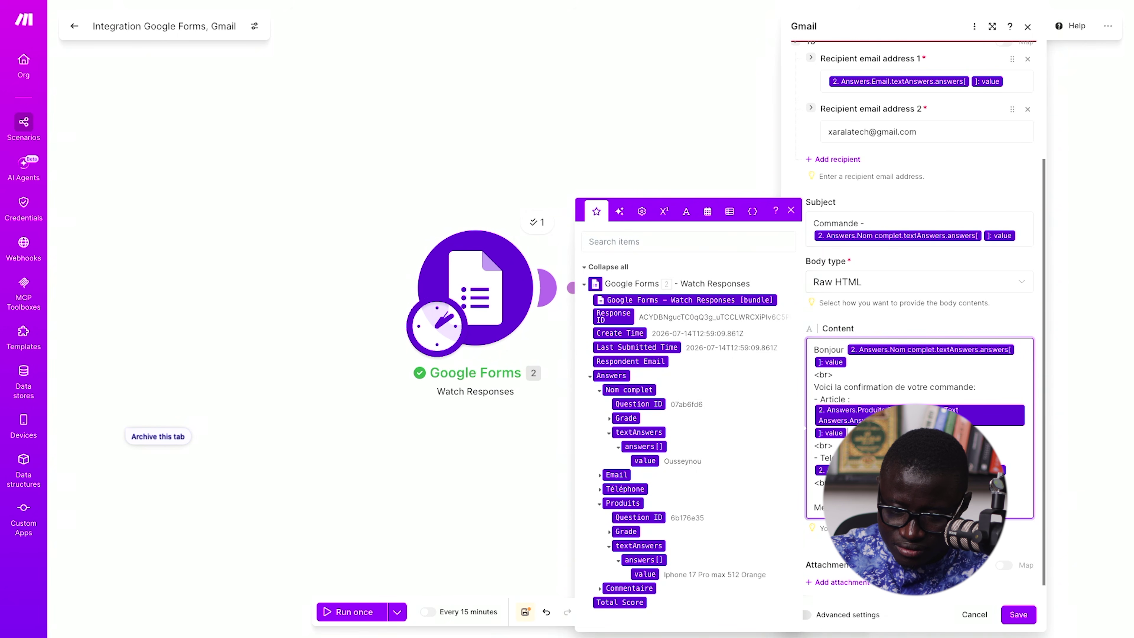
drag(656, 574, 850, 432)
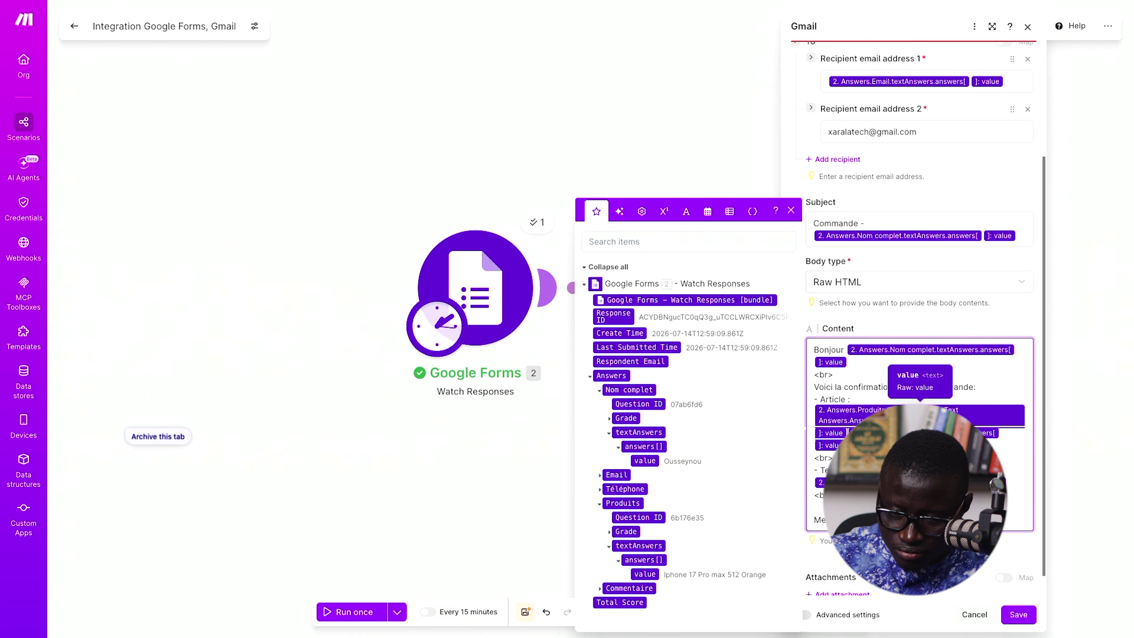
key(BackSpace)
key(BackSpace)
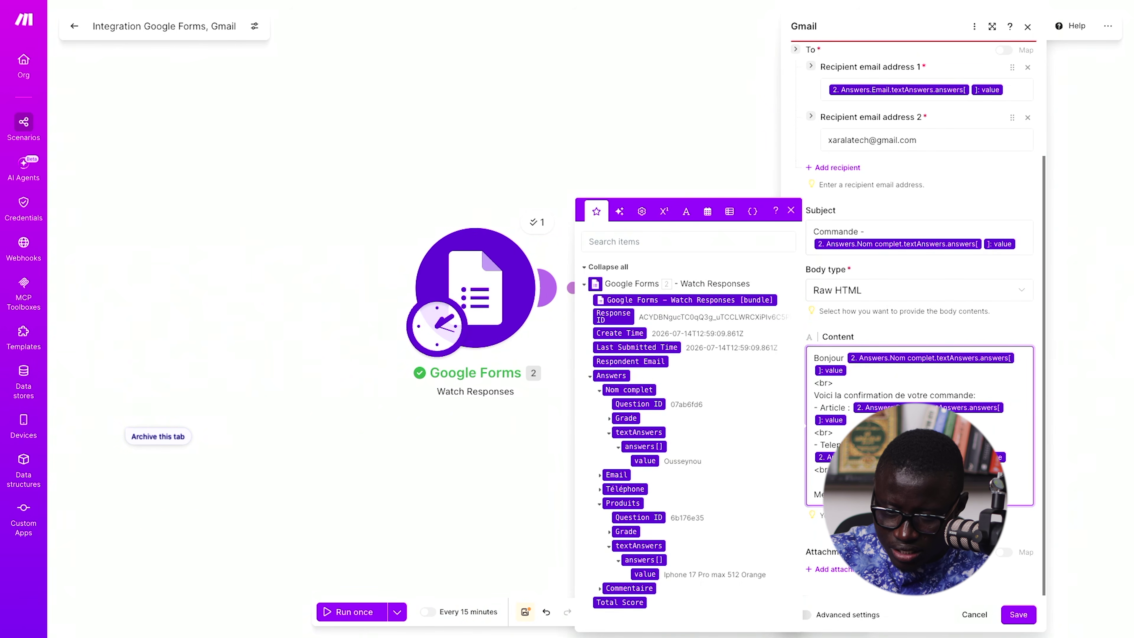
click(862, 418)
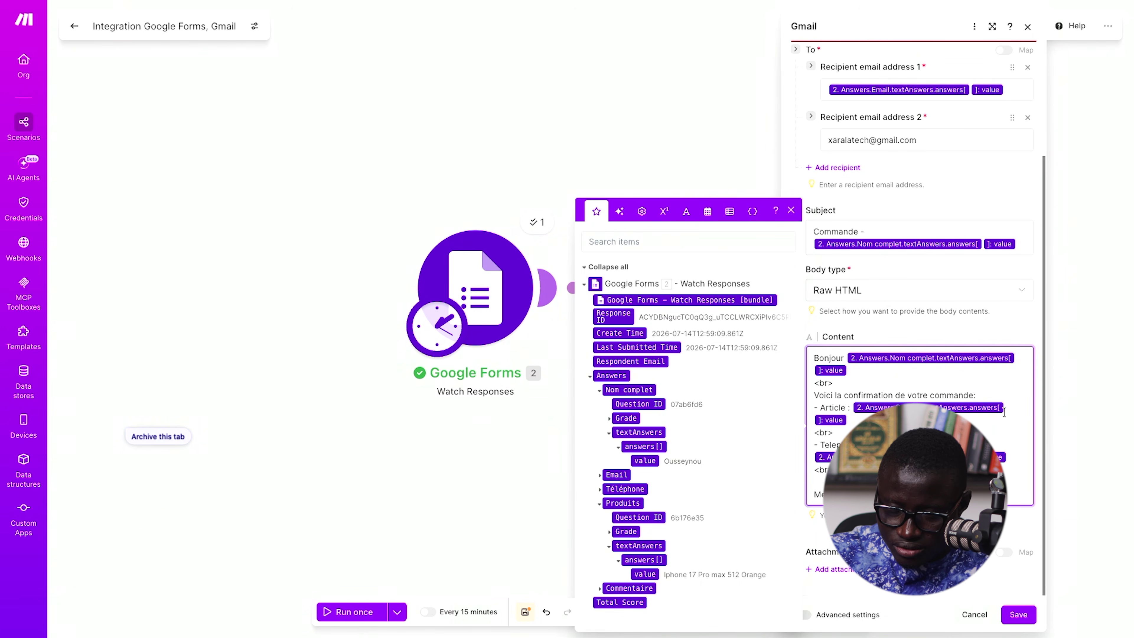
- Add a Commentaire line to the email body mapped to the Commentaire answers[] value
click(814, 481)
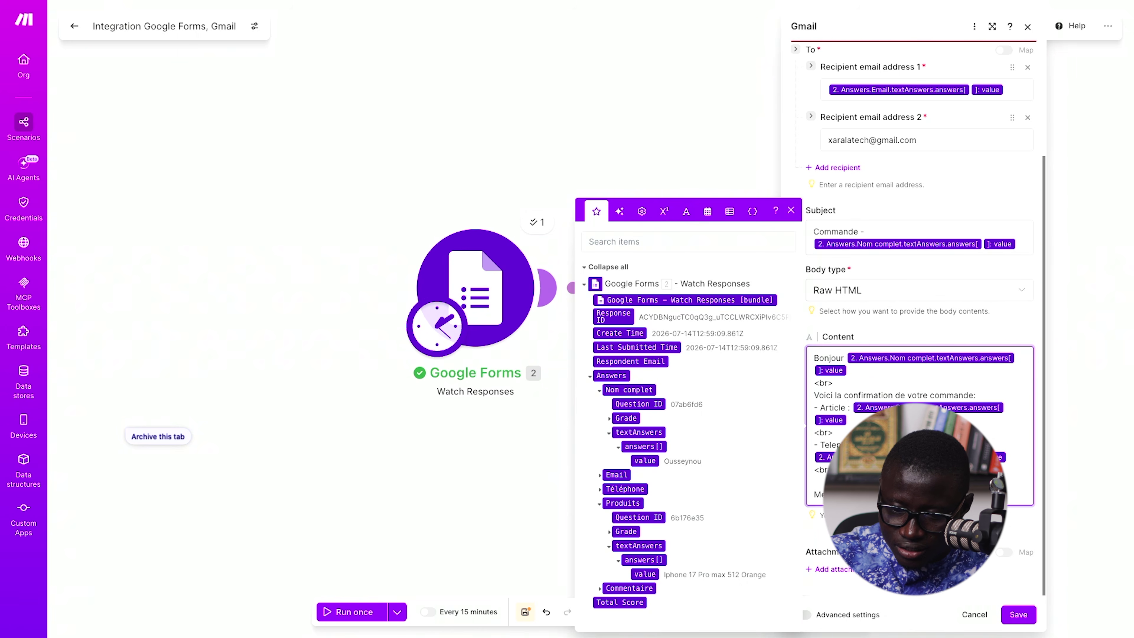
text(Co)
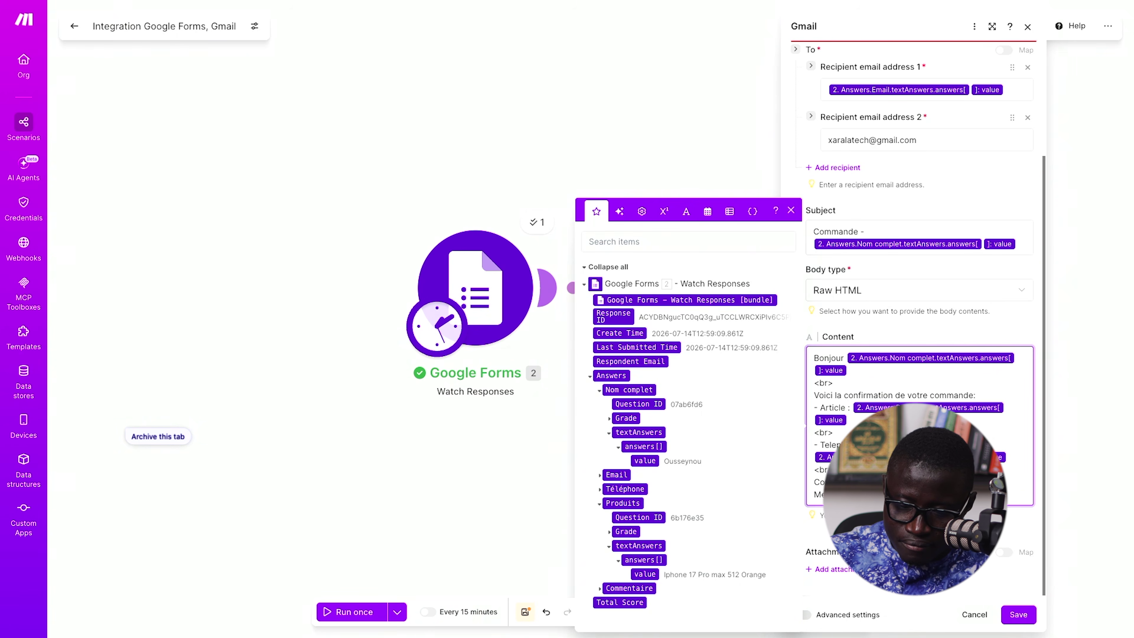
click(600, 588)
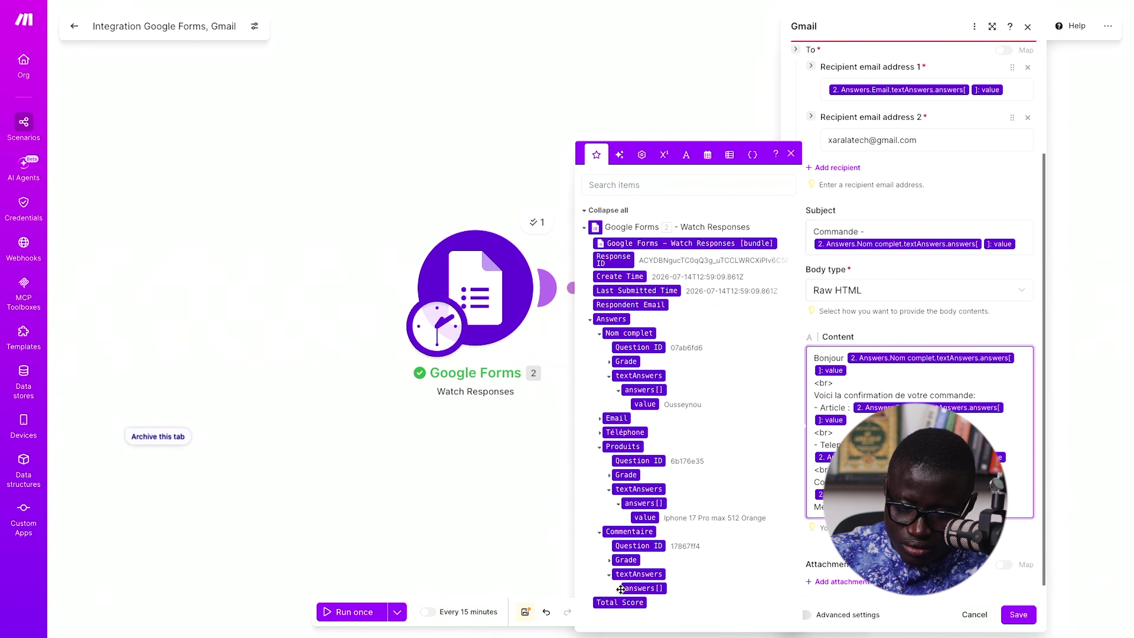
click(621, 589)
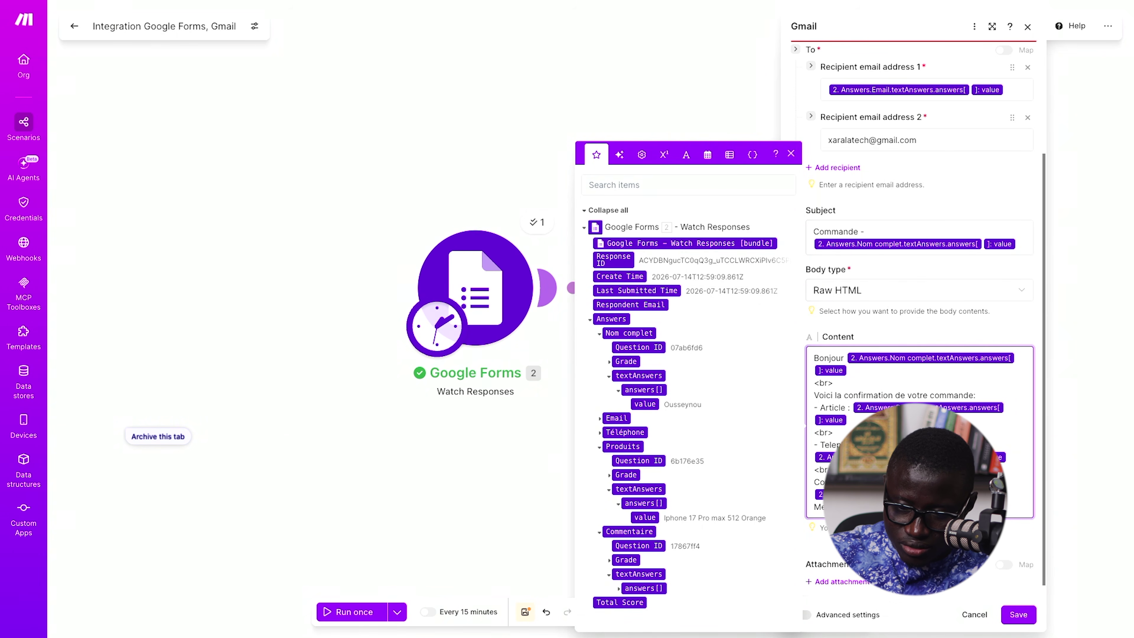
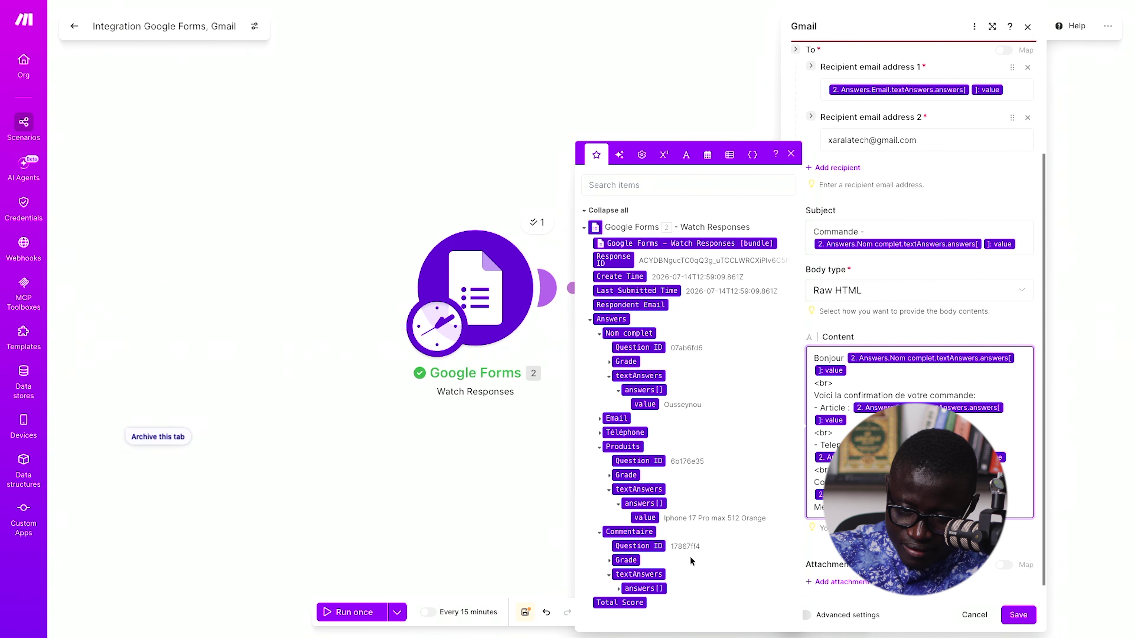
- Map the Commentaire answers[] value into the email body and tidy the surrounding lines
click(618, 588)
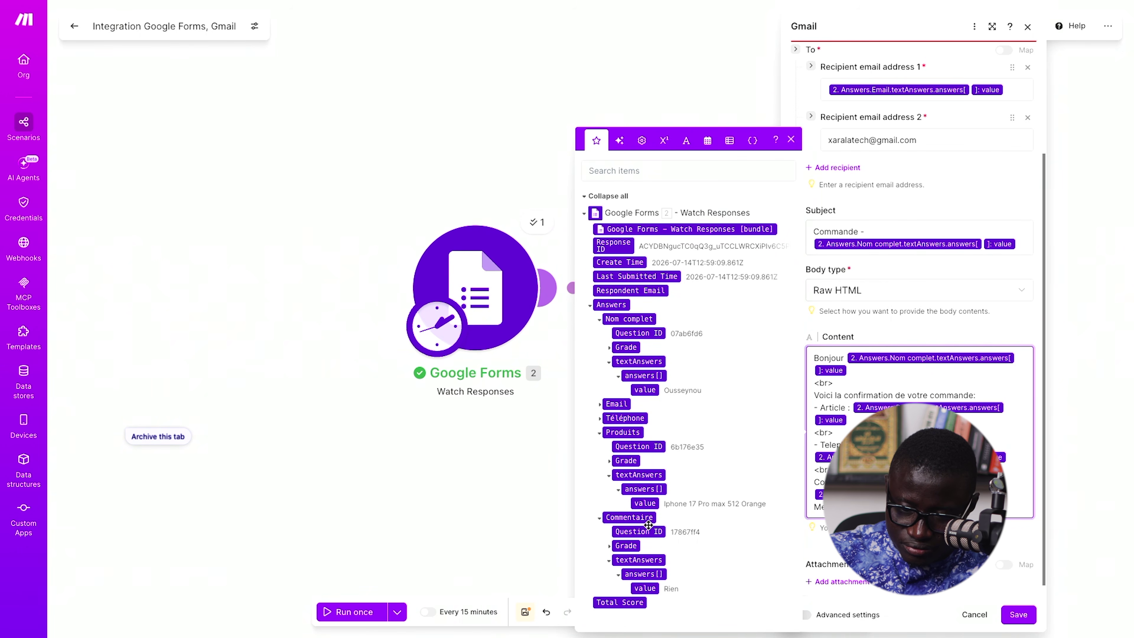
click(646, 589)
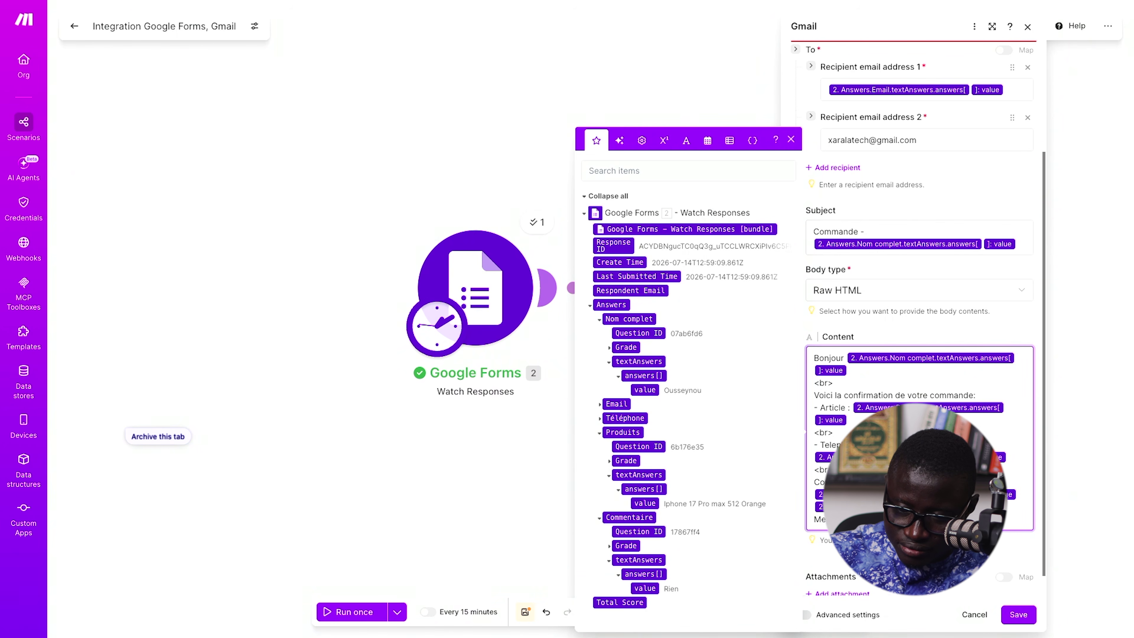
key(BackSpace)
key(Return)
key(Return)
scroll(1000, 533, down, 1)
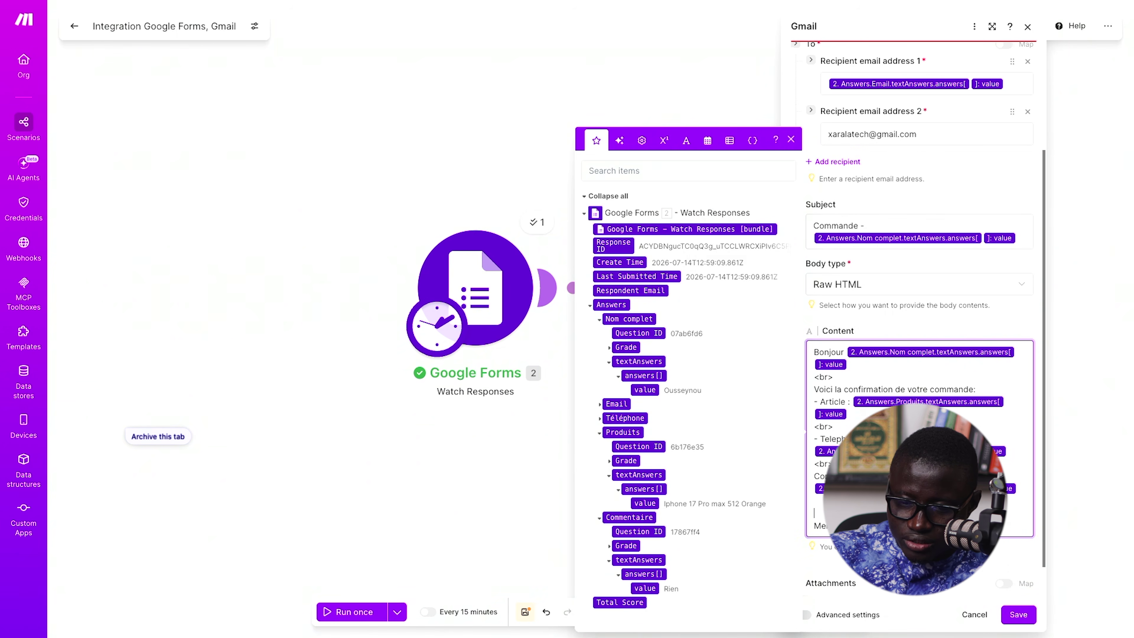
- Save the Gmail module and run the scenario once as a test
click(1017, 614)
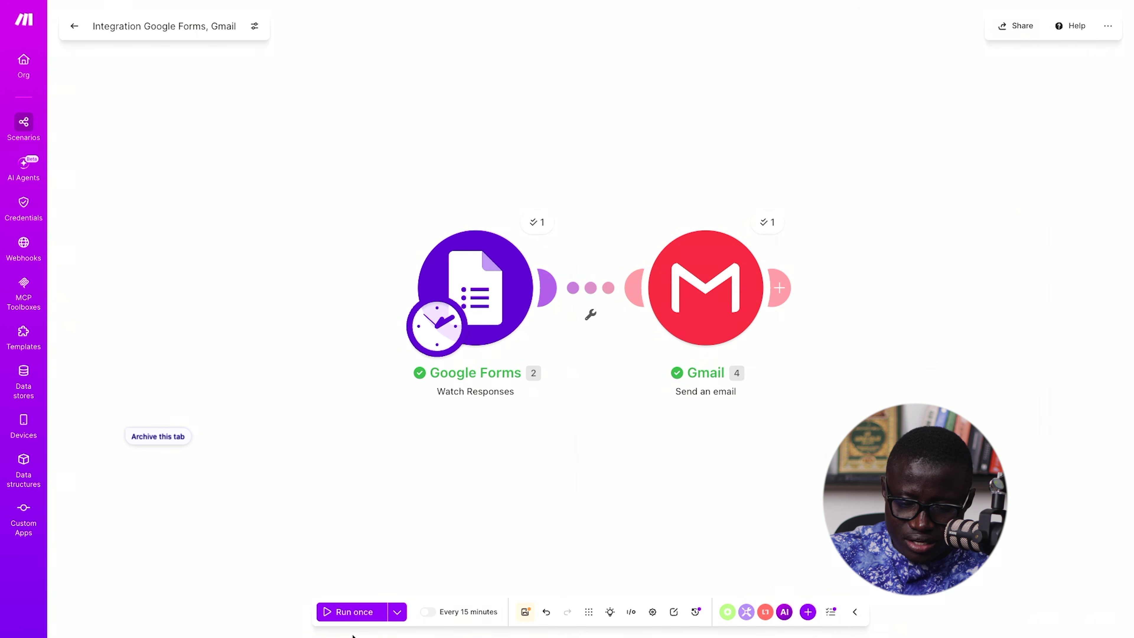
click(332, 612)
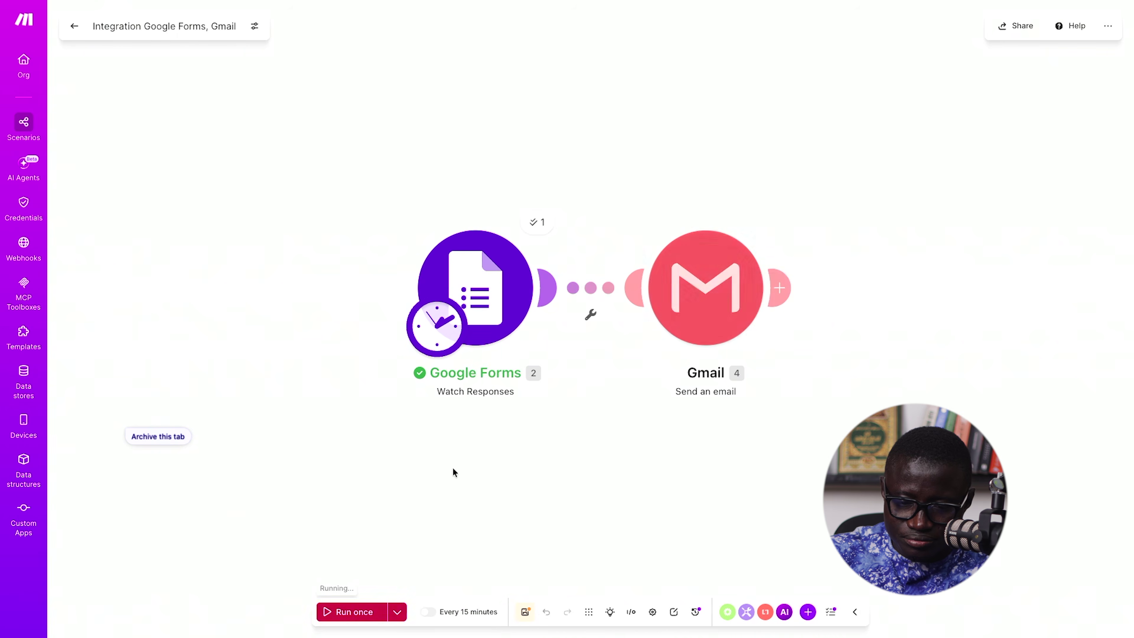
mouse_move(5, 469)
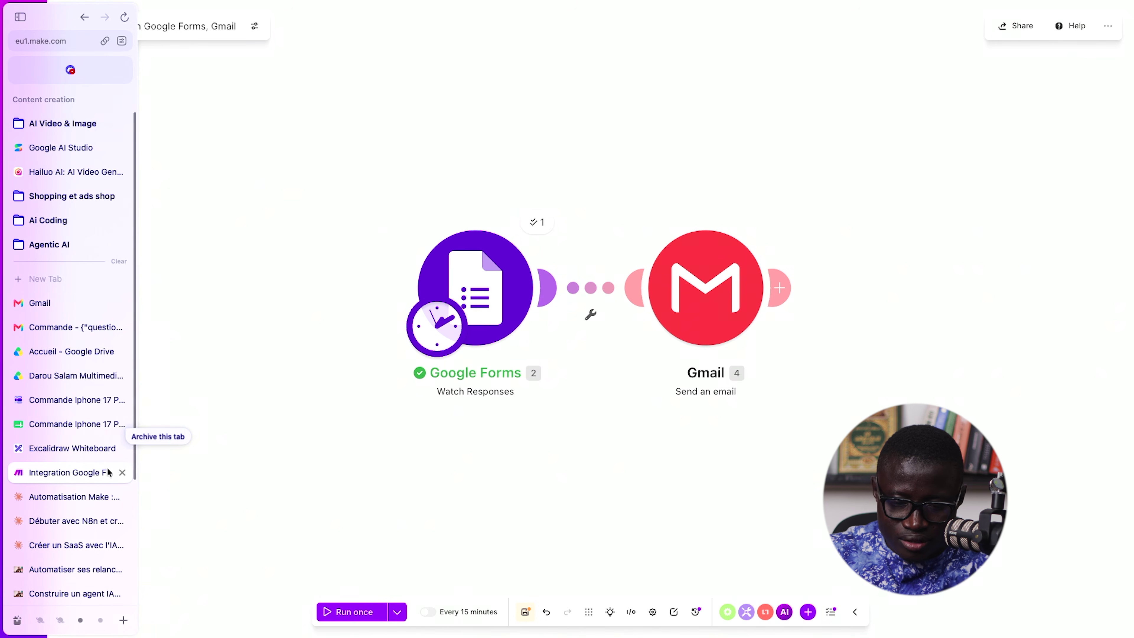
key(ctrl+t)
key(Return)
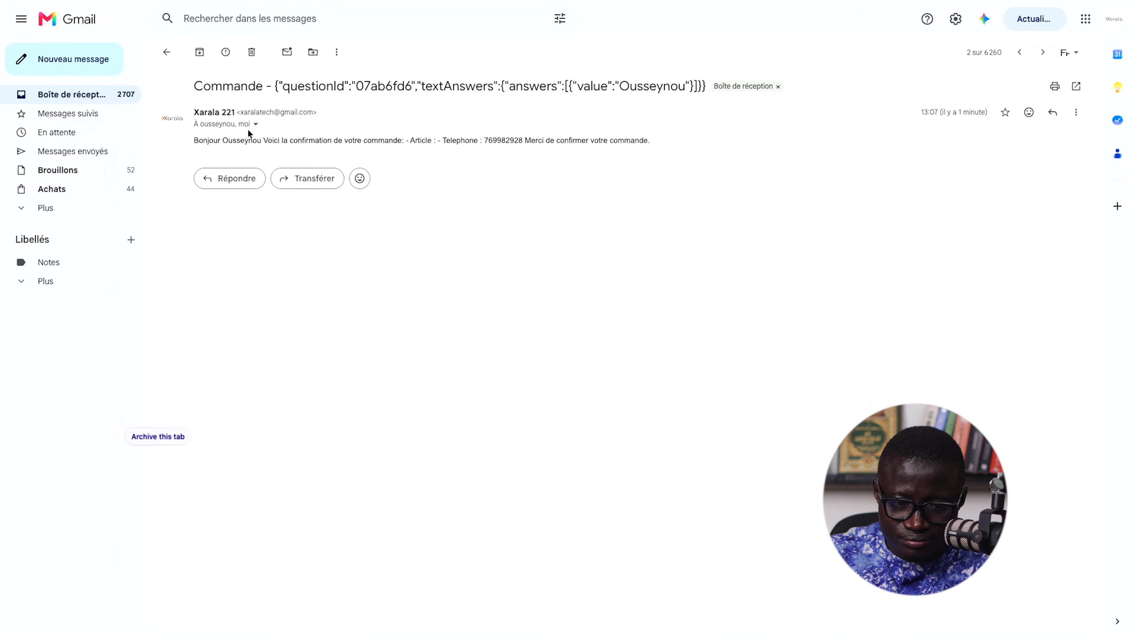
click(166, 52)
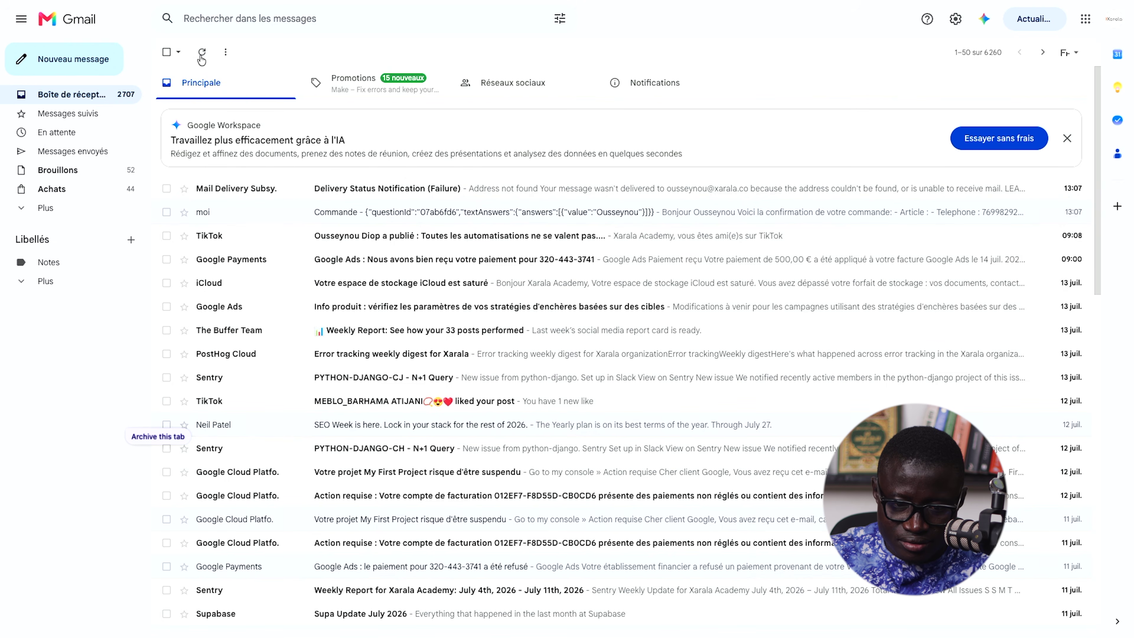
click(578, 95)
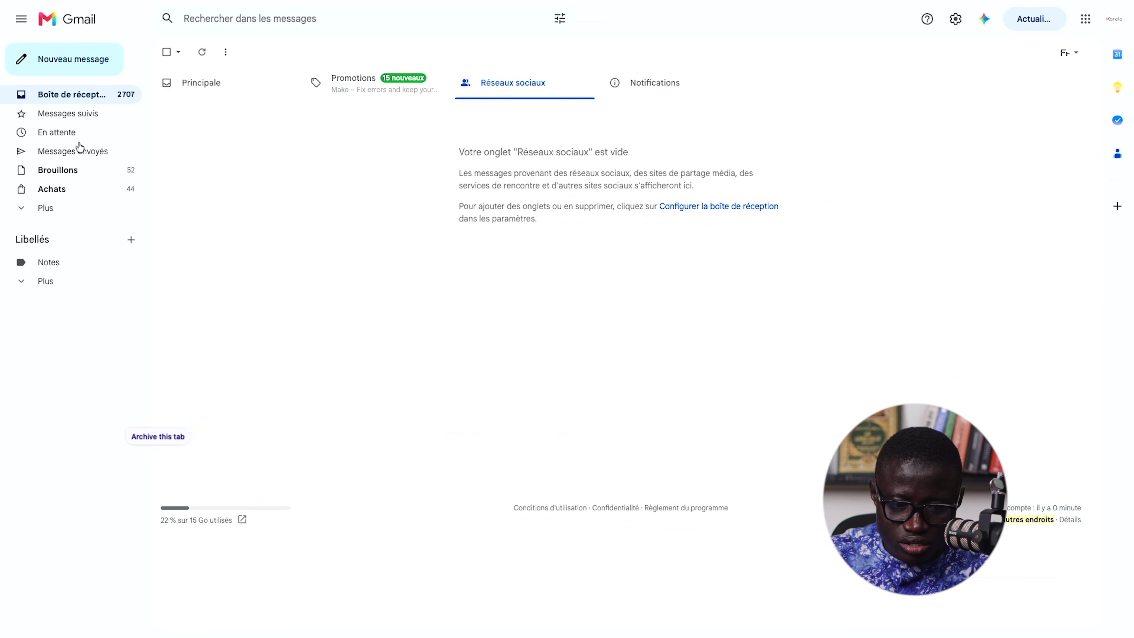
key(ctrl+t)
key(Return)
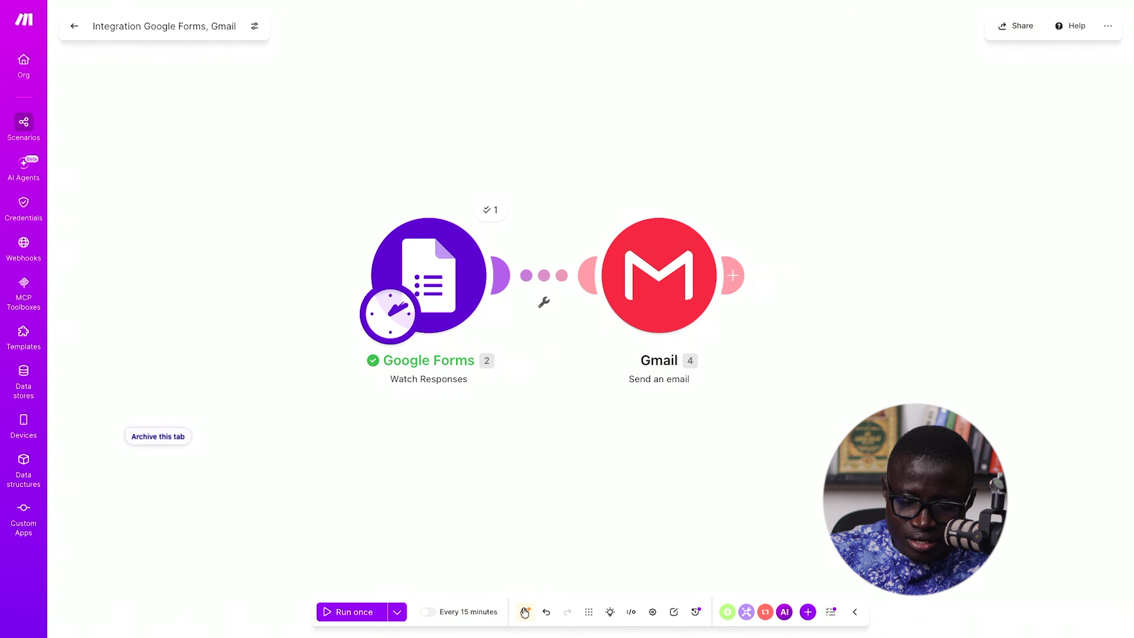
- Save the scenario and change its schedule from every 15 minutes to On demand
click(526, 611)
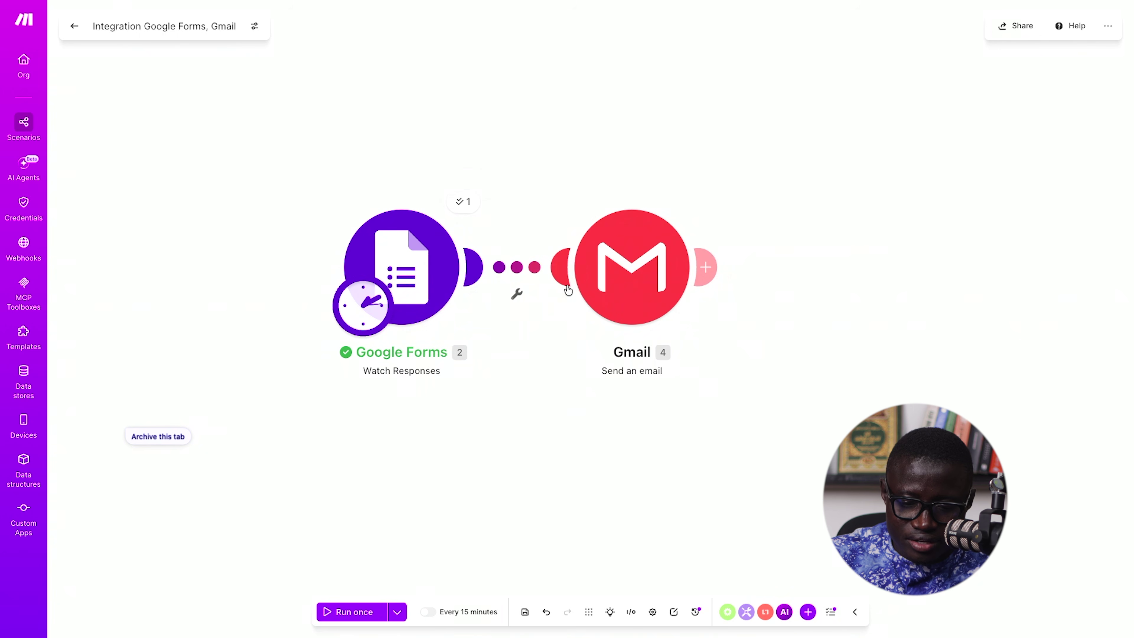
scroll(509, 401, down, 2)
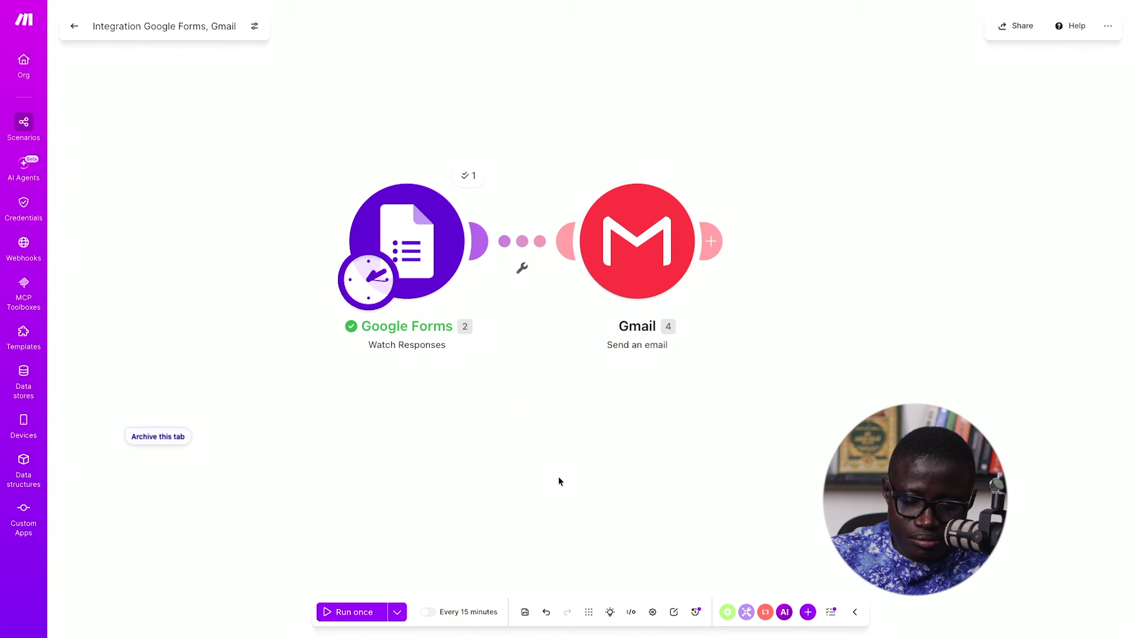
click(477, 617)
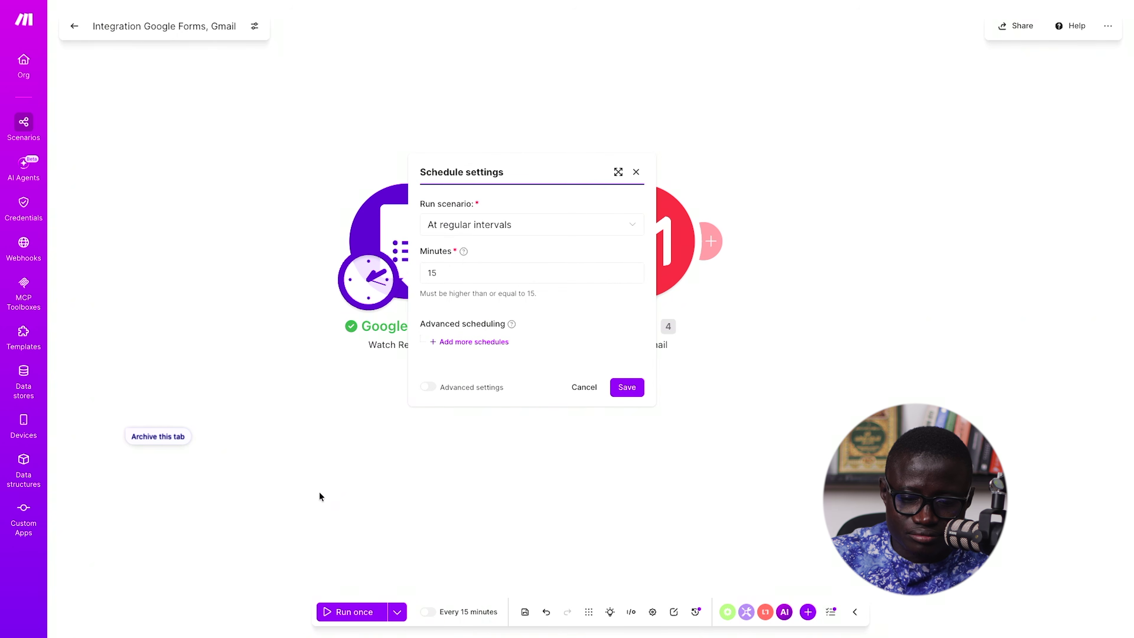
click(509, 227)
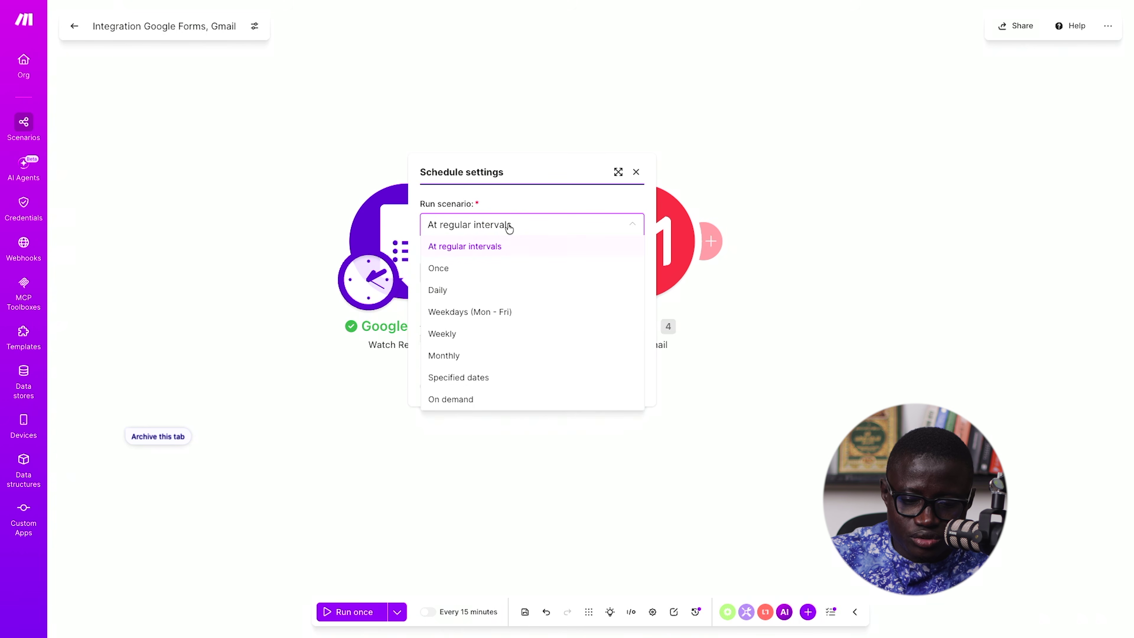
click(481, 398)
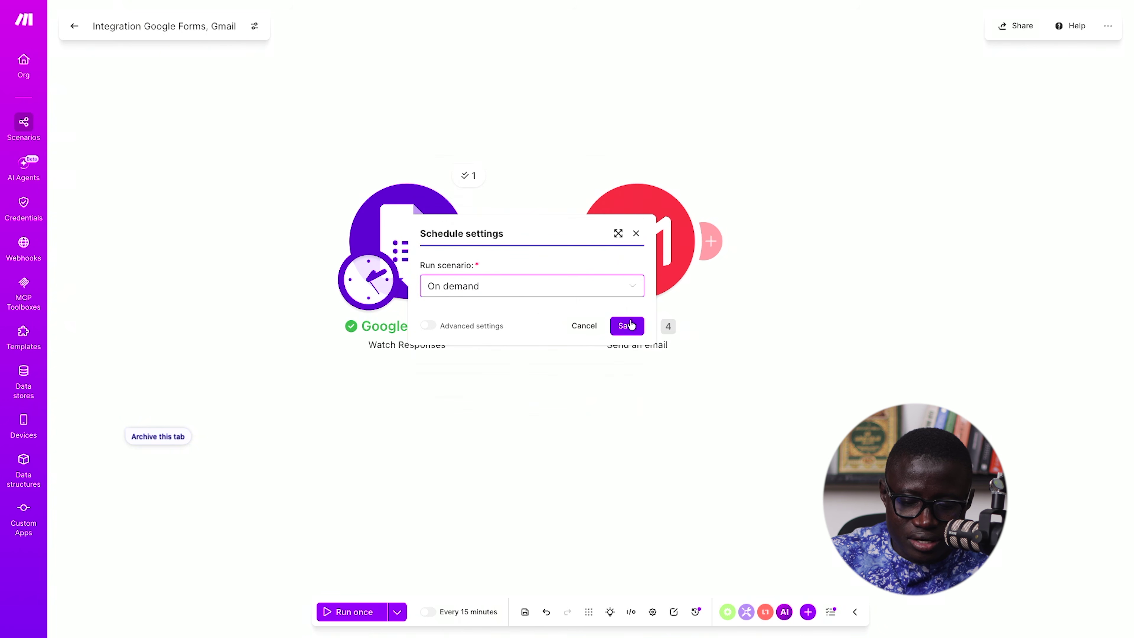
click(627, 326)
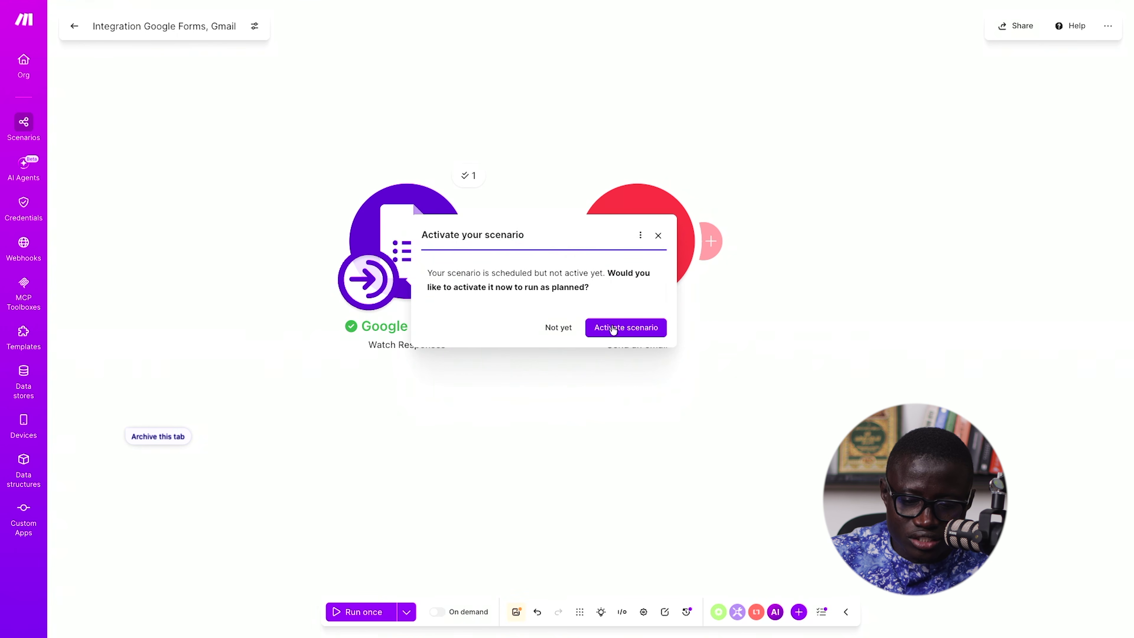
- Activate and save the scenario, then return to the Google Form in Chrome
click(630, 328)
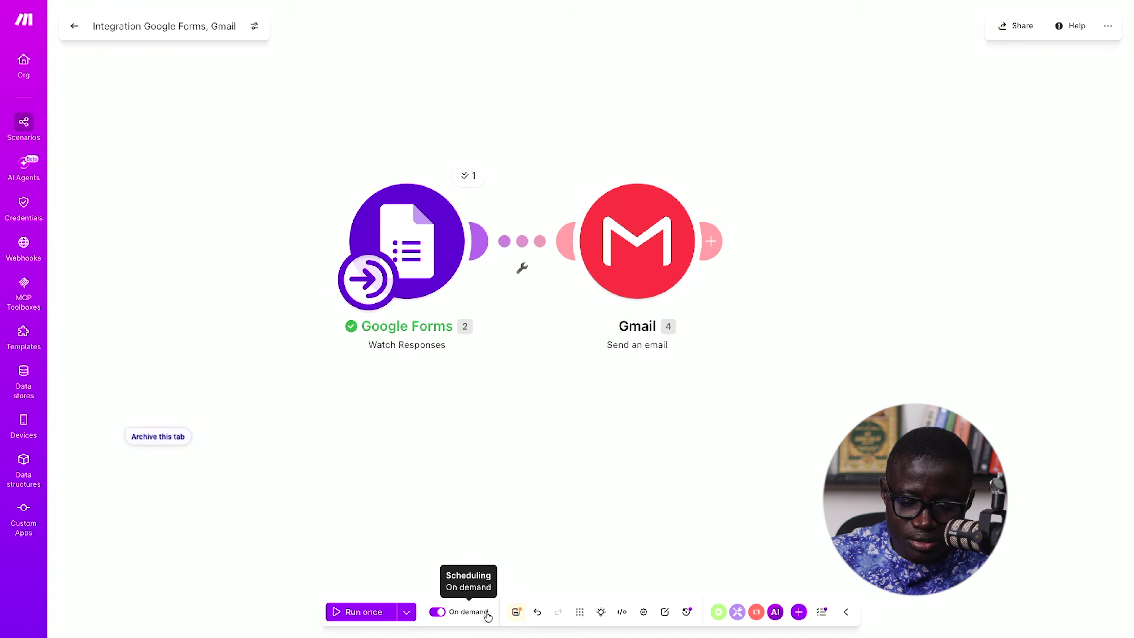
click(517, 612)
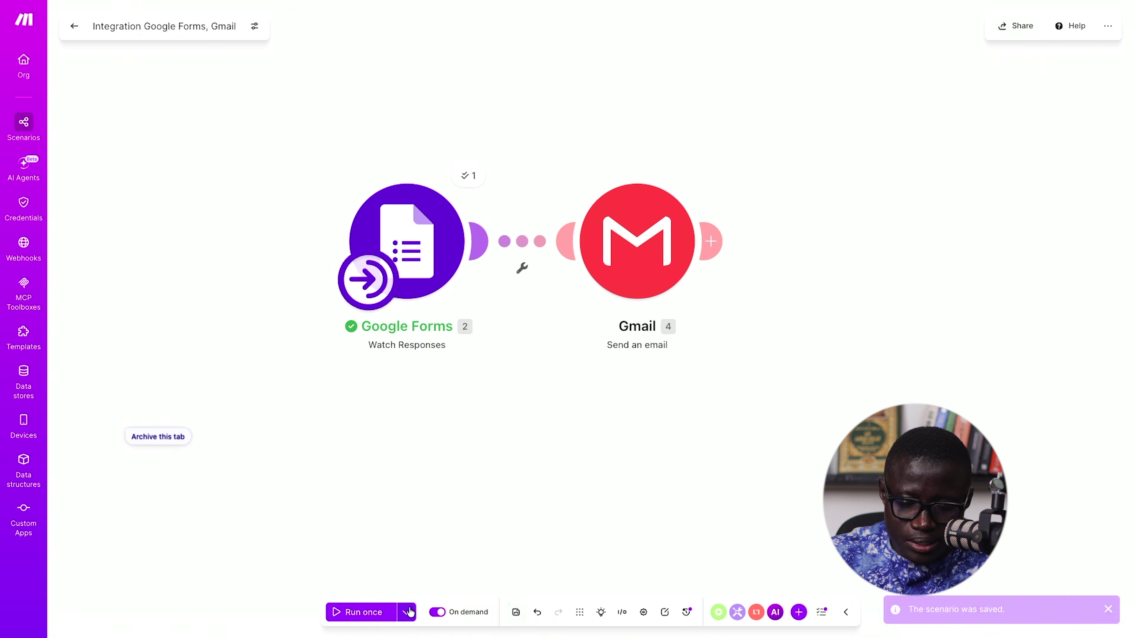
click(382, 616)
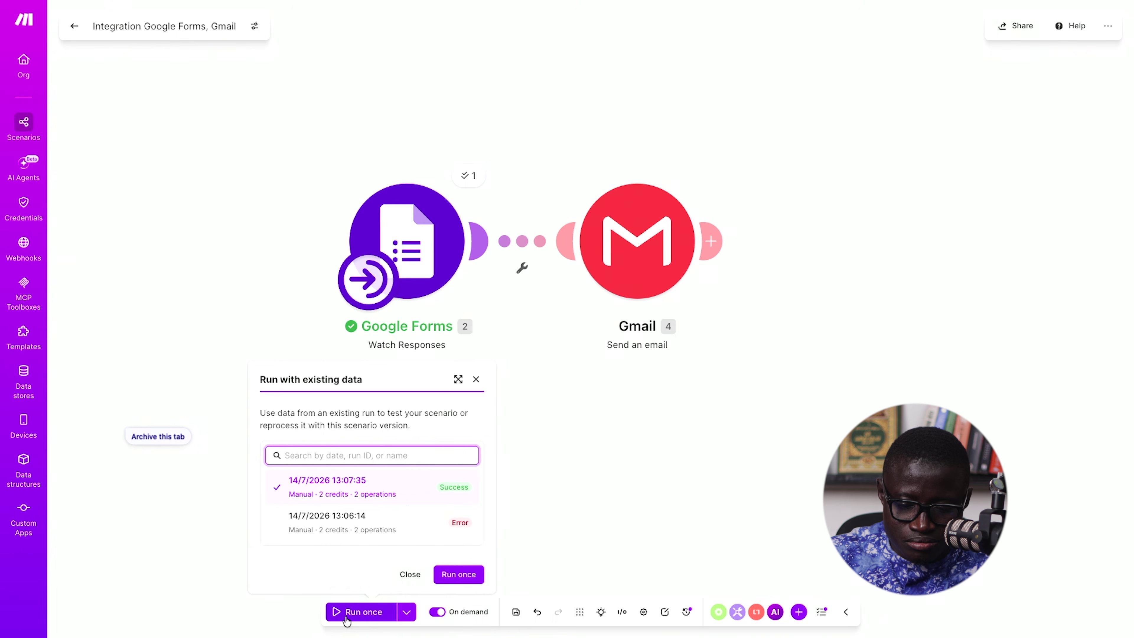
click(403, 579)
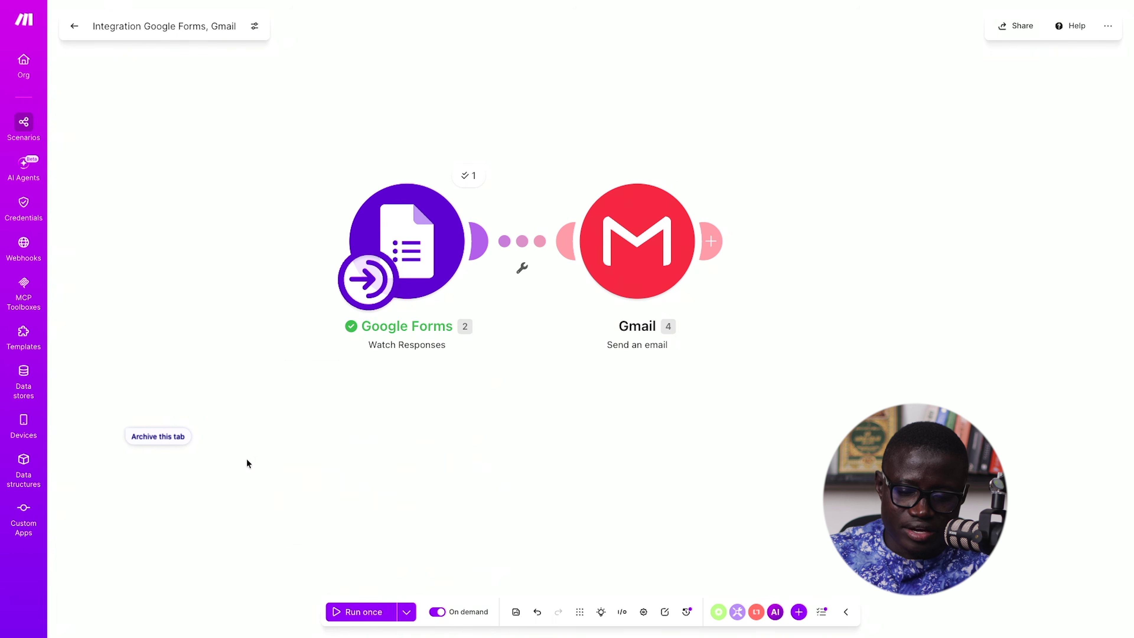
key(super+Tab)
key(super+Tab)
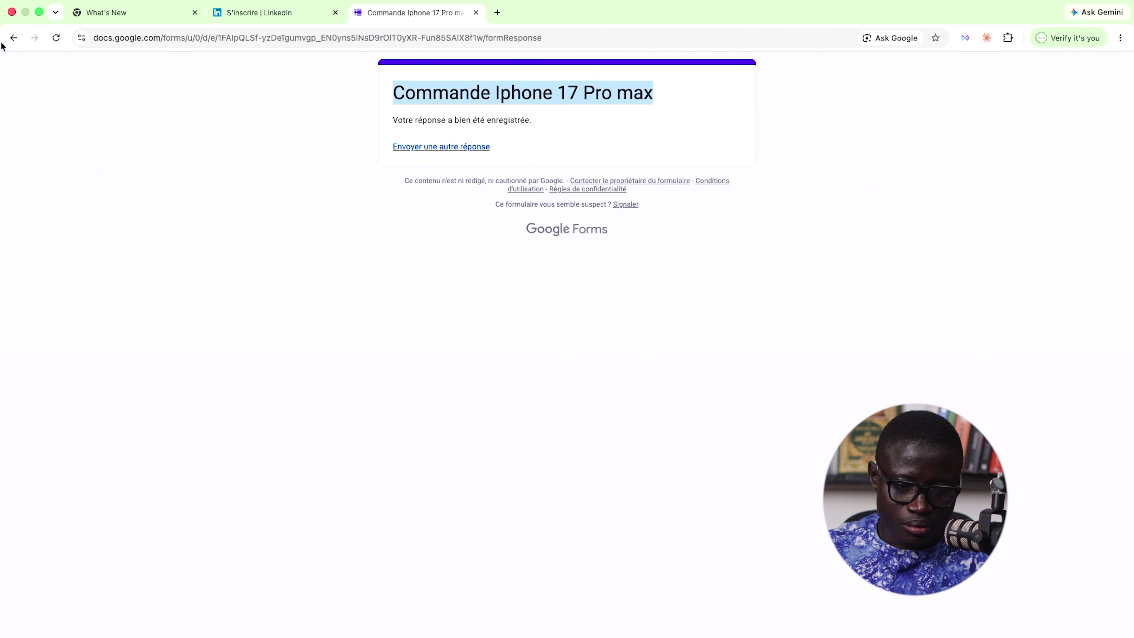
- Reload the blank order form in a new browser tab
click(13, 38)
click(240, 39)
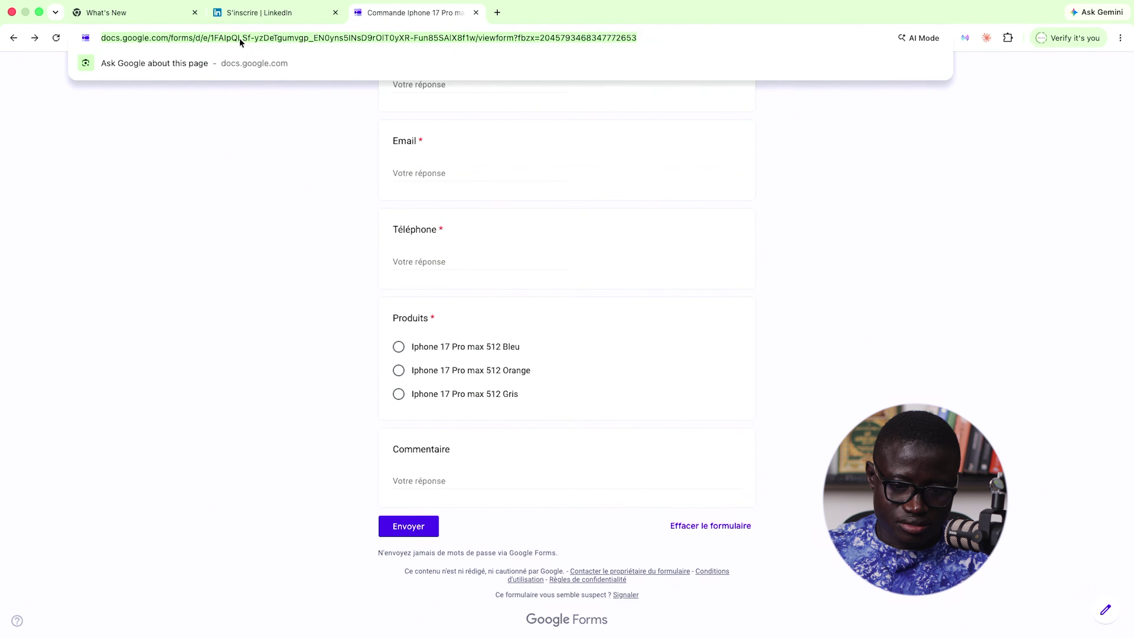
click(496, 12)
key(super+v)
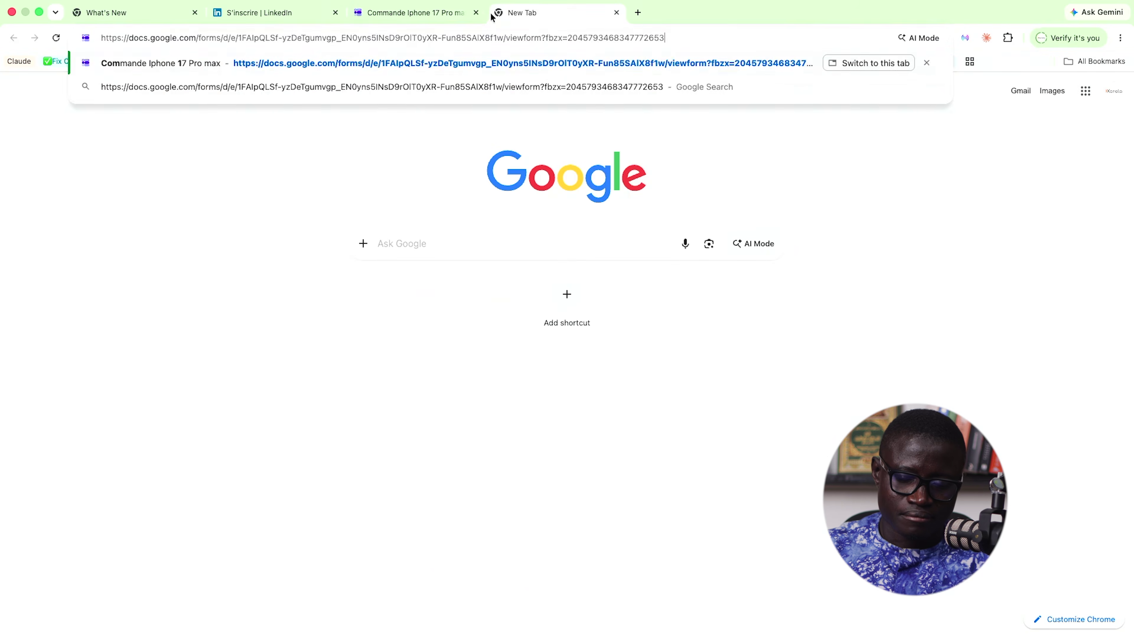
key(Return)
- Fill in the customer's name, e-mail address and phone number fields
text(M)
key(BackSpace)
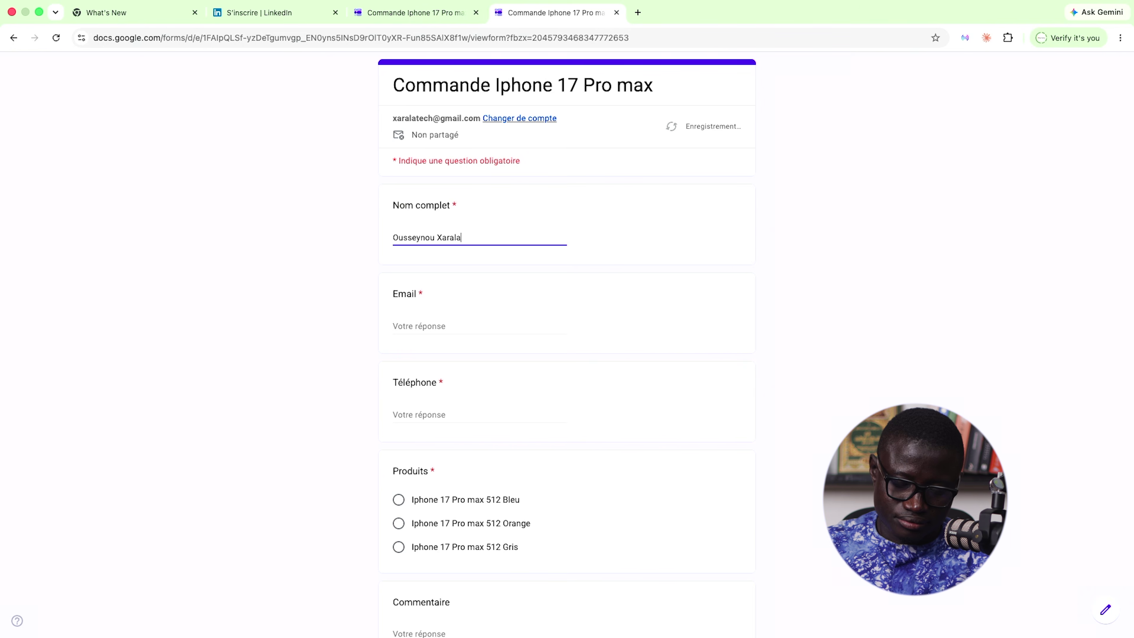
click(424, 326)
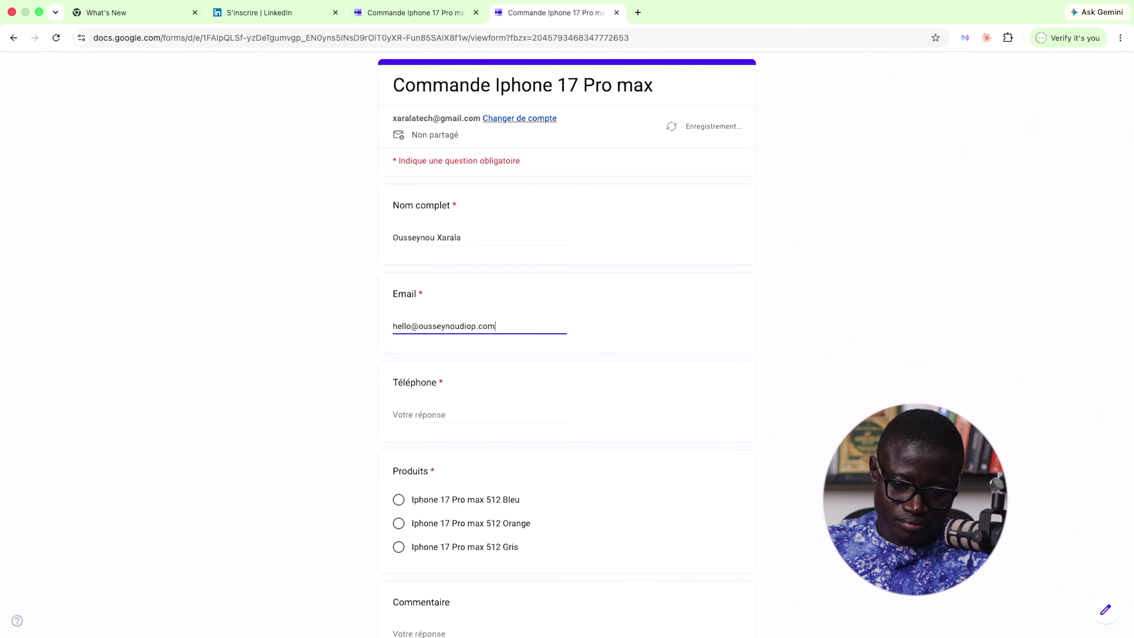
scroll(456, 259, down, 4)
text(7698)
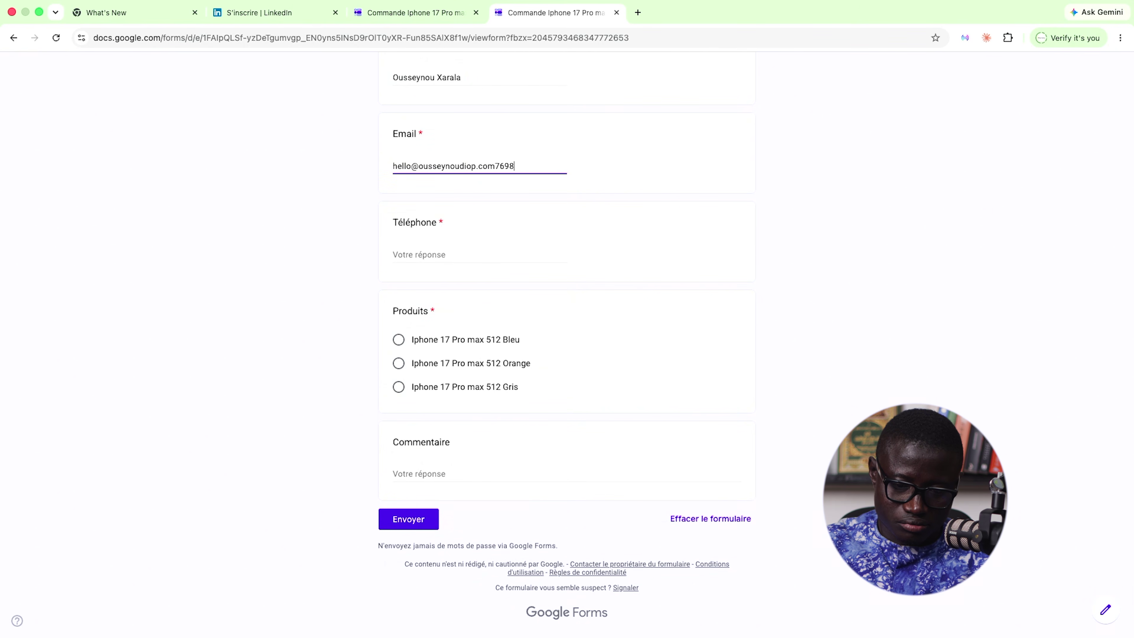
key(XF86AudioRaiseVolume)
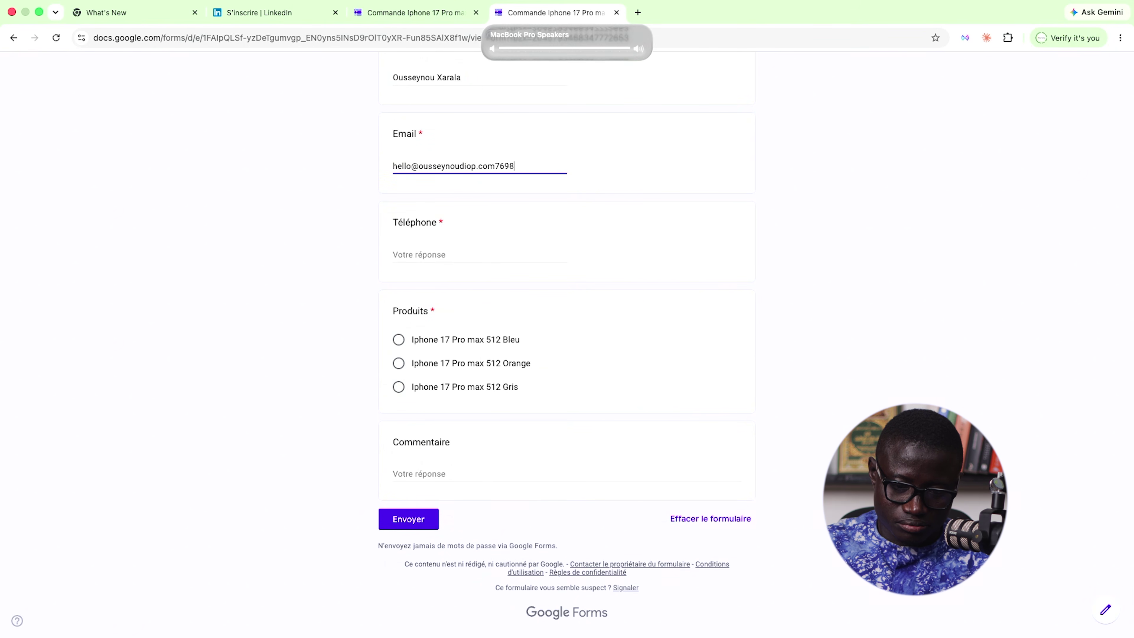
key(BackSpace)
key(BackSpace)
key(BackSpace)
key(BackSpace)
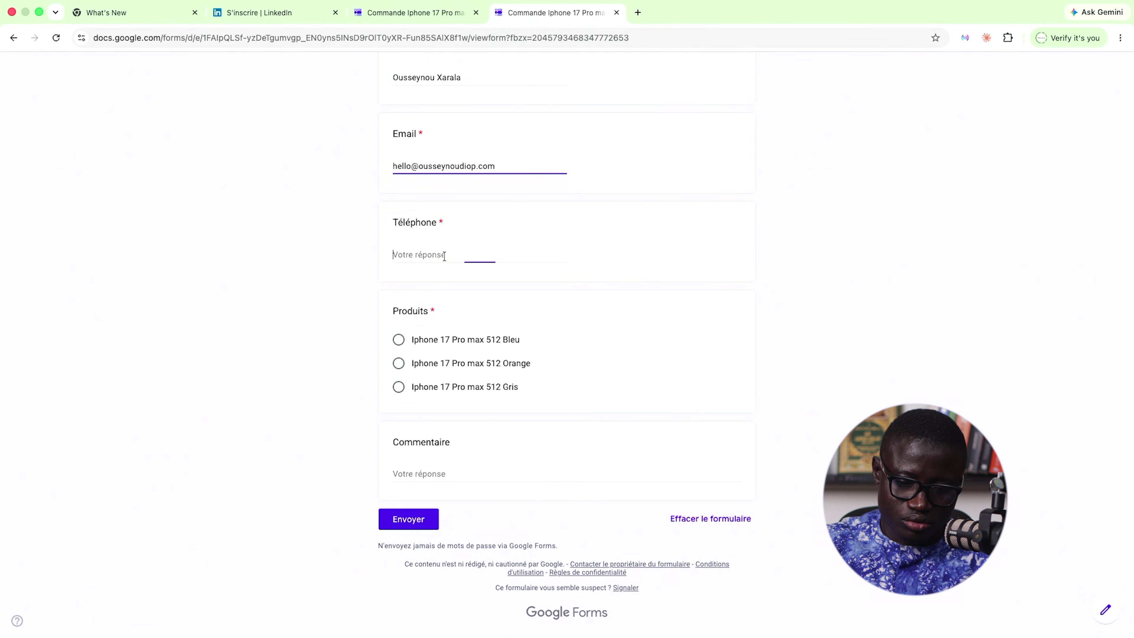
text(7608090)
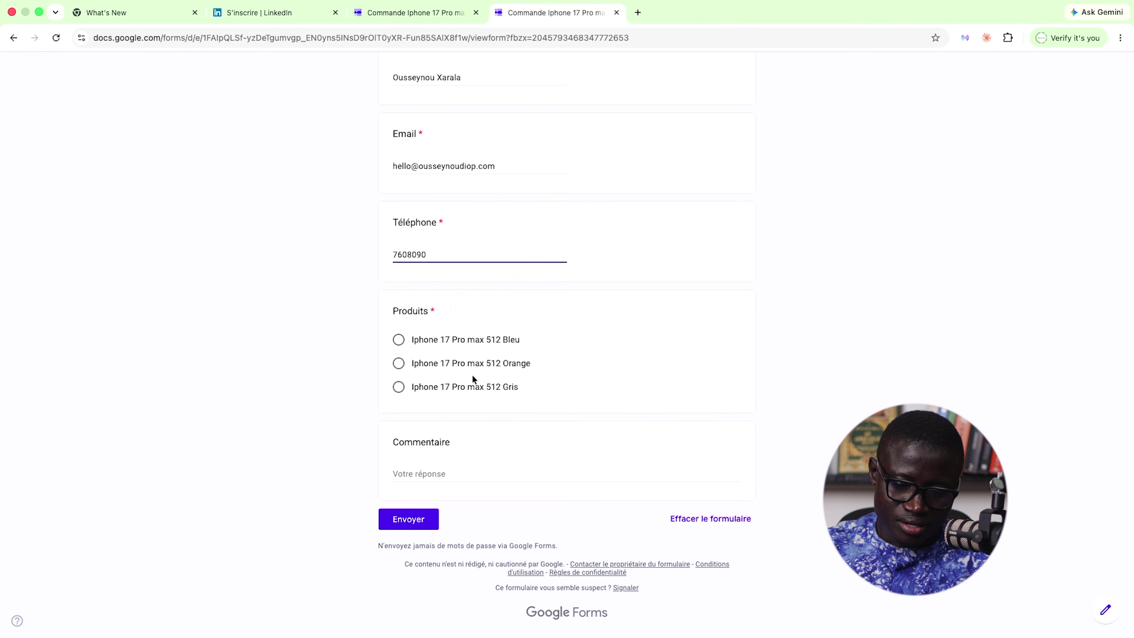
- Choose Iphone 17 Pro max 512 Gris, comment 'Je veux une livraison rapide.' and submit
click(451, 385)
click(426, 472)
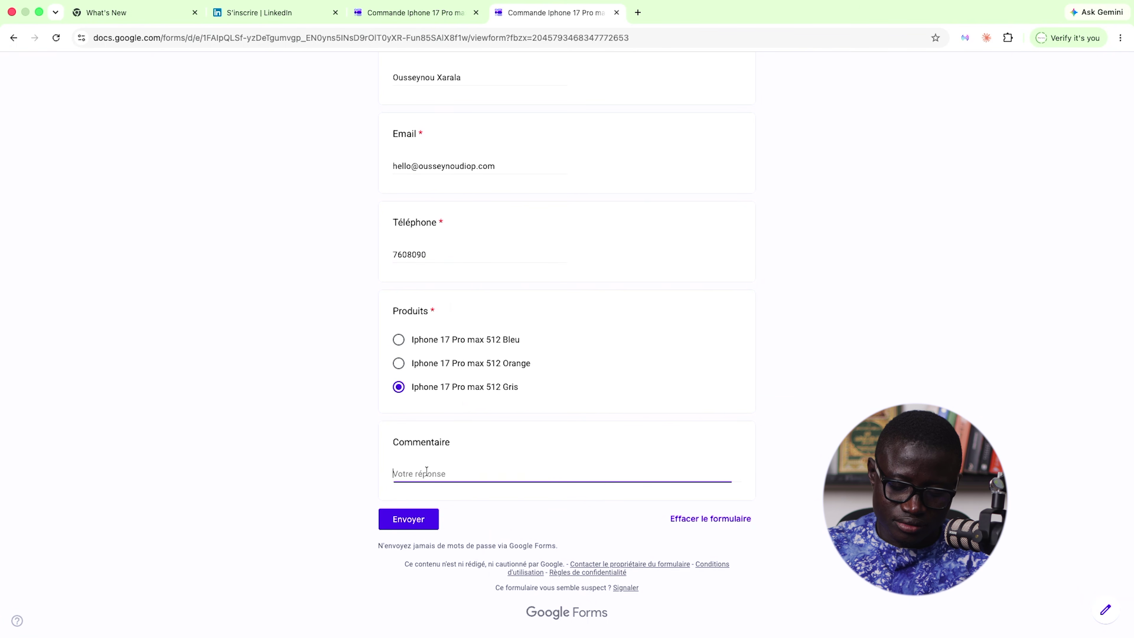
text(Je veux une livraison rapide.)
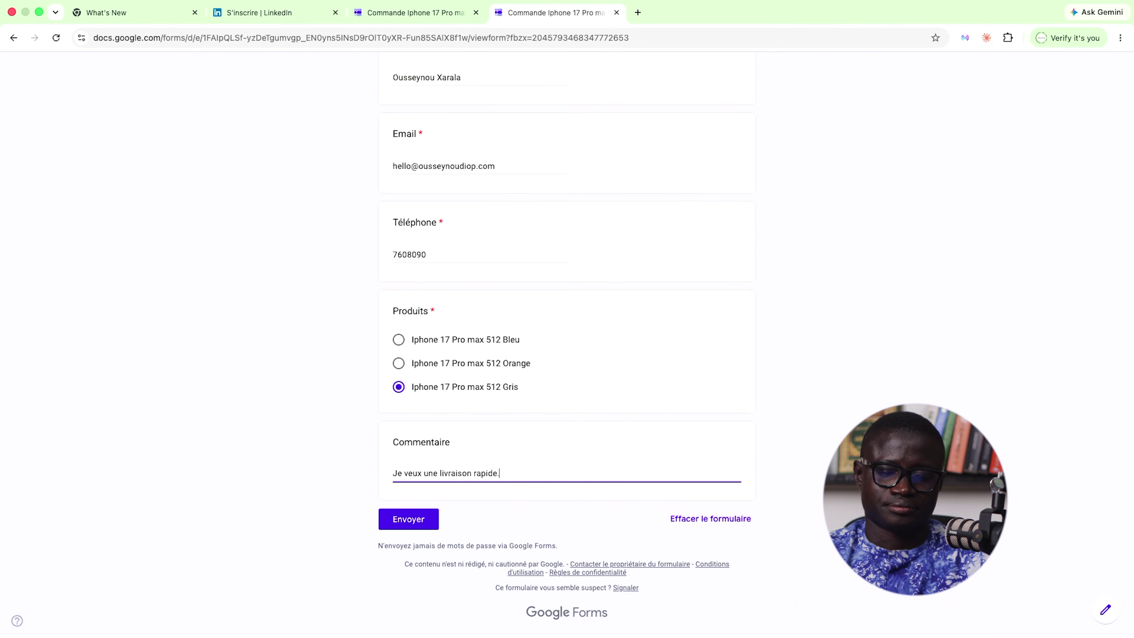
click(404, 520)
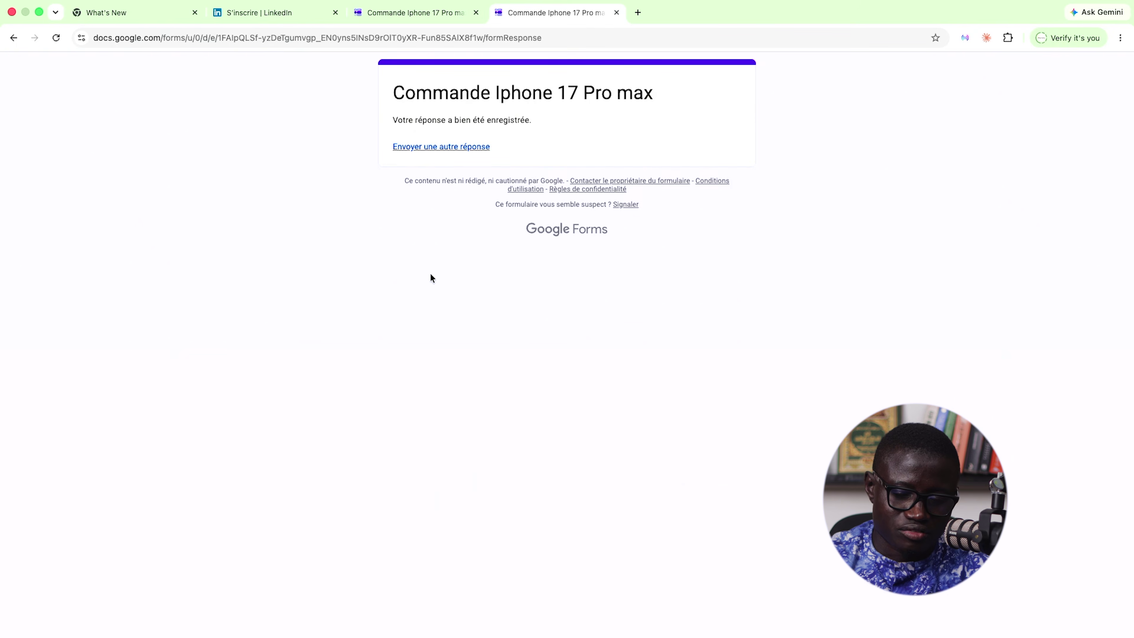
key(super+Tab)
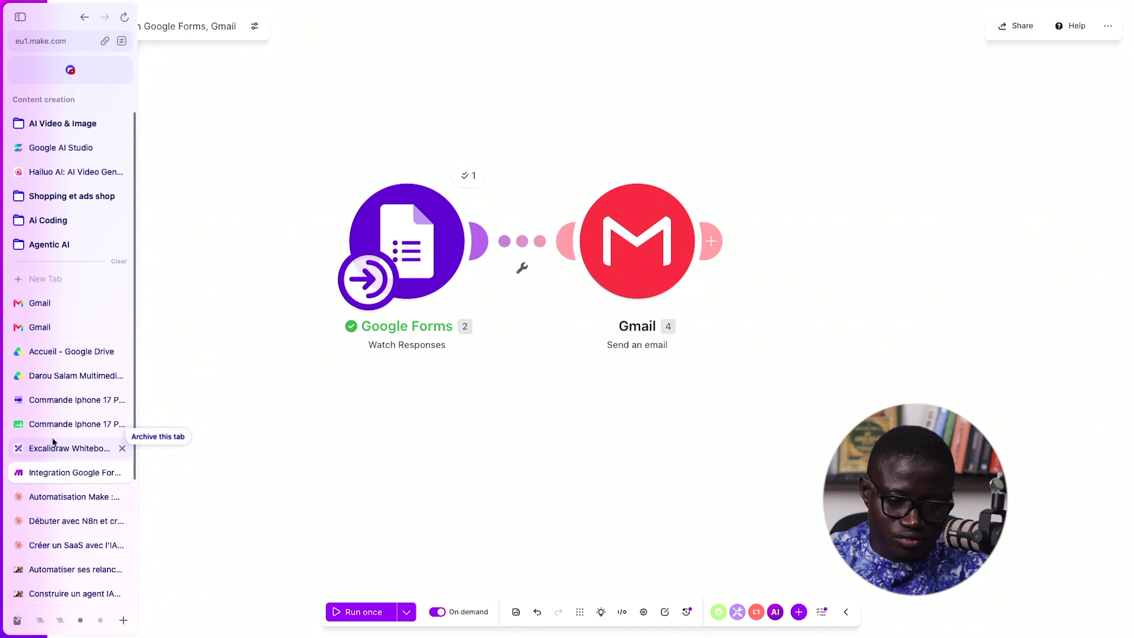
- Check the new Gris order's product in cell E3 of the responses sheet
click(56, 429)
click(322, 286)
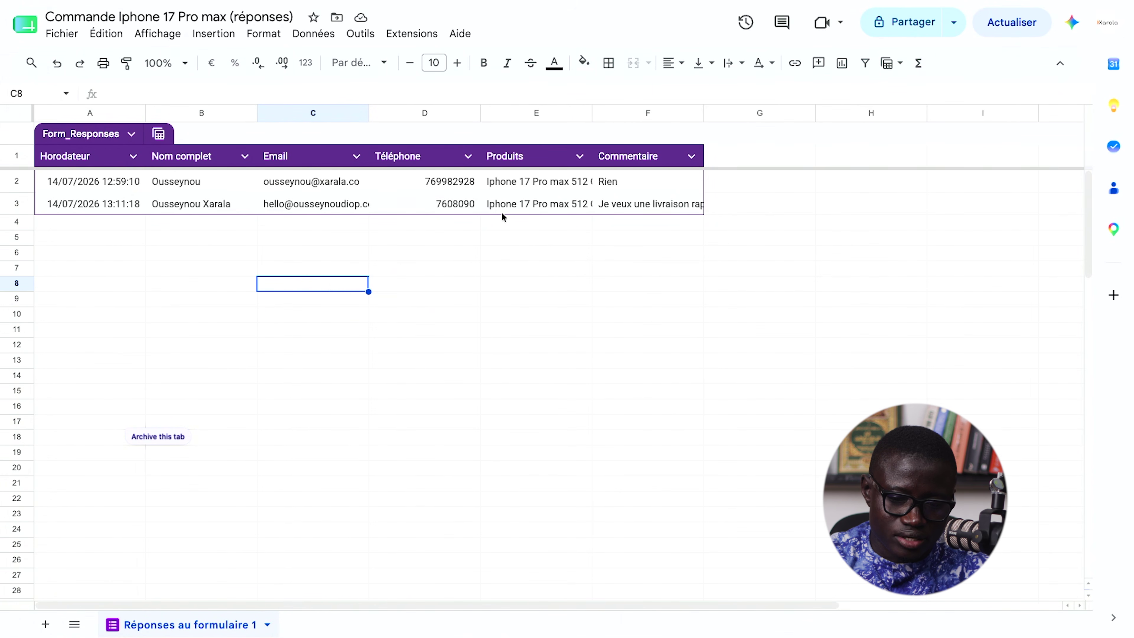
click(542, 210)
- Look through the Gmail inbox, then go back to the Make scenario
mouse_move(1, 399)
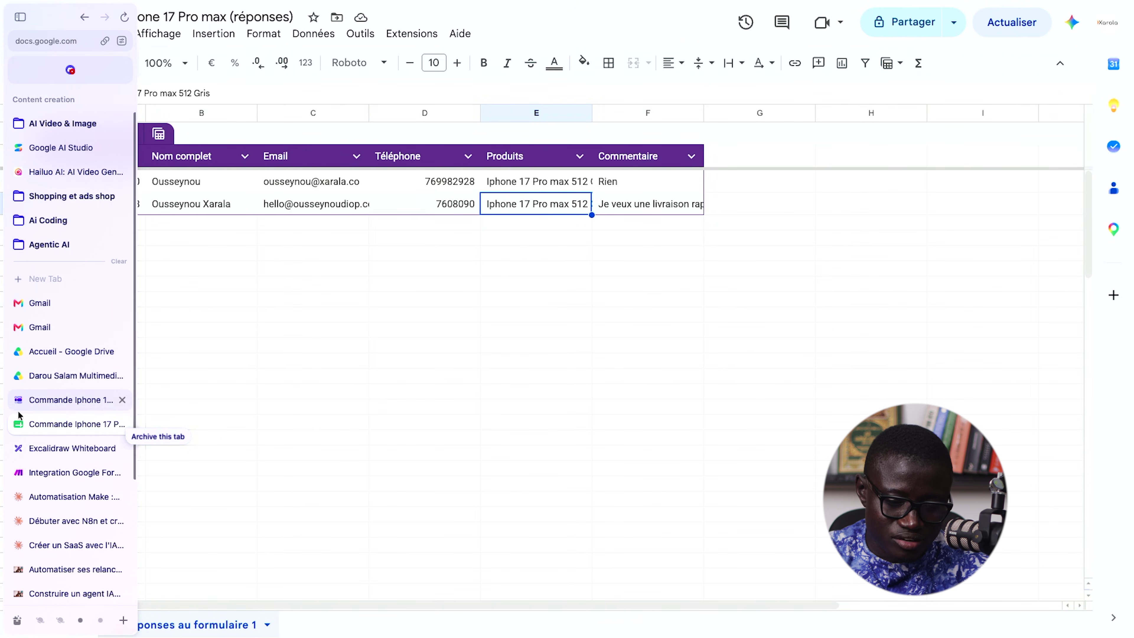
click(68, 320)
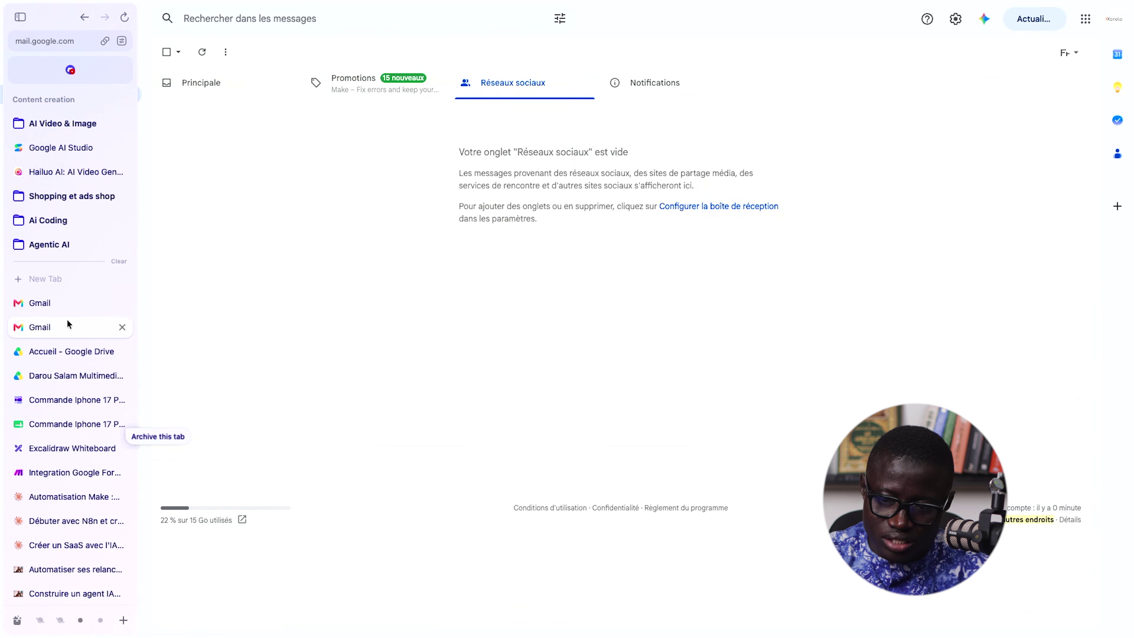
click(218, 88)
mouse_move(1, 353)
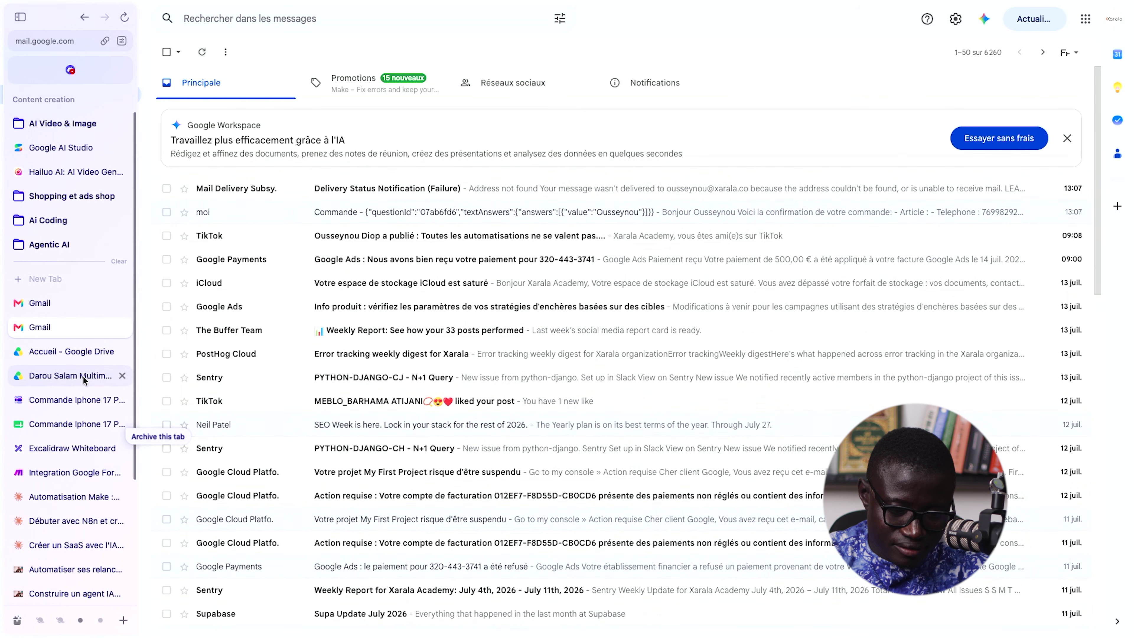
scroll(83, 375, down, 2)
scroll(83, 376, down, 1)
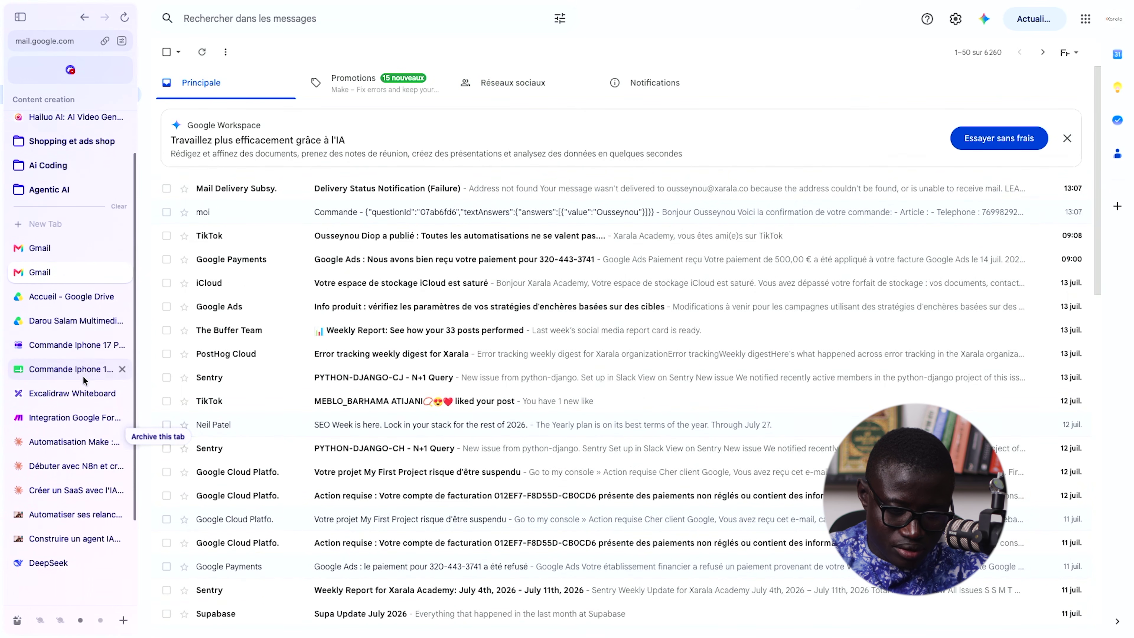
click(70, 416)
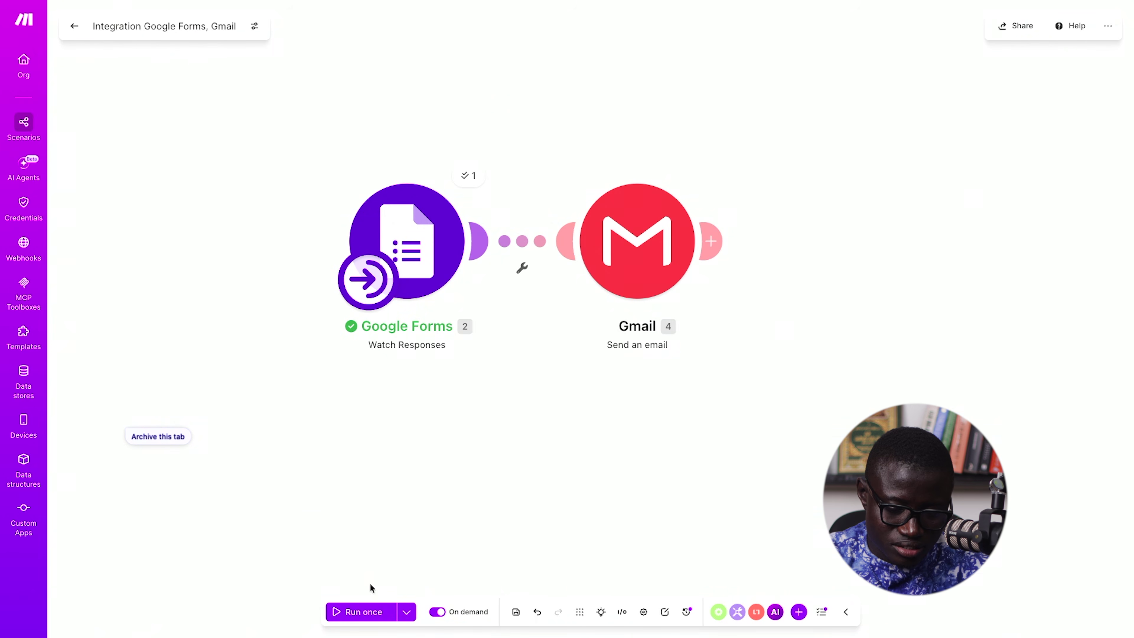
- Run the scenario once and inspect the new order confirmation email in Gmail
click(359, 611)
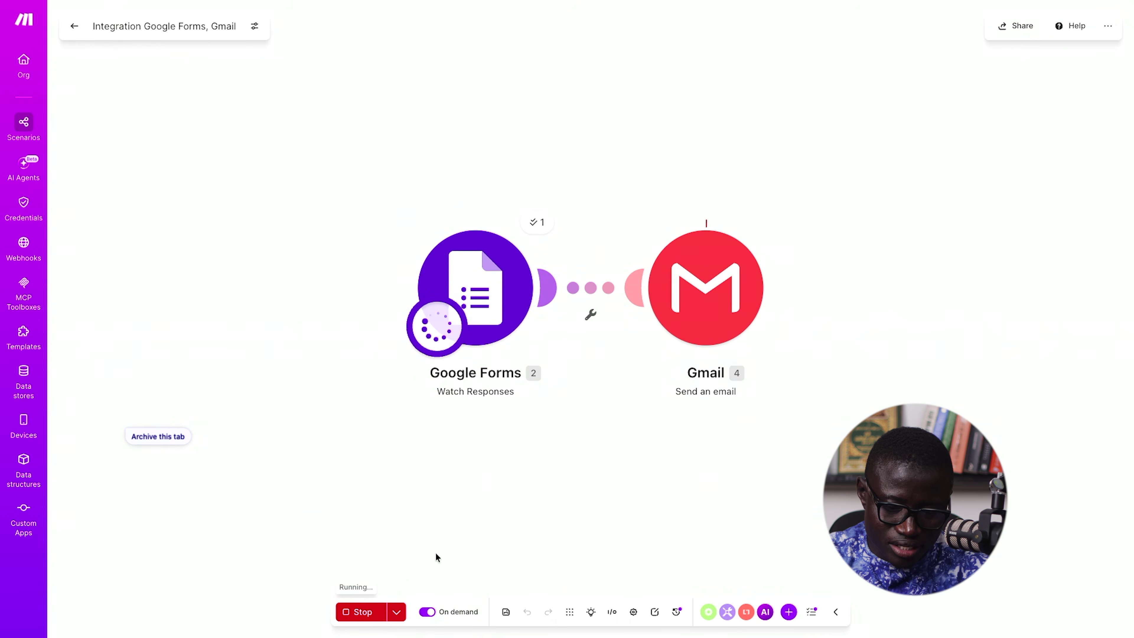
mouse_move(2, 518)
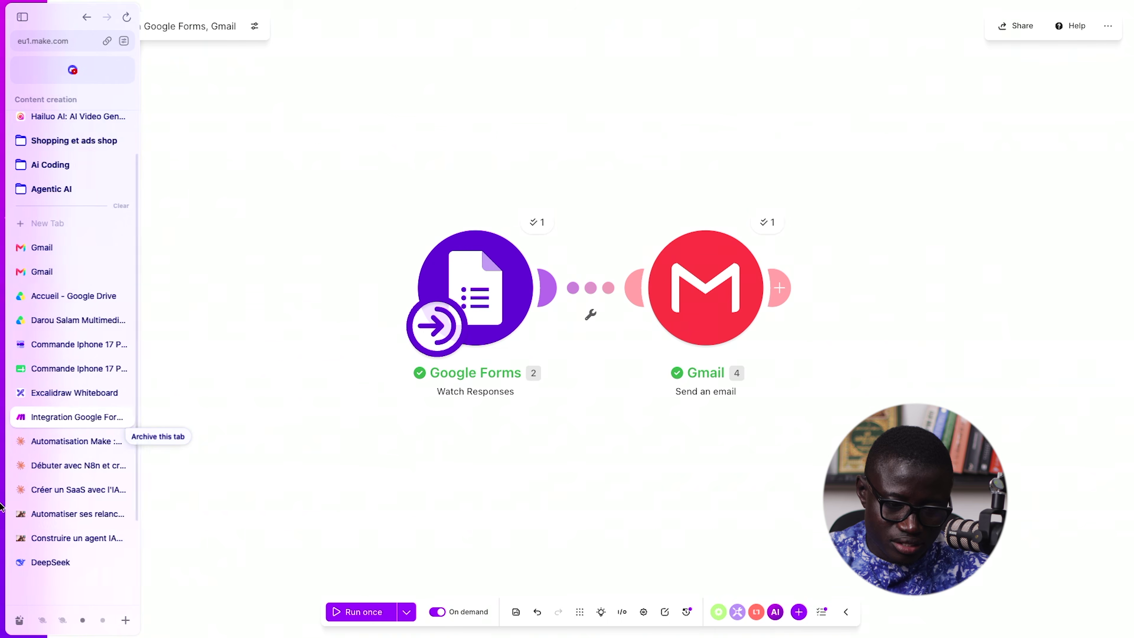
click(70, 273)
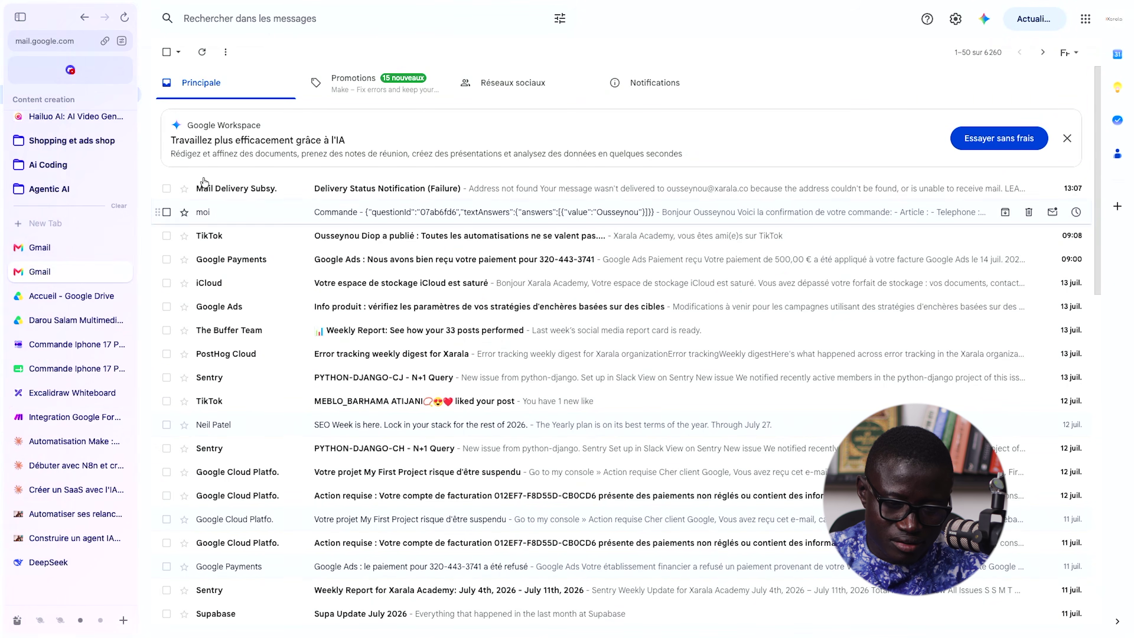
click(202, 52)
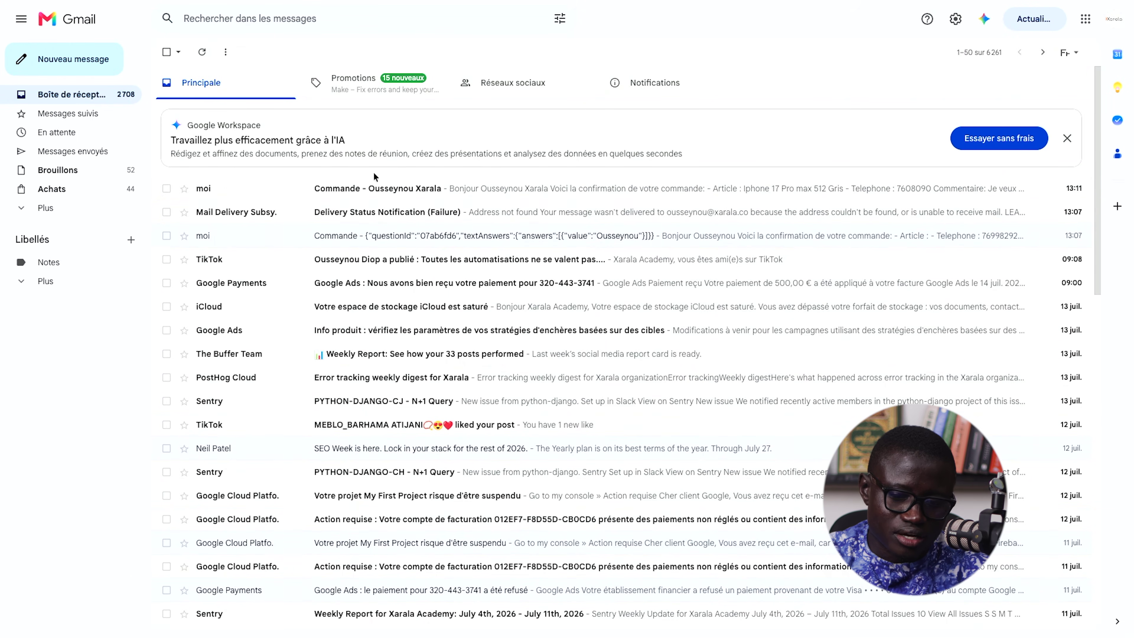
click(447, 192)
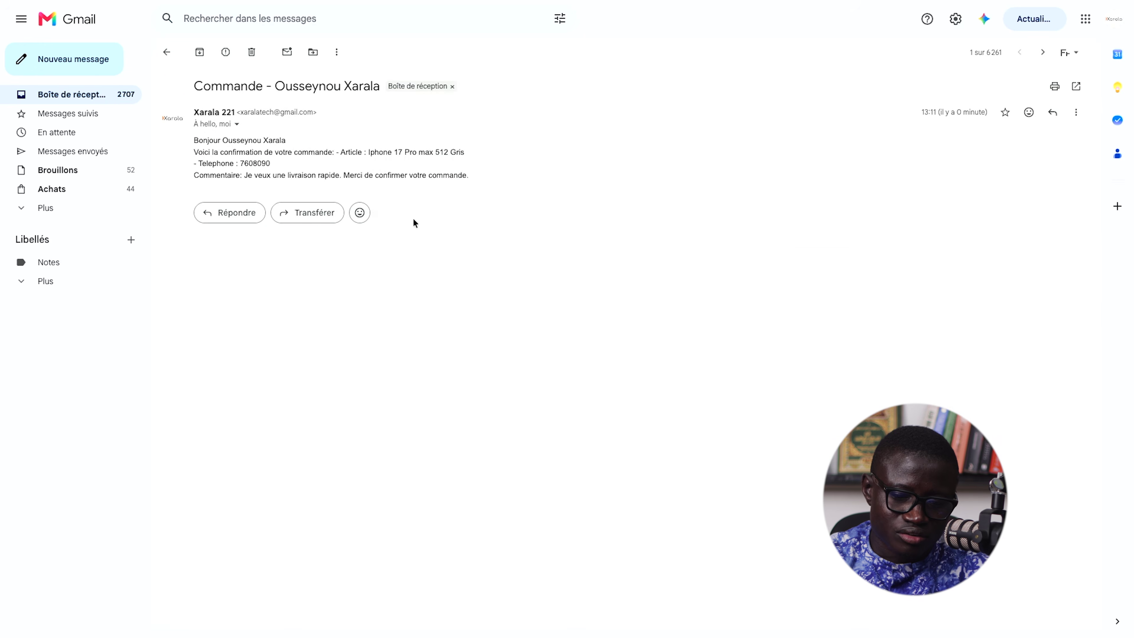
drag(194, 138, 339, 141)
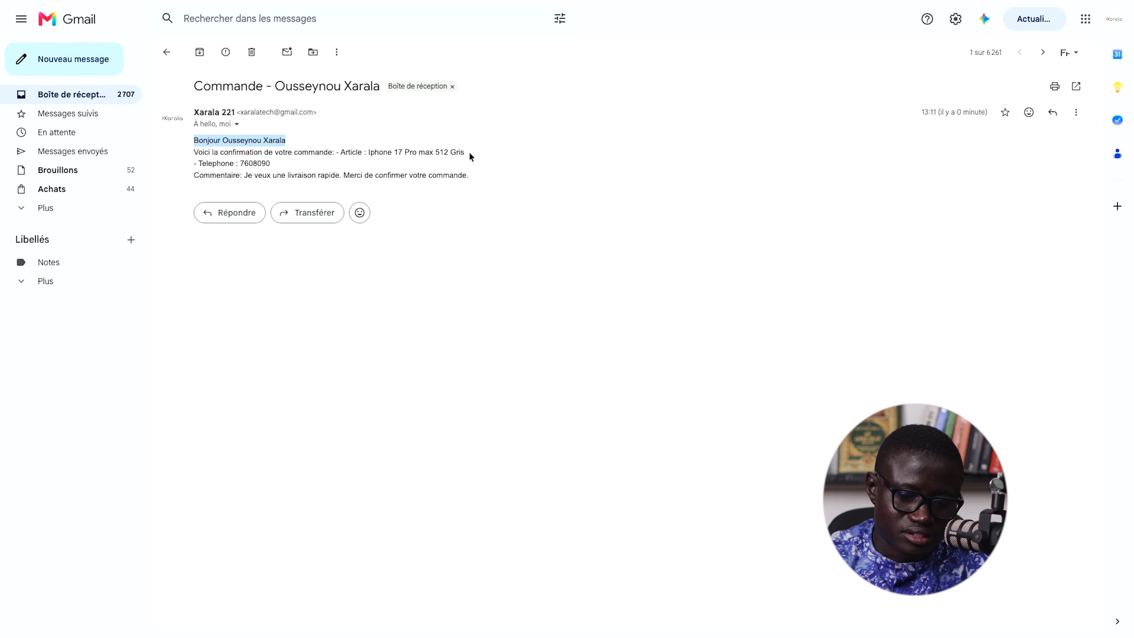
double_click(254, 165)
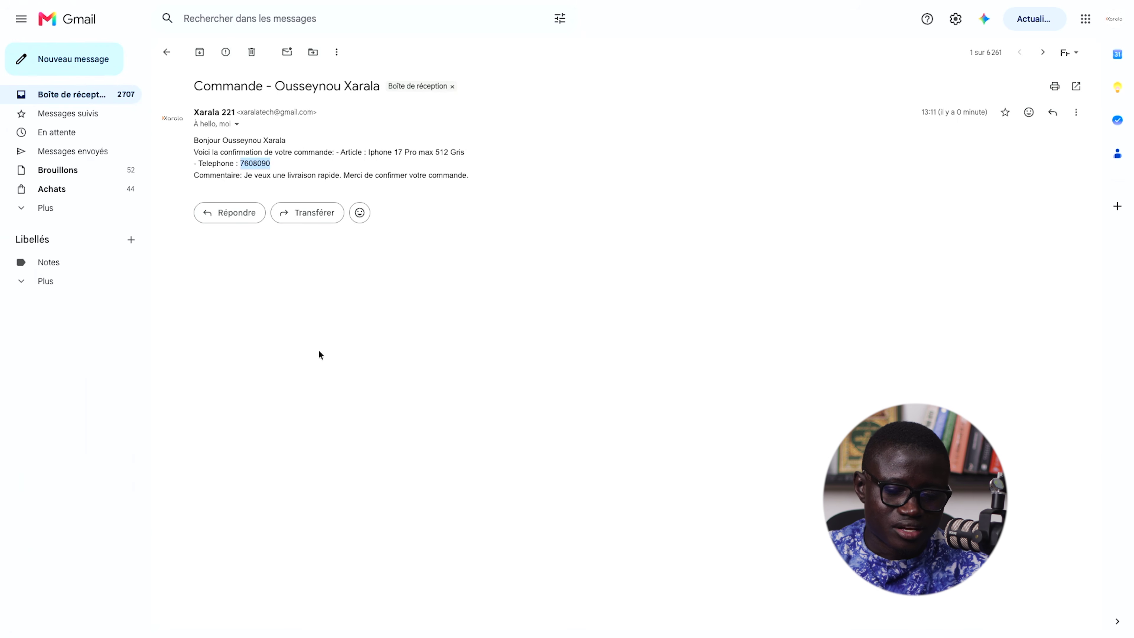
- Open the confirmation in the recipient account's inbox, then return to Make
mouse_move(2, 451)
click(81, 251)
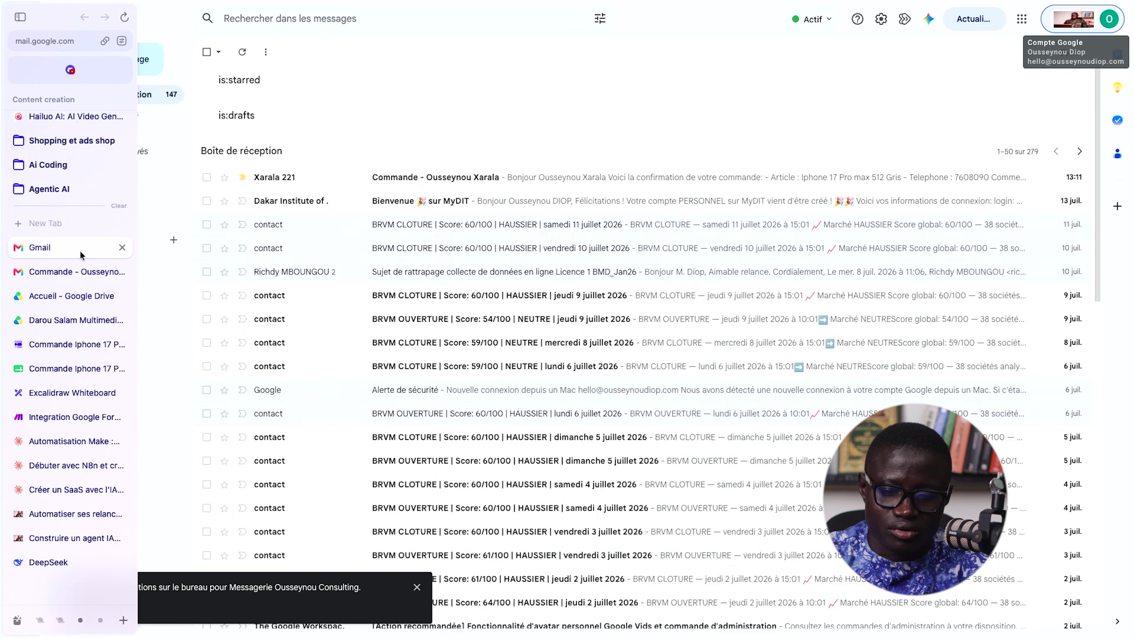
click(561, 175)
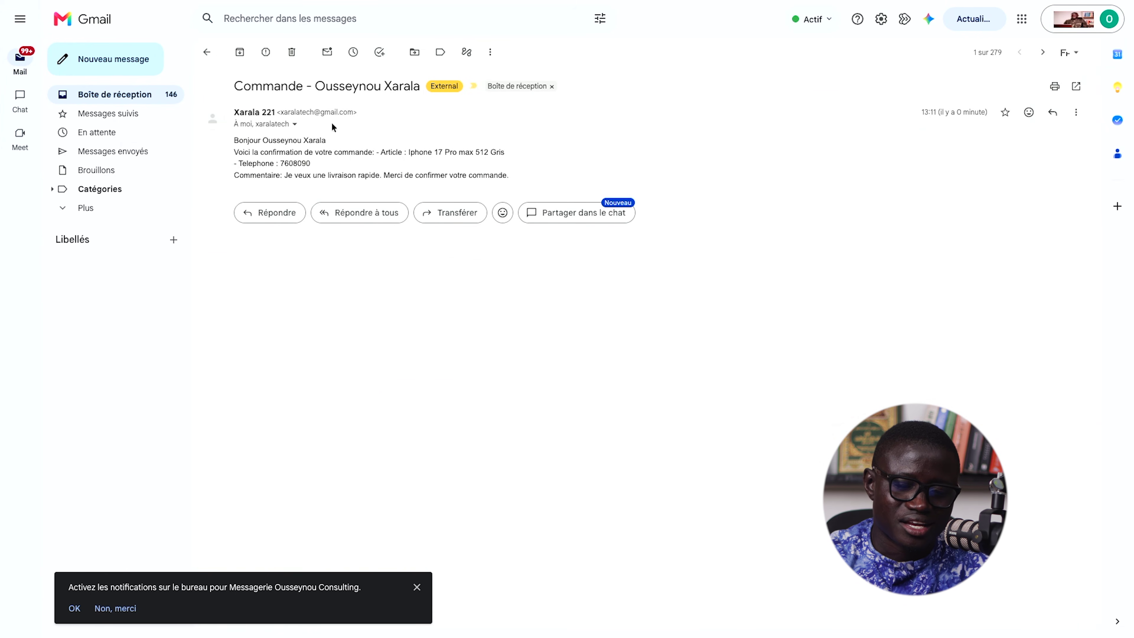
mouse_move(2, 257)
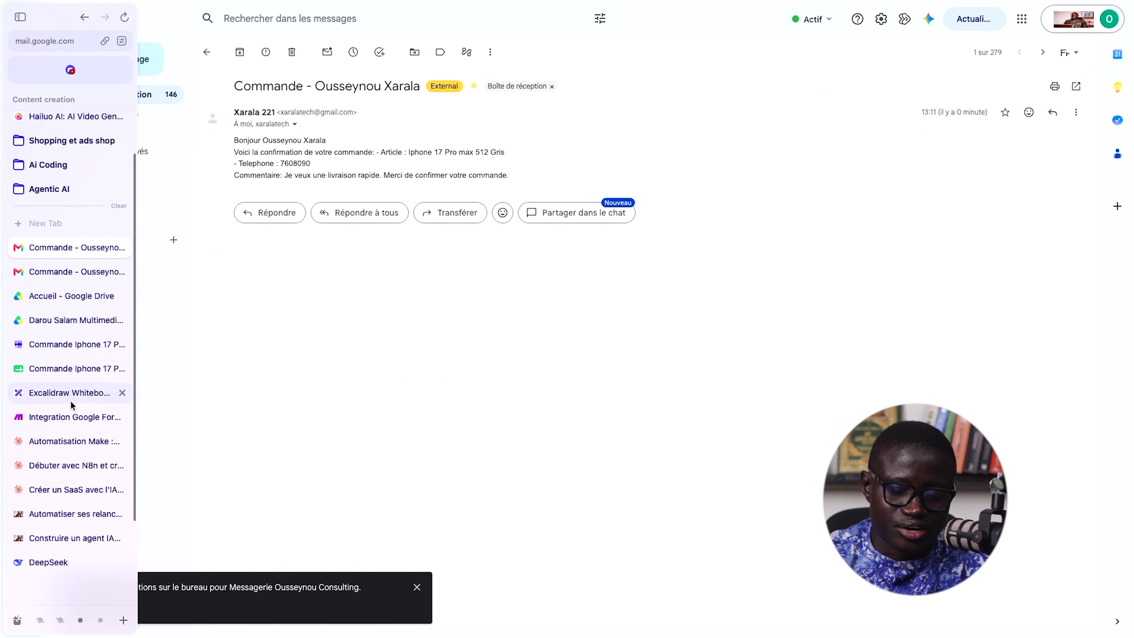
click(74, 417)
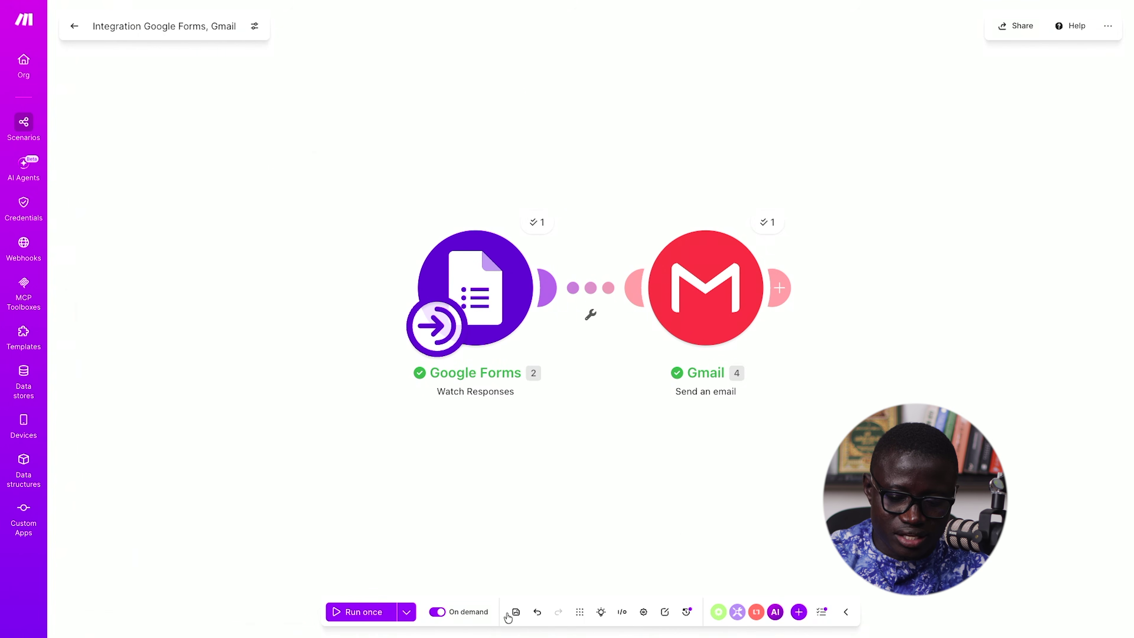
- Schedule the scenario to run at regular intervals every 15 minutes
click(483, 612)
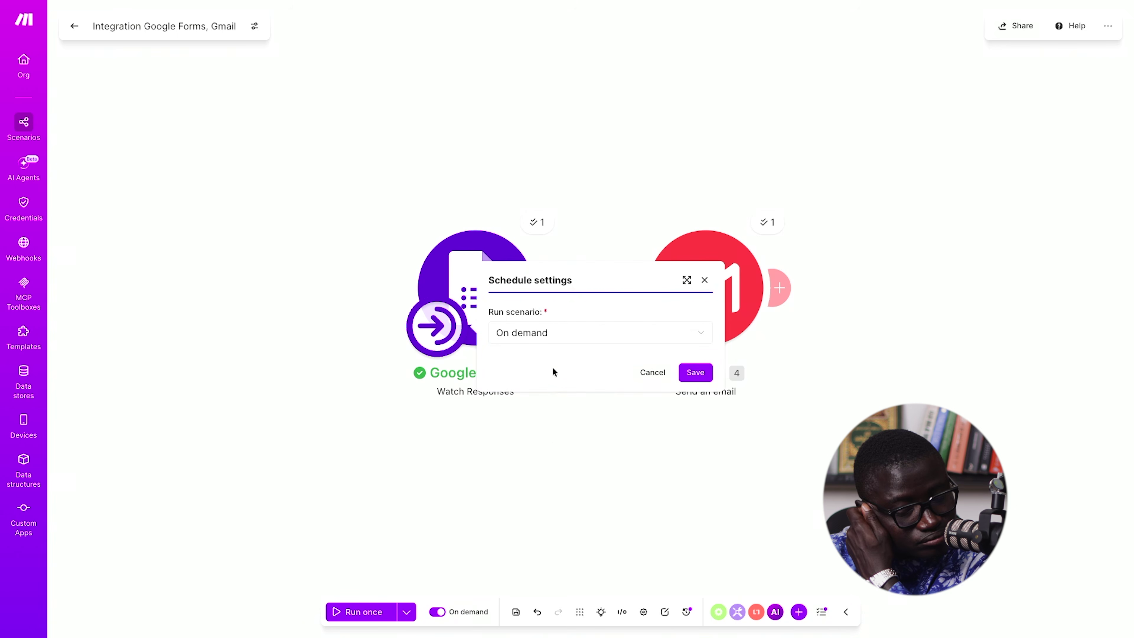
click(550, 334)
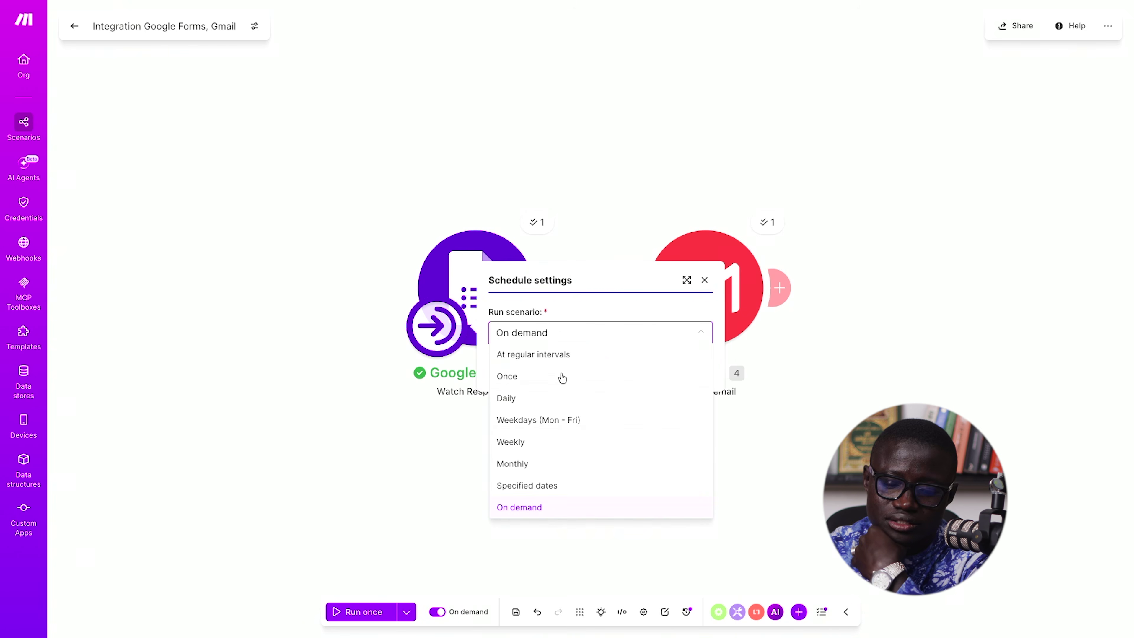
click(576, 380)
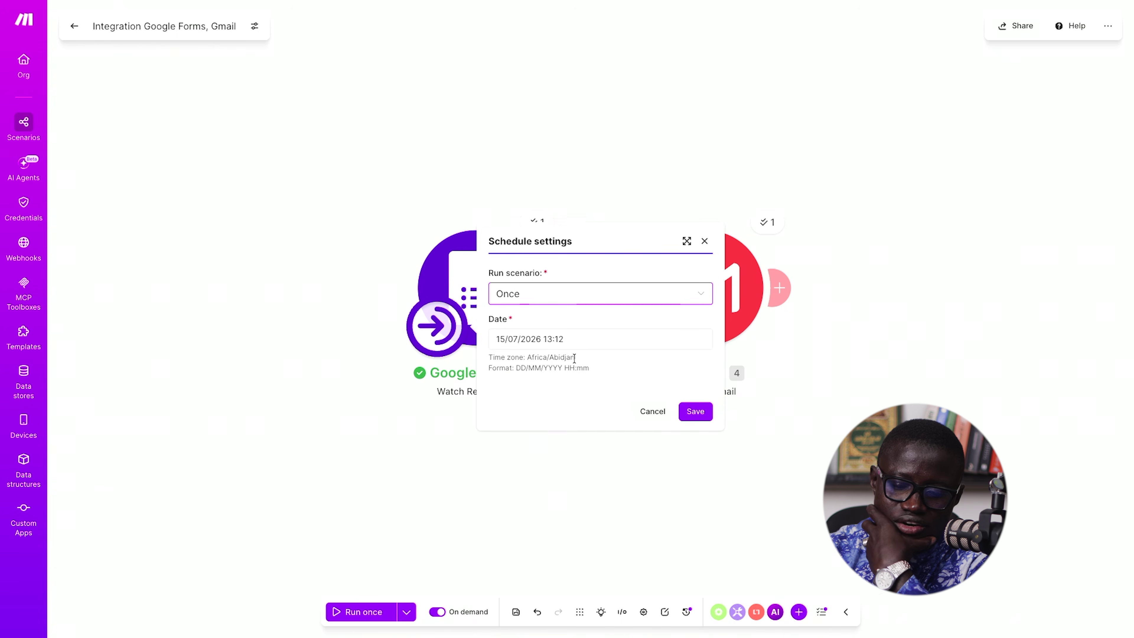
click(581, 294)
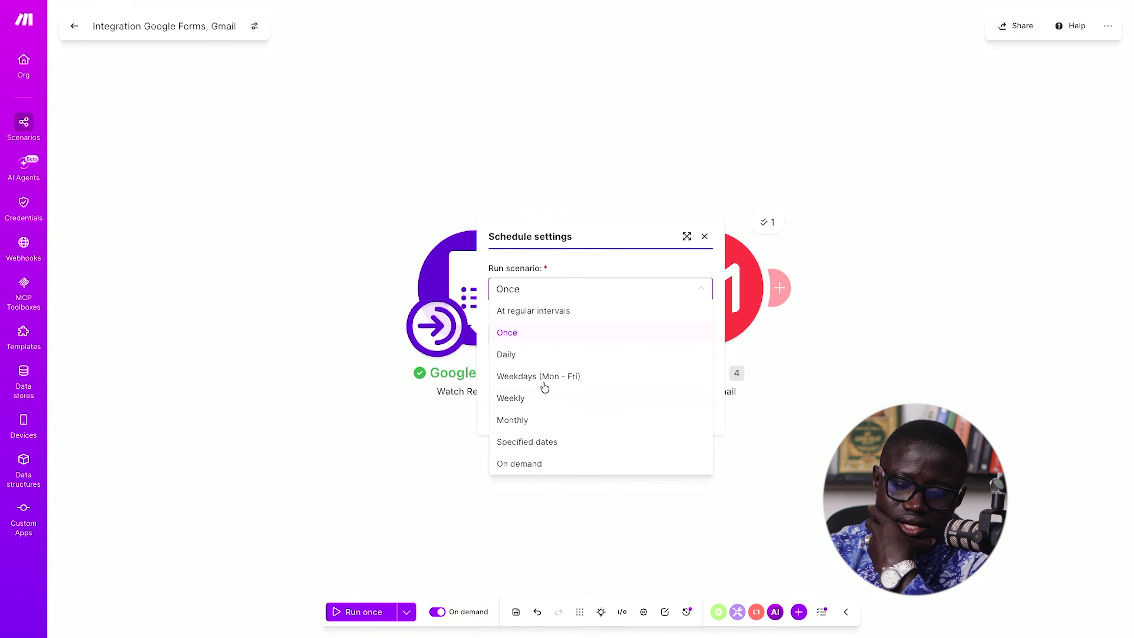
click(552, 311)
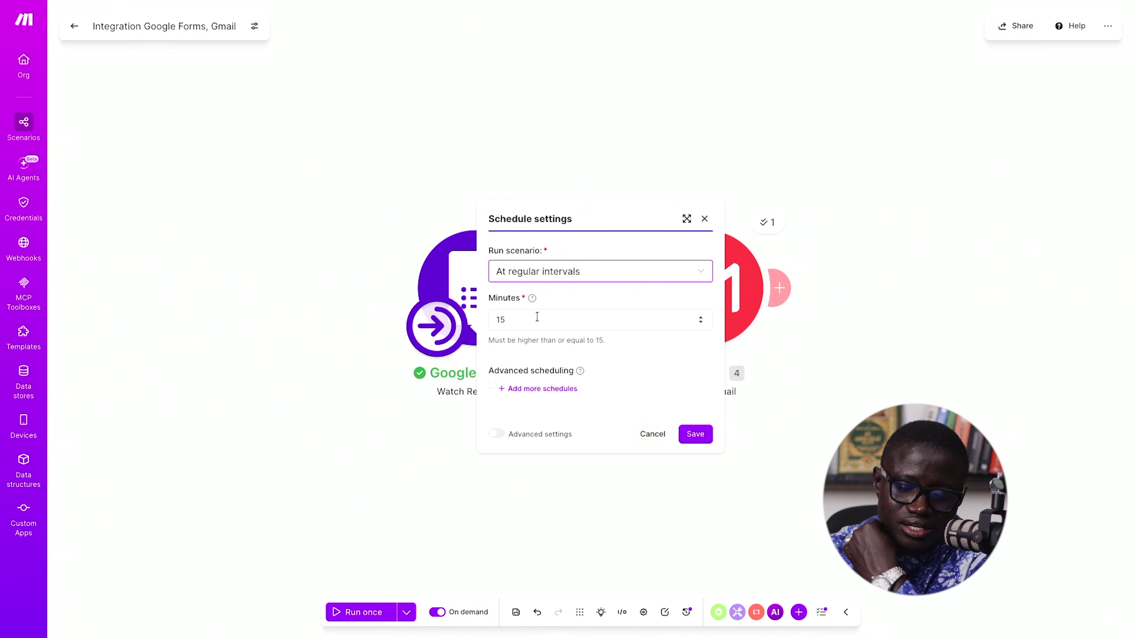
double_click(529, 314)
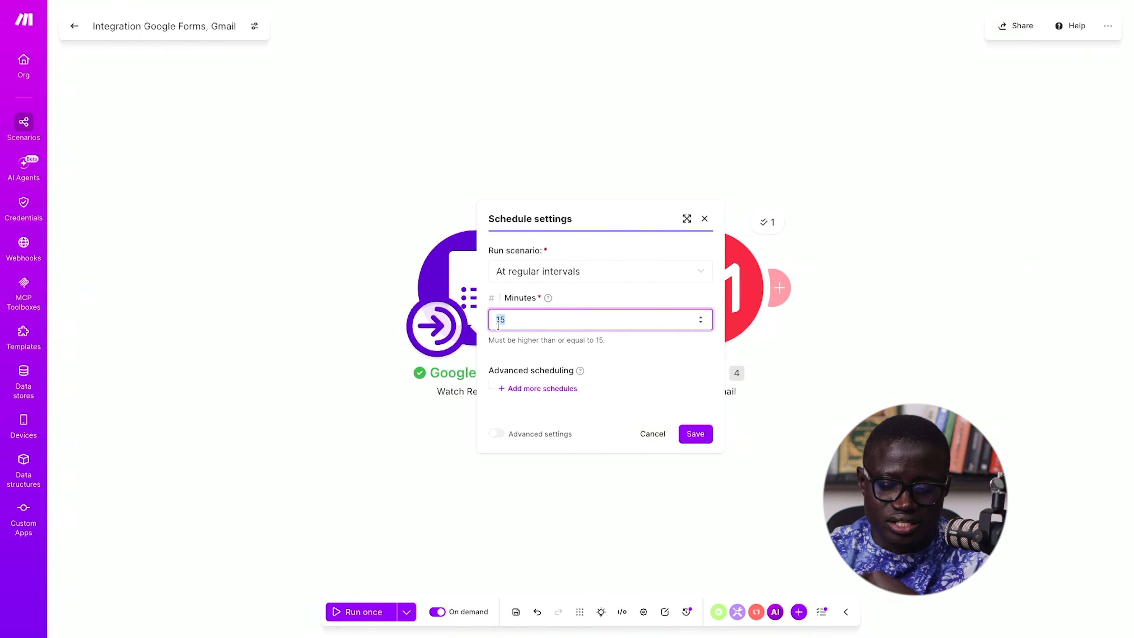
text(5)
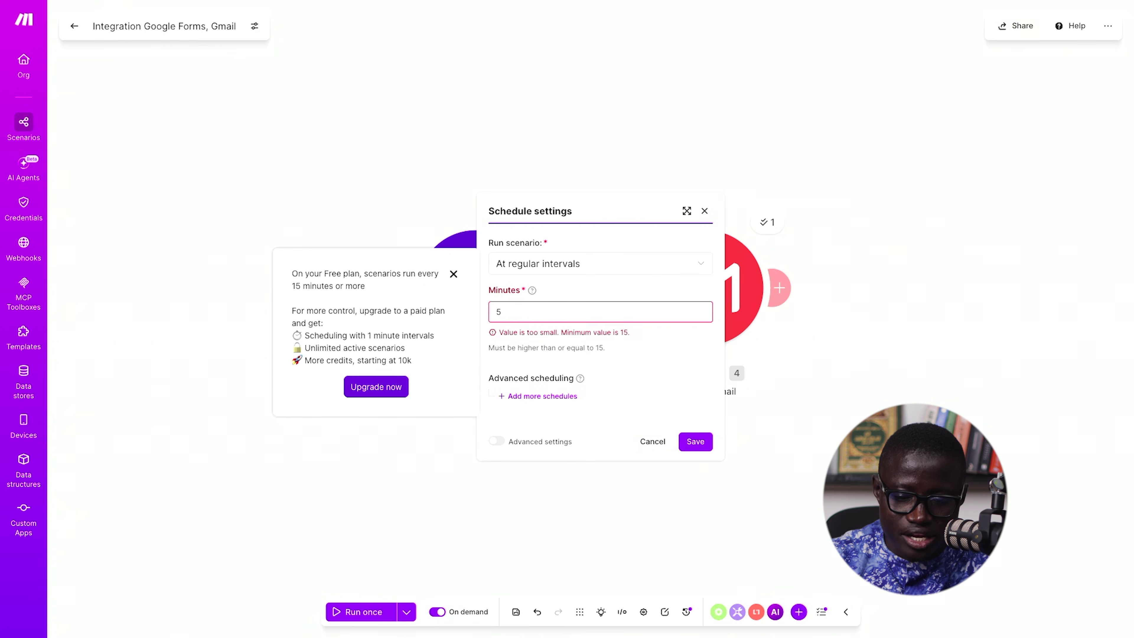
click(545, 315)
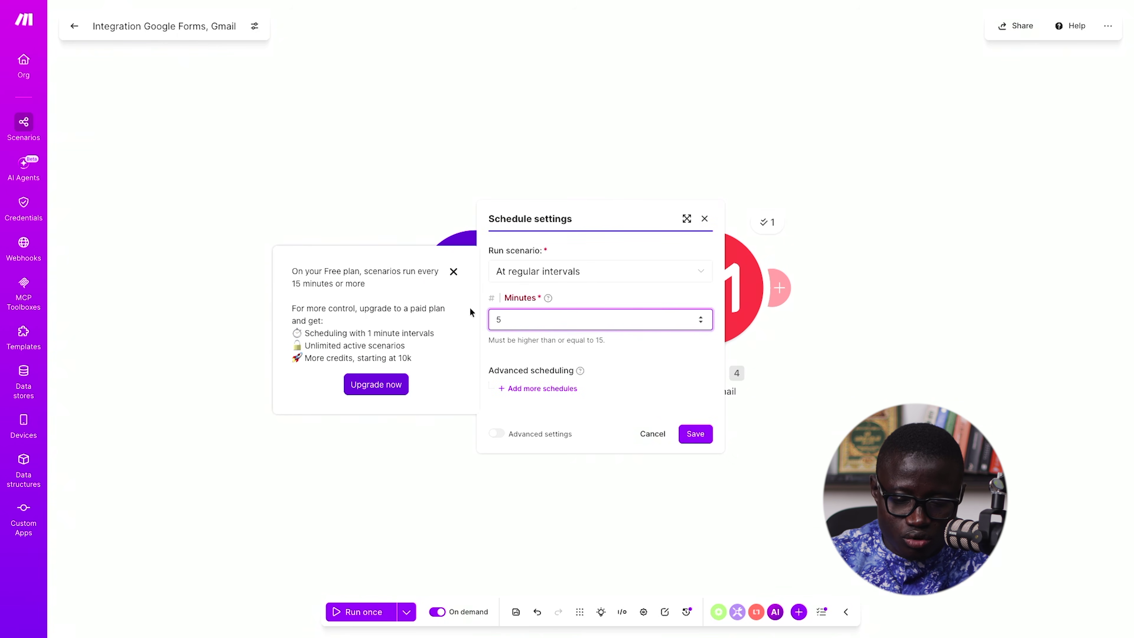
text(1)
click(691, 432)
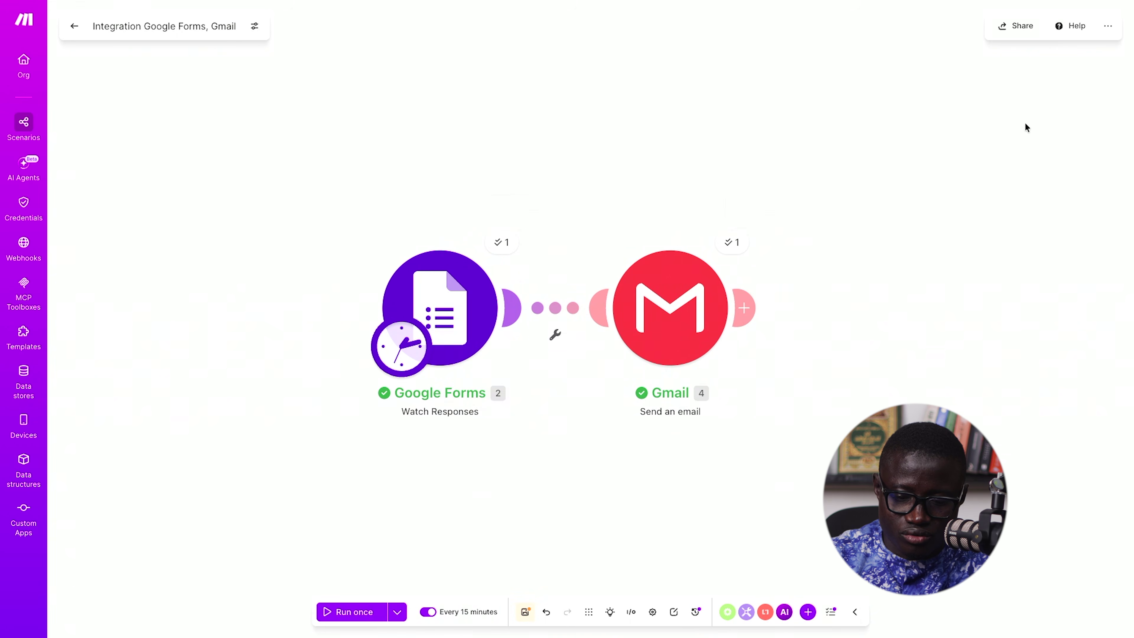
- Save the scenario and go back to the All scenarios list
click(526, 613)
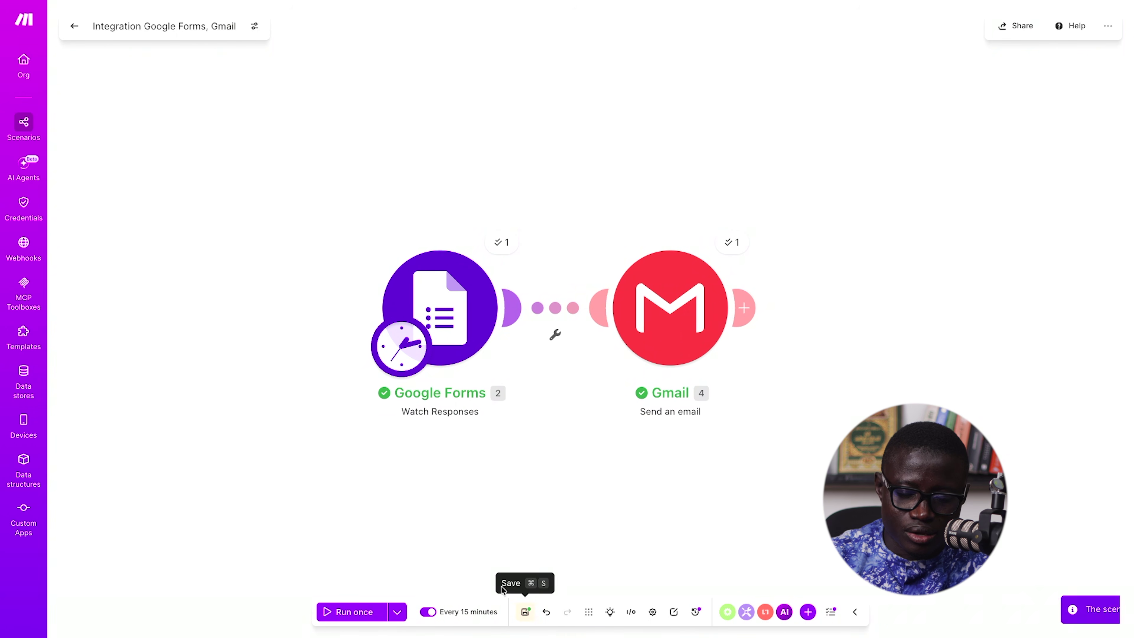
click(72, 28)
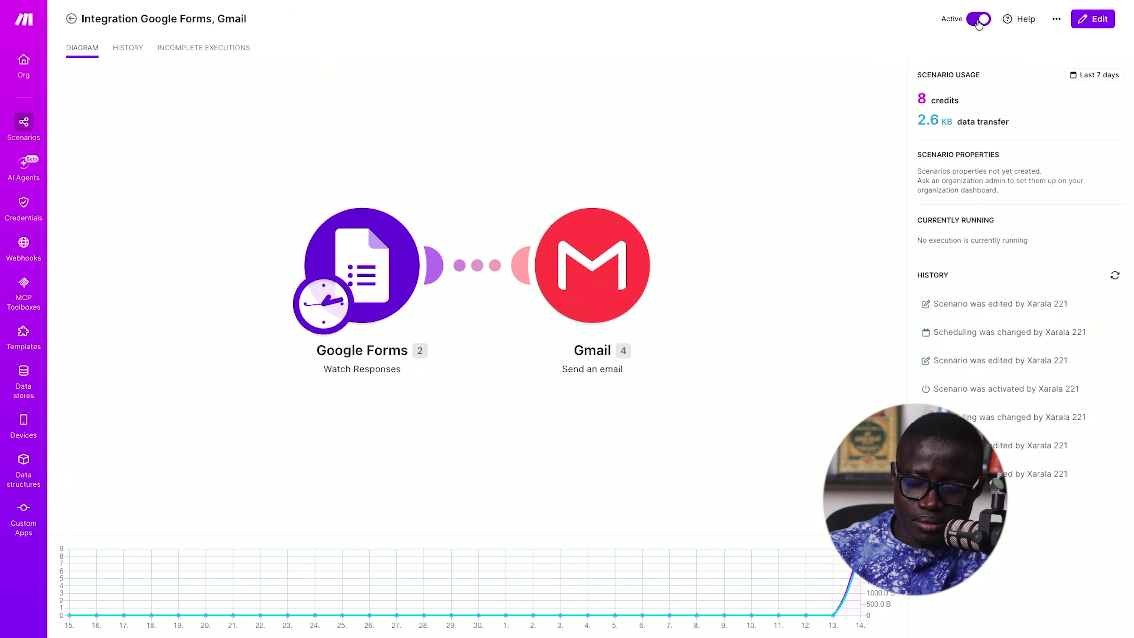
click(71, 19)
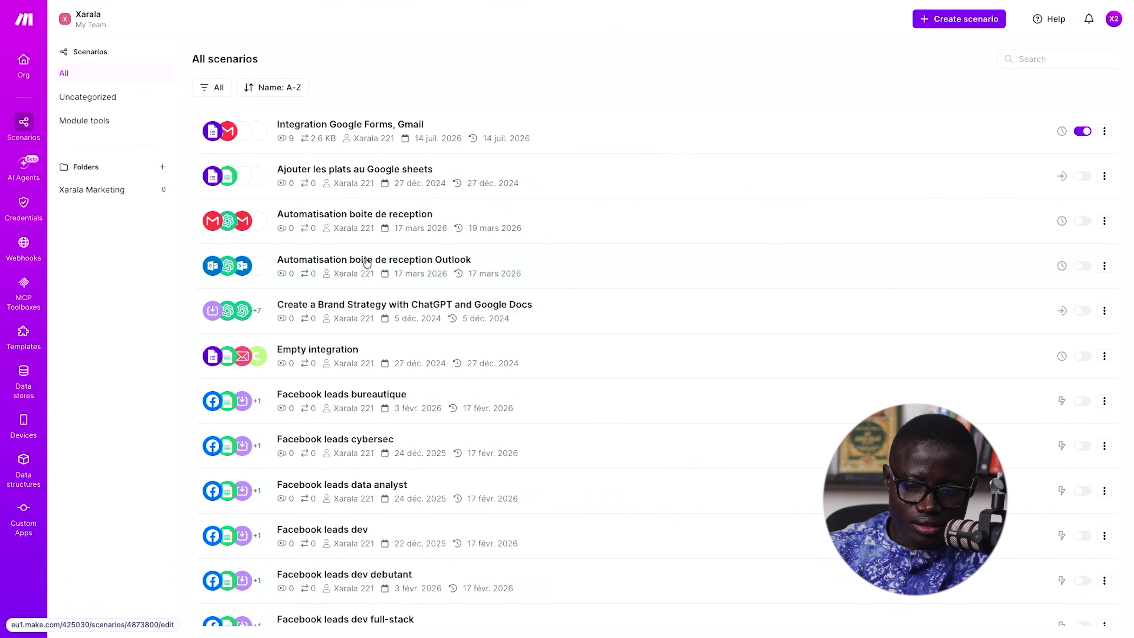
- Jump to the Excalidraw tab by searching 'exca' in the tab search
key(super+t)
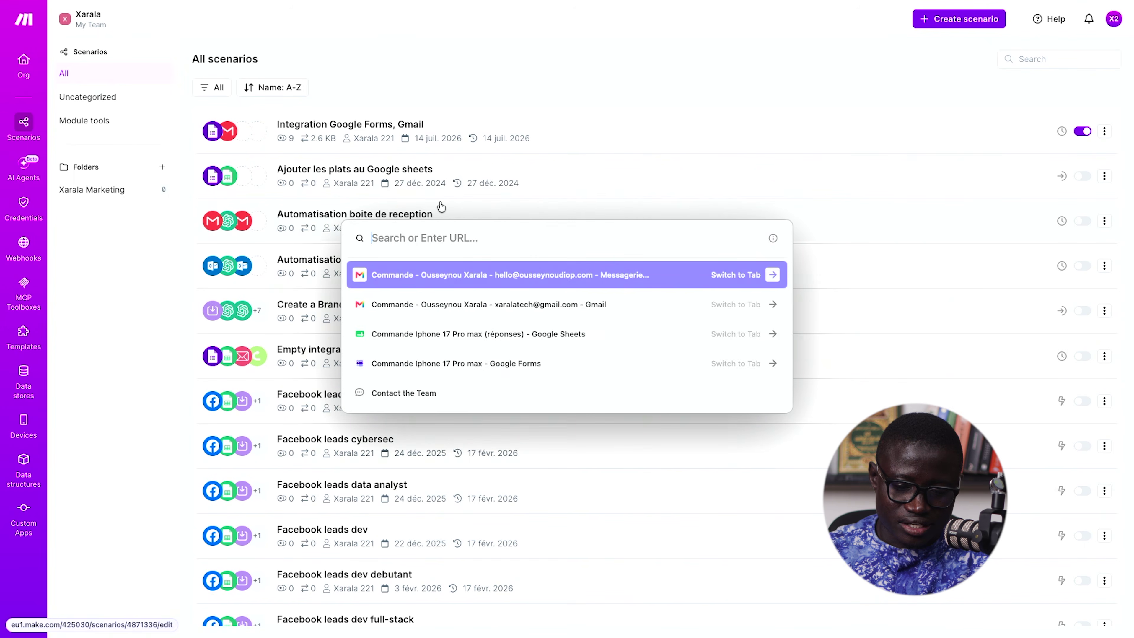
key(super+Tab)
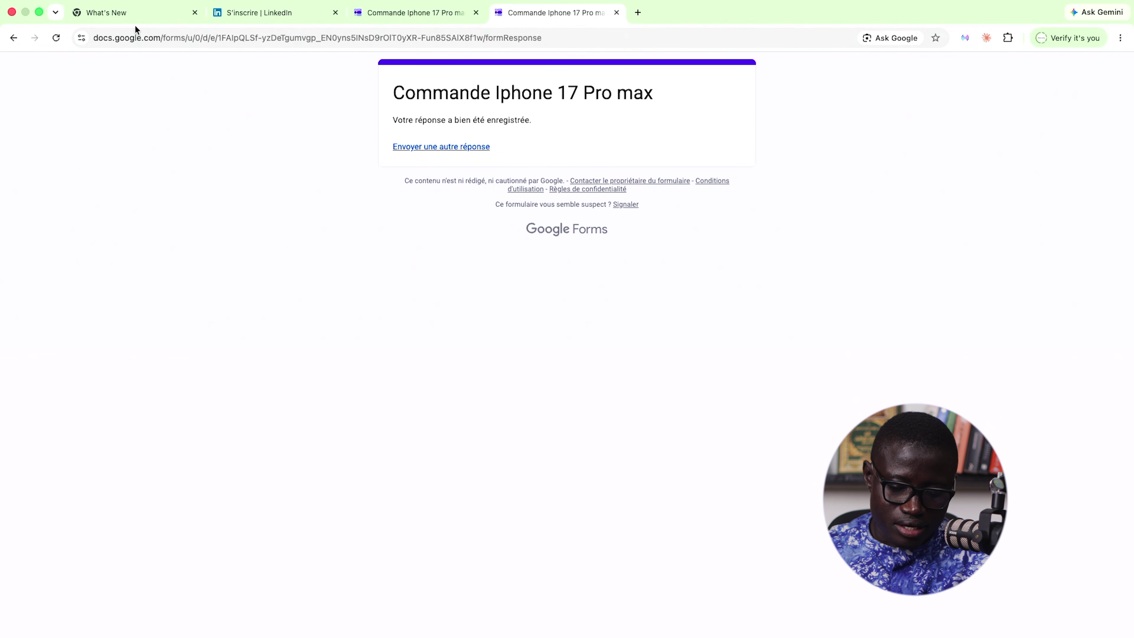
key(super+Tab)
key(Escape)
key(super+t)
text(exca)
key(Return)
scroll(316, 96, down, 2)
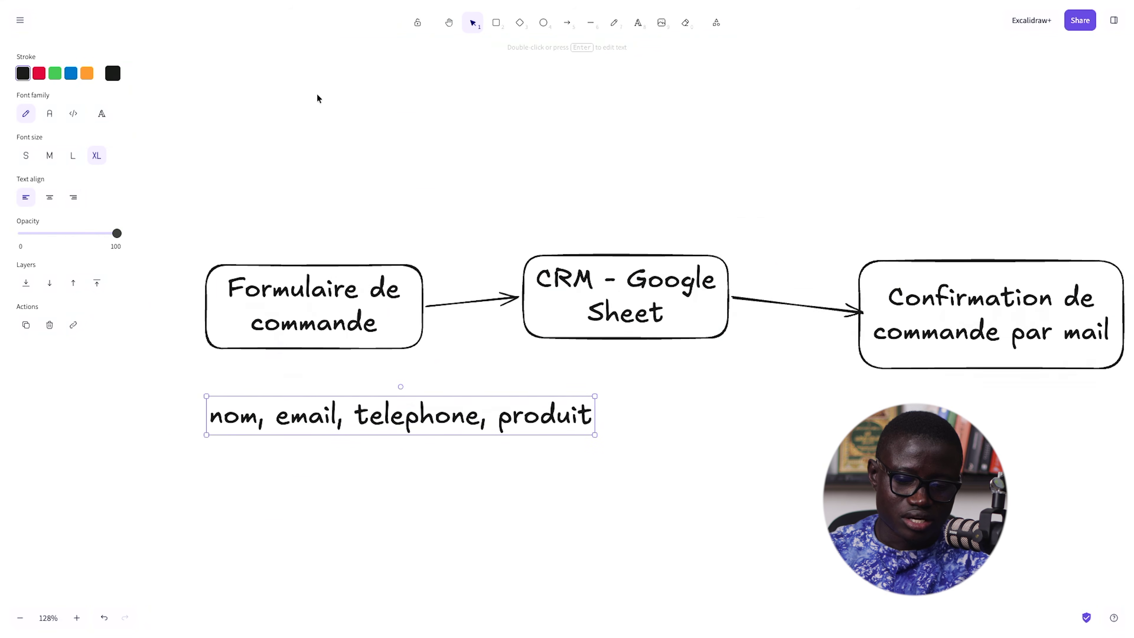
- Align the Formulaire, CRM - Google Sheet and Confirmation boxes so the arrows run straight
drag(601, 290, 603, 300)
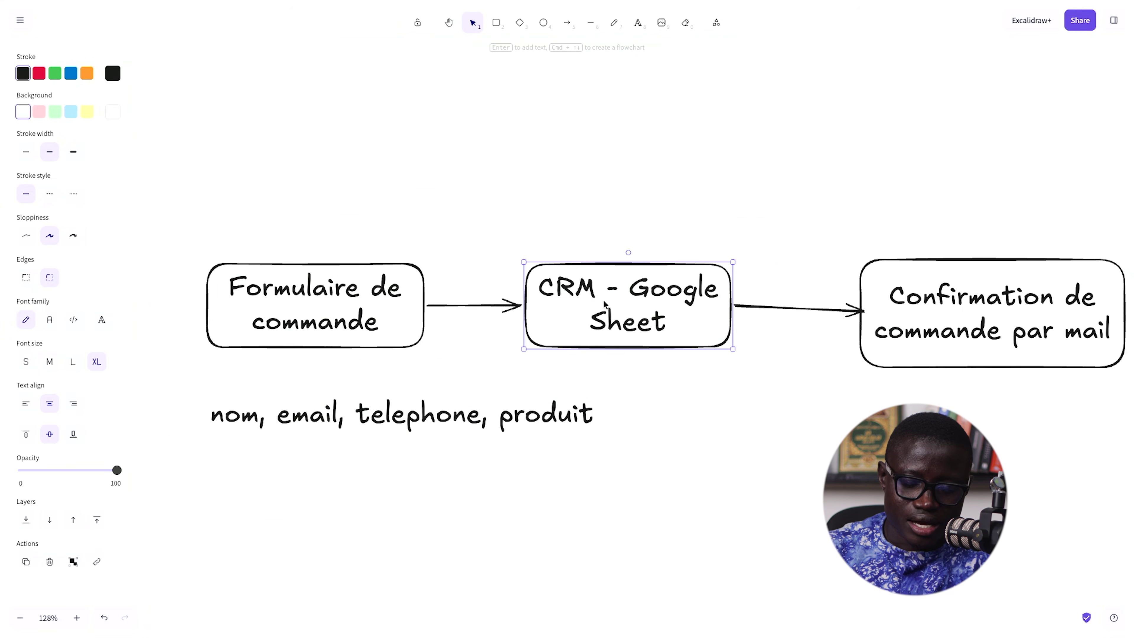
drag(370, 307, 371, 307)
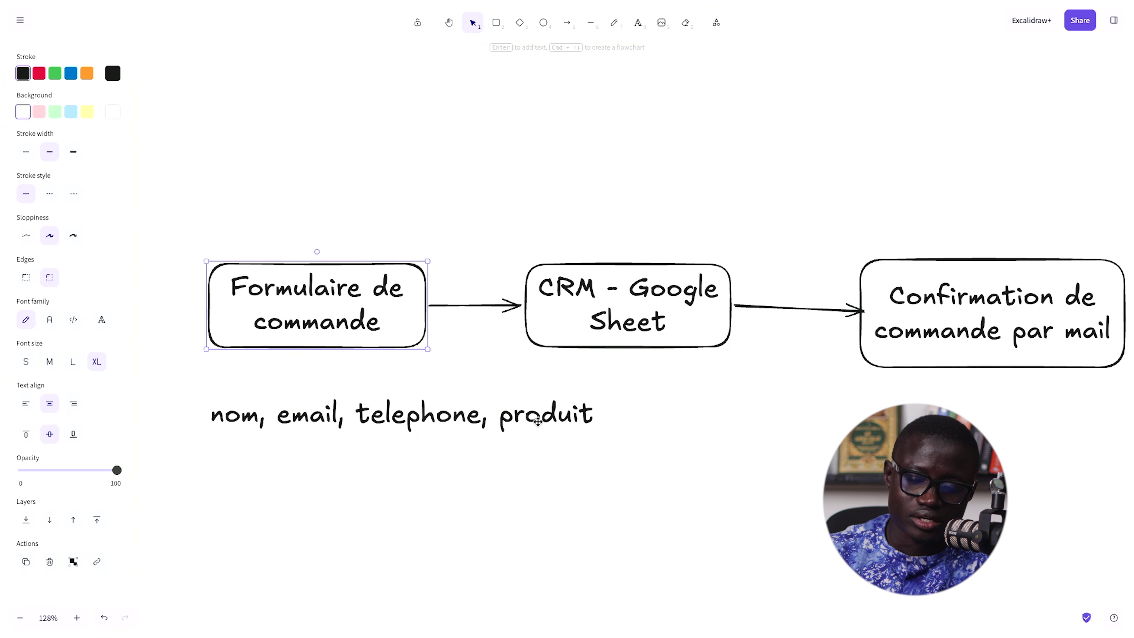
click(650, 306)
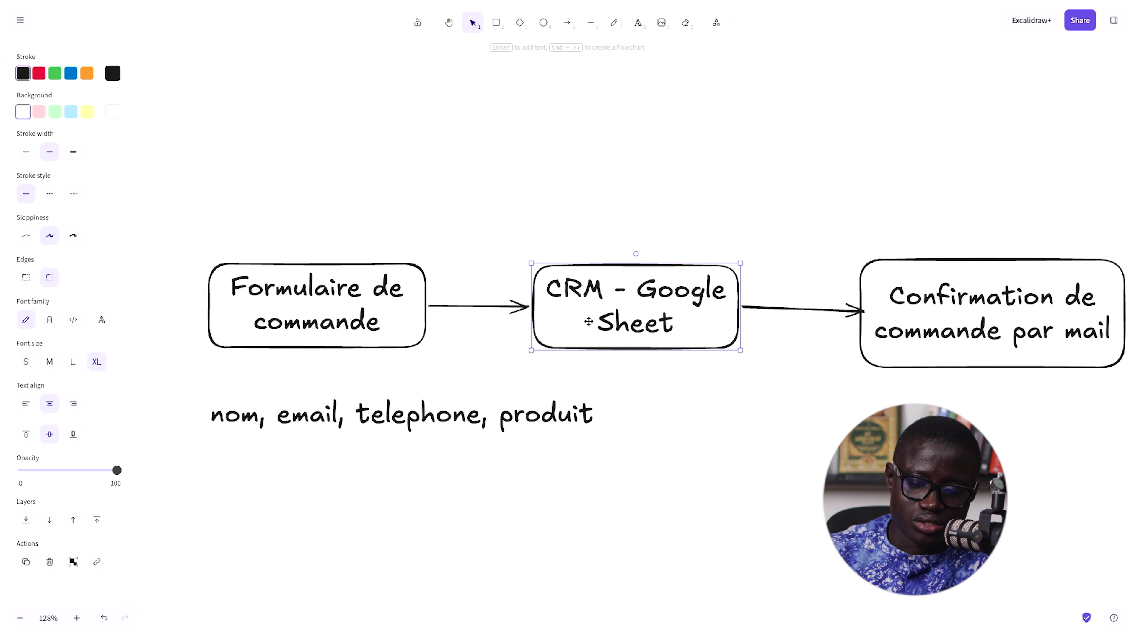
scroll(637, 311, right, 2)
scroll(637, 311, right, 2)
scroll(637, 311, down, 1)
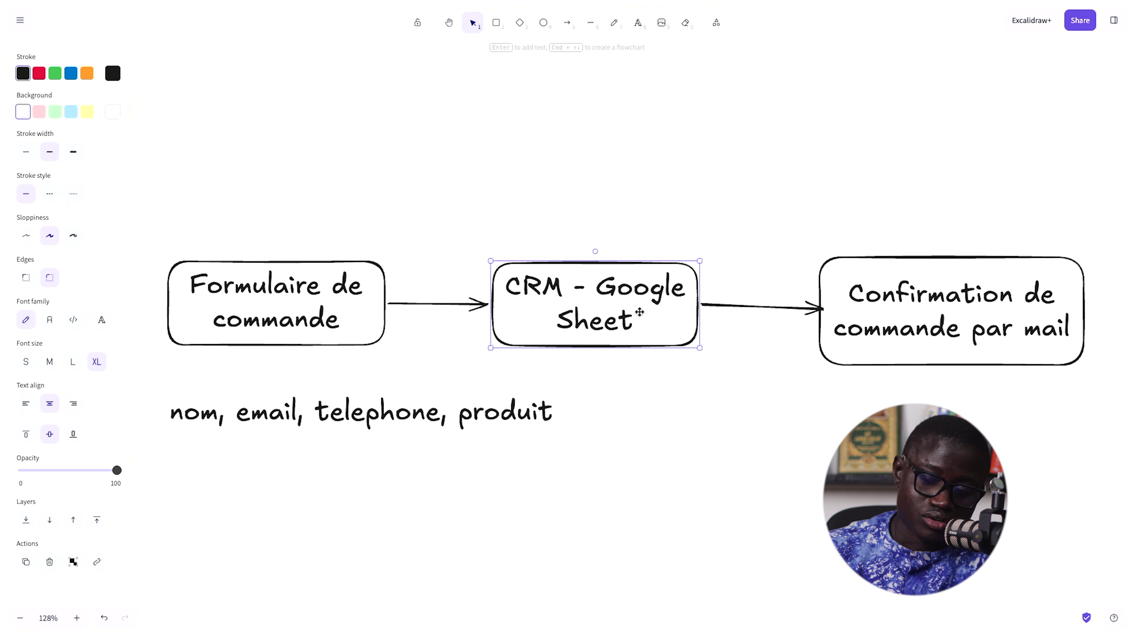
drag(895, 307, 893, 305)
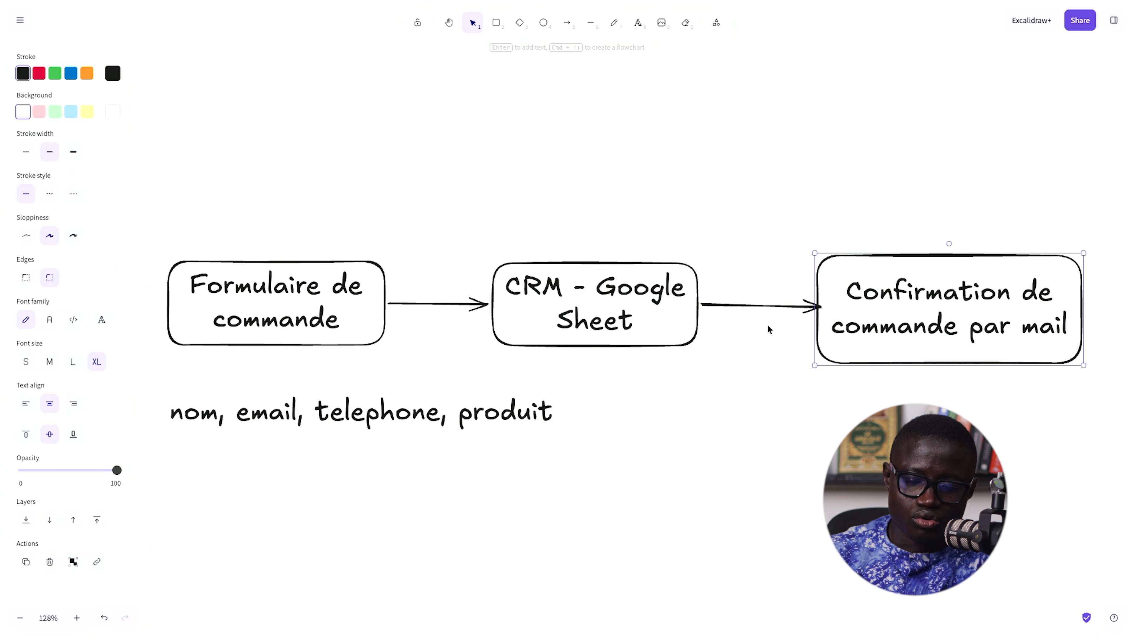
- Switch to the Google Sheets responses tab
key(super+t)
key(Down)
key(Down)
key(Down)
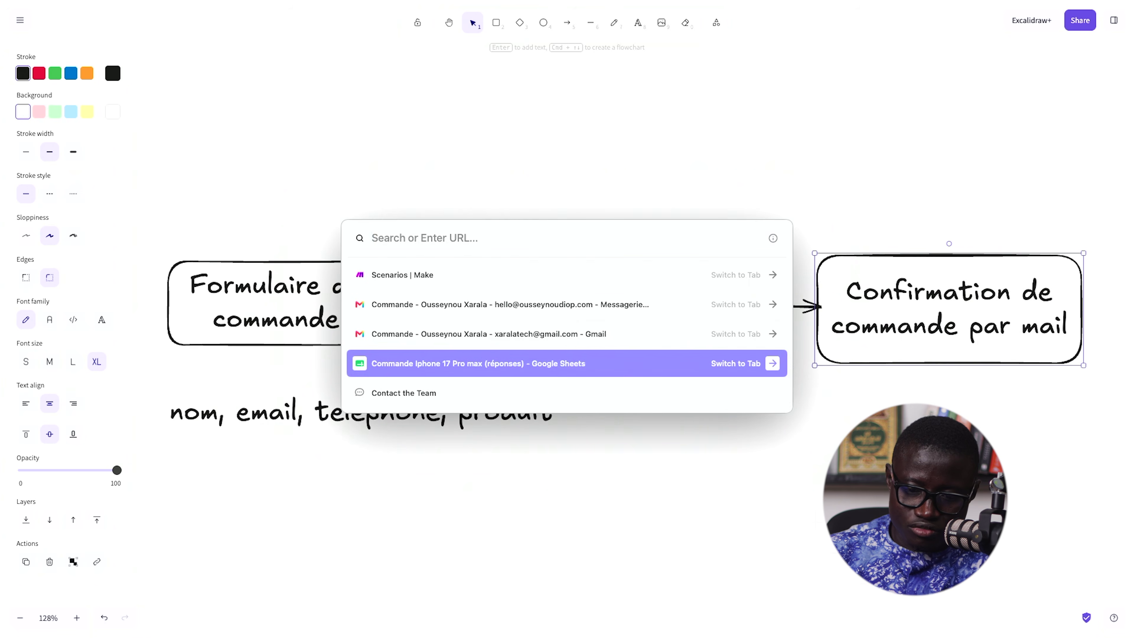
key(Return)
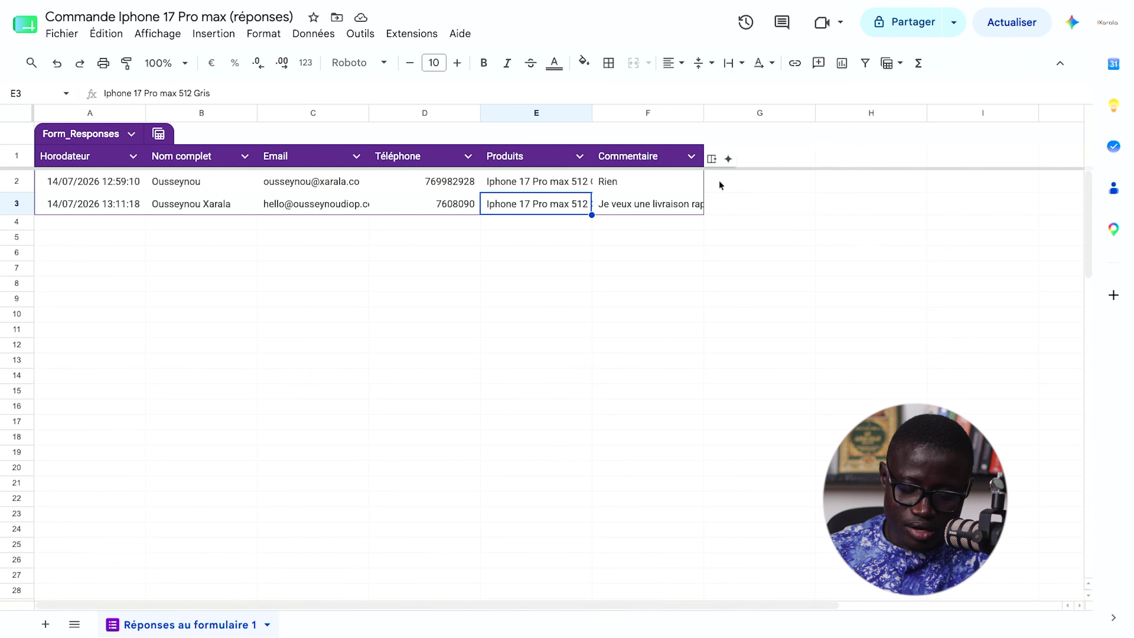
- Enter the Status header in G1 and mark the second order Livré in G3
click(718, 182)
text(Status)
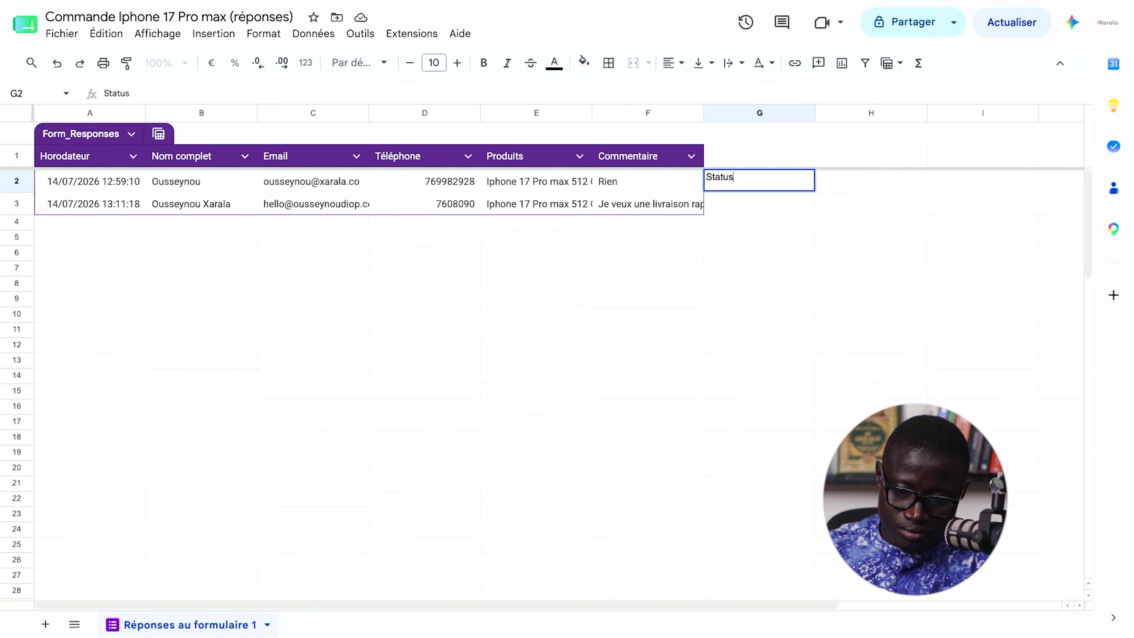
key(Return)
text(Livré)
key(Return)
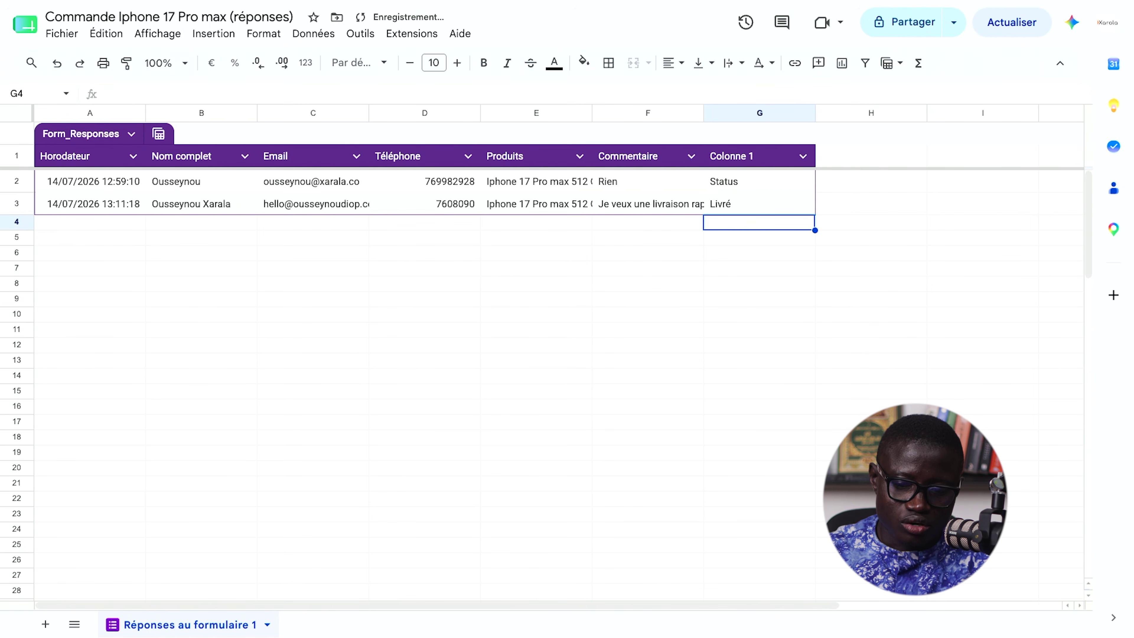
click(743, 190)
double_click(743, 190)
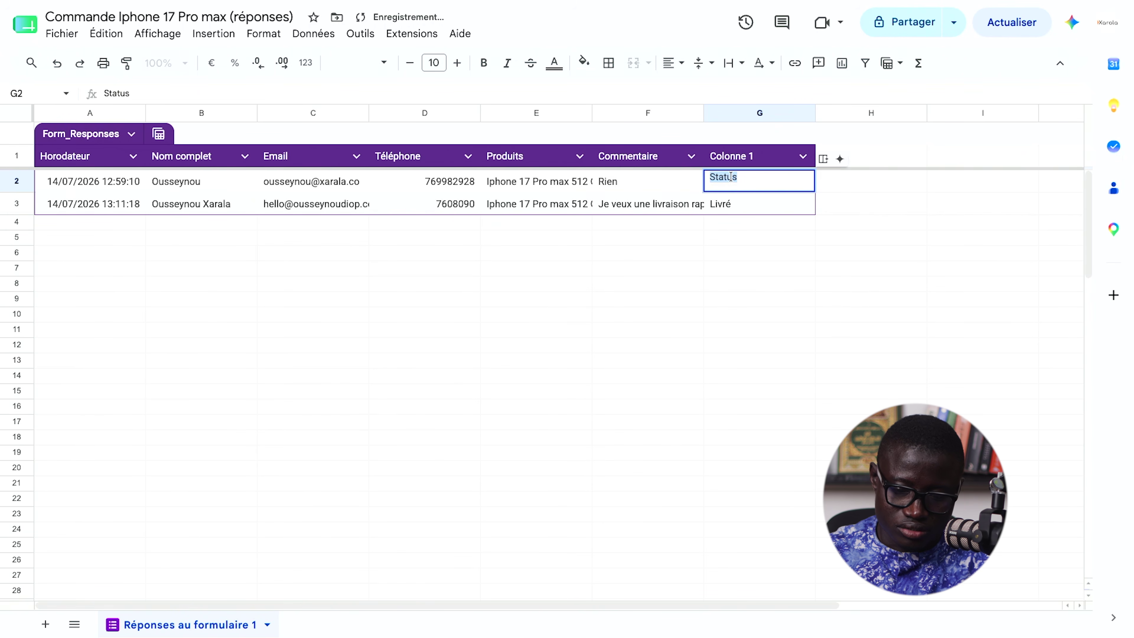
key(BackSpace)
click(745, 161)
double_click(745, 157)
key(ctrl+a)
text(Status)
- Mark the first order 'En cours' in cell G2
click(732, 183)
double_click(731, 182)
text(En cours)
key(Return)
click(638, 268)
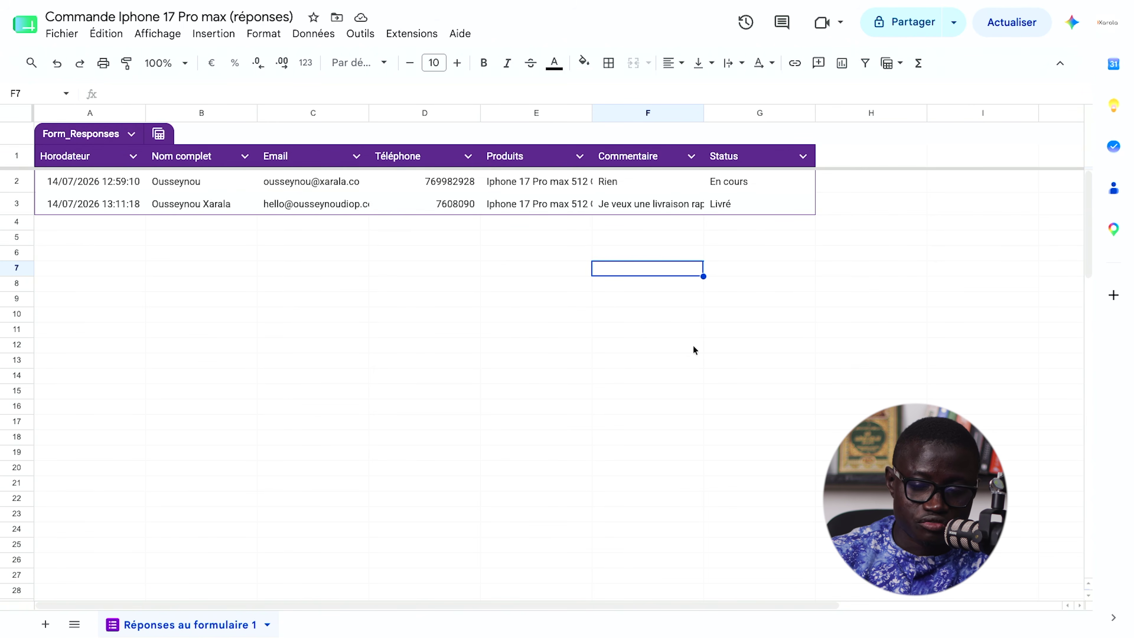
key(super+t)
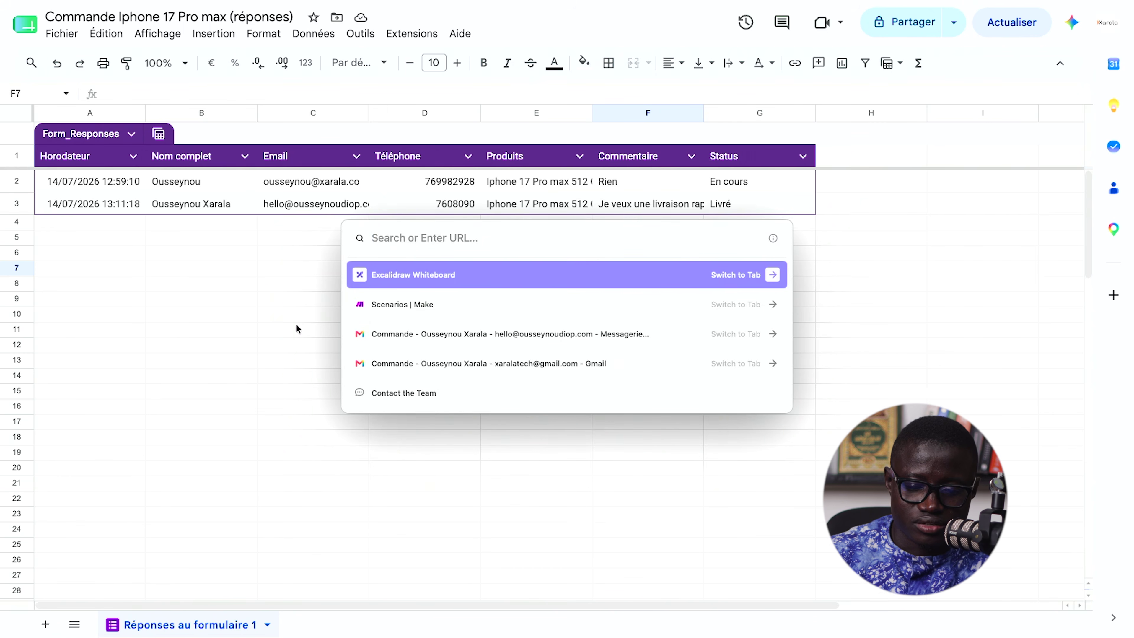
- Open the Integration Google Forms, Gmail scenario in Make for editing
key(Down)
key(Return)
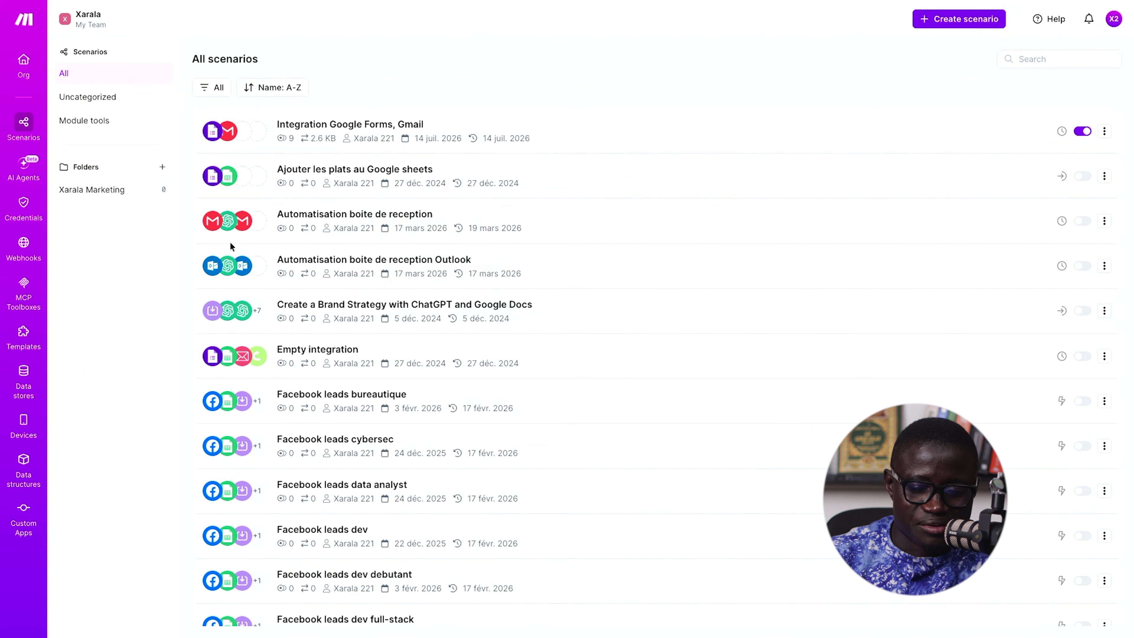
click(24, 63)
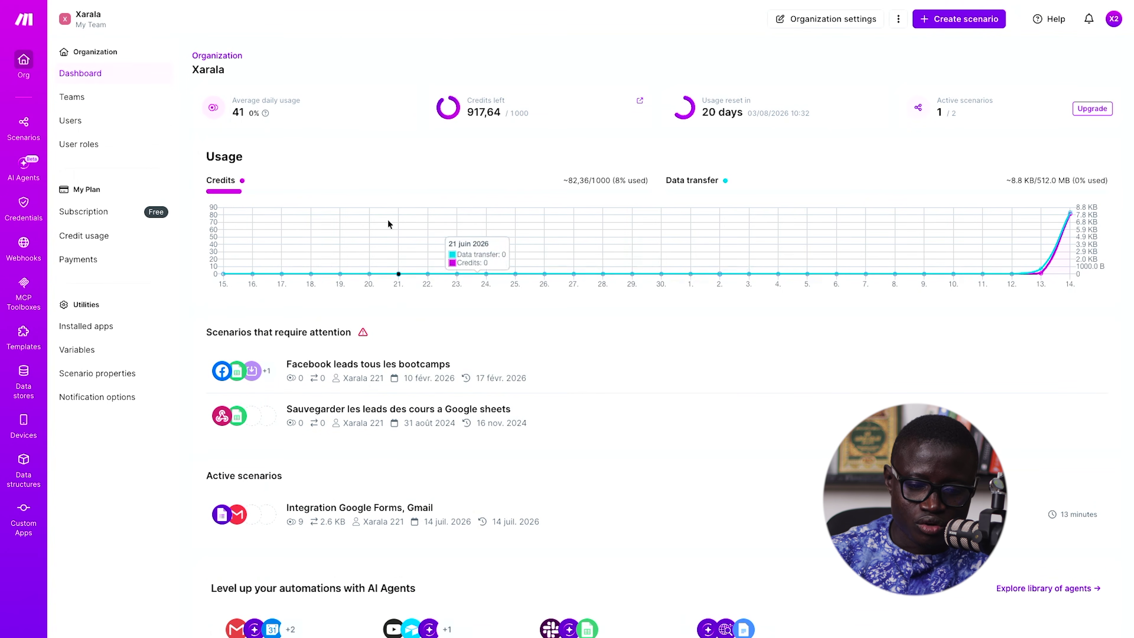
click(24, 126)
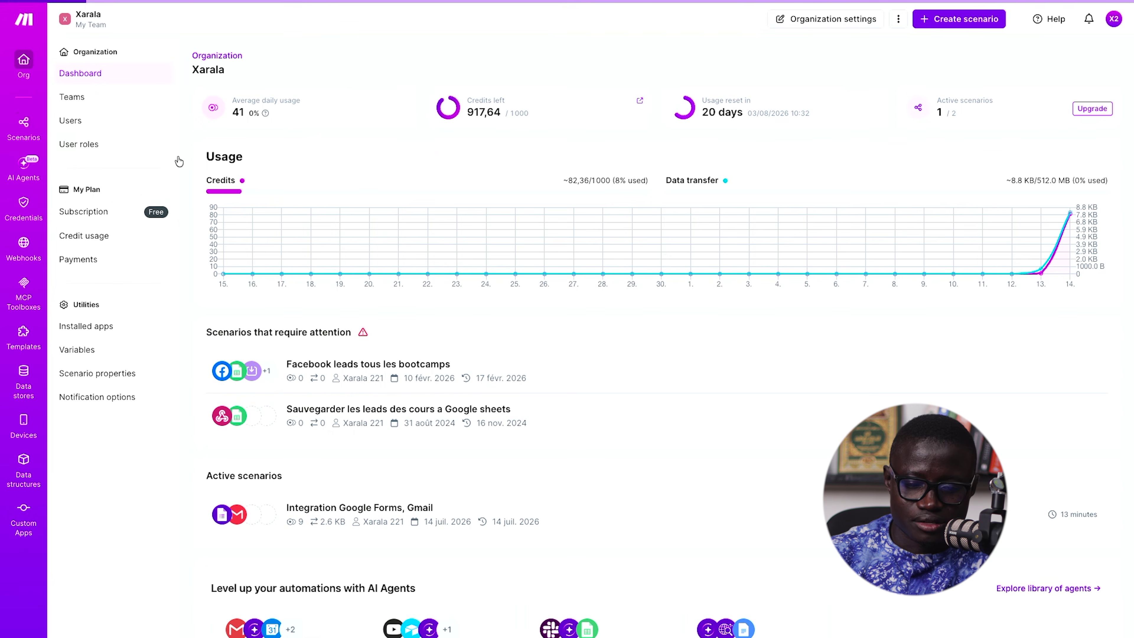
click(604, 147)
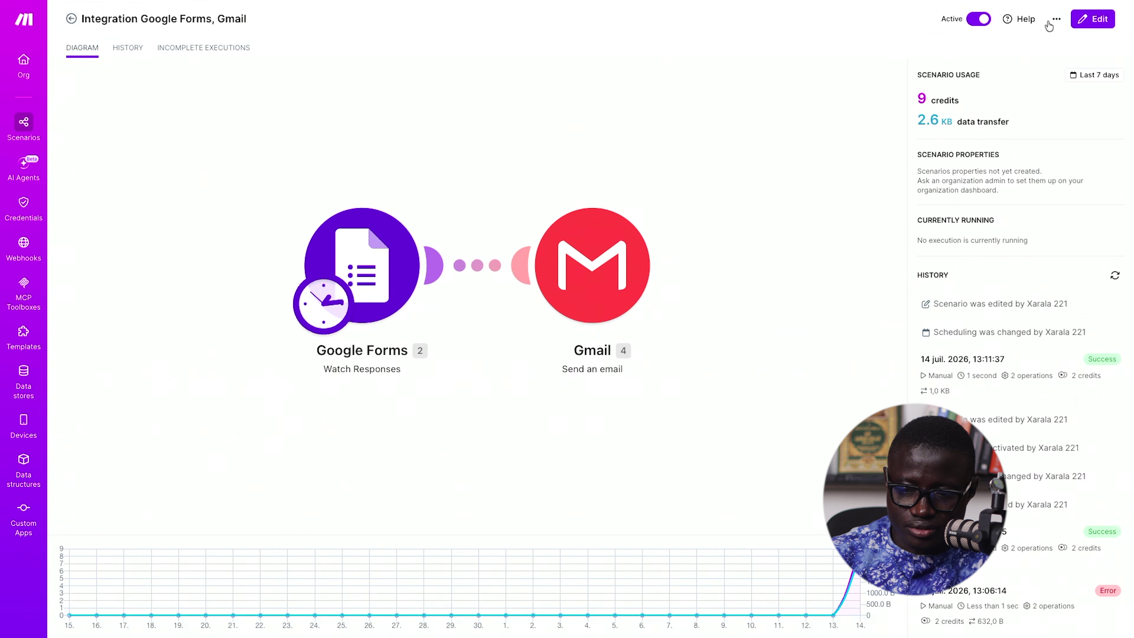
click(1089, 20)
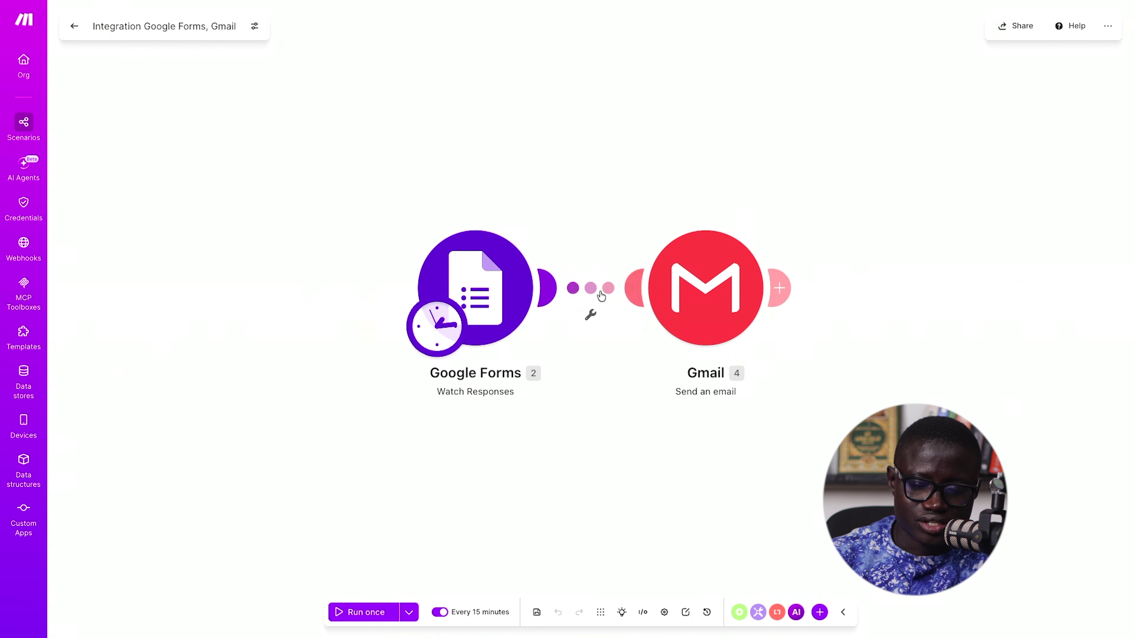
- Rearrange the modules and search 'claude' for a new module after Gmail
drag(473, 288, 280, 288)
drag(700, 273, 701, 241)
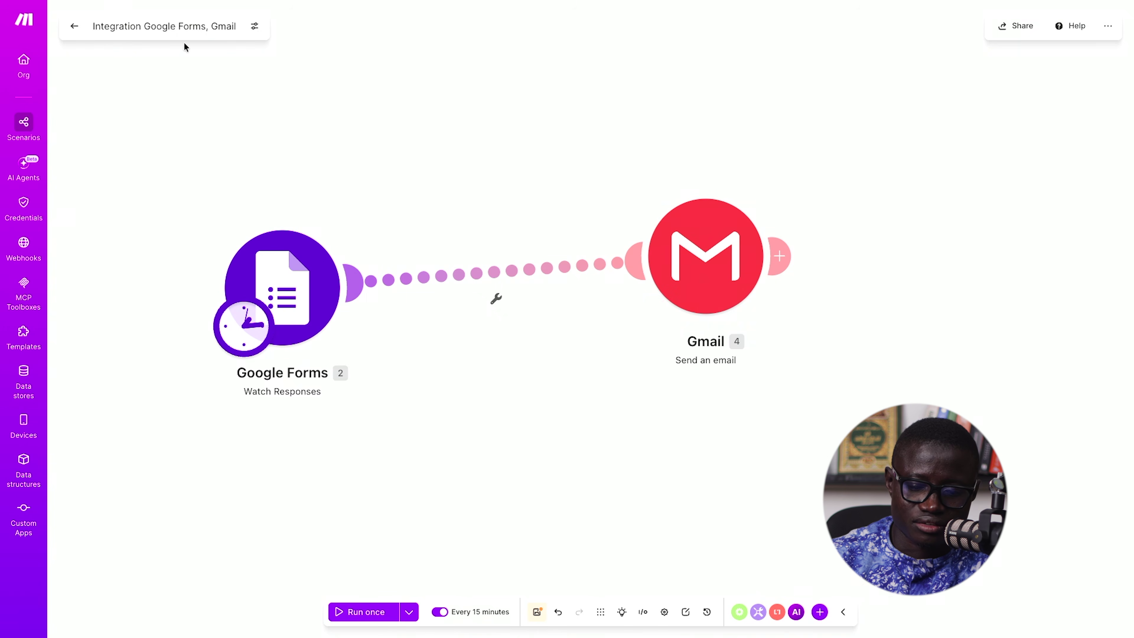
click(781, 259)
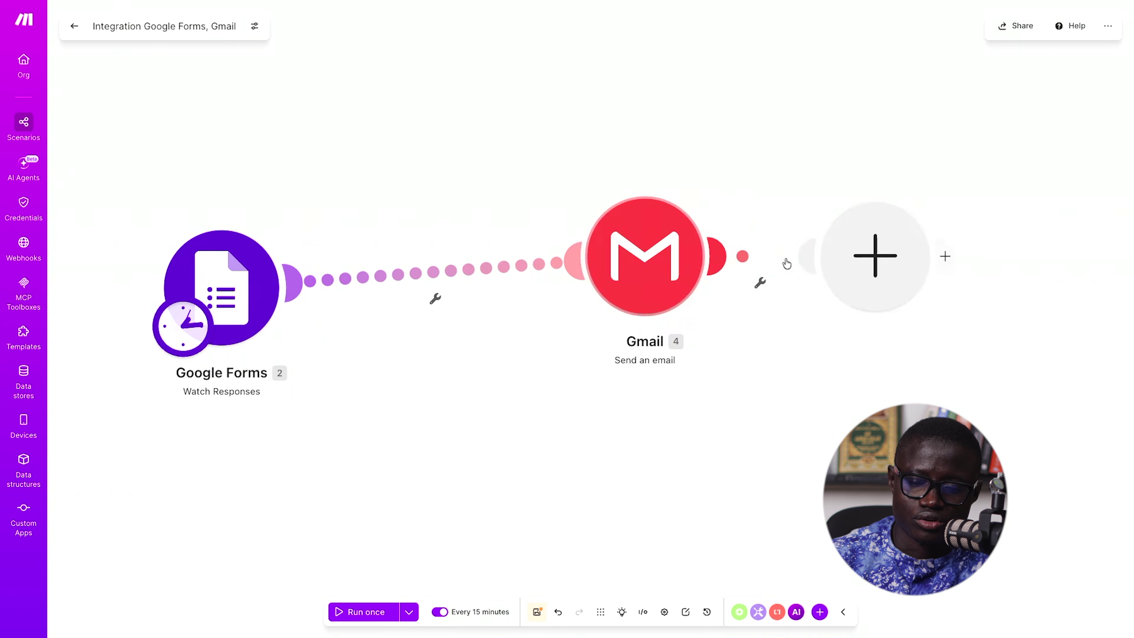
text(chatg)
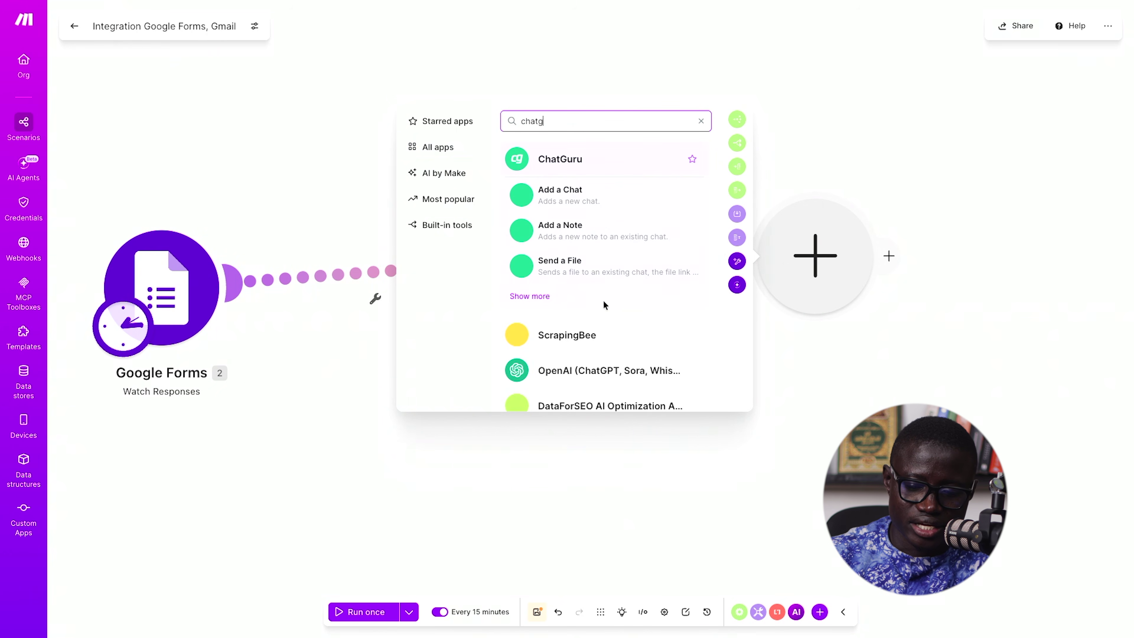
scroll(606, 308, down, 1)
key(ctrl+a)
text(claude)
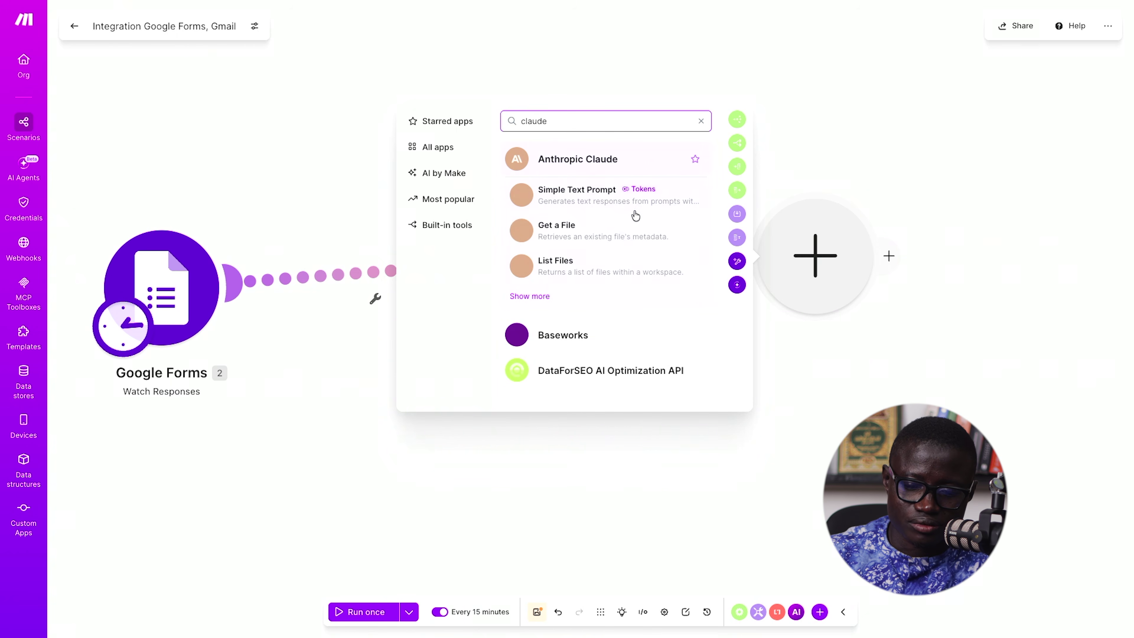